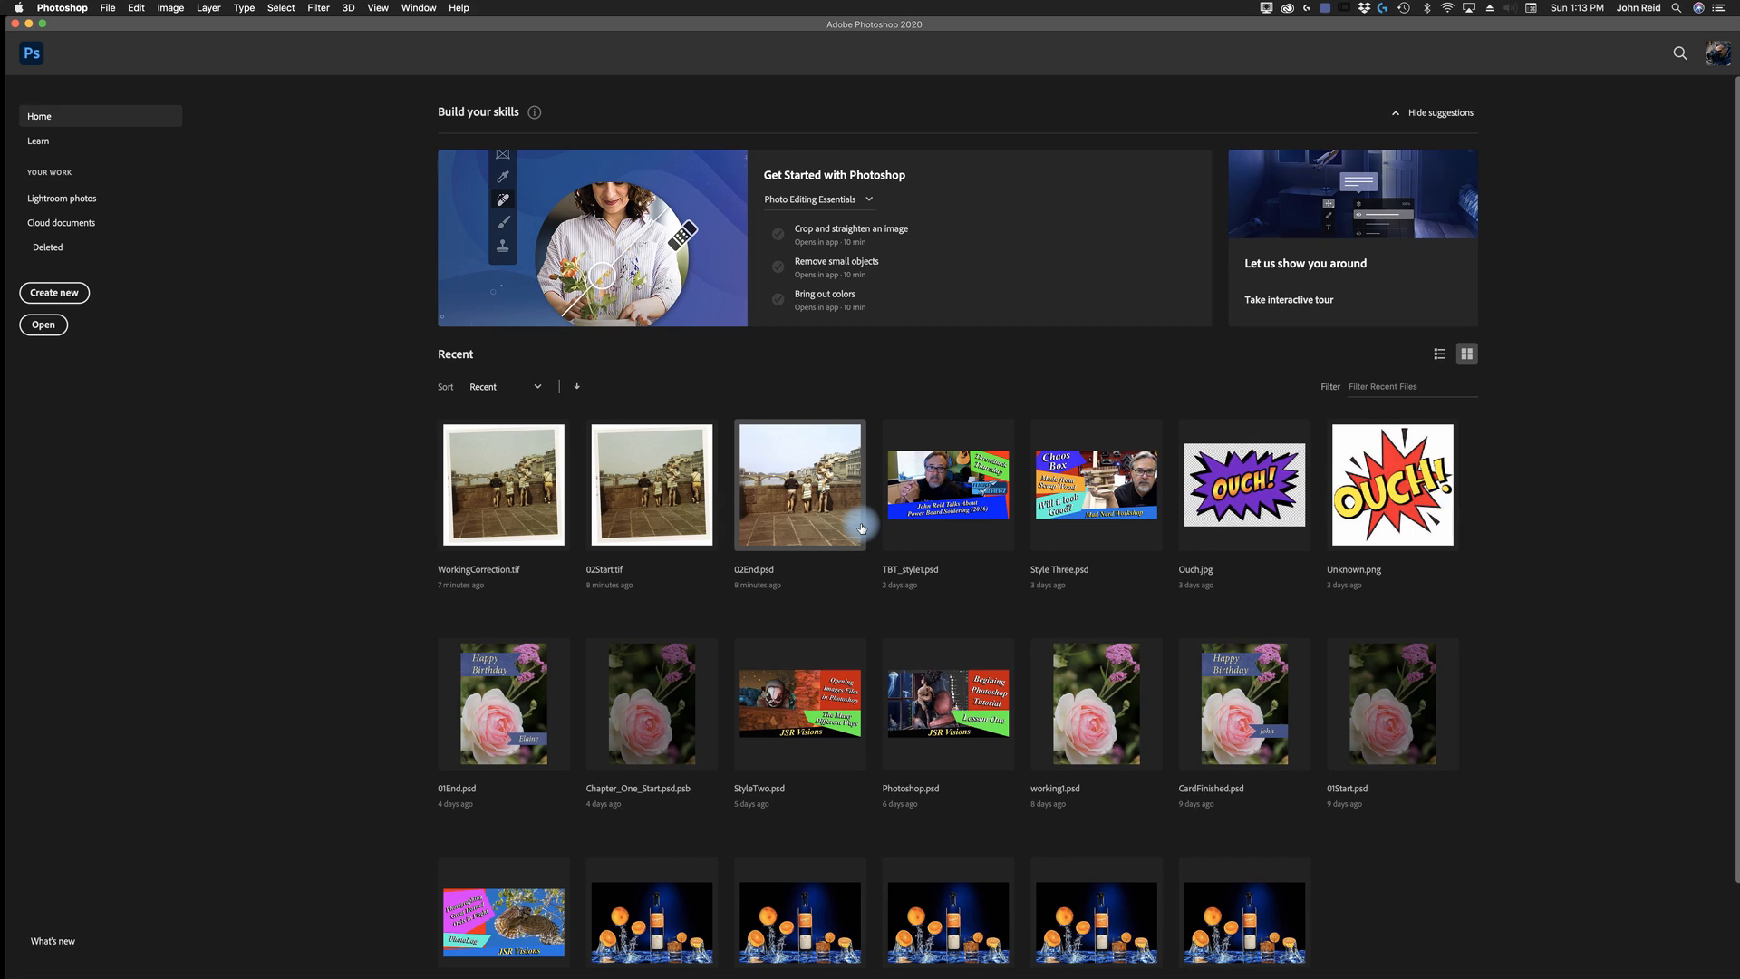
- Switch to Adobe Bridge and open the Lessons folder on the Desktop
{"action": "left_click", "coordinate": [108, 10]}
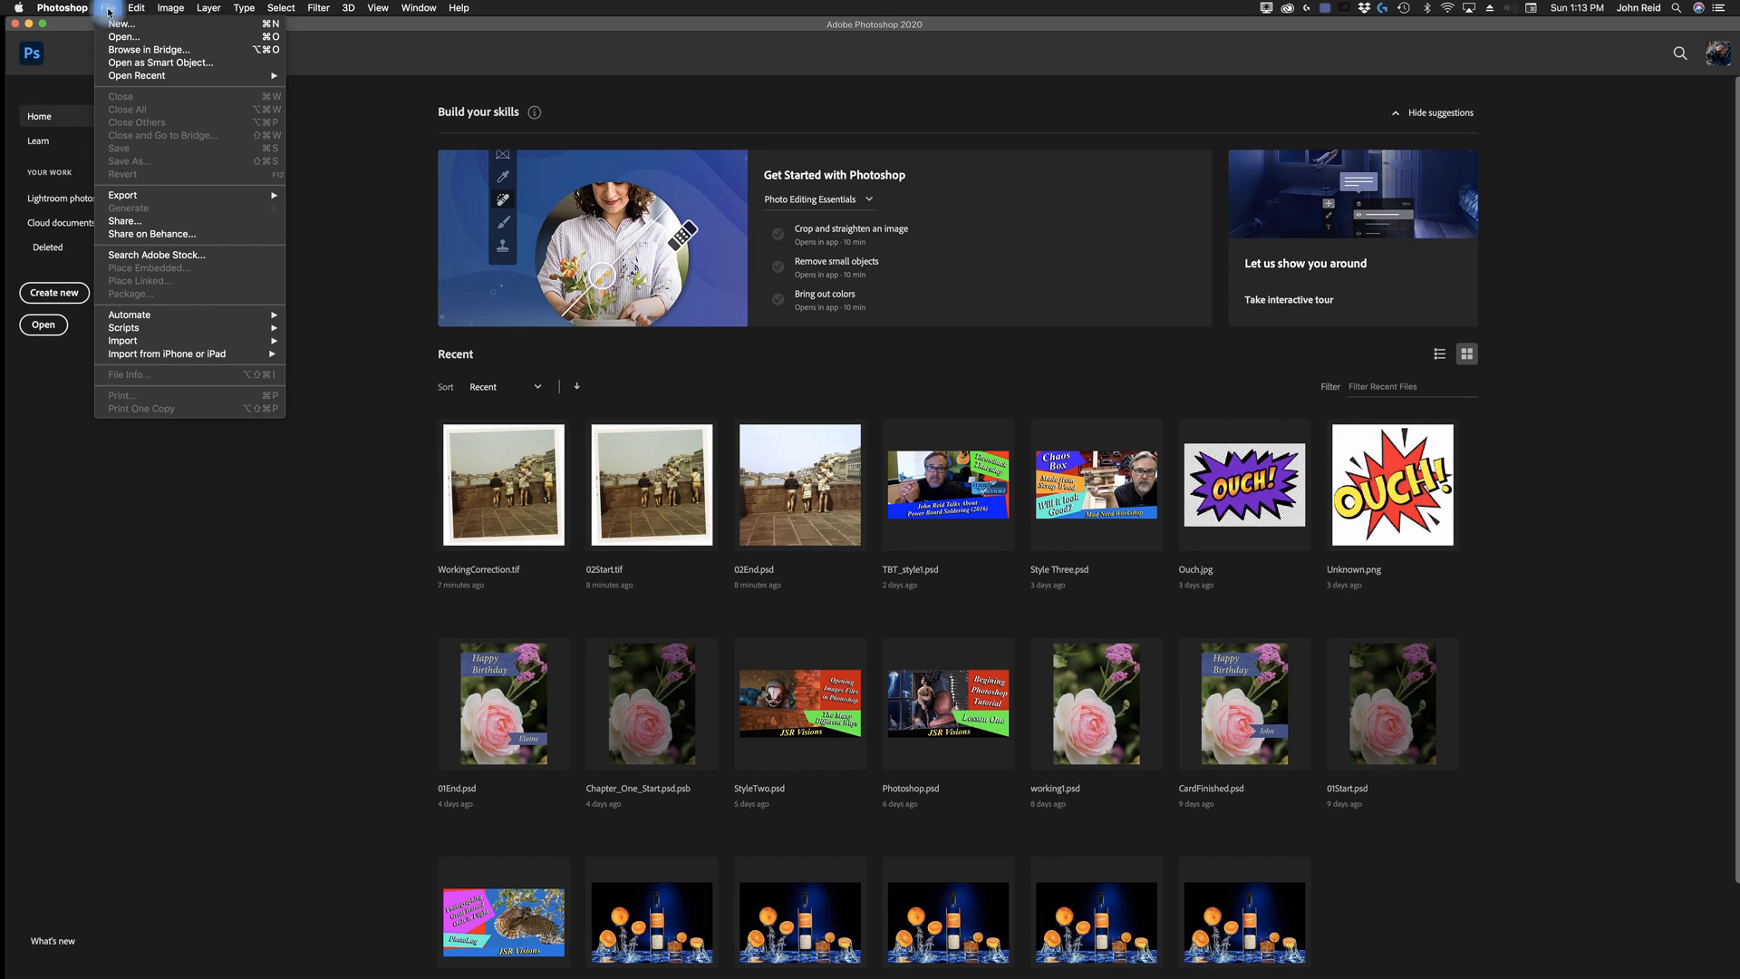
{"action": "left_click", "coordinate": [147, 51]}
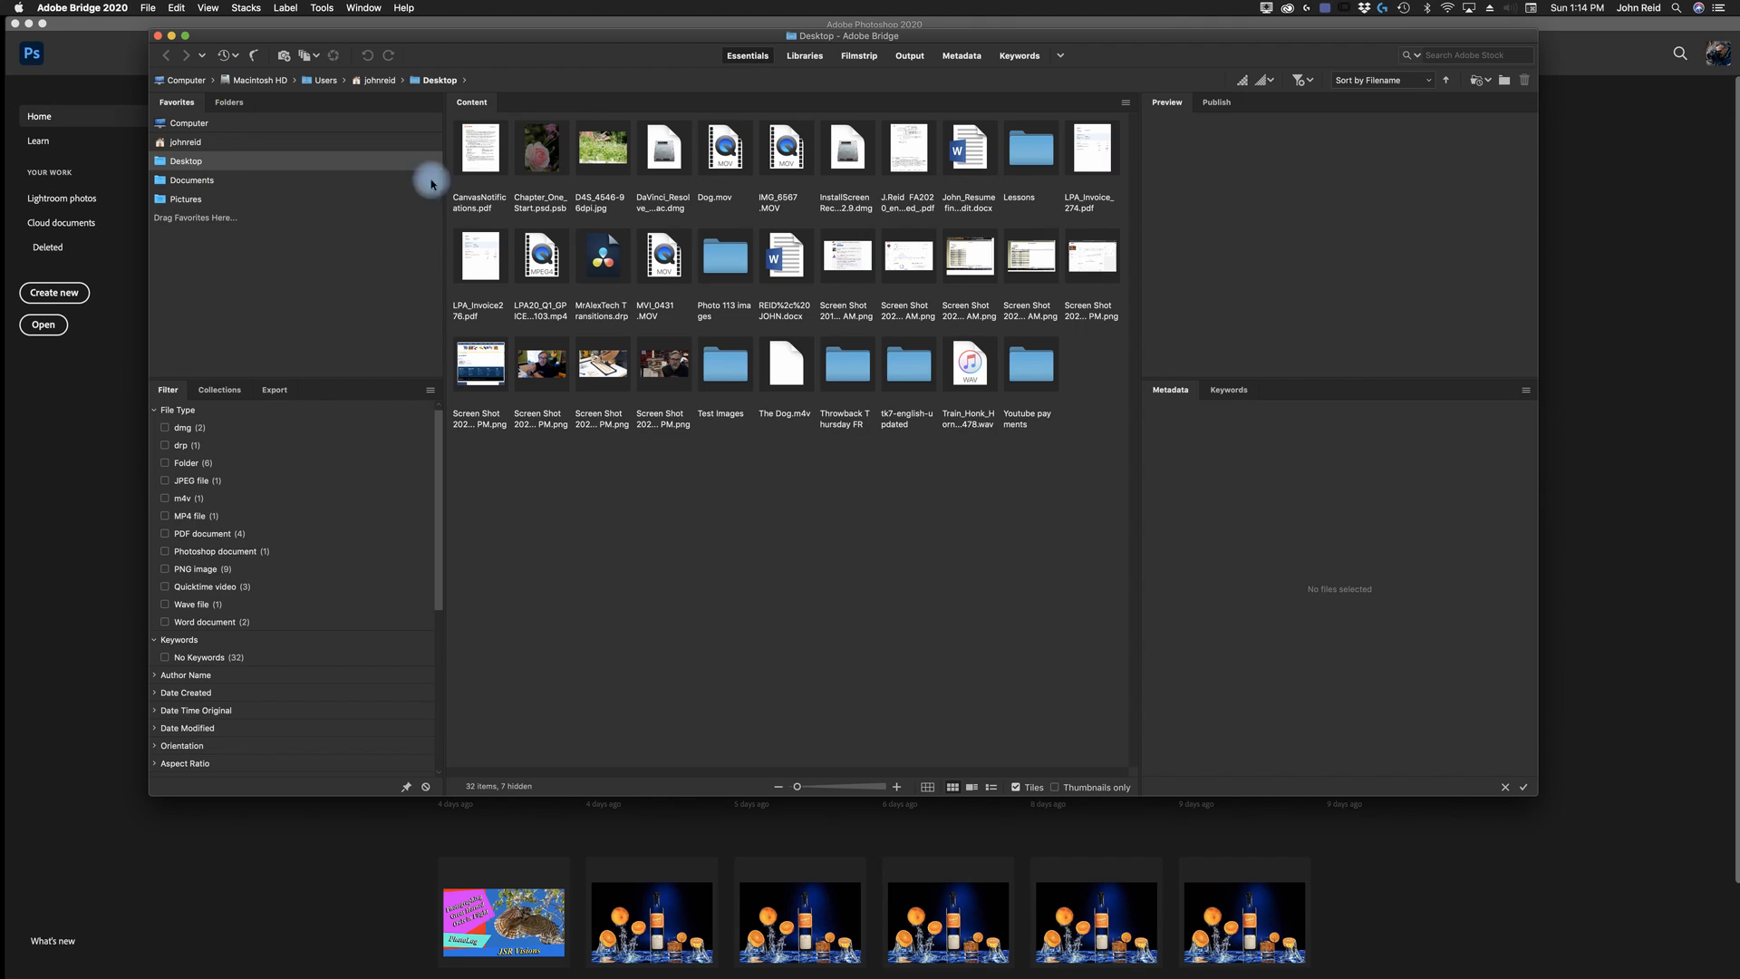
{"action": "double_click", "coordinate": [1035, 152]}
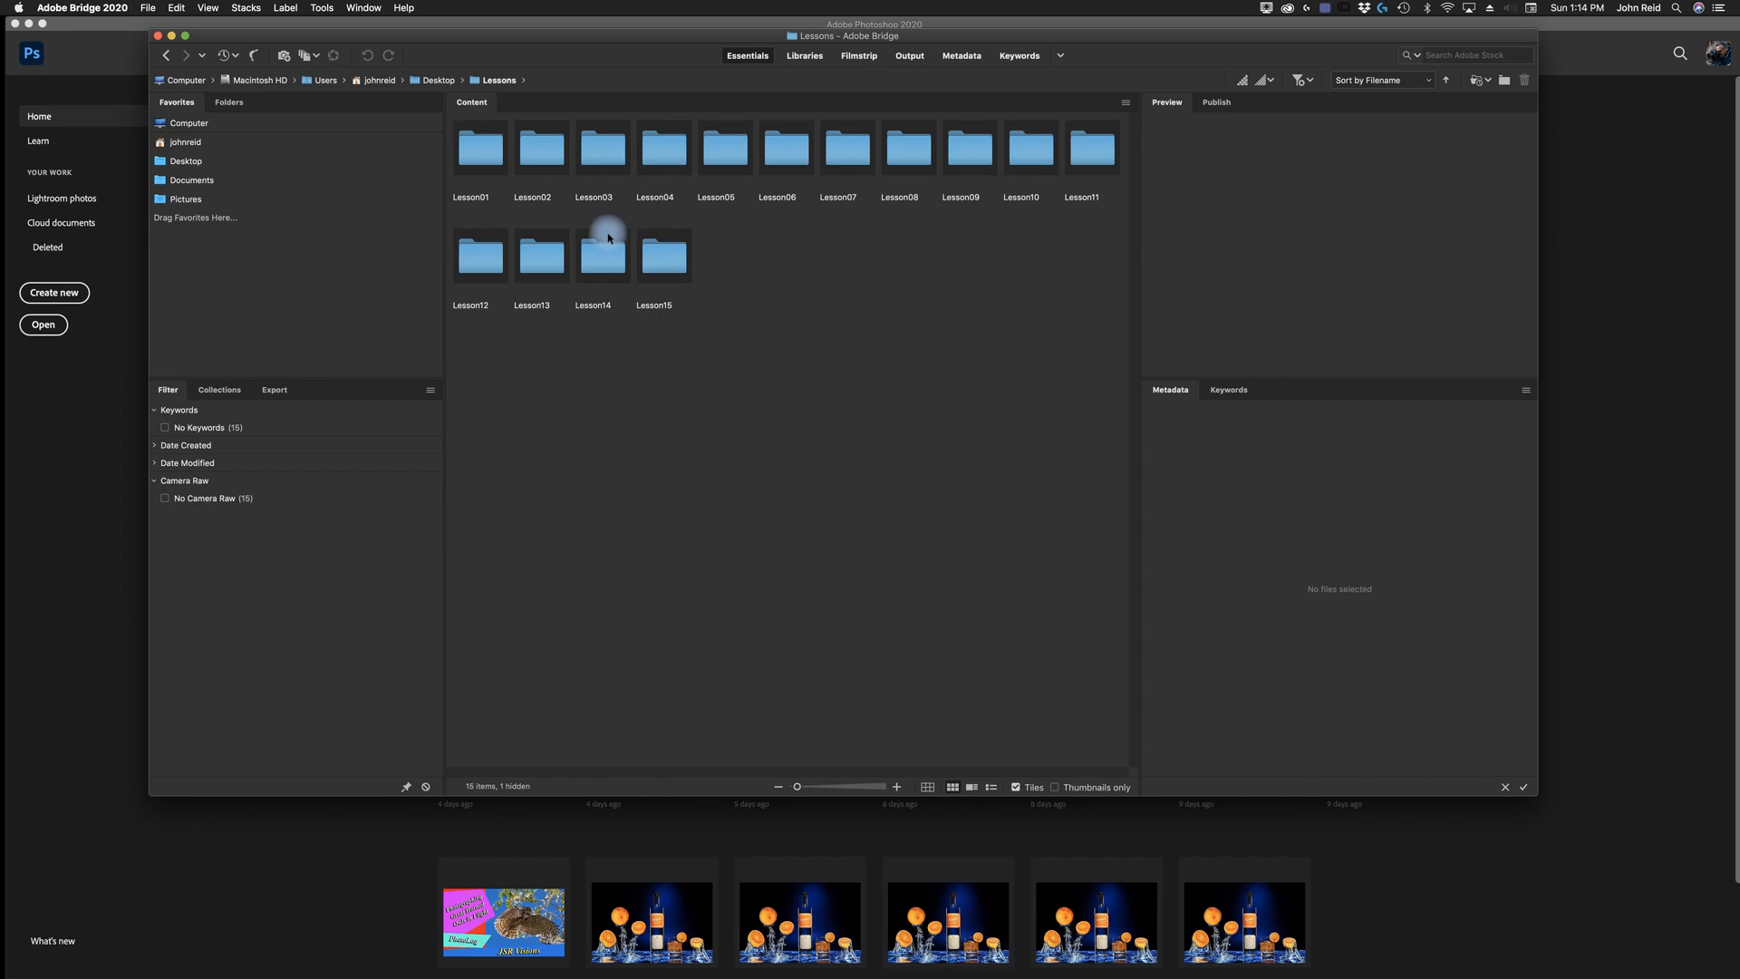
- Add the Lessons folder to the Bridge favorites and test the shortcut by returning to the folder from Computer
{"action": "left_click", "coordinate": [145, 9]}
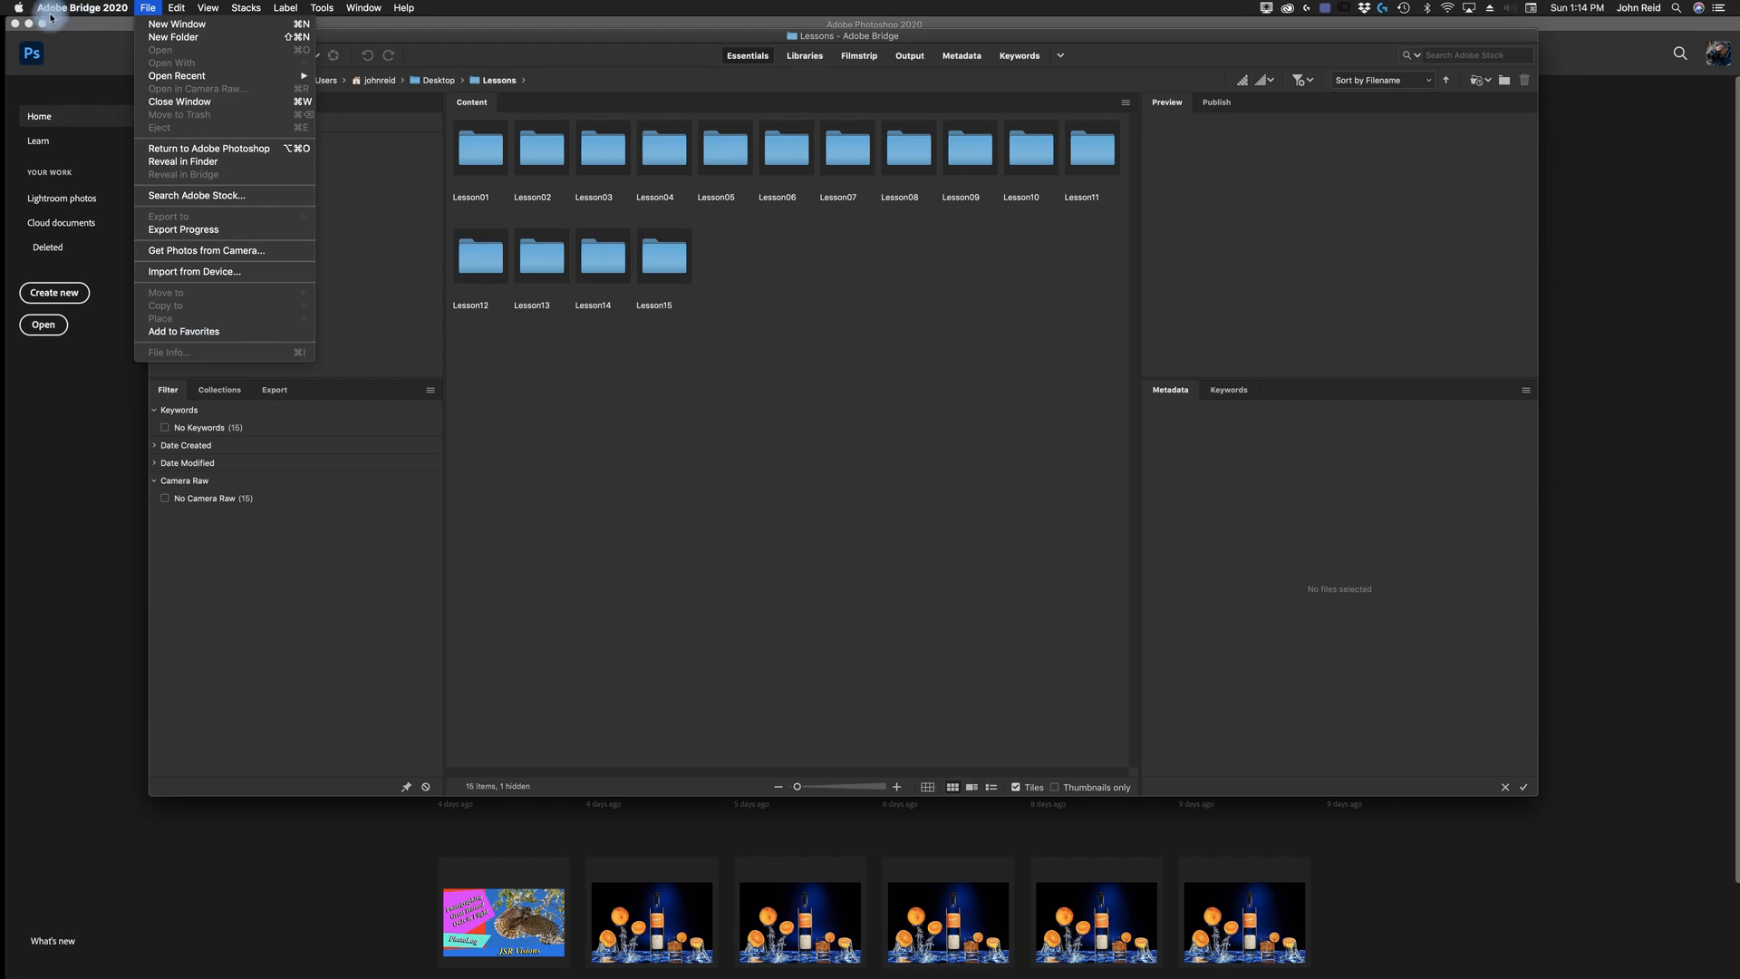
{"action": "mouse_move", "coordinate": [81, 9]}
{"action": "mouse_move", "coordinate": [152, 9]}
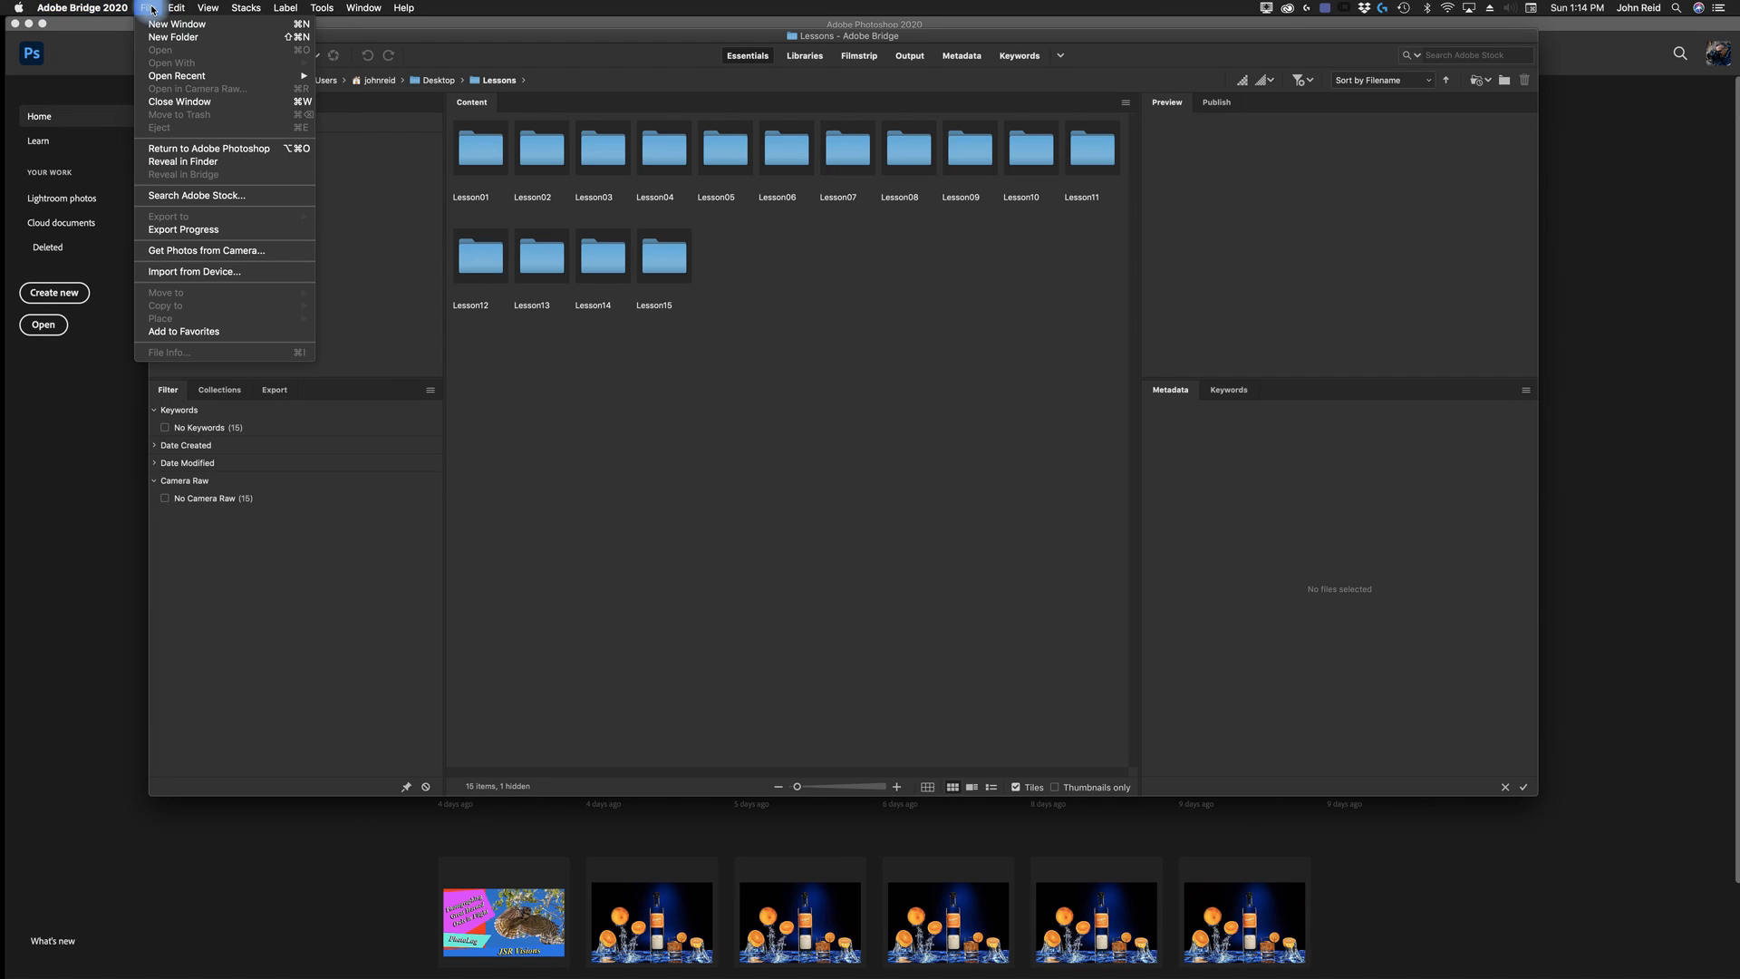
{"action": "left_click", "coordinate": [188, 334]}
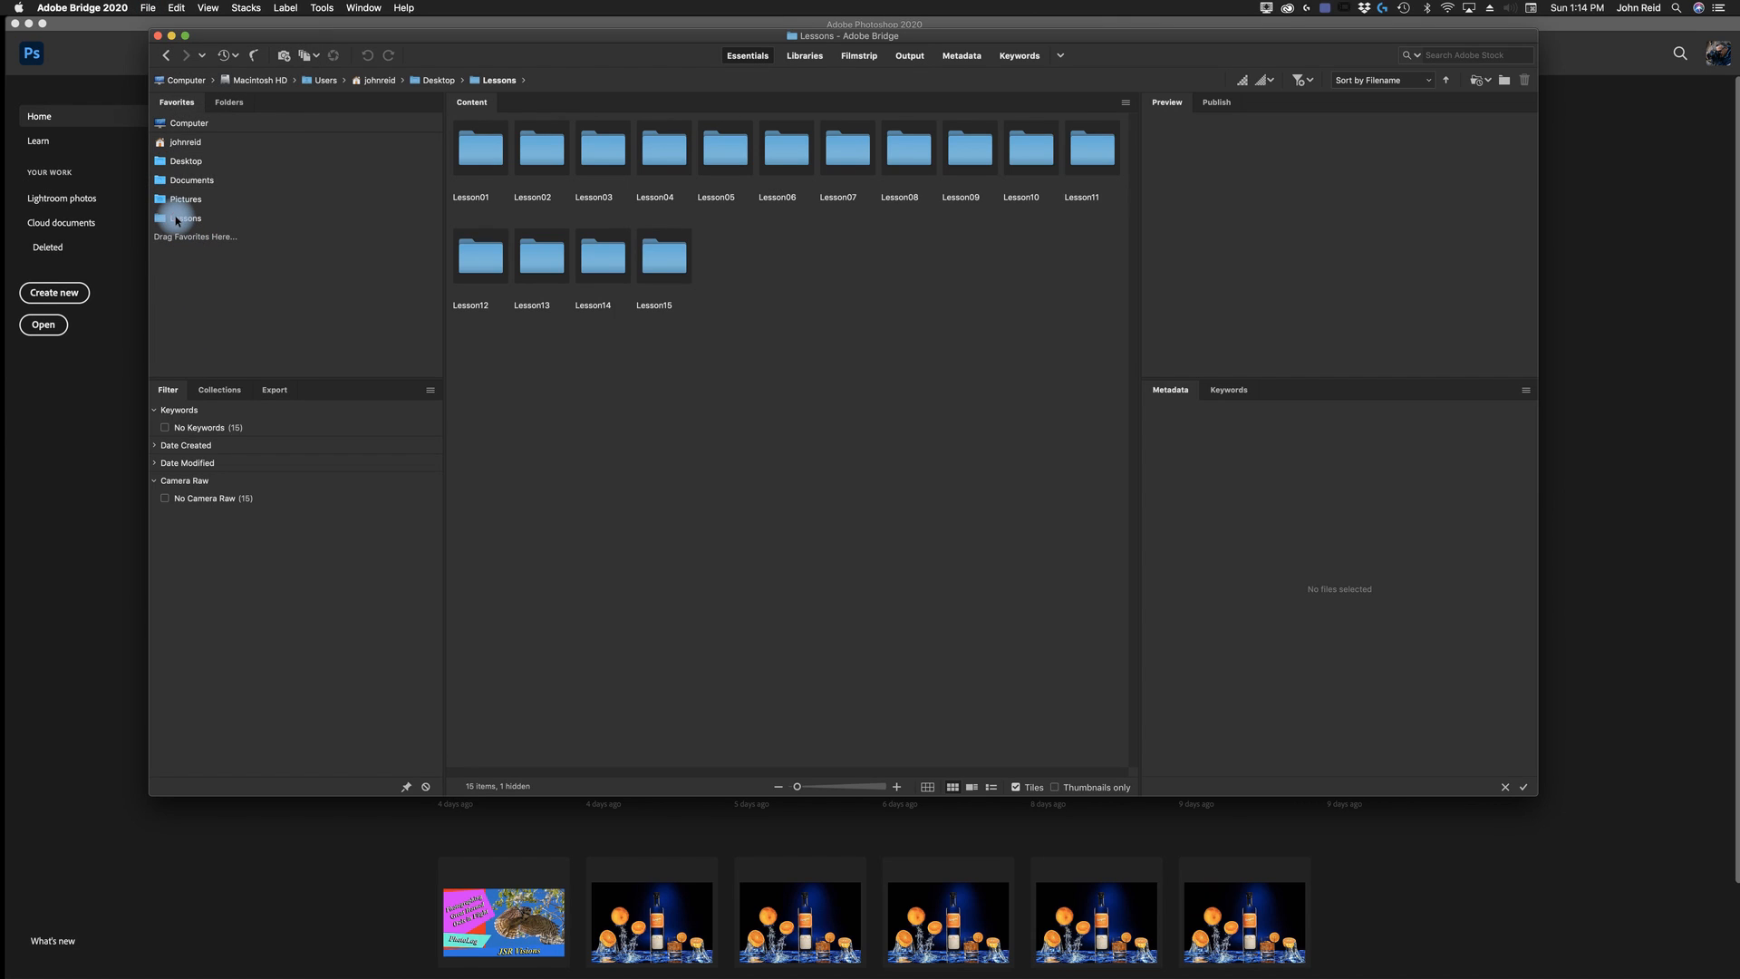
{"action": "left_click", "coordinate": [177, 220]}
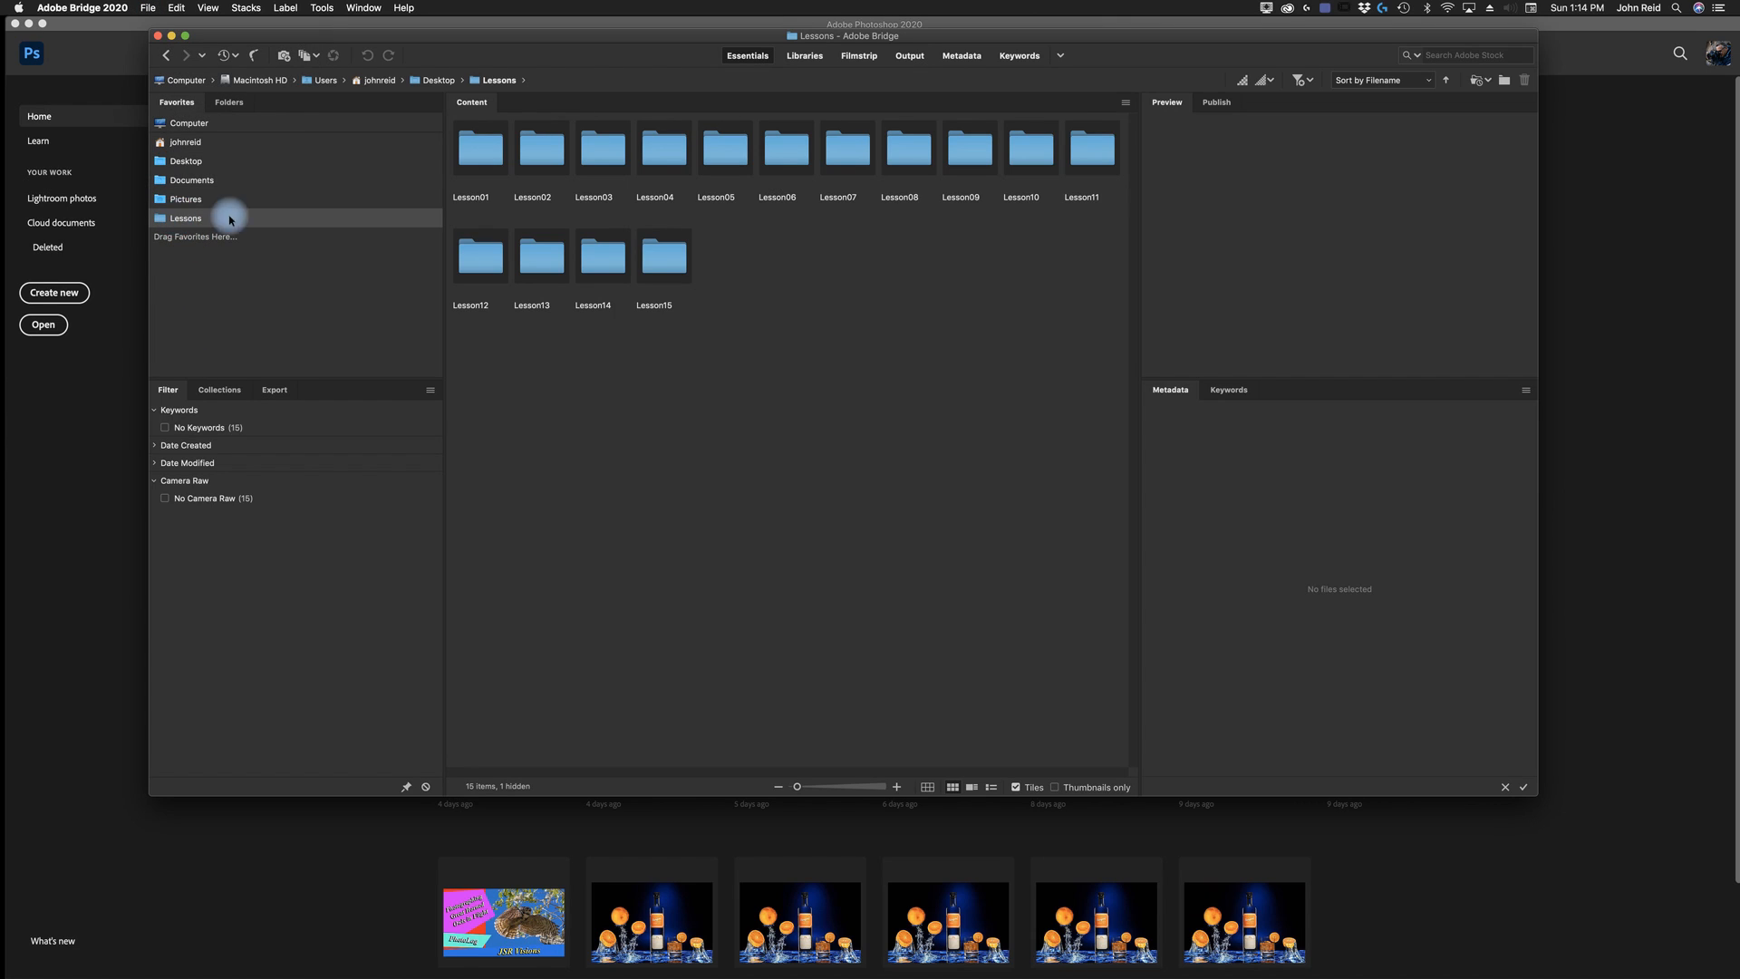
{"action": "left_click", "coordinate": [194, 122]}
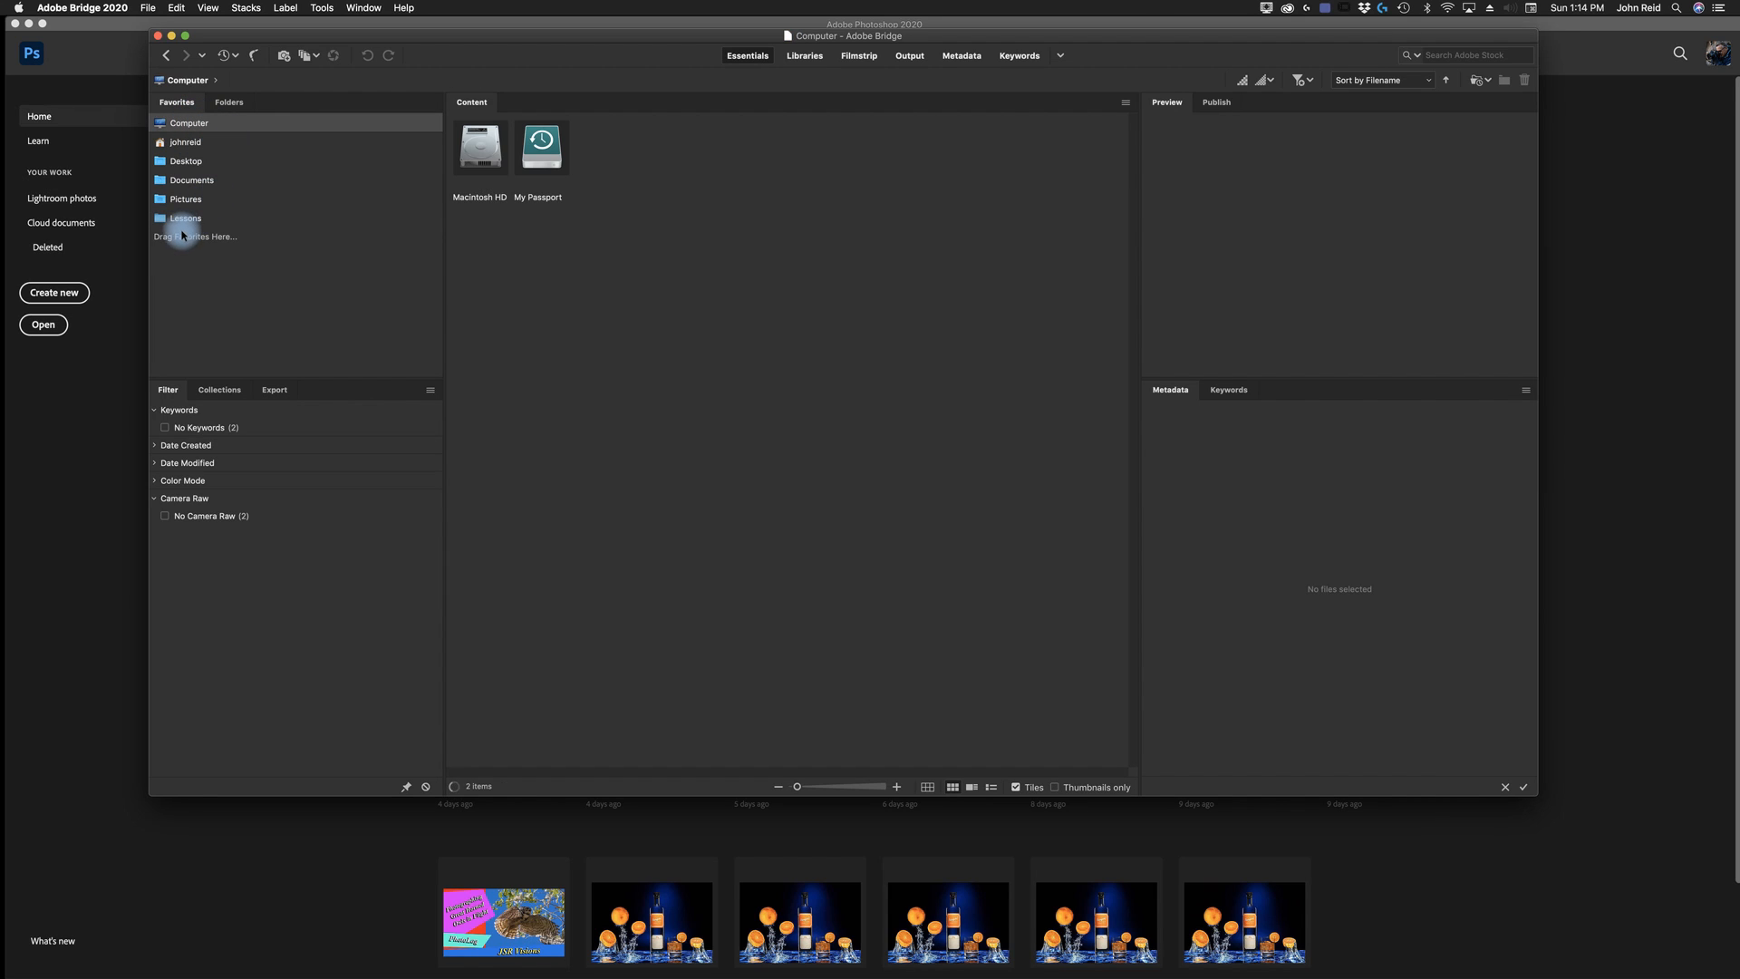
{"action": "left_click", "coordinate": [190, 217]}
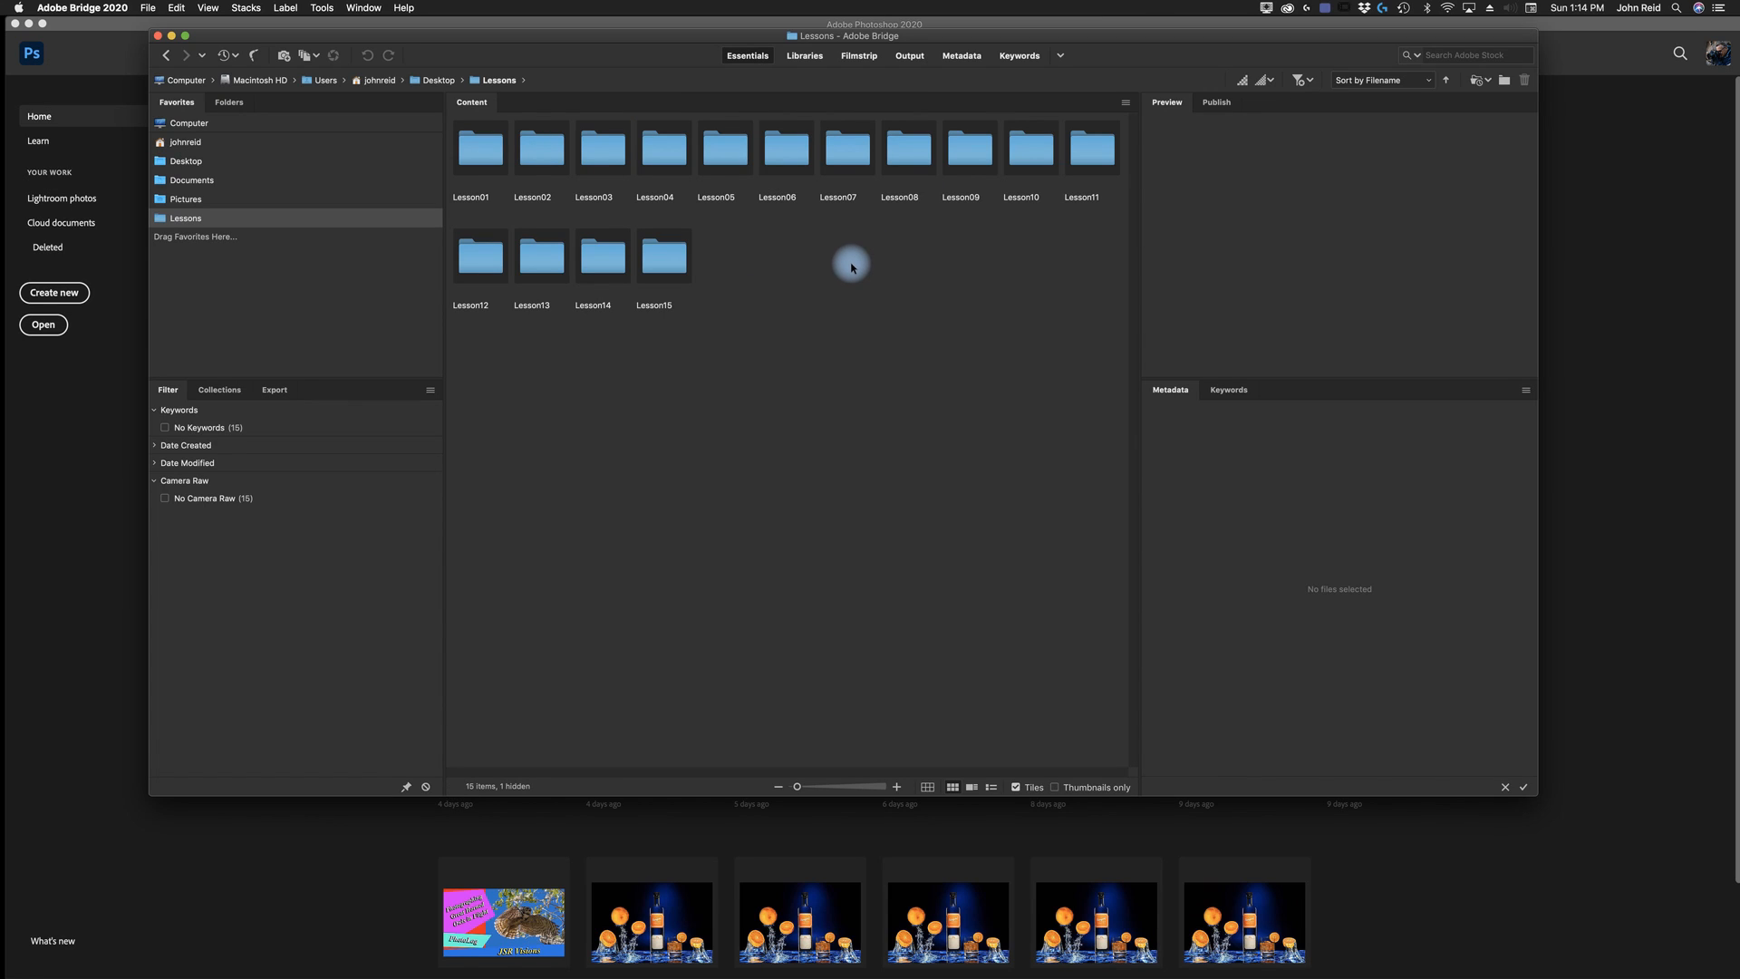
- Open 02End.psd and 02Start.tif together in Photoshop from the Lesson02 folder
{"action": "left_click", "coordinate": [542, 164]}
{"action": "double_click", "coordinate": [542, 164]}
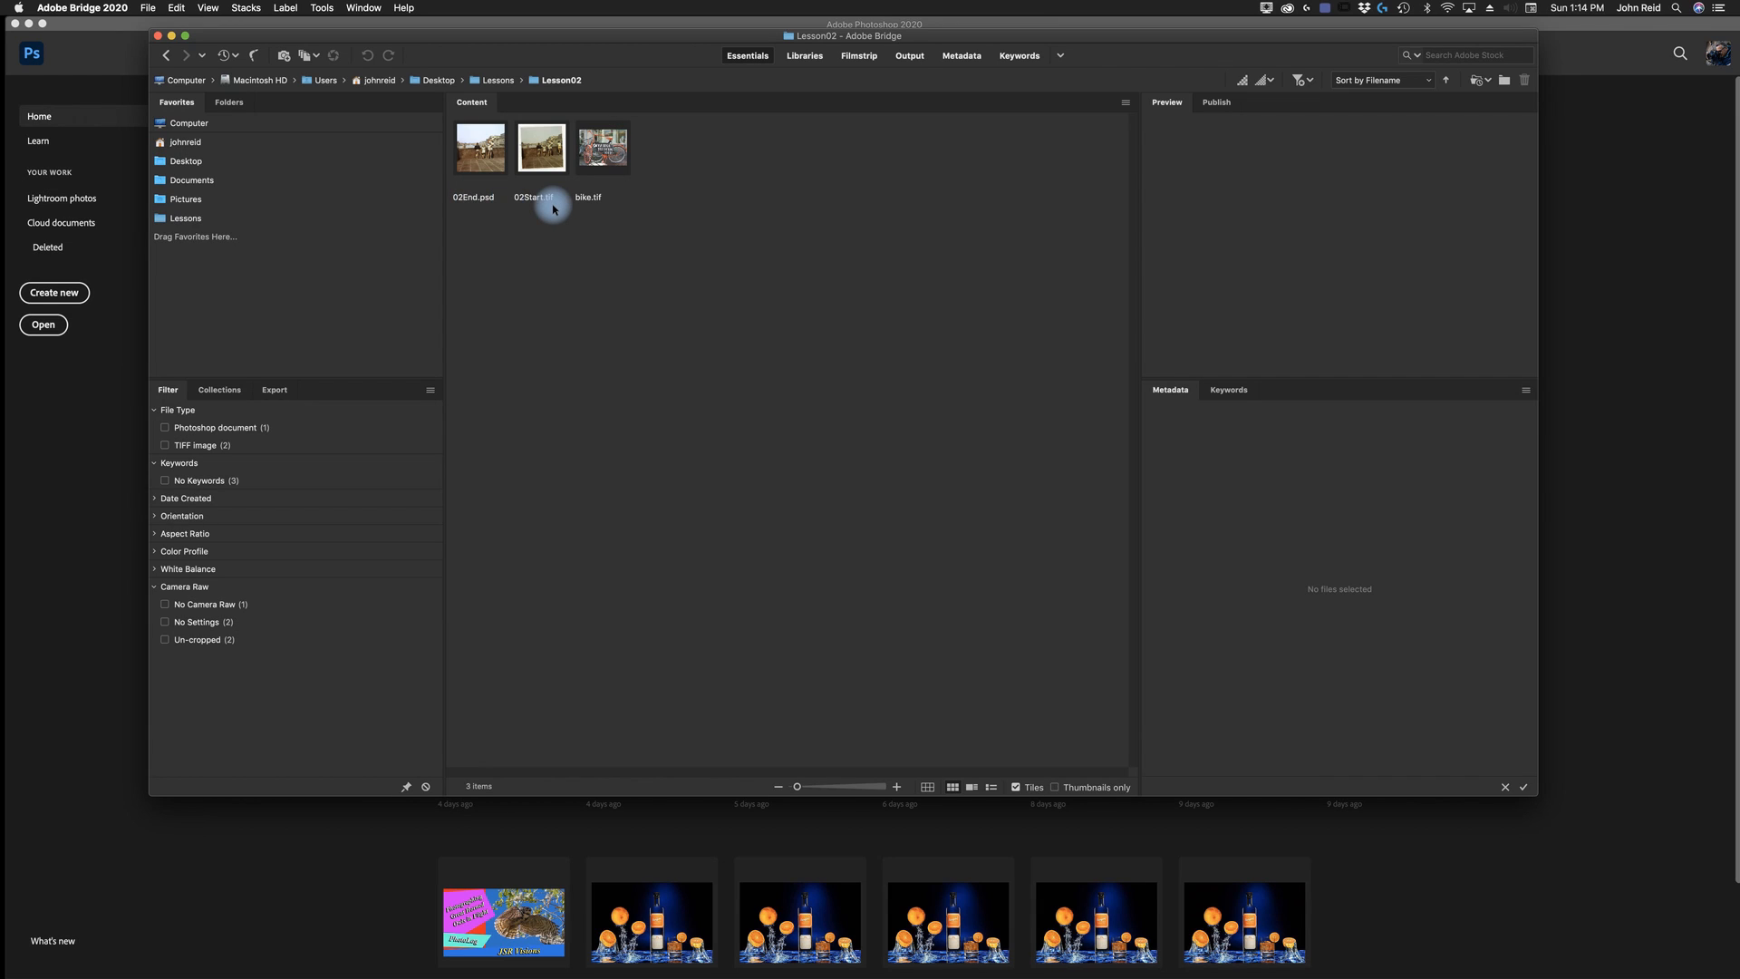
{"action": "left_click", "coordinate": [479, 156]}
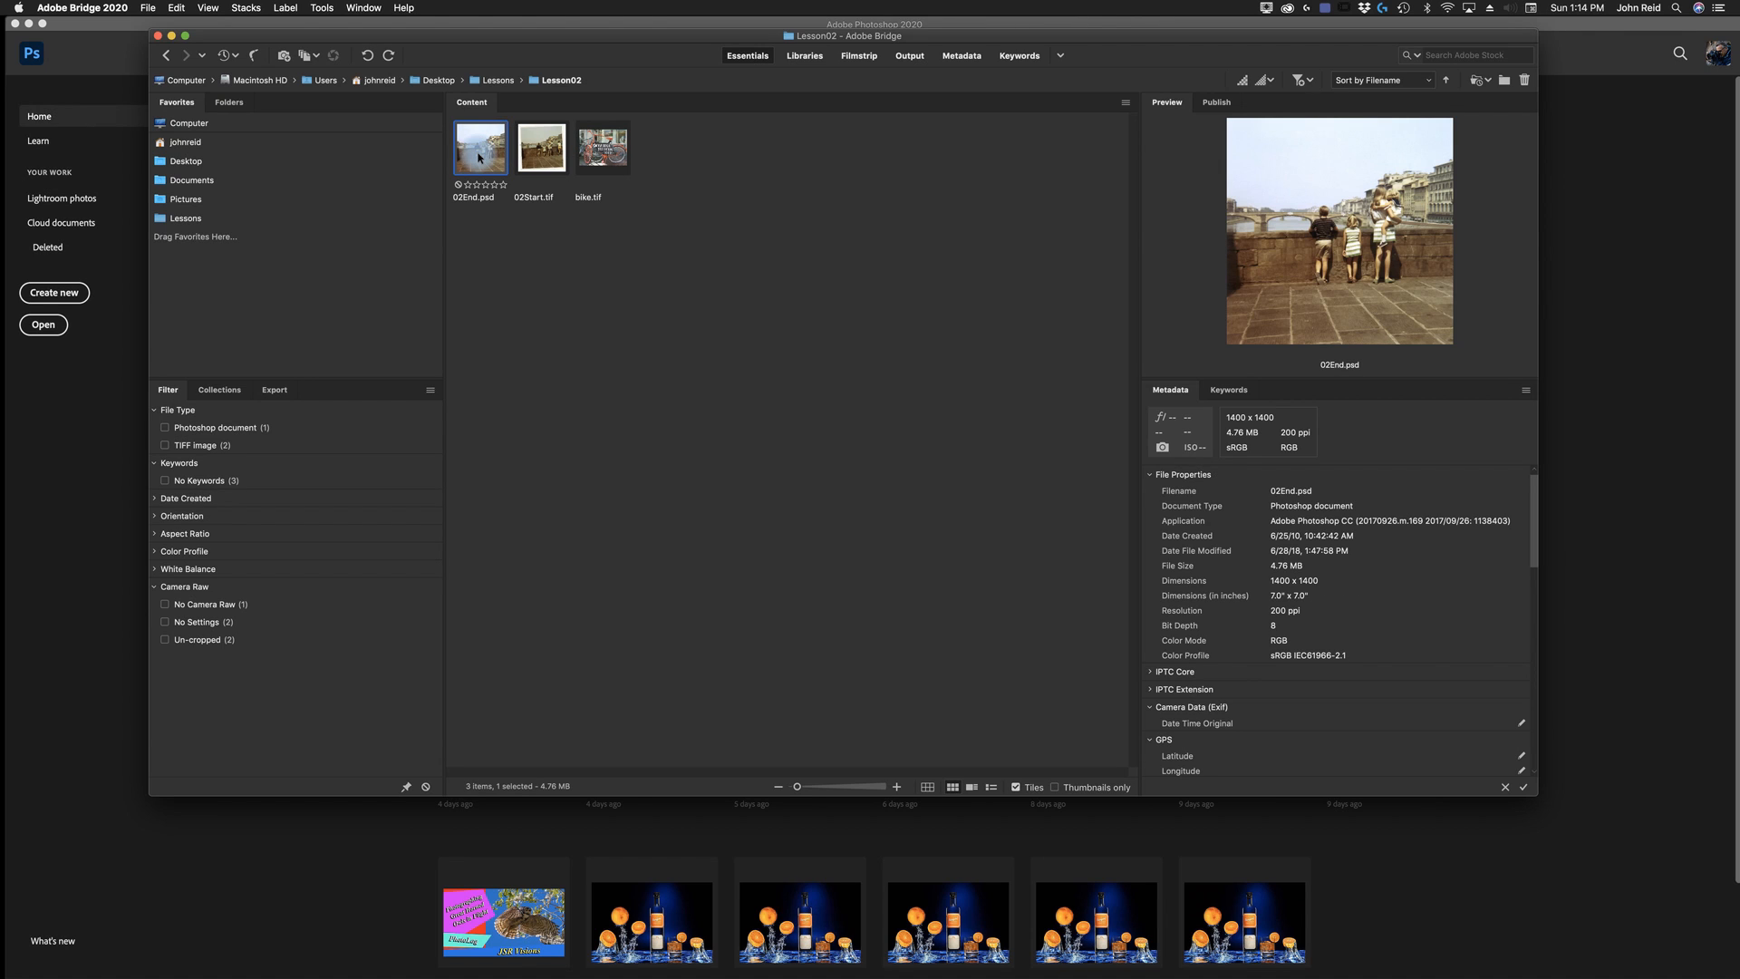
{"action": "left_click", "coordinate": [541, 150], "text": "shift"}
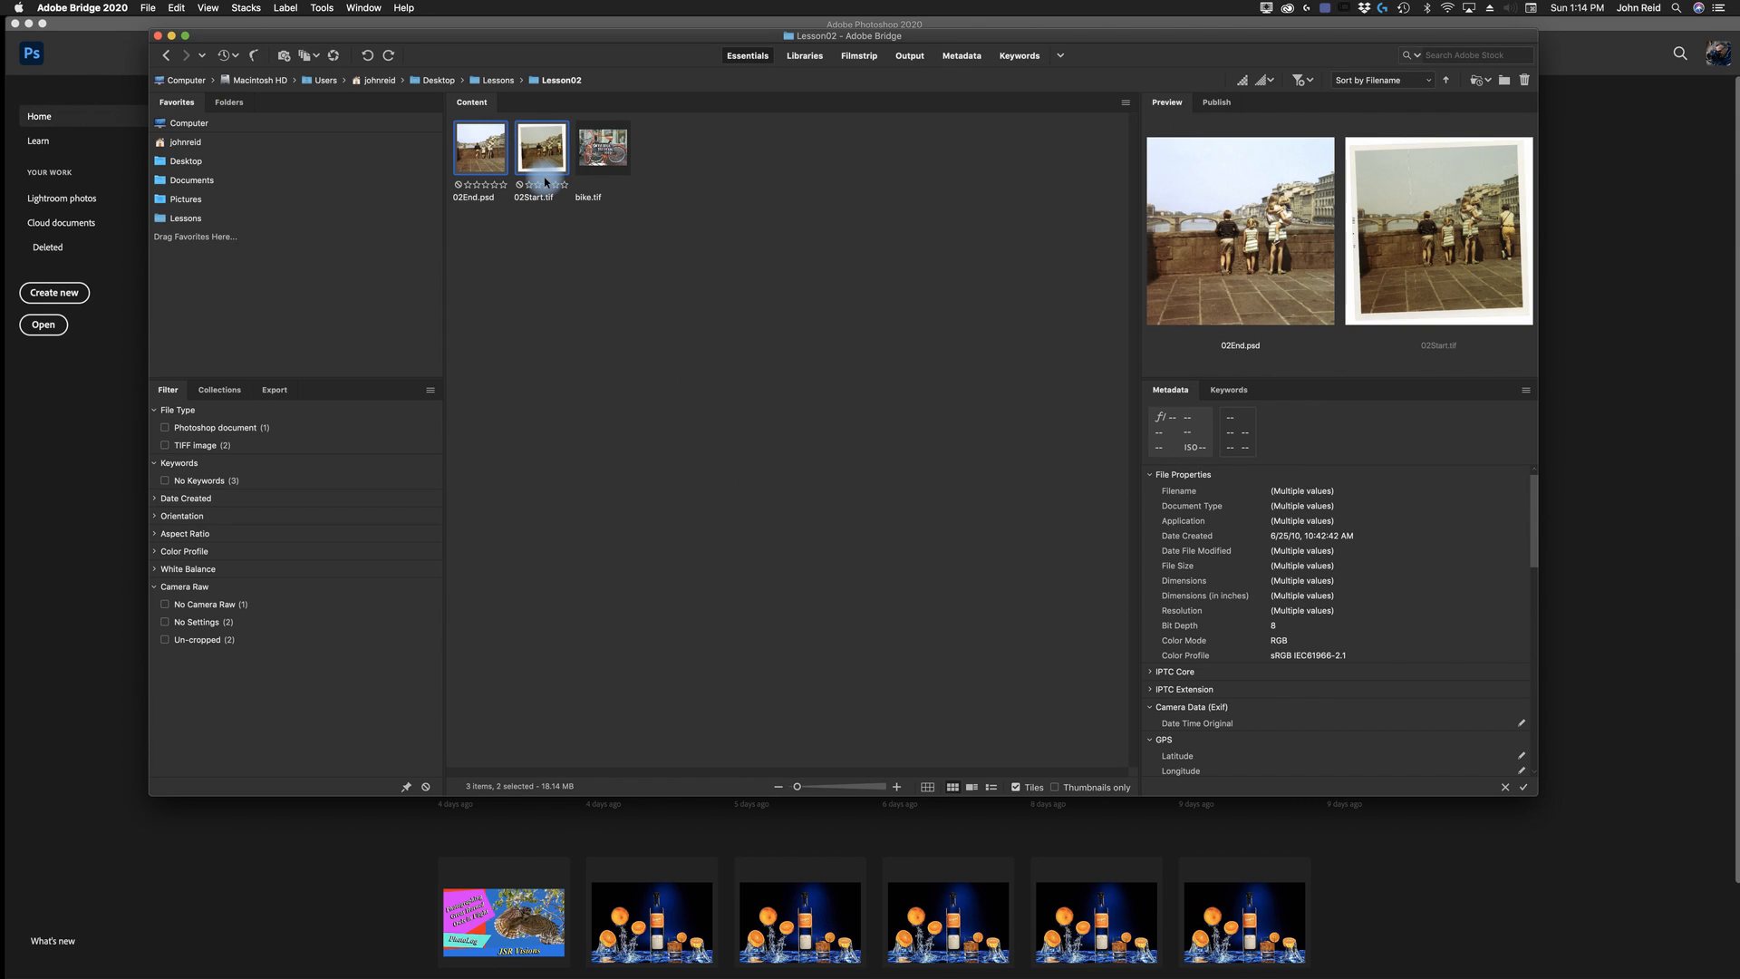
{"action": "double_click", "coordinate": [546, 182]}
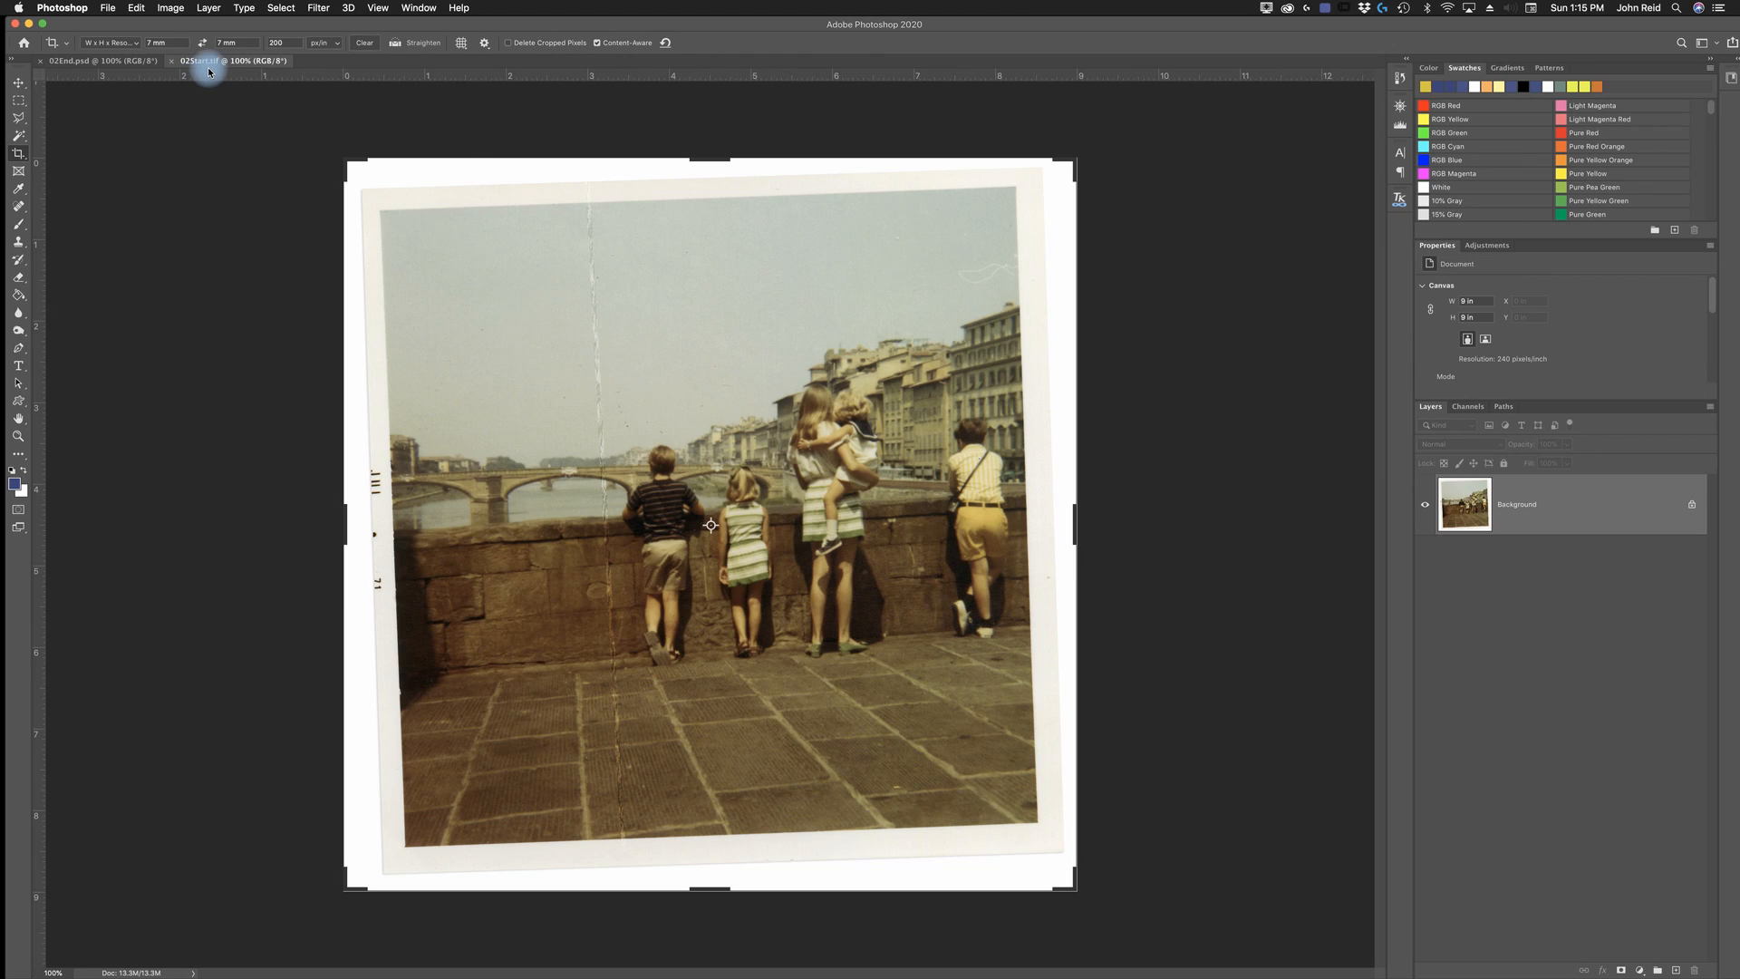
- Compare the finished 02End.psd with 02Start.tif, using the Move tool to view them without the crop frame
{"action": "left_click", "coordinate": [69, 64]}
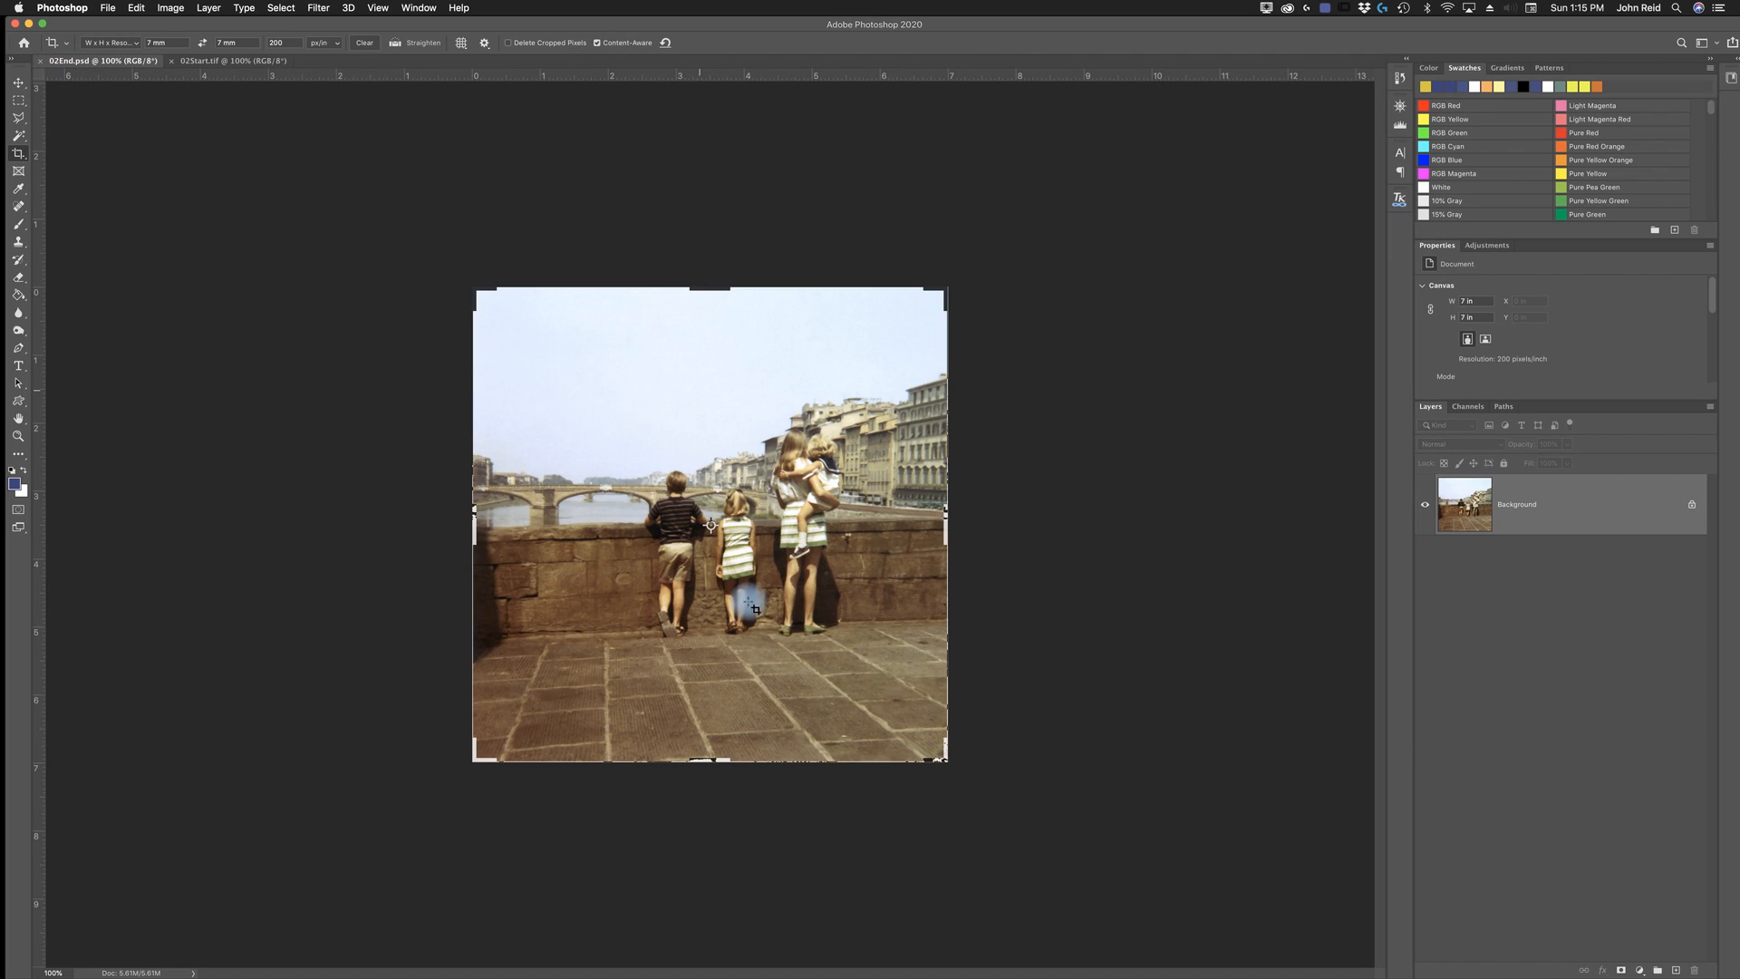
{"action": "left_click", "coordinate": [228, 63]}
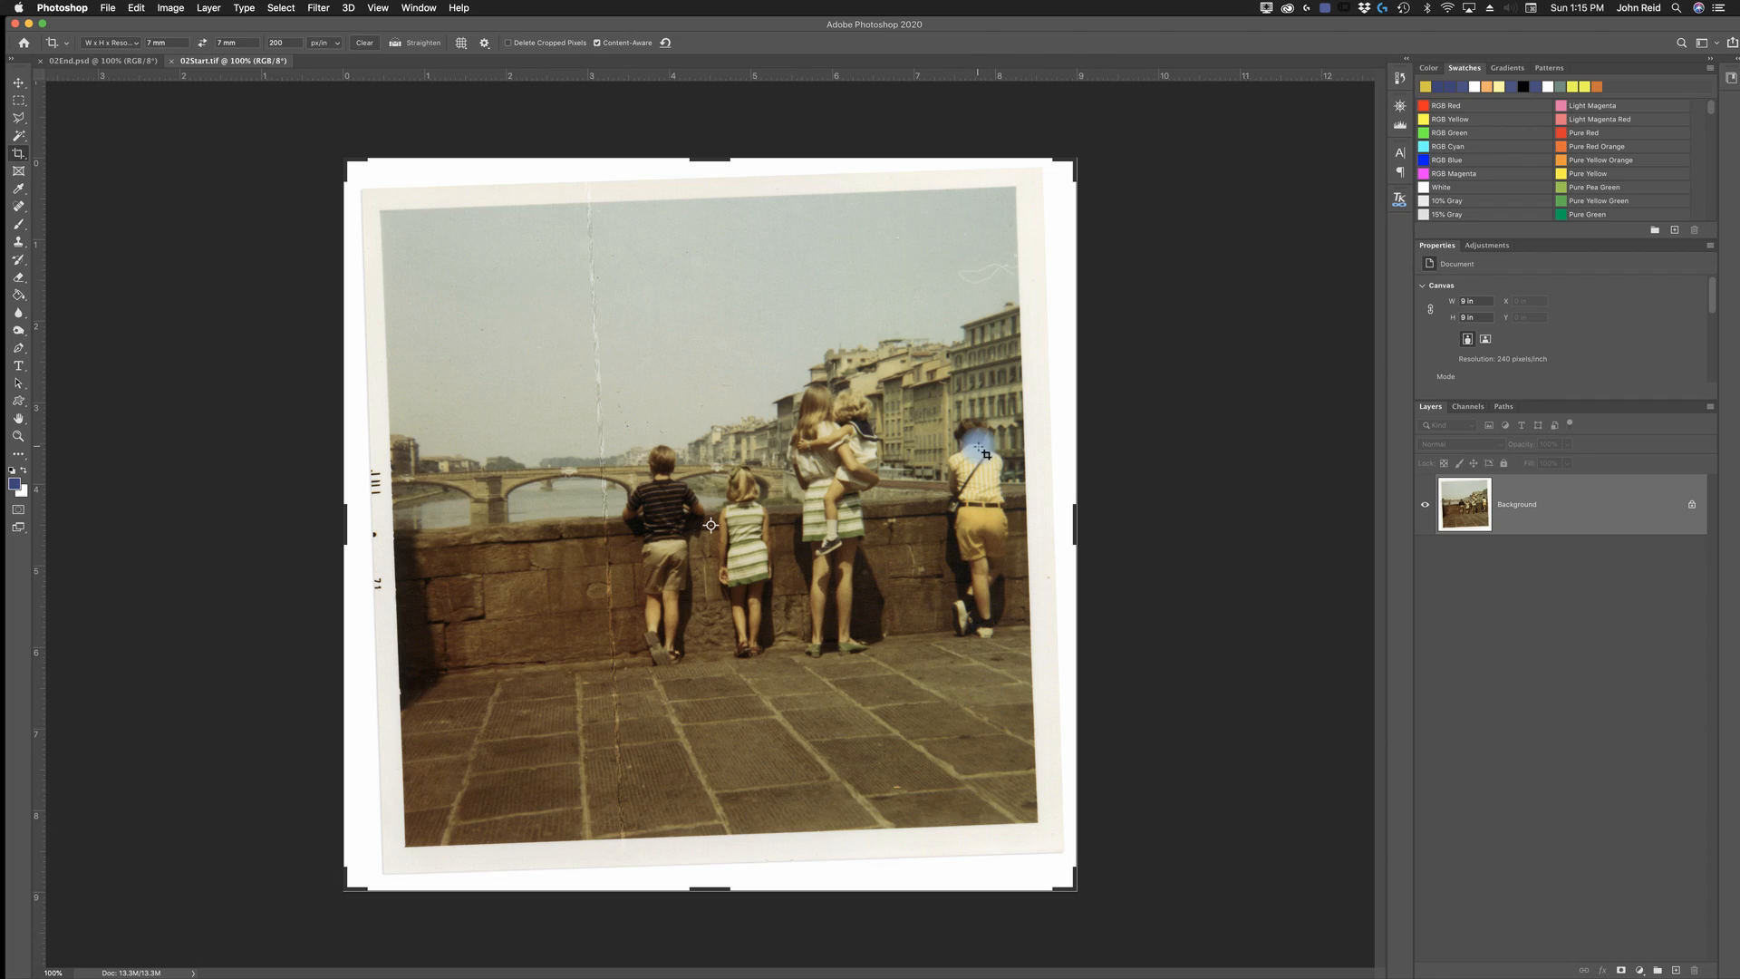
{"action": "left_click", "coordinate": [19, 84]}
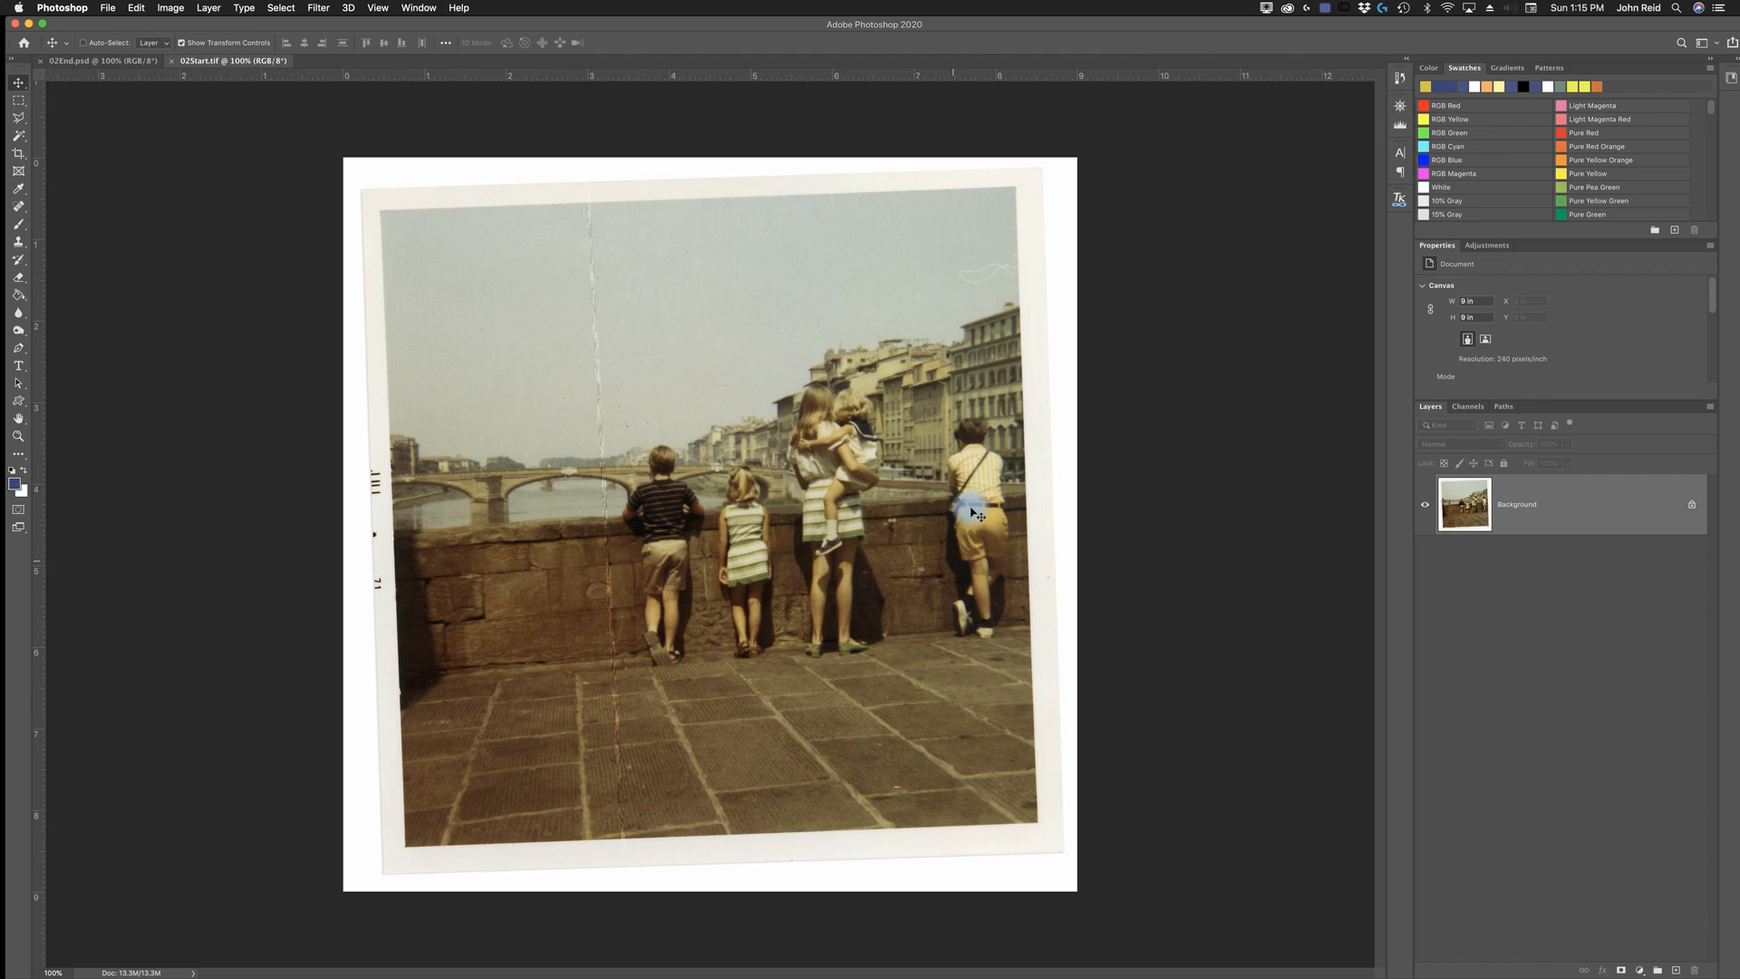
{"action": "left_click", "coordinate": [131, 61]}
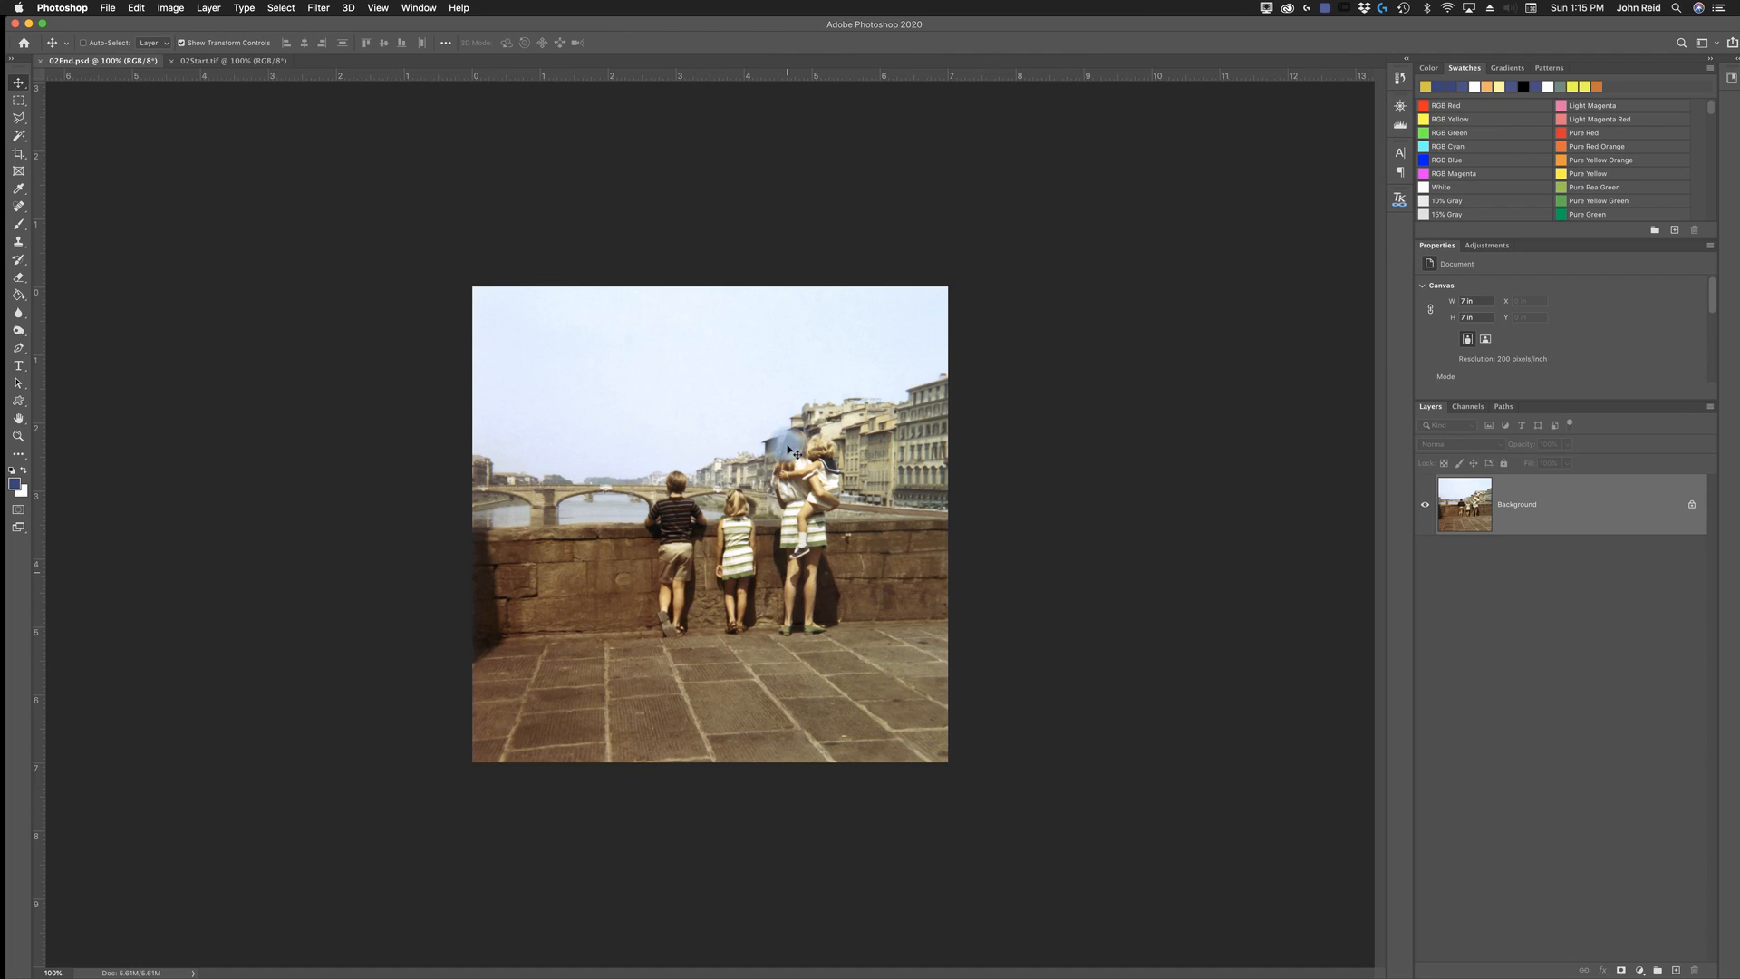
{"action": "left_click", "coordinate": [201, 60]}
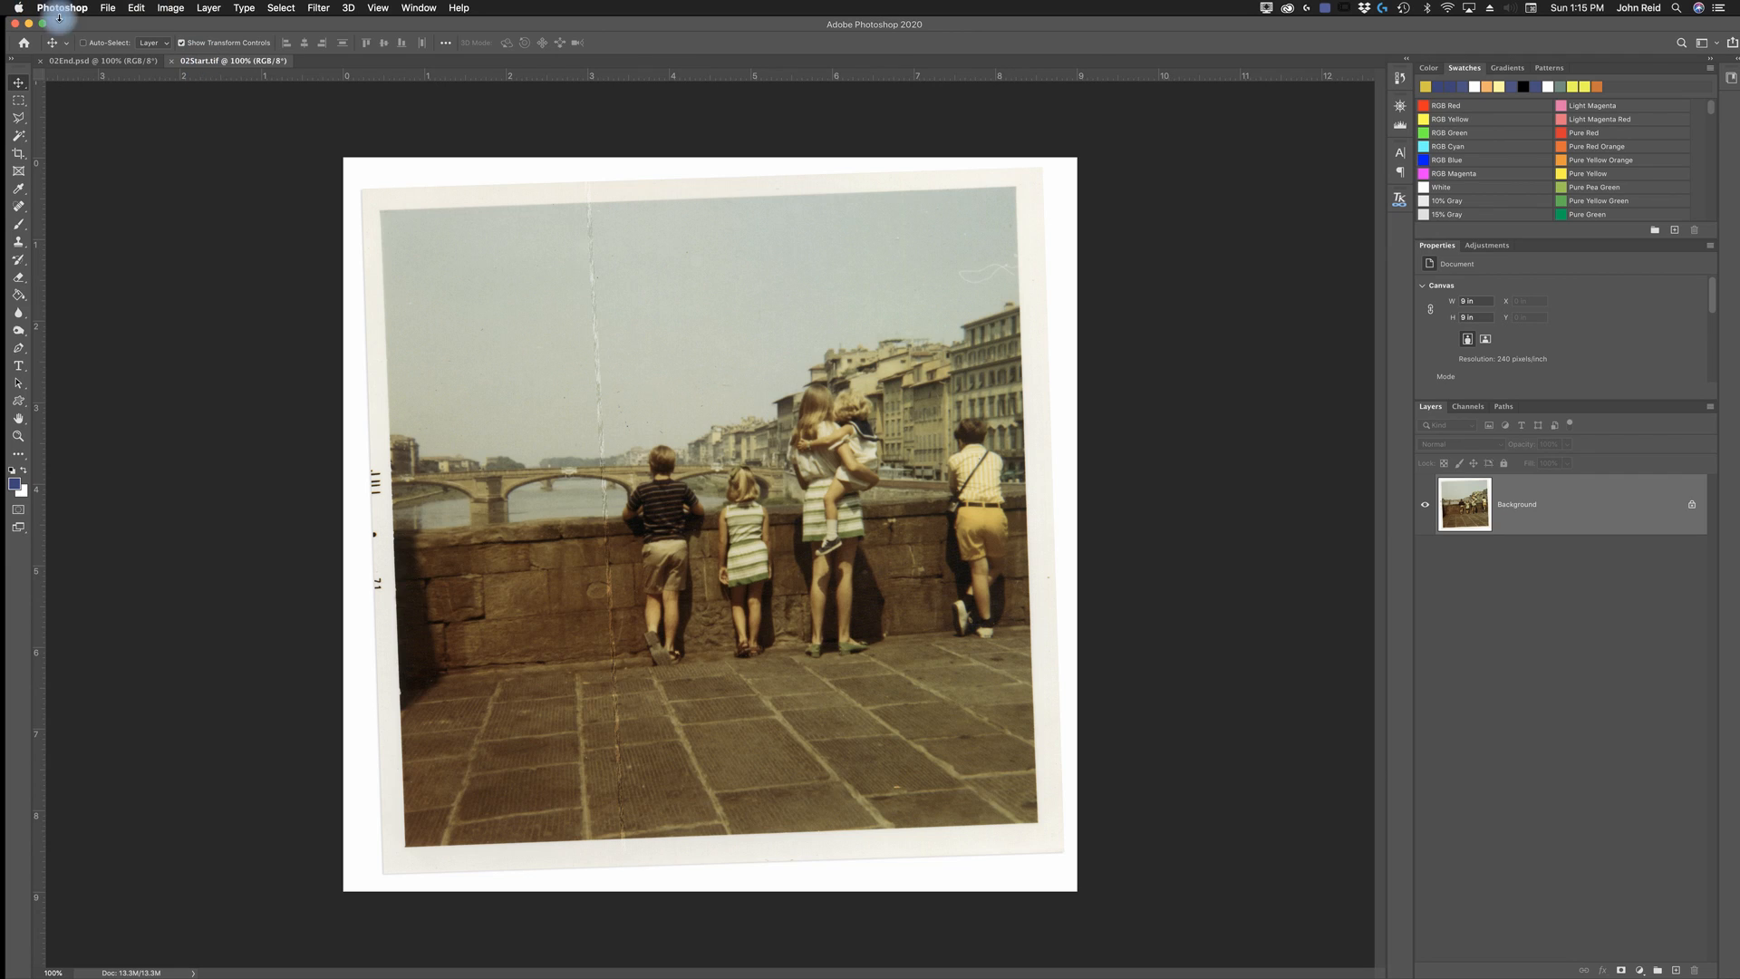
- Save 02Start.tif under the new name Chapter2Working.tif in the Lesson02 folder, as a TIFF without image compression
{"action": "left_click", "coordinate": [110, 11]}
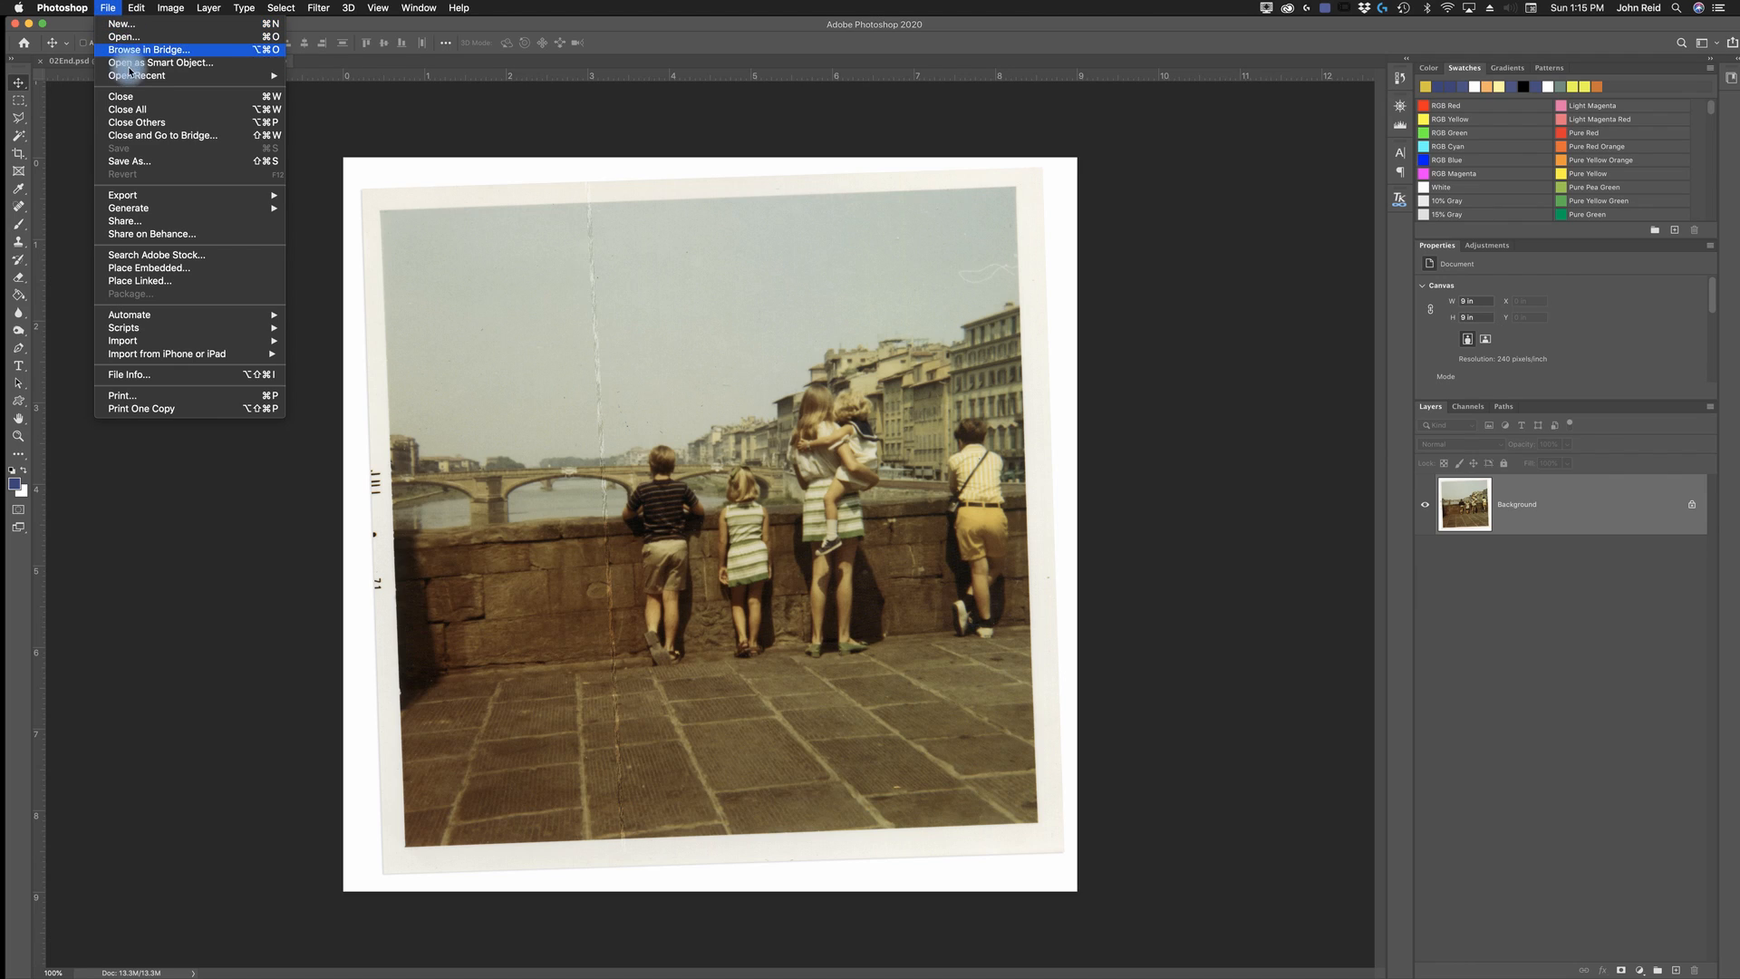
{"action": "left_click", "coordinate": [140, 162]}
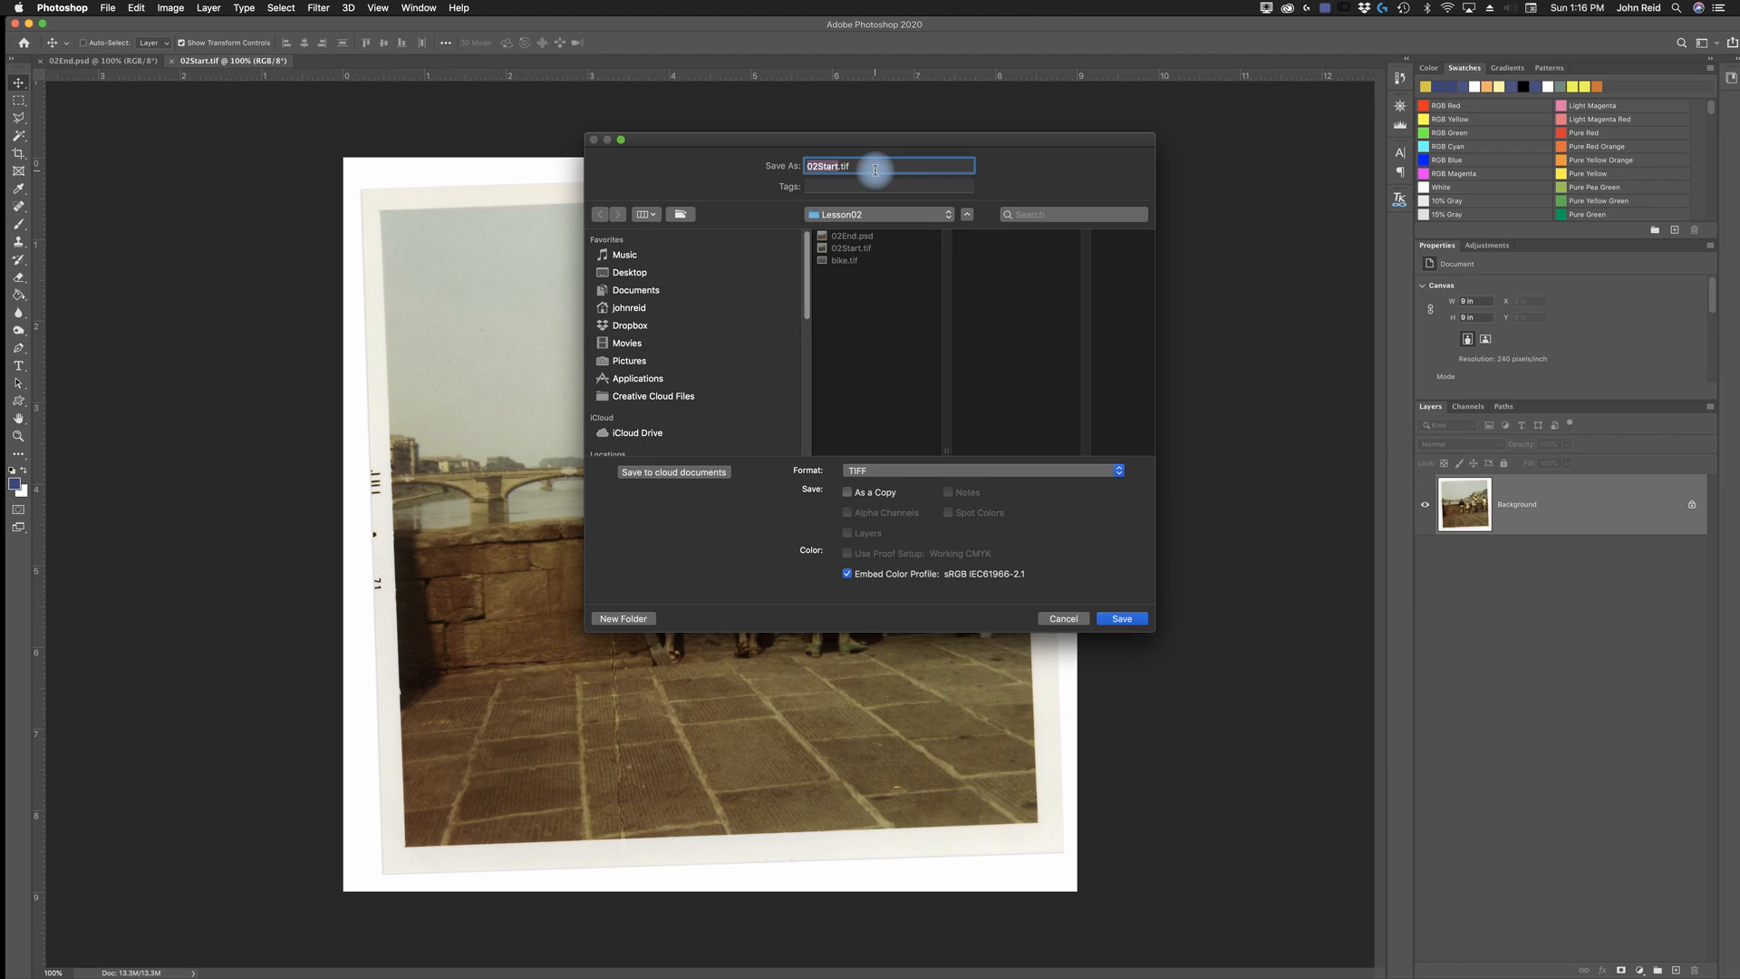
{"action": "type", "text": "Chapter2Working"}
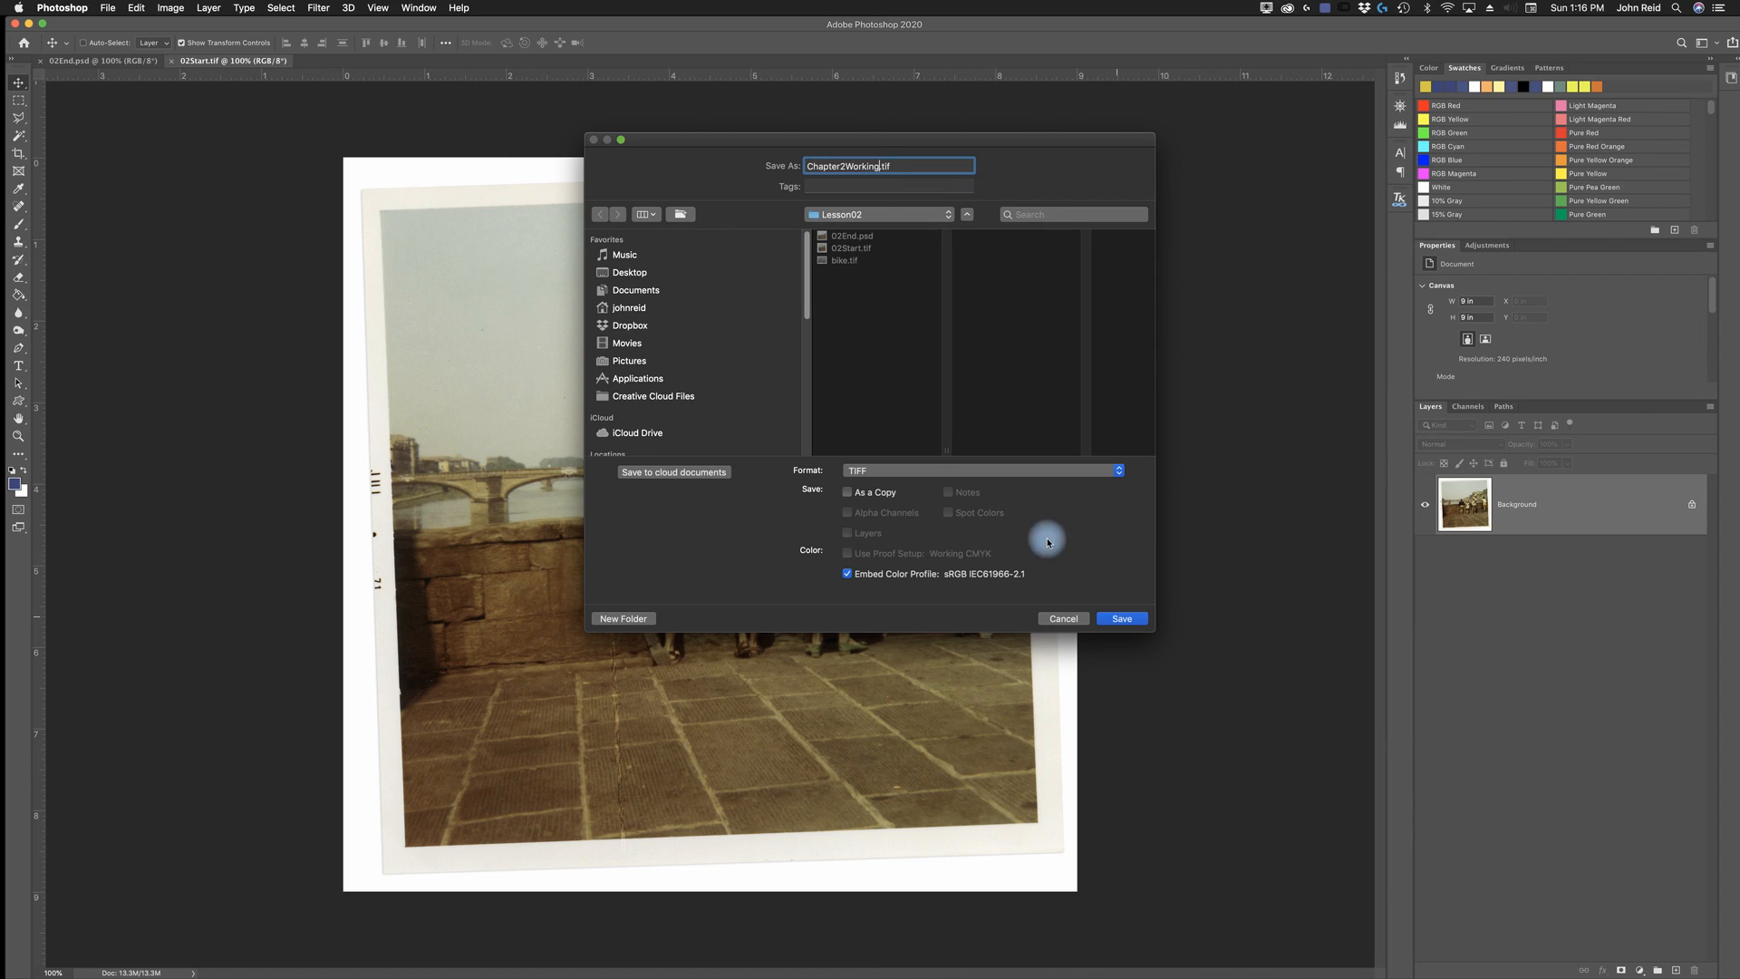
{"action": "left_click", "coordinate": [1122, 618]}
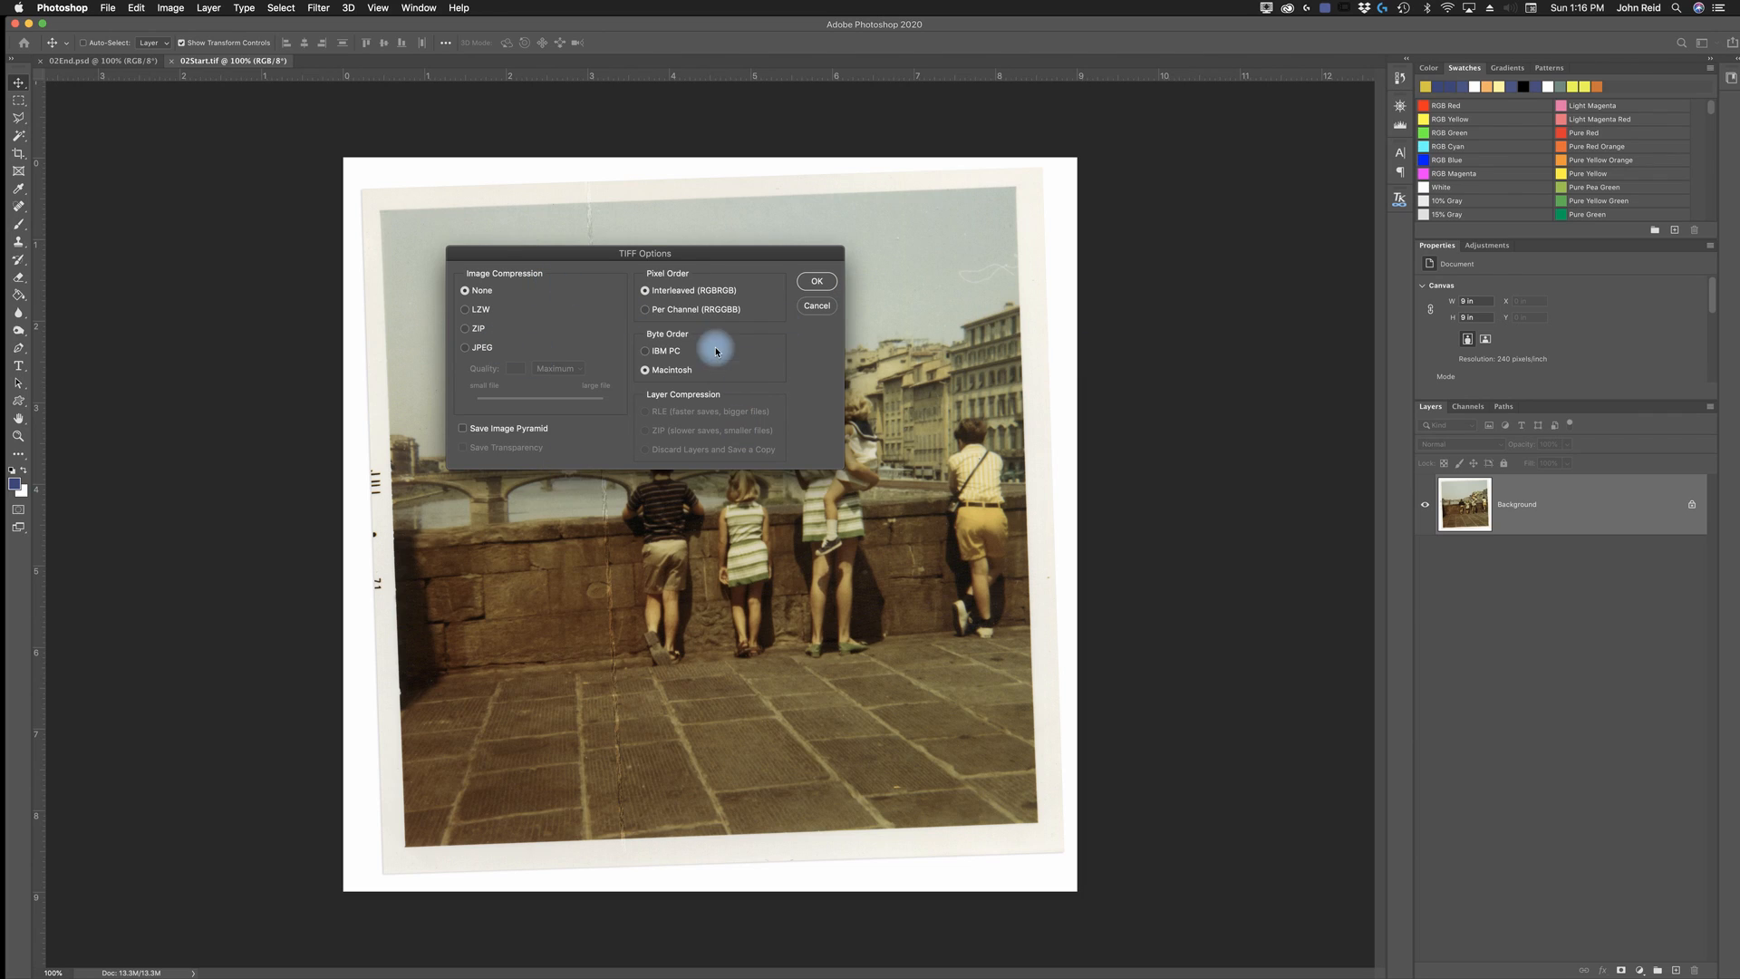
{"action": "left_click", "coordinate": [813, 288]}
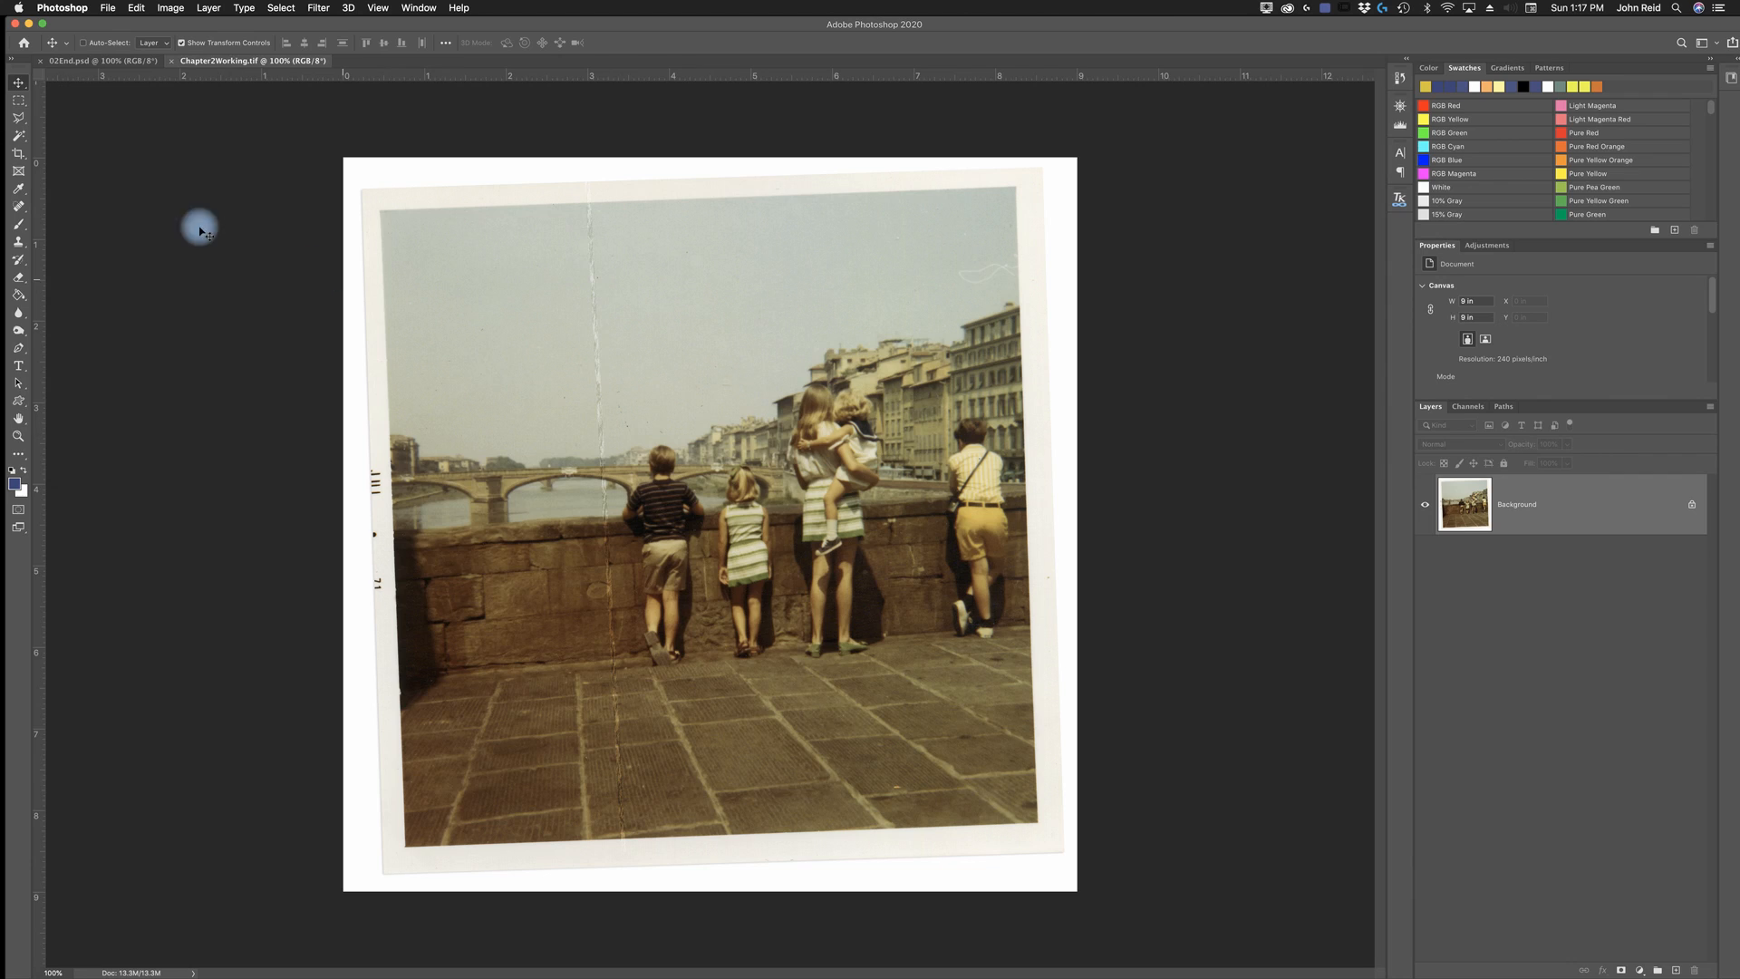
- Set the Crop tool to W x H x Resolution with a width of 7 in and a height of 7 in
{"action": "left_click", "coordinate": [15, 158]}
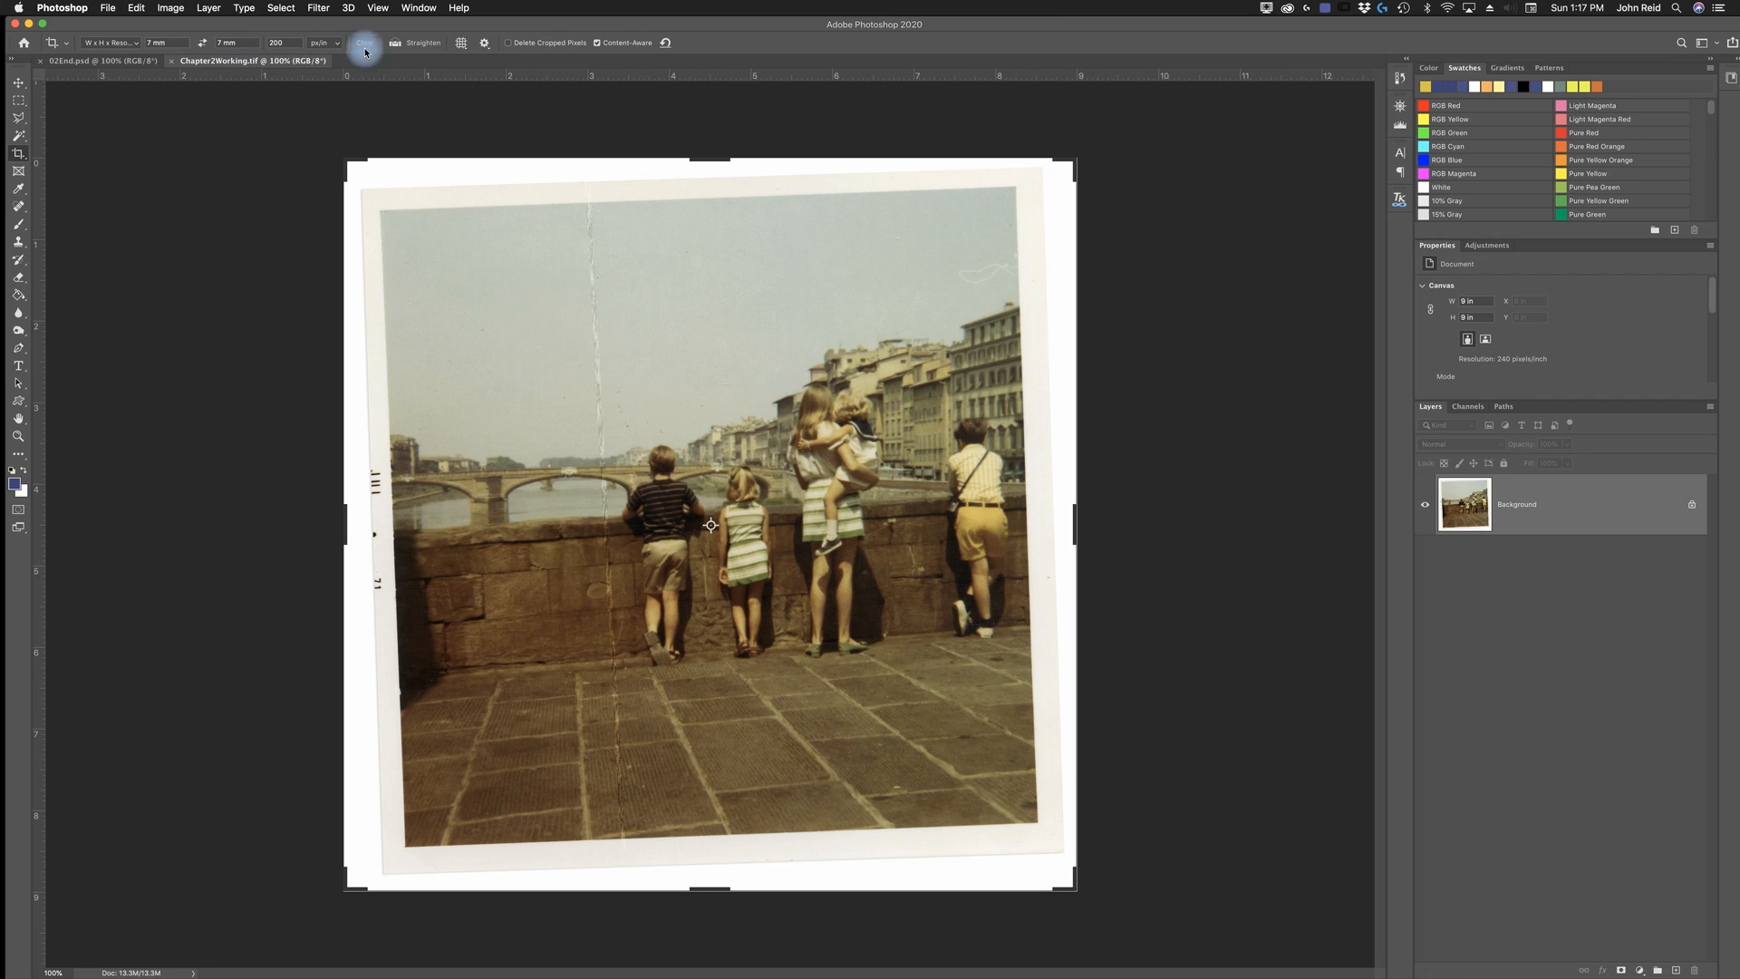
{"action": "left_click", "coordinate": [125, 43]}
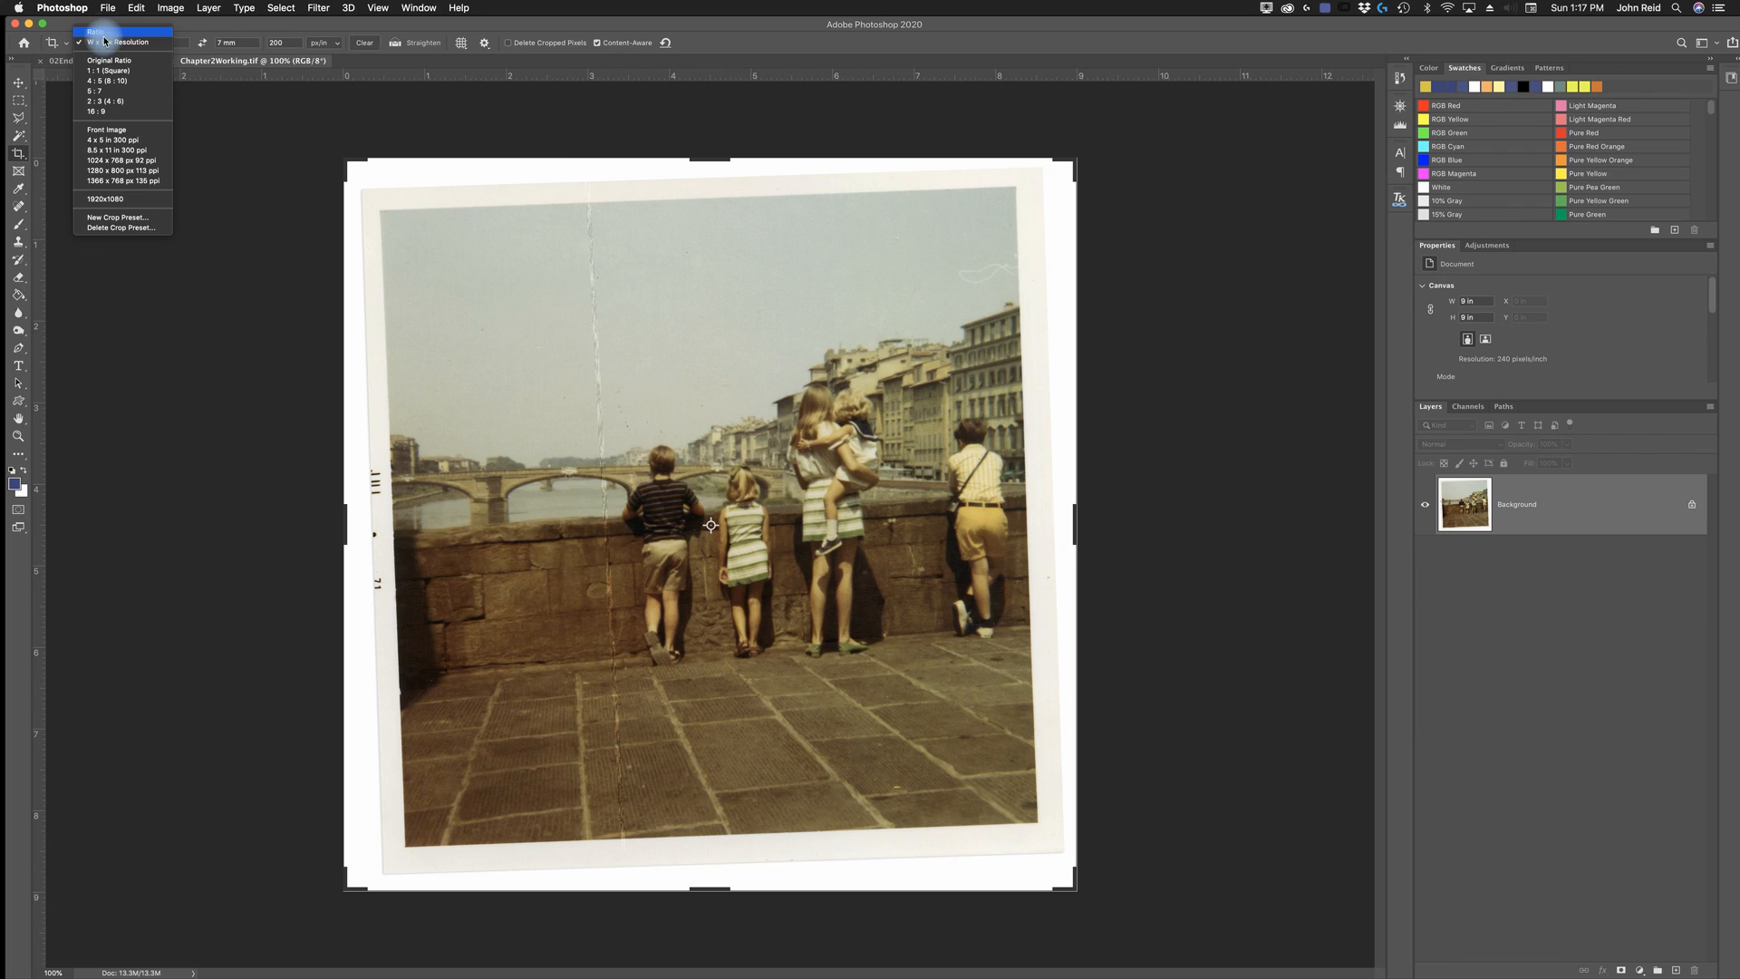
{"action": "left_click", "coordinate": [103, 33]}
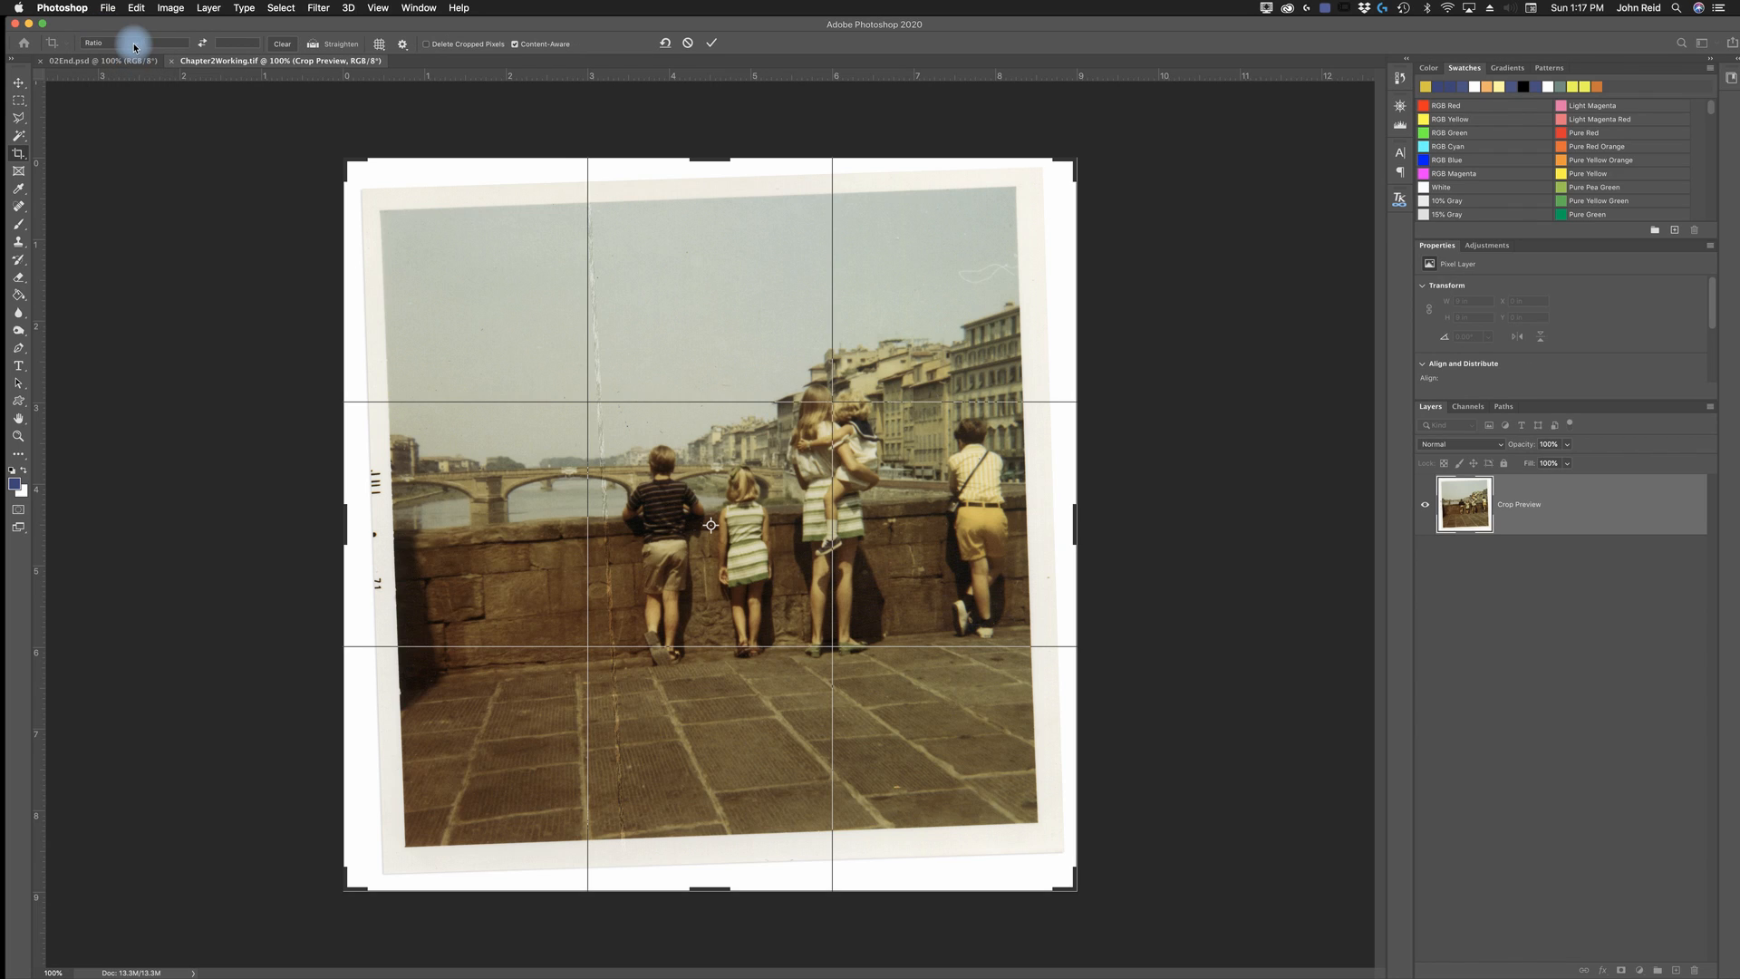
{"action": "left_click", "coordinate": [122, 44]}
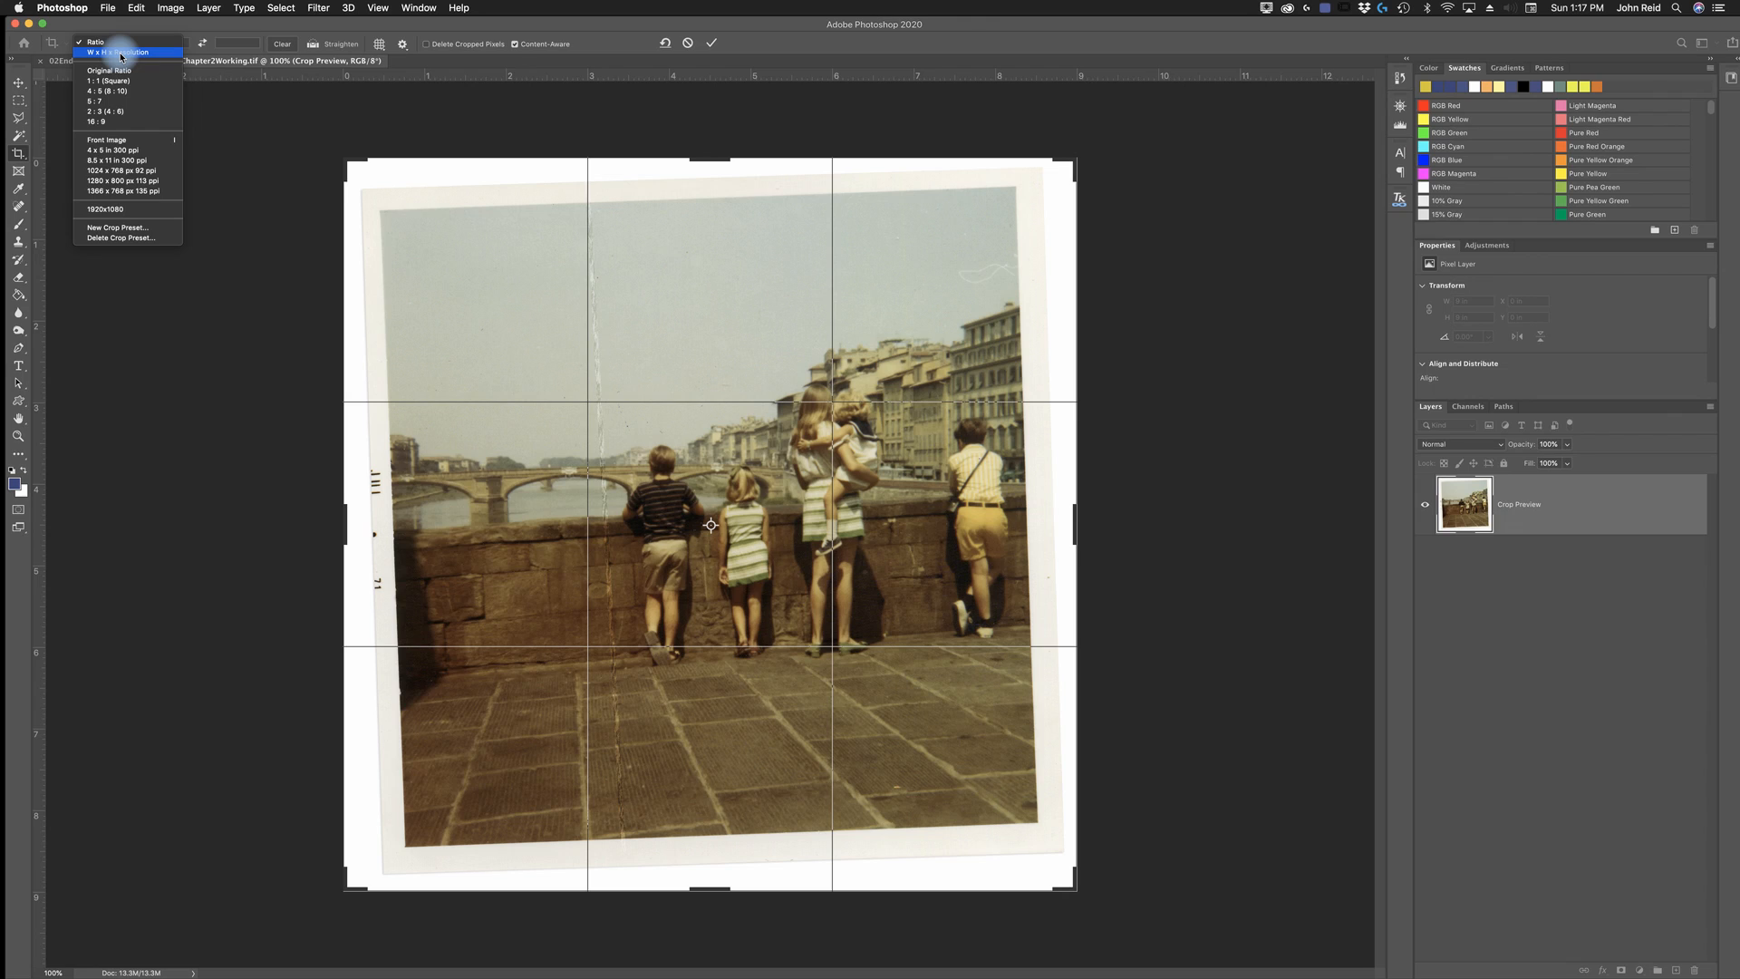
{"action": "left_click", "coordinate": [121, 53]}
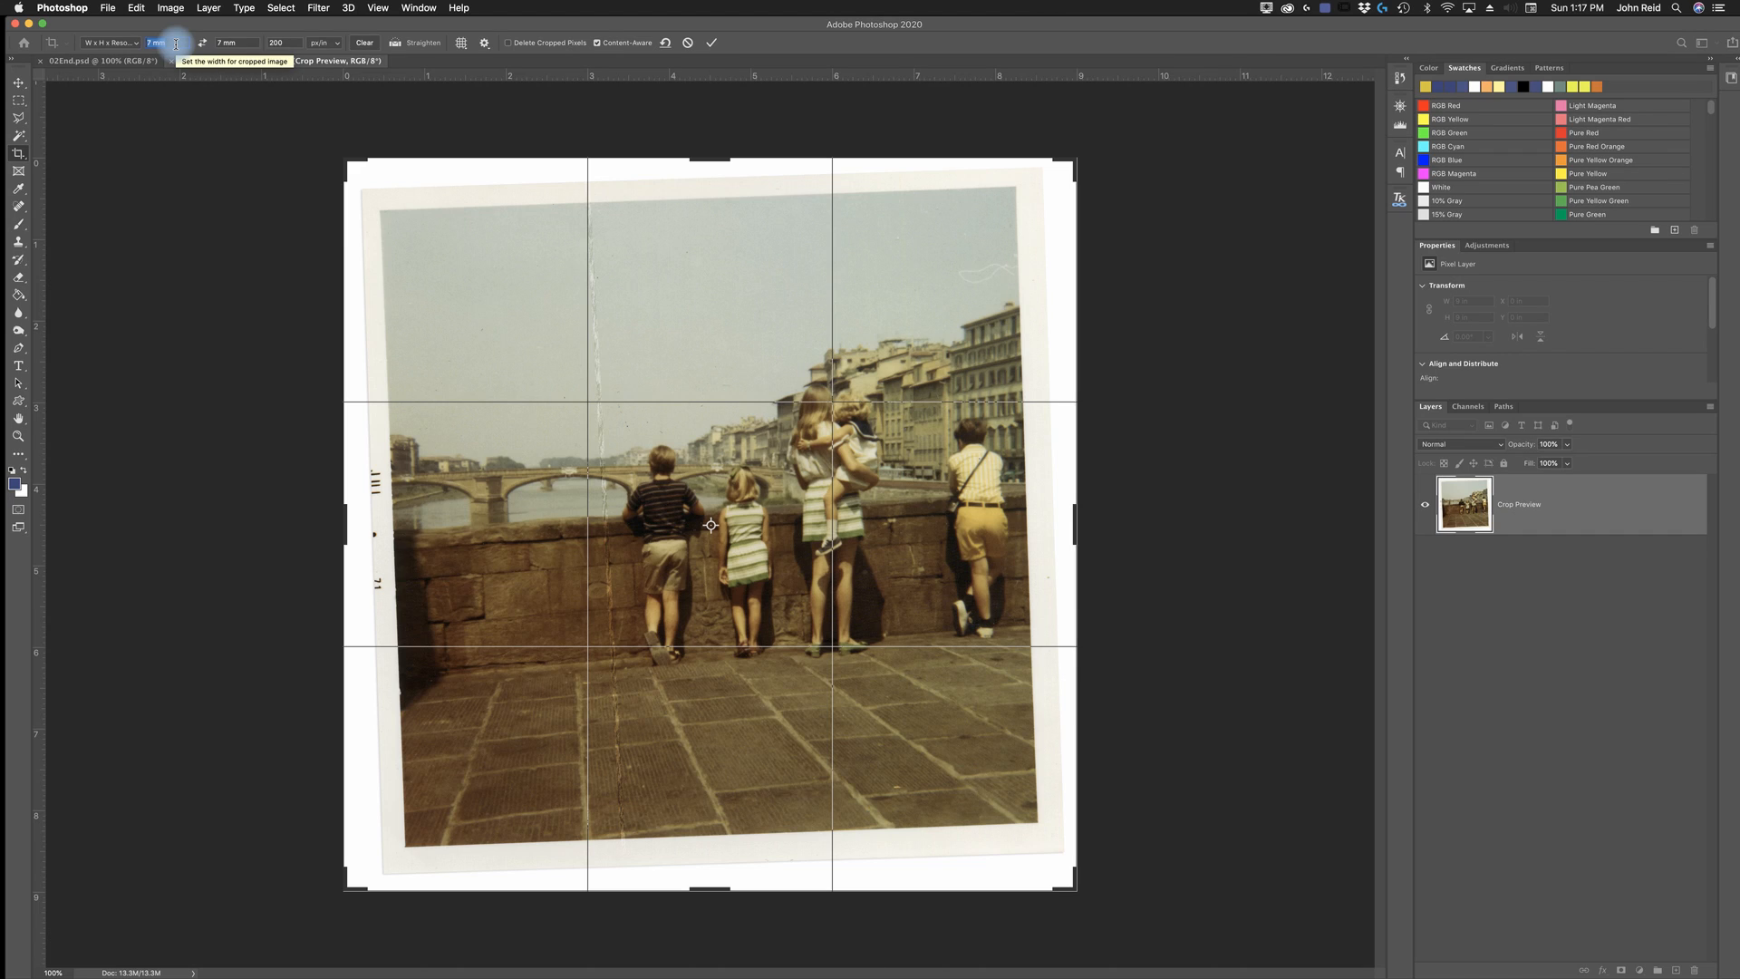
{"action": "type", "text": "in"}
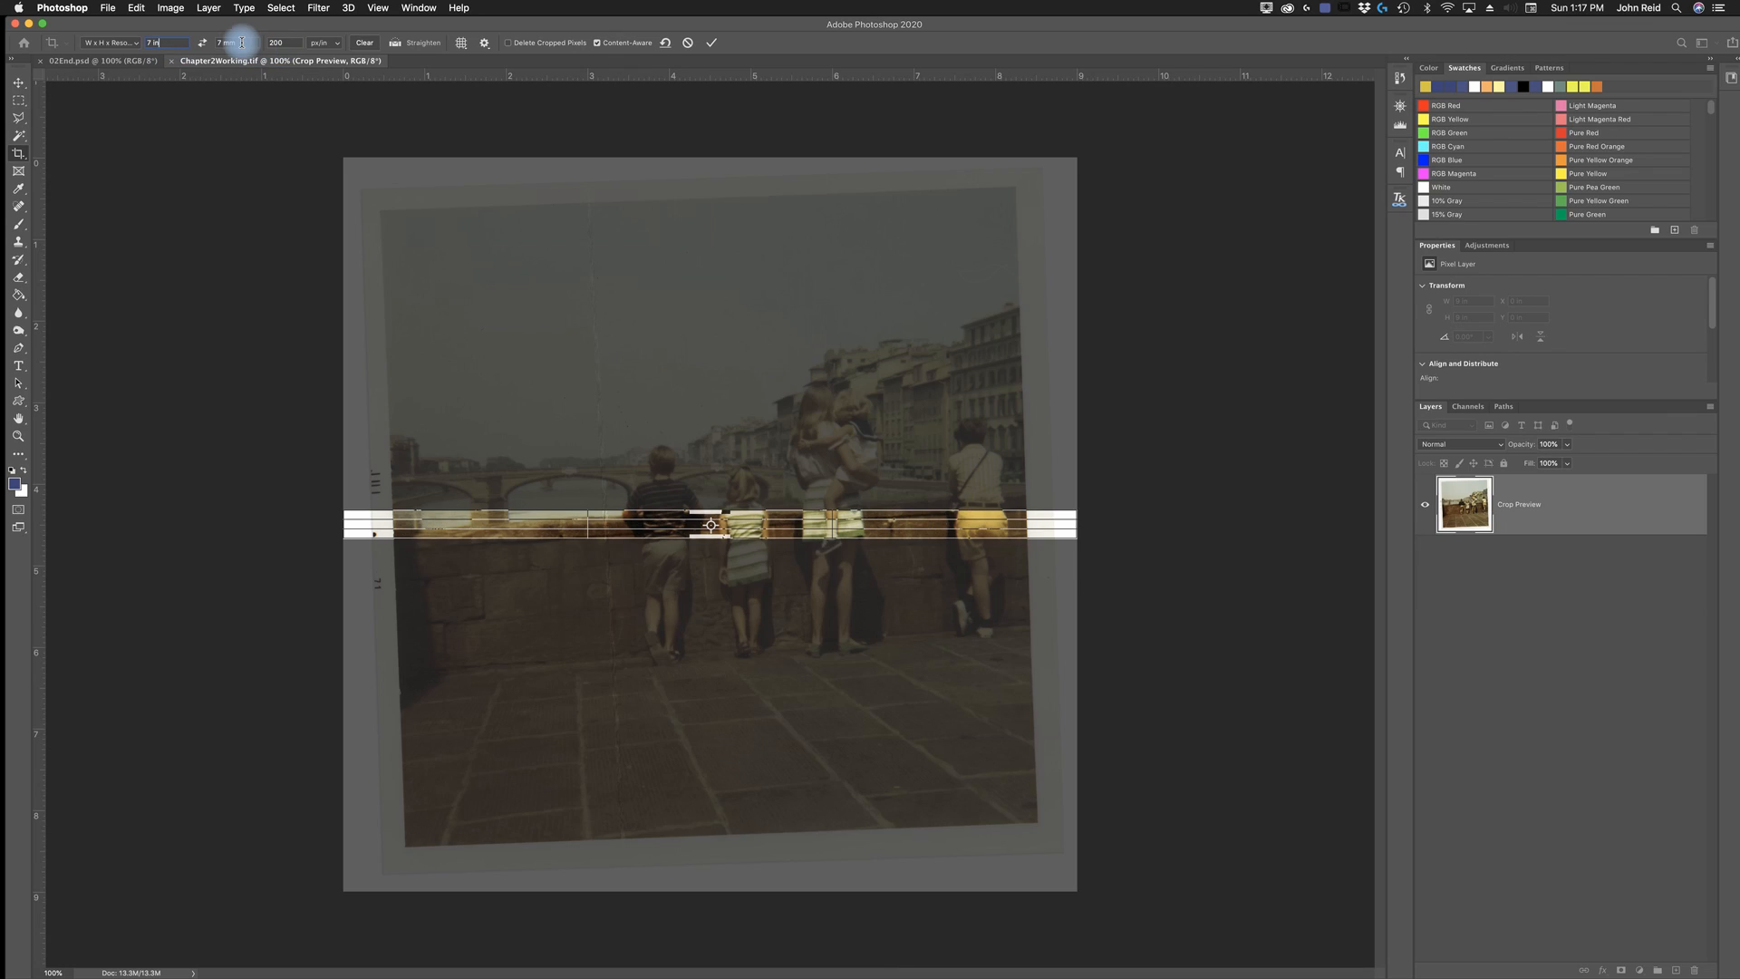
{"action": "left_click_drag", "start_coordinate": [241, 42], "coordinate": [216, 45]}
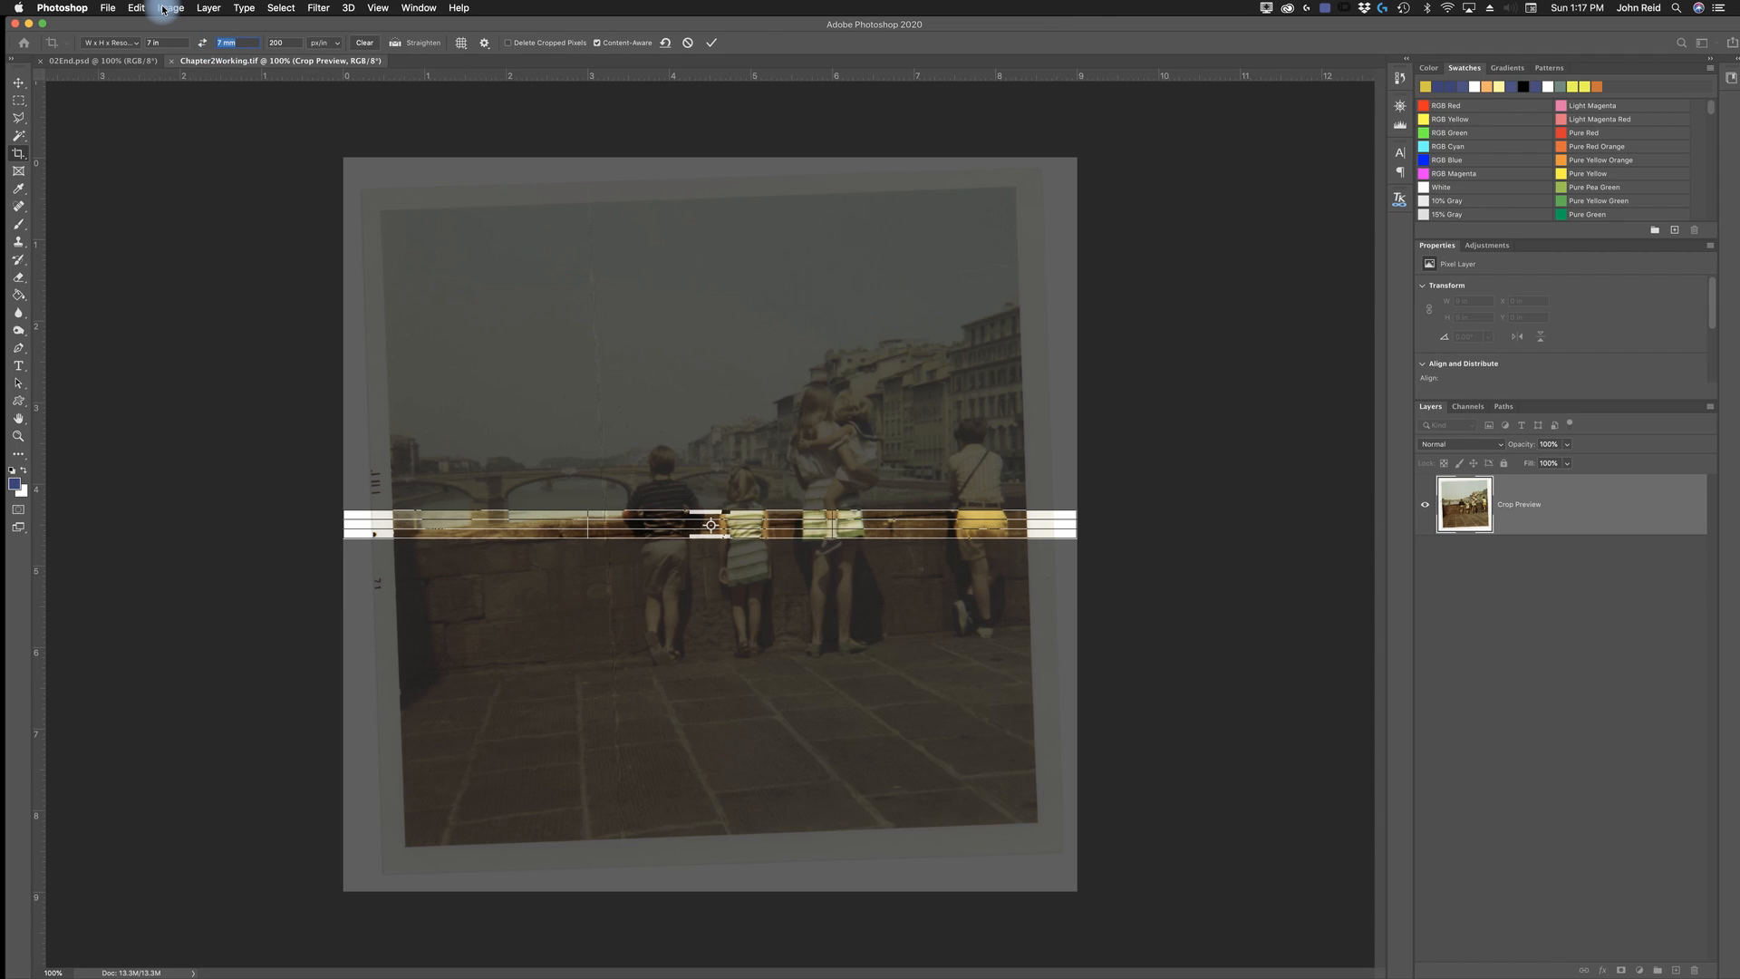
{"action": "type", "text": "7in"}
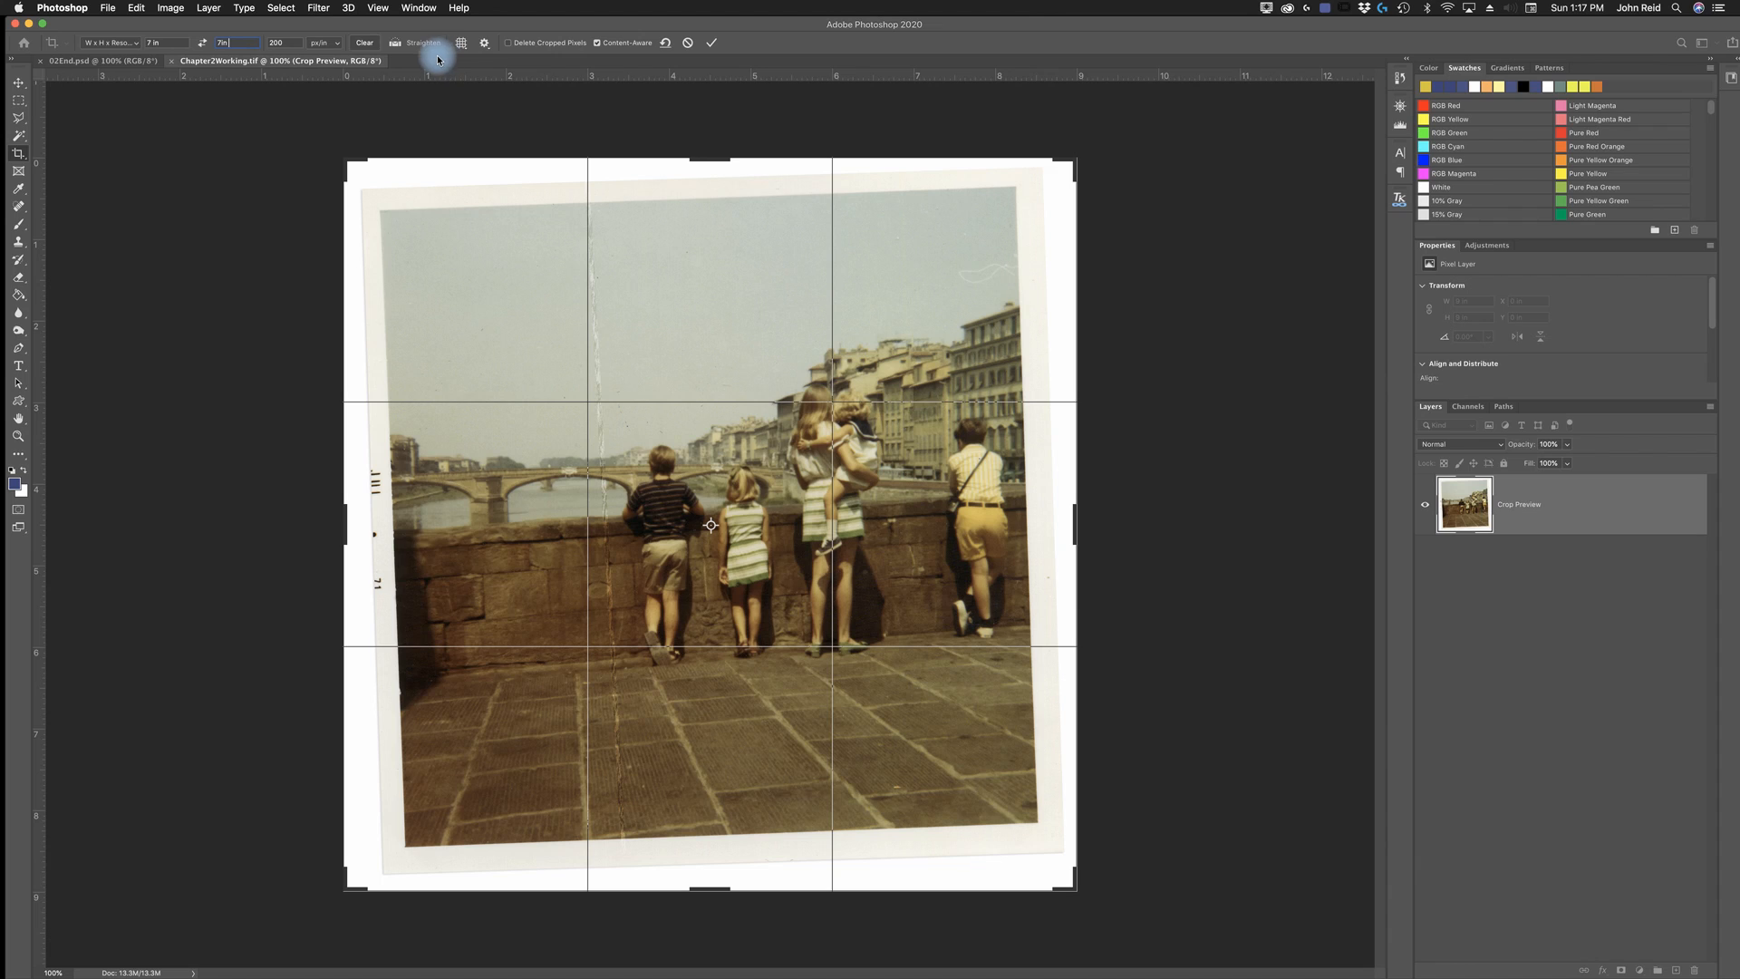
- Apply the 7 x 7 in crop to the full, unstraightened photo and undo it
{"action": "left_click", "coordinate": [712, 46]}
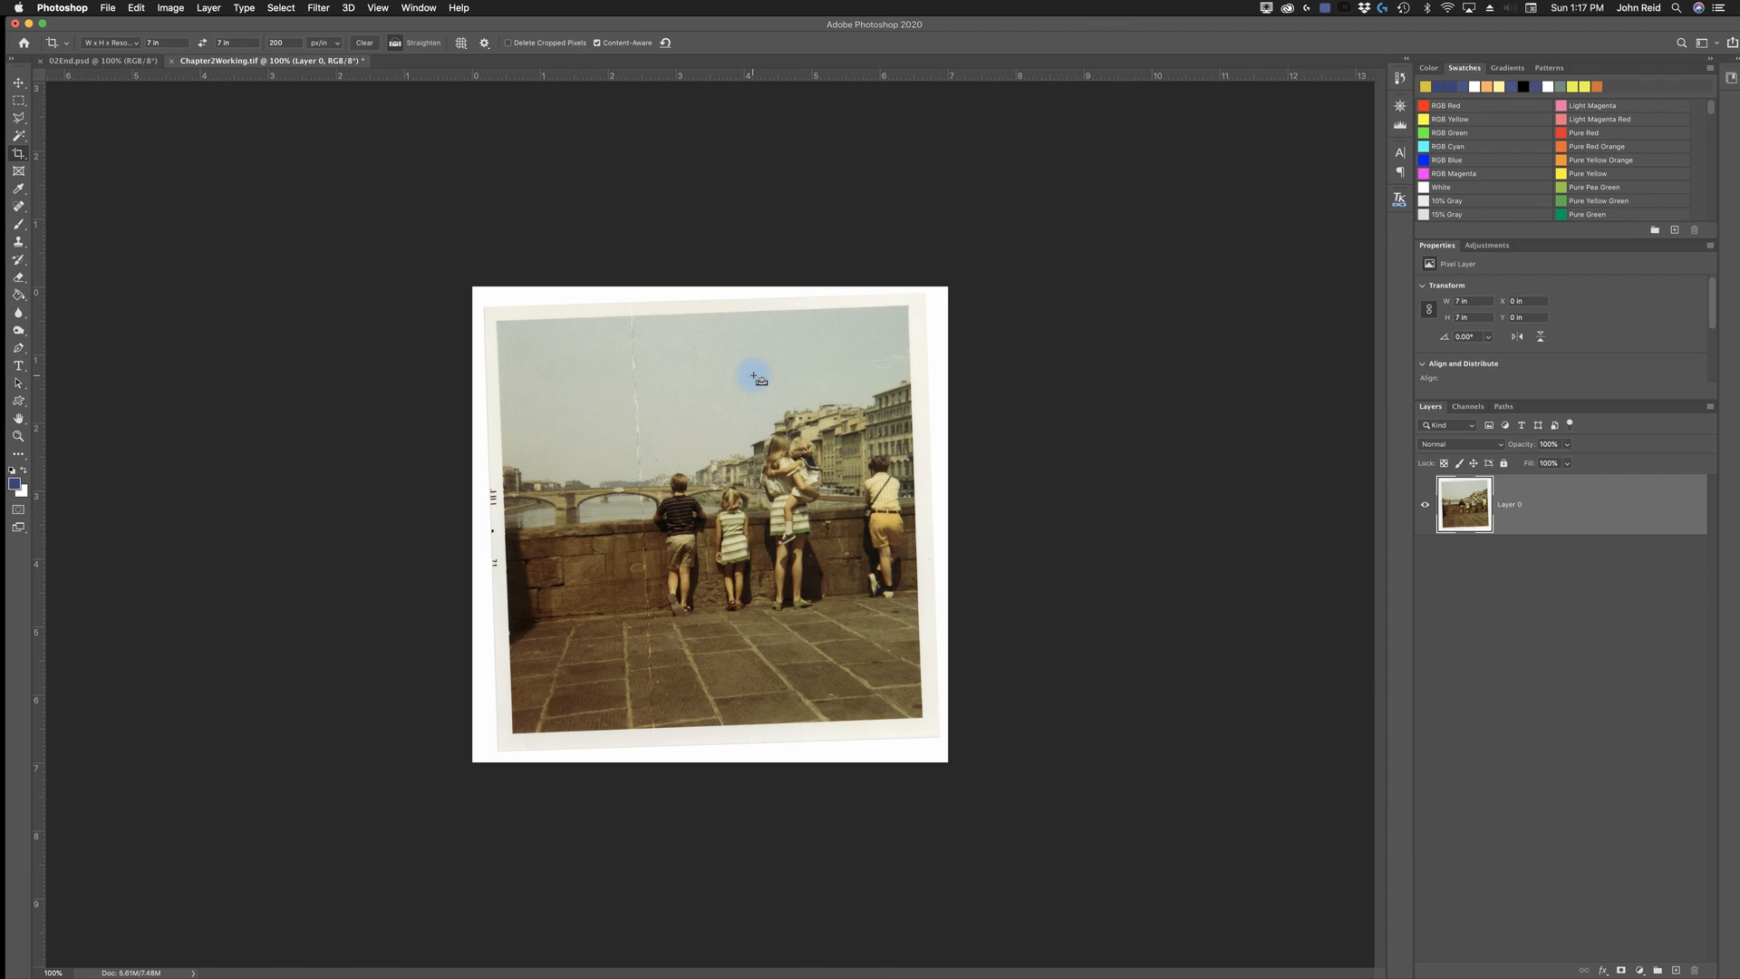
{"action": "key", "text": "super+z"}
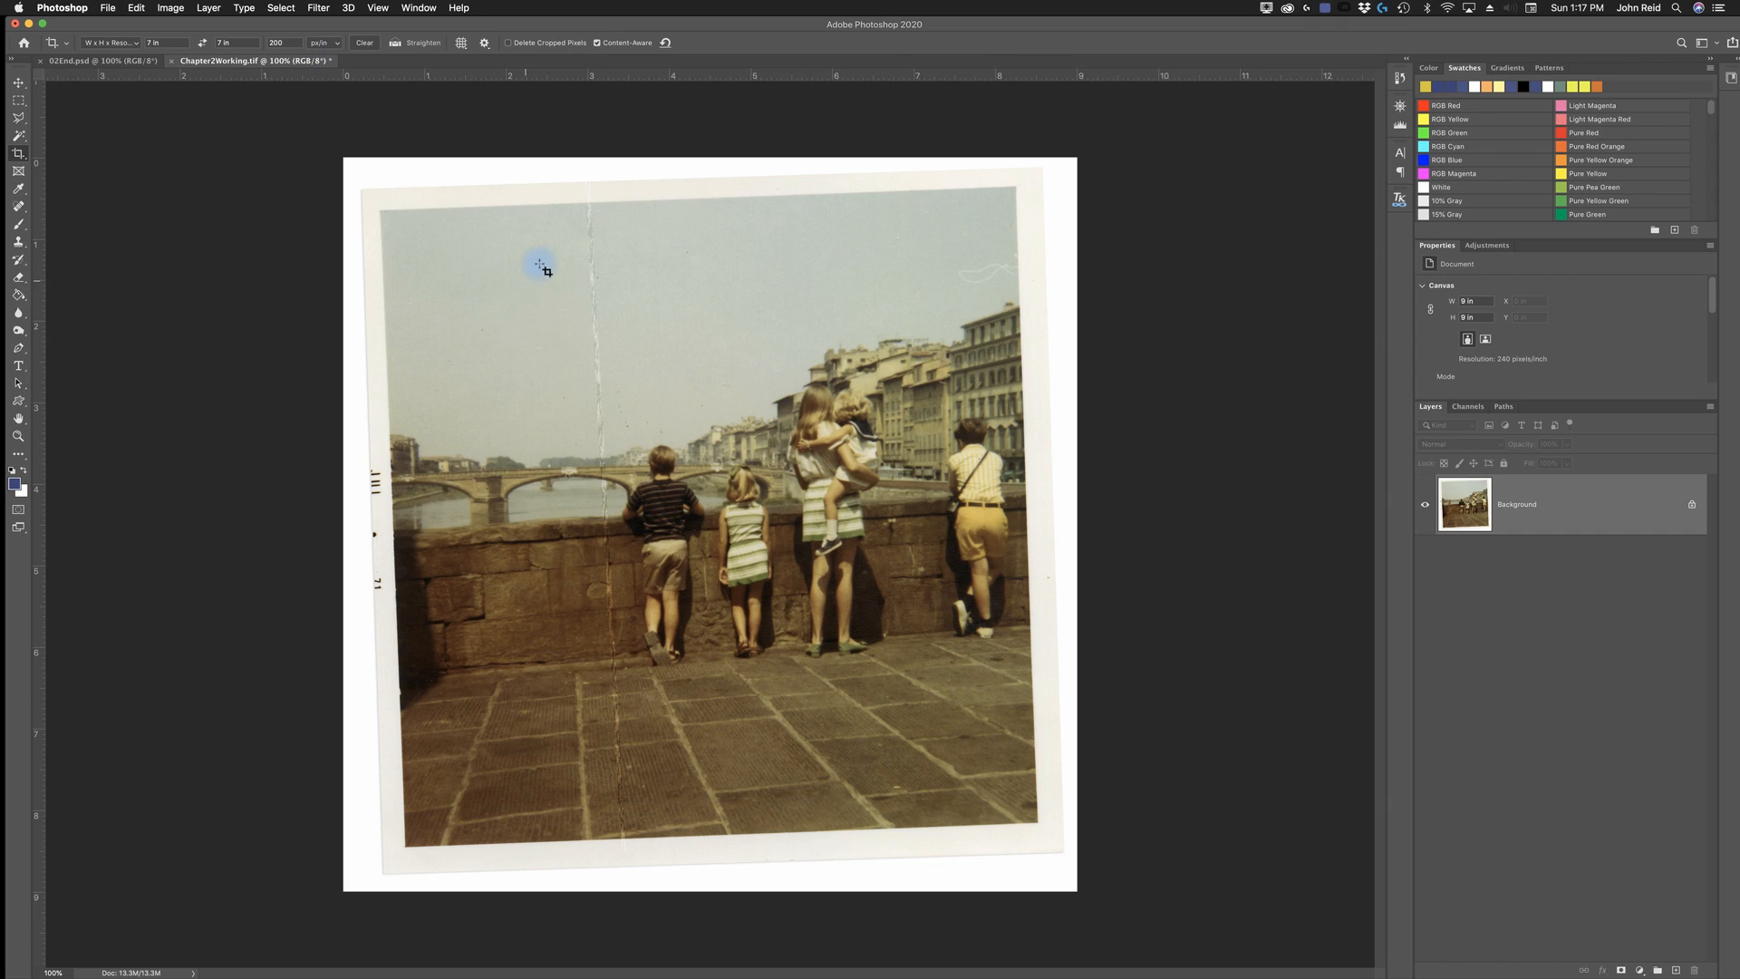
- Straighten the photo with the Crop tool by aligning the top edge of the picture from its left to its right corner
{"action": "left_click", "coordinate": [382, 194]}
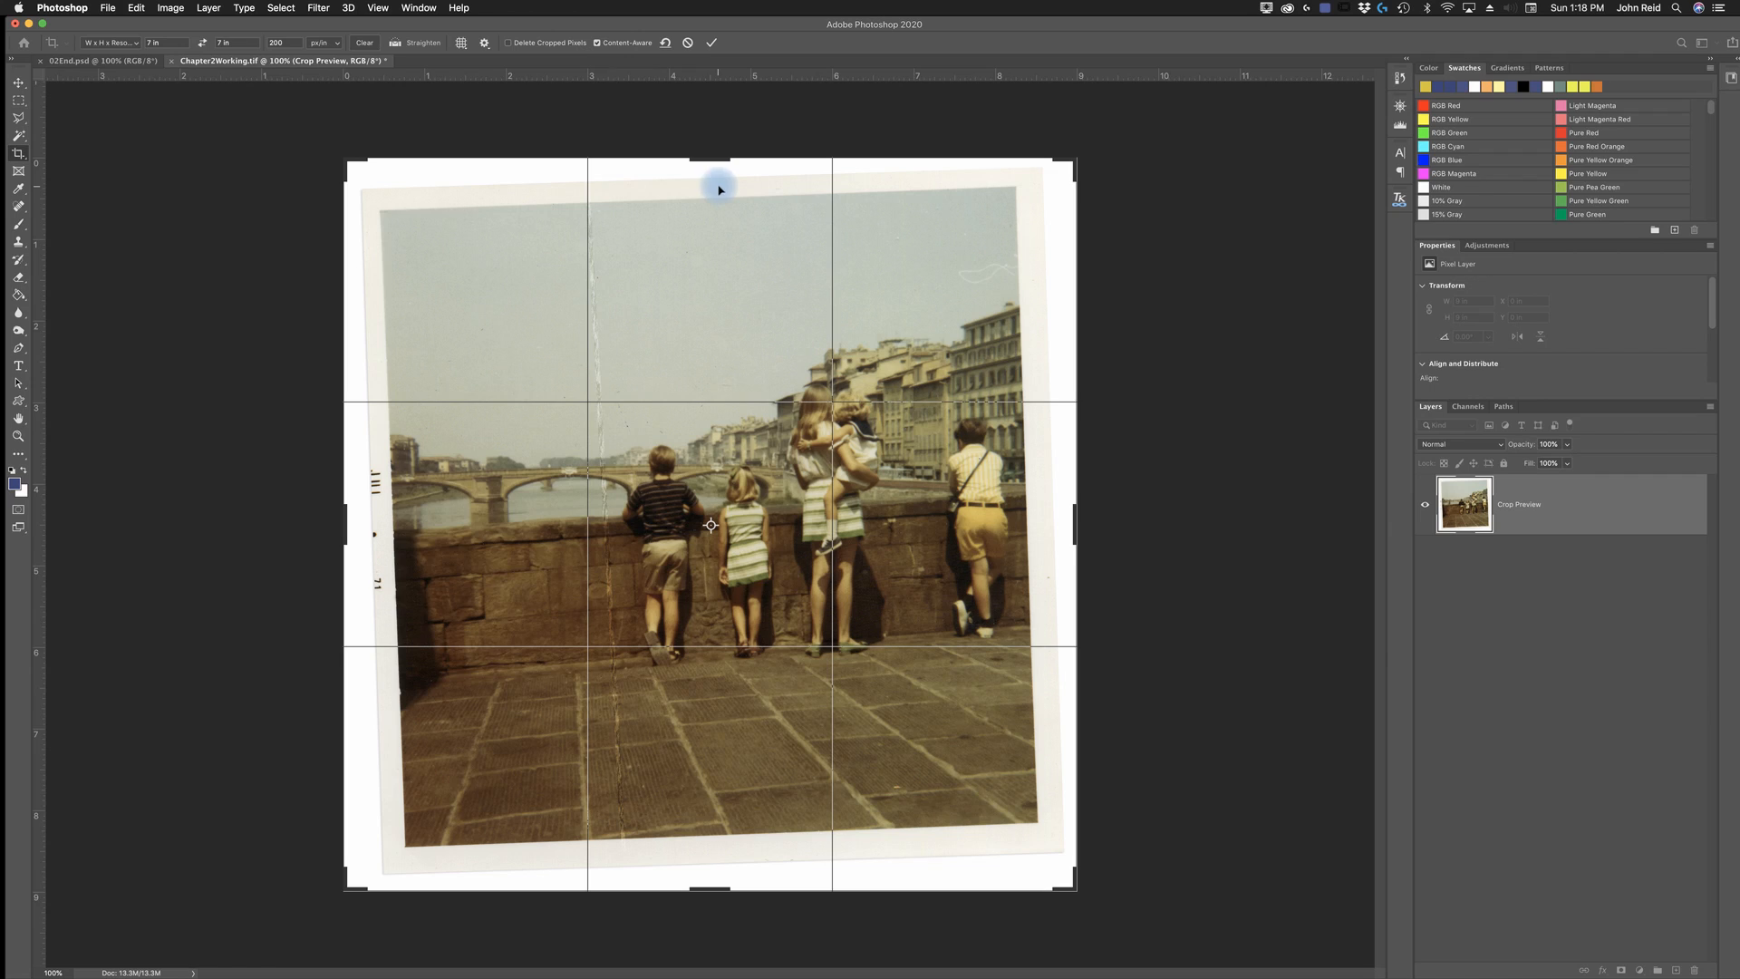
{"action": "left_click", "coordinate": [414, 47]}
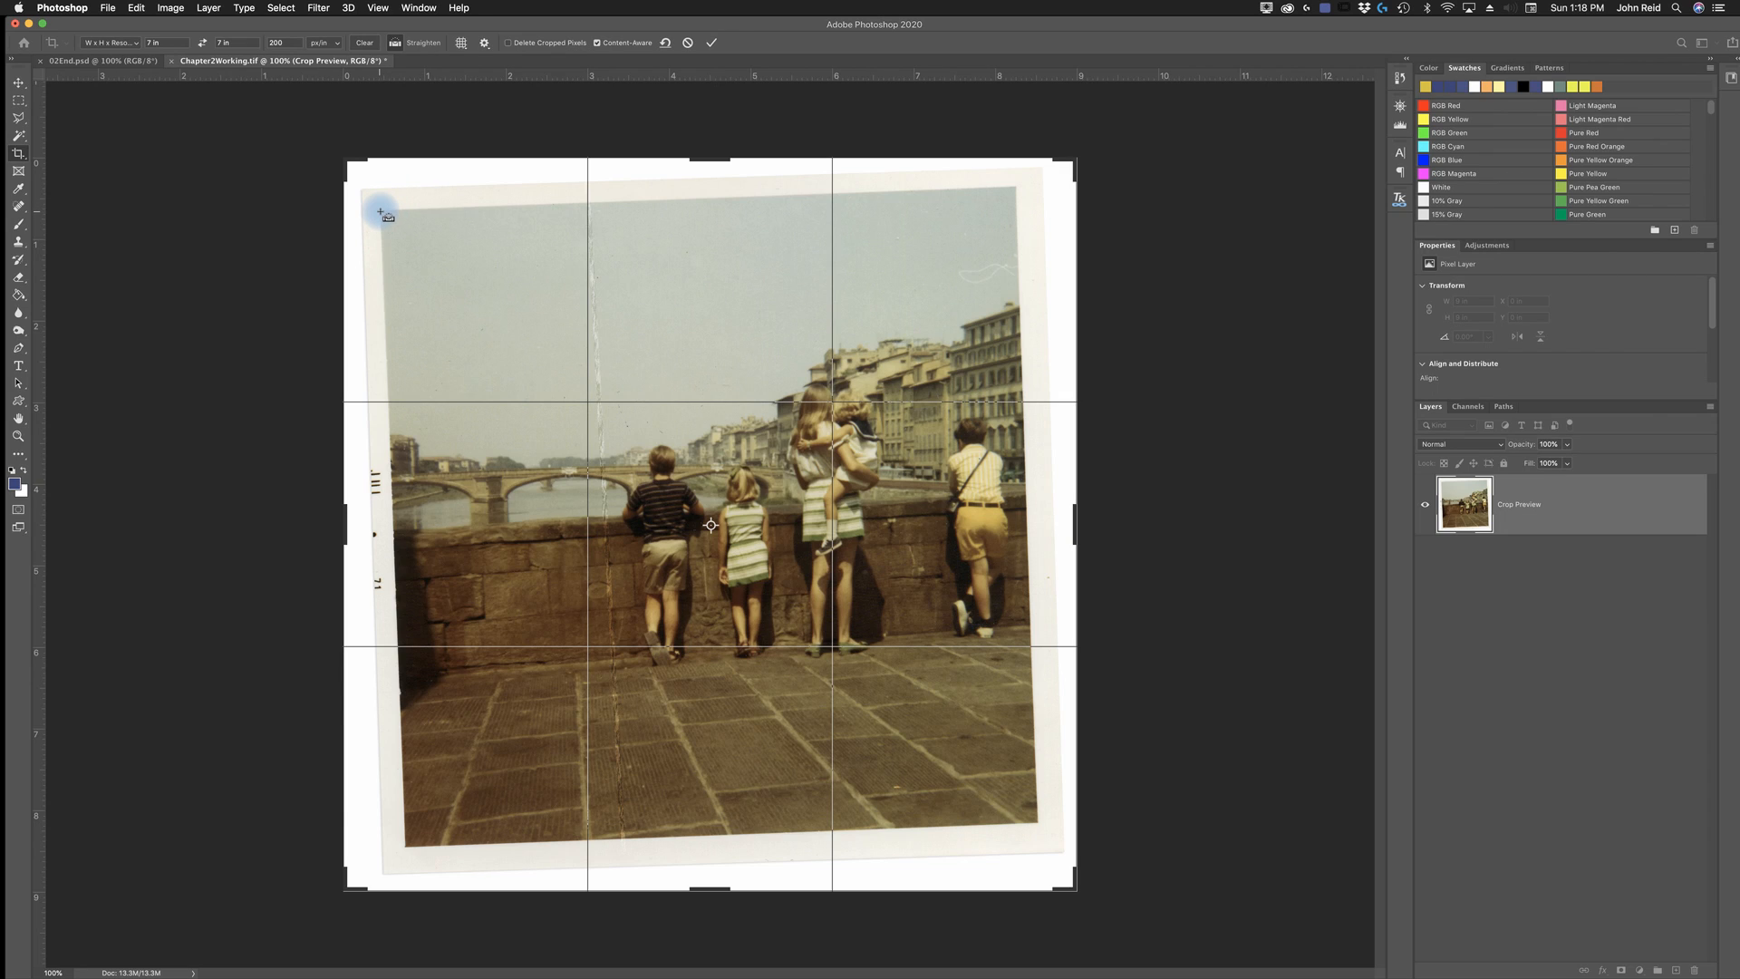
{"action": "left_click_drag", "start_coordinate": [379, 211], "coordinate": [1015, 189]}
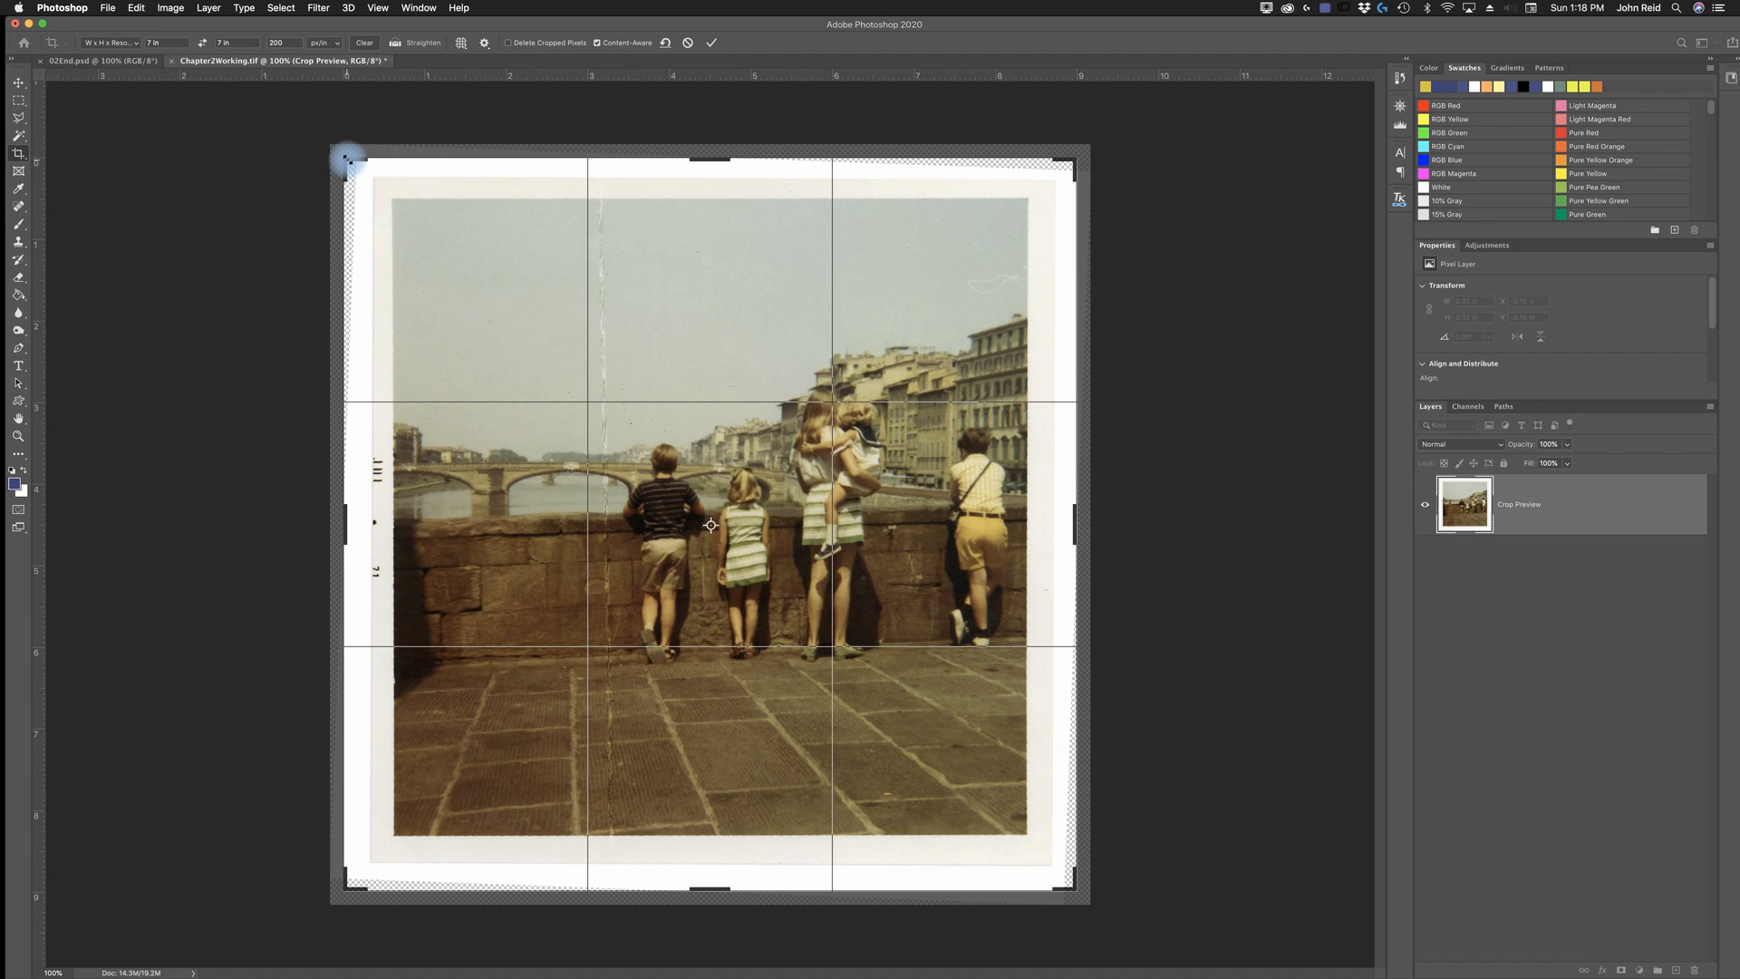
- Tighten the 7 x 7 in crop frame to just inside the picture, excluding the white border, and apply the crop
{"action": "left_click_drag", "start_coordinate": [348, 159], "coordinate": [373, 179]}
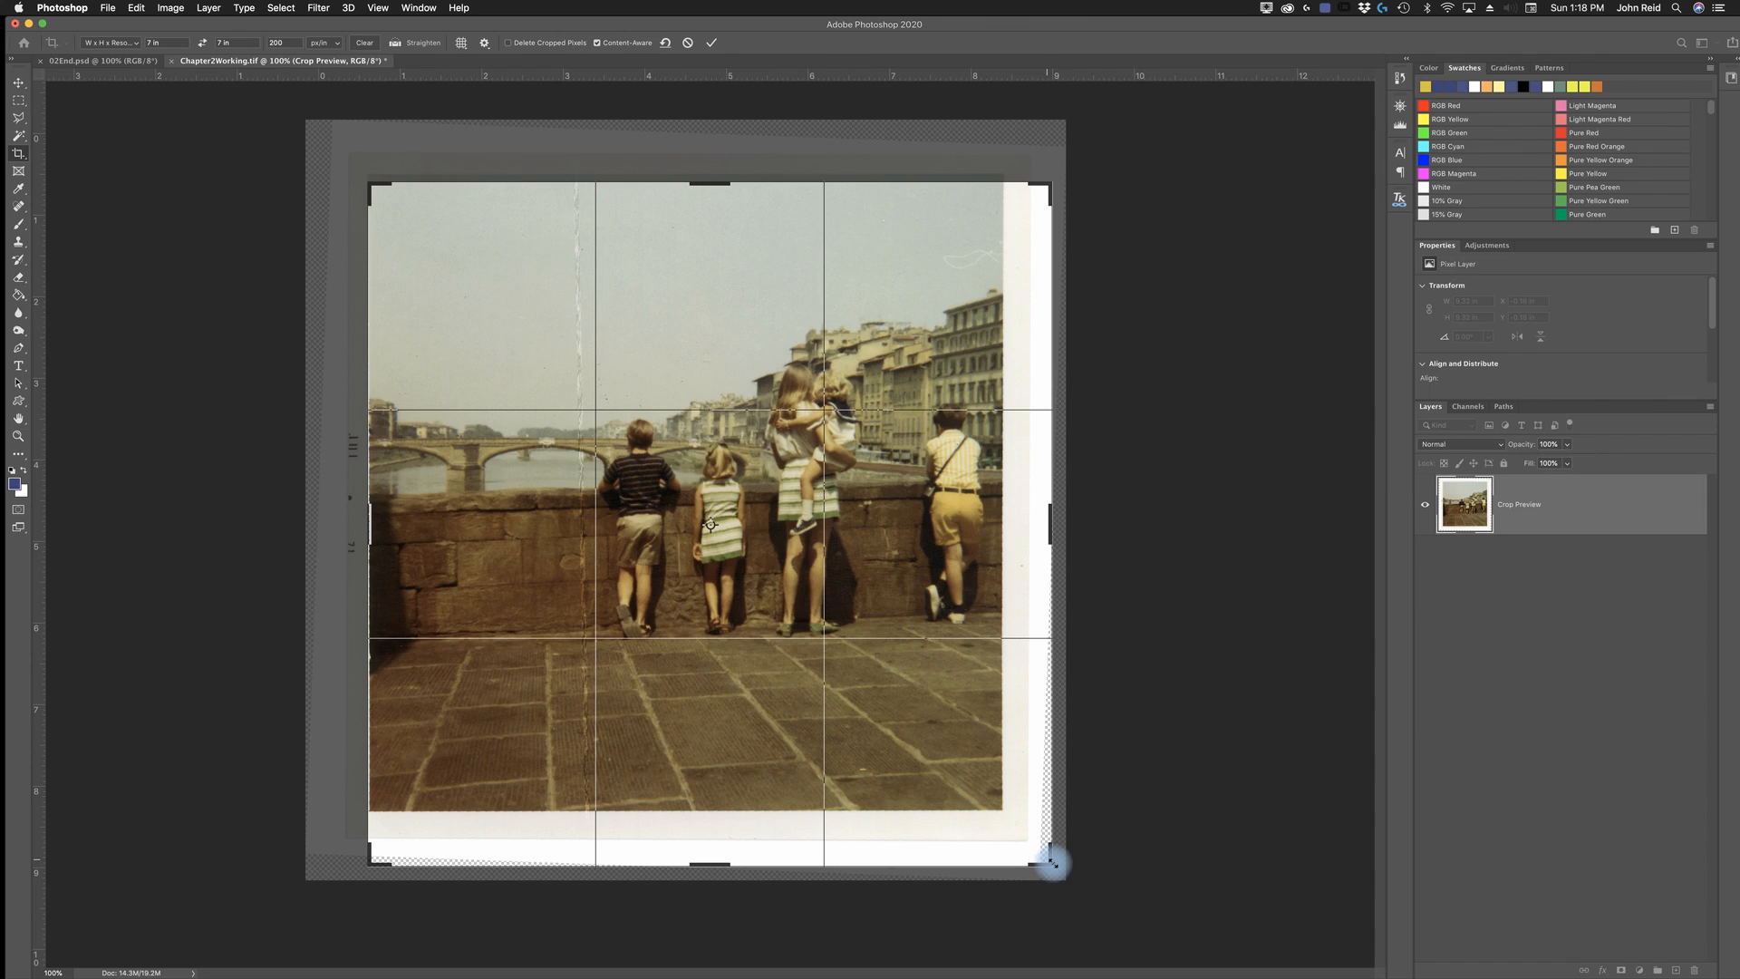
{"action": "left_click_drag", "start_coordinate": [1051, 863], "coordinate": [1022, 825]}
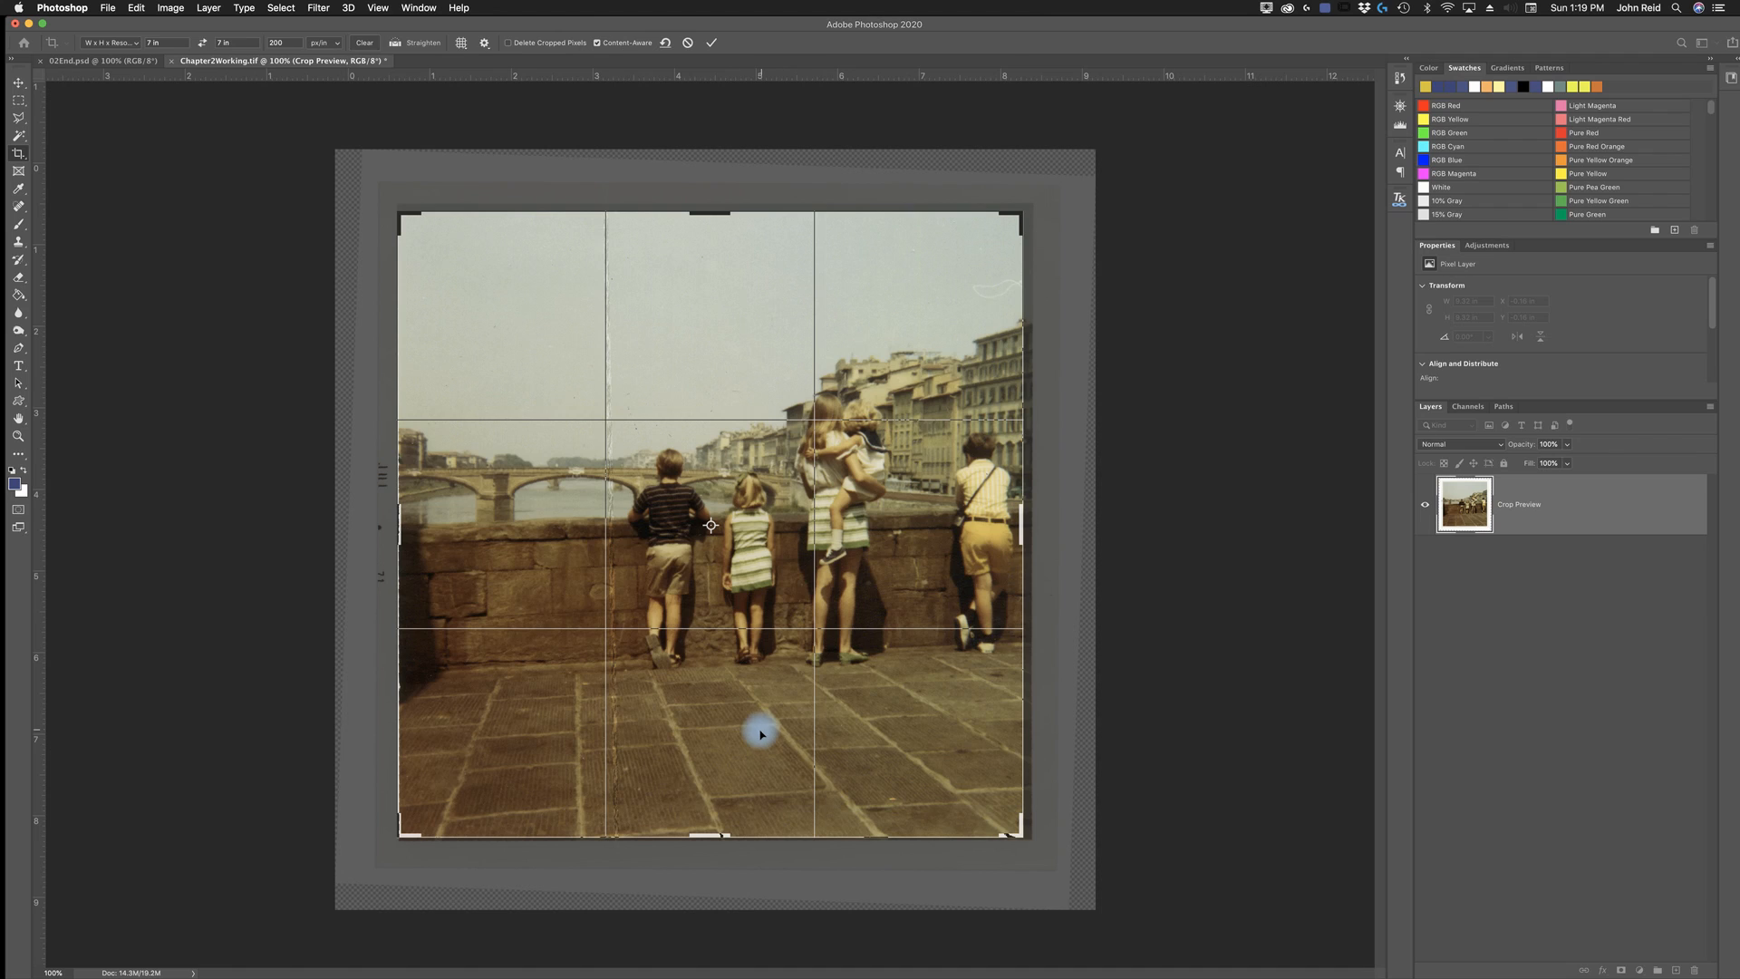
{"action": "left_click_drag", "start_coordinate": [761, 736], "coordinate": [756, 736]}
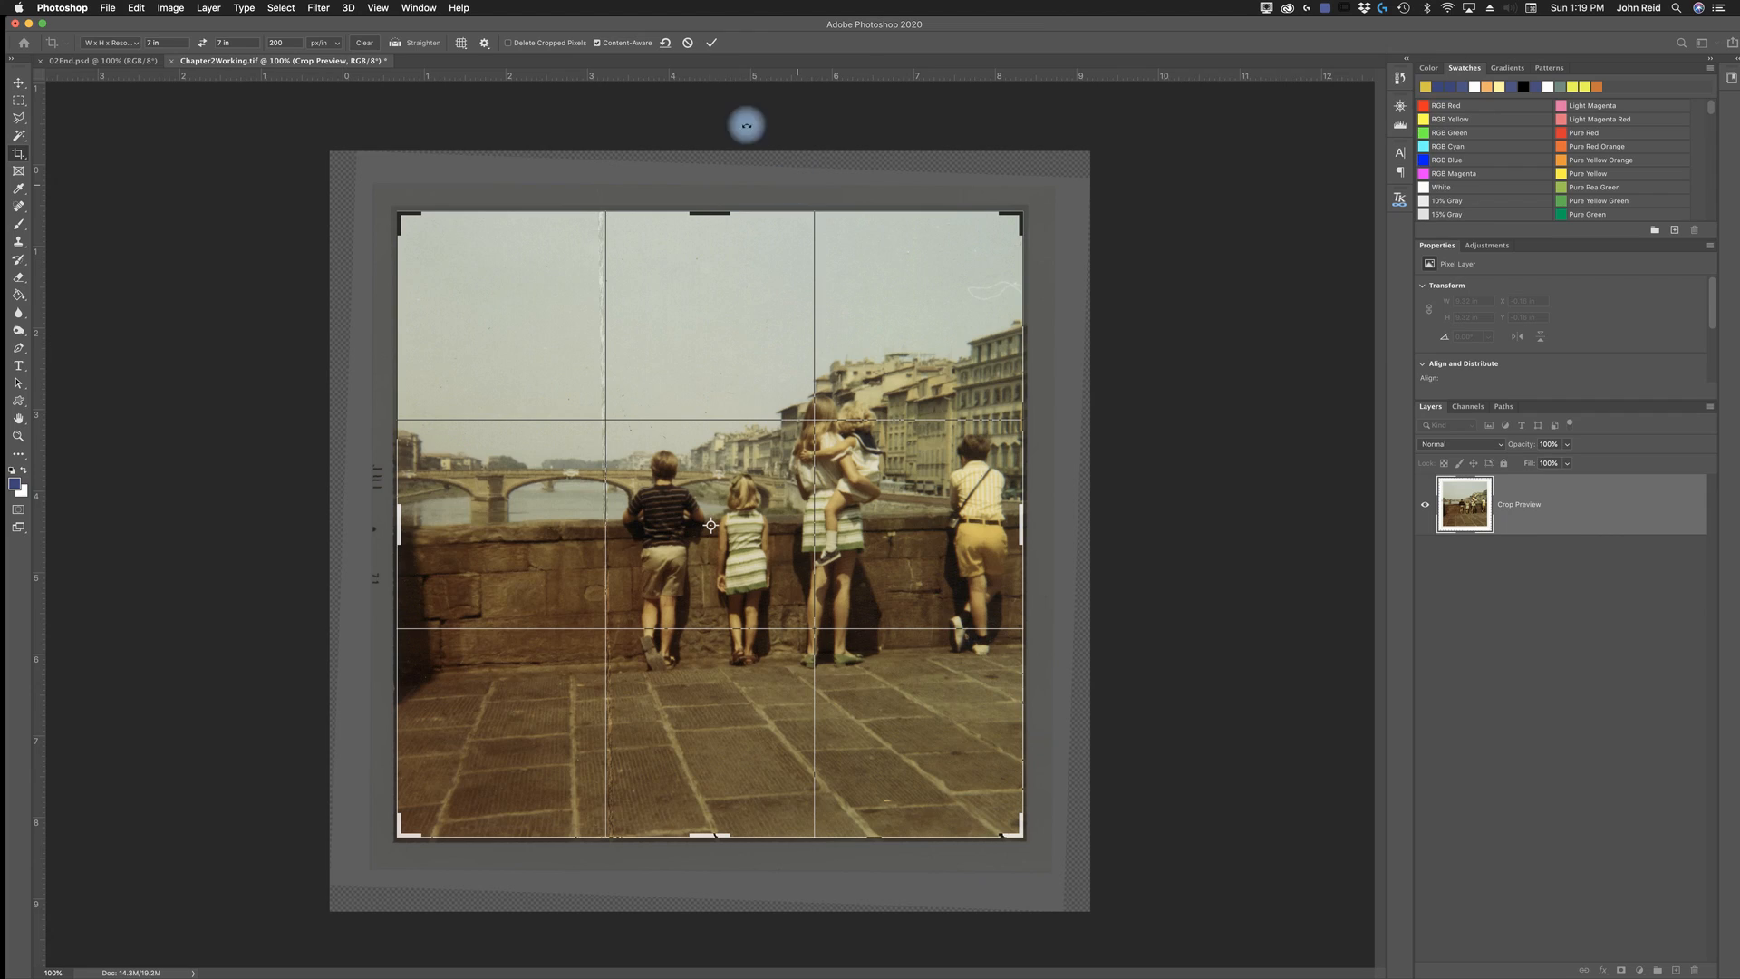
{"action": "left_click", "coordinate": [713, 45]}
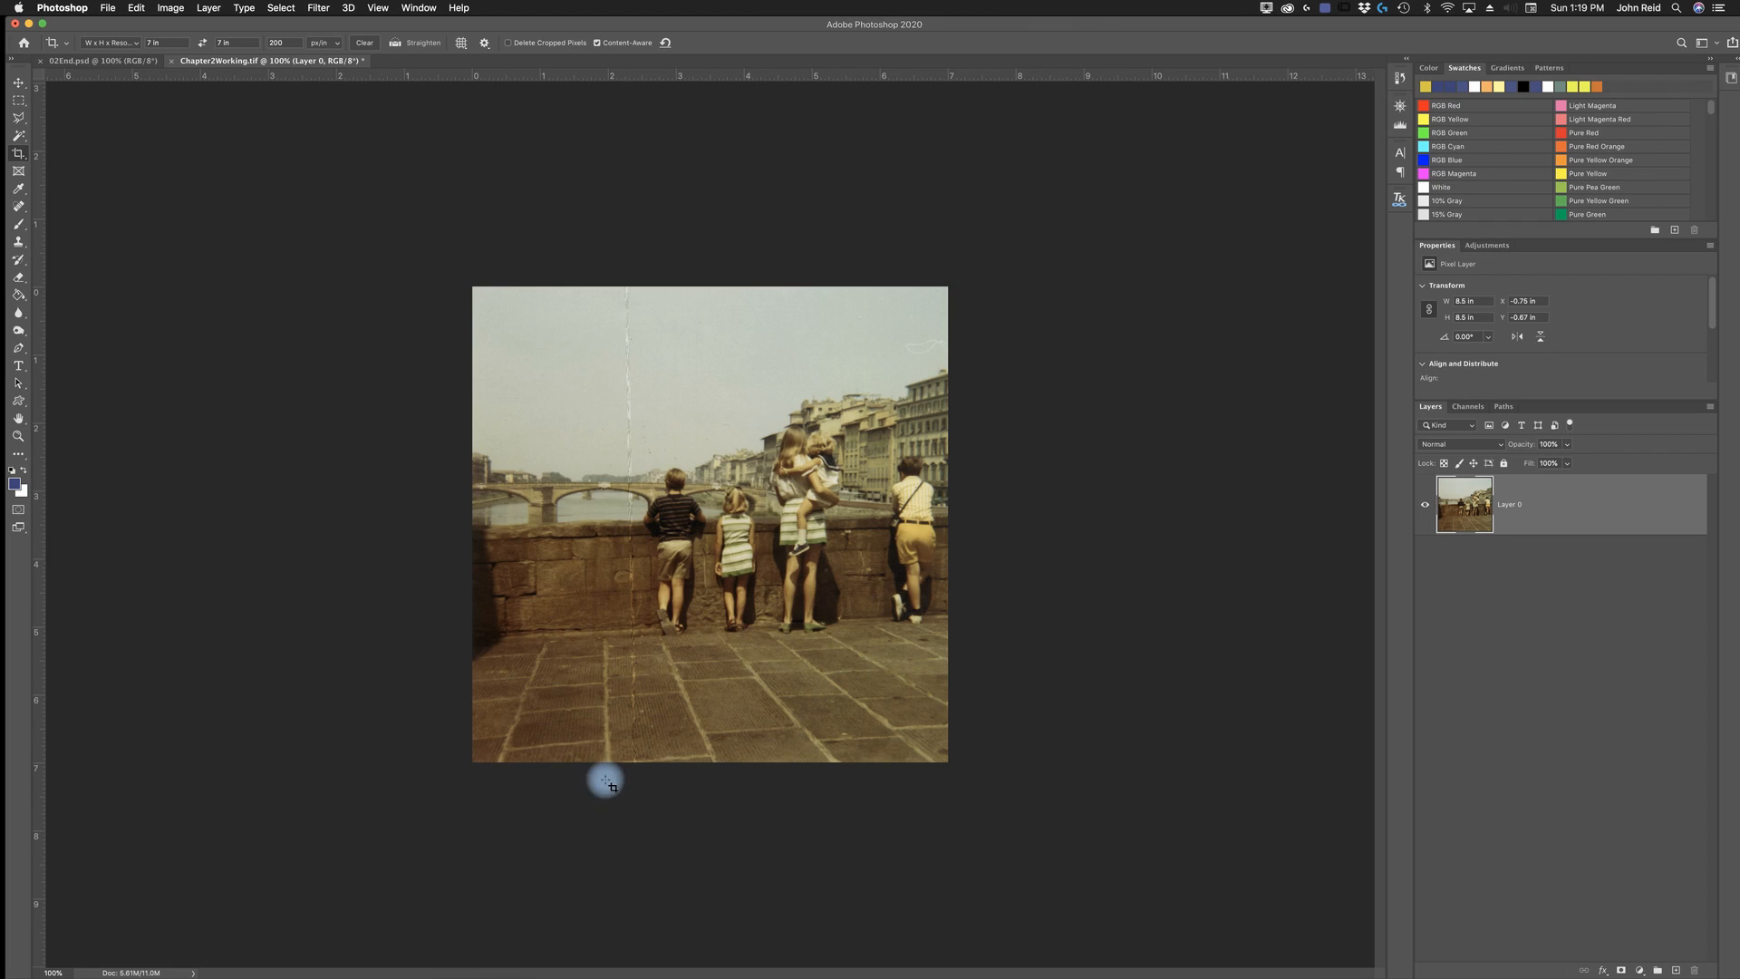
- Switch the document status information from Document Sizes to Document Dimensions
{"action": "left_click", "coordinate": [193, 974]}
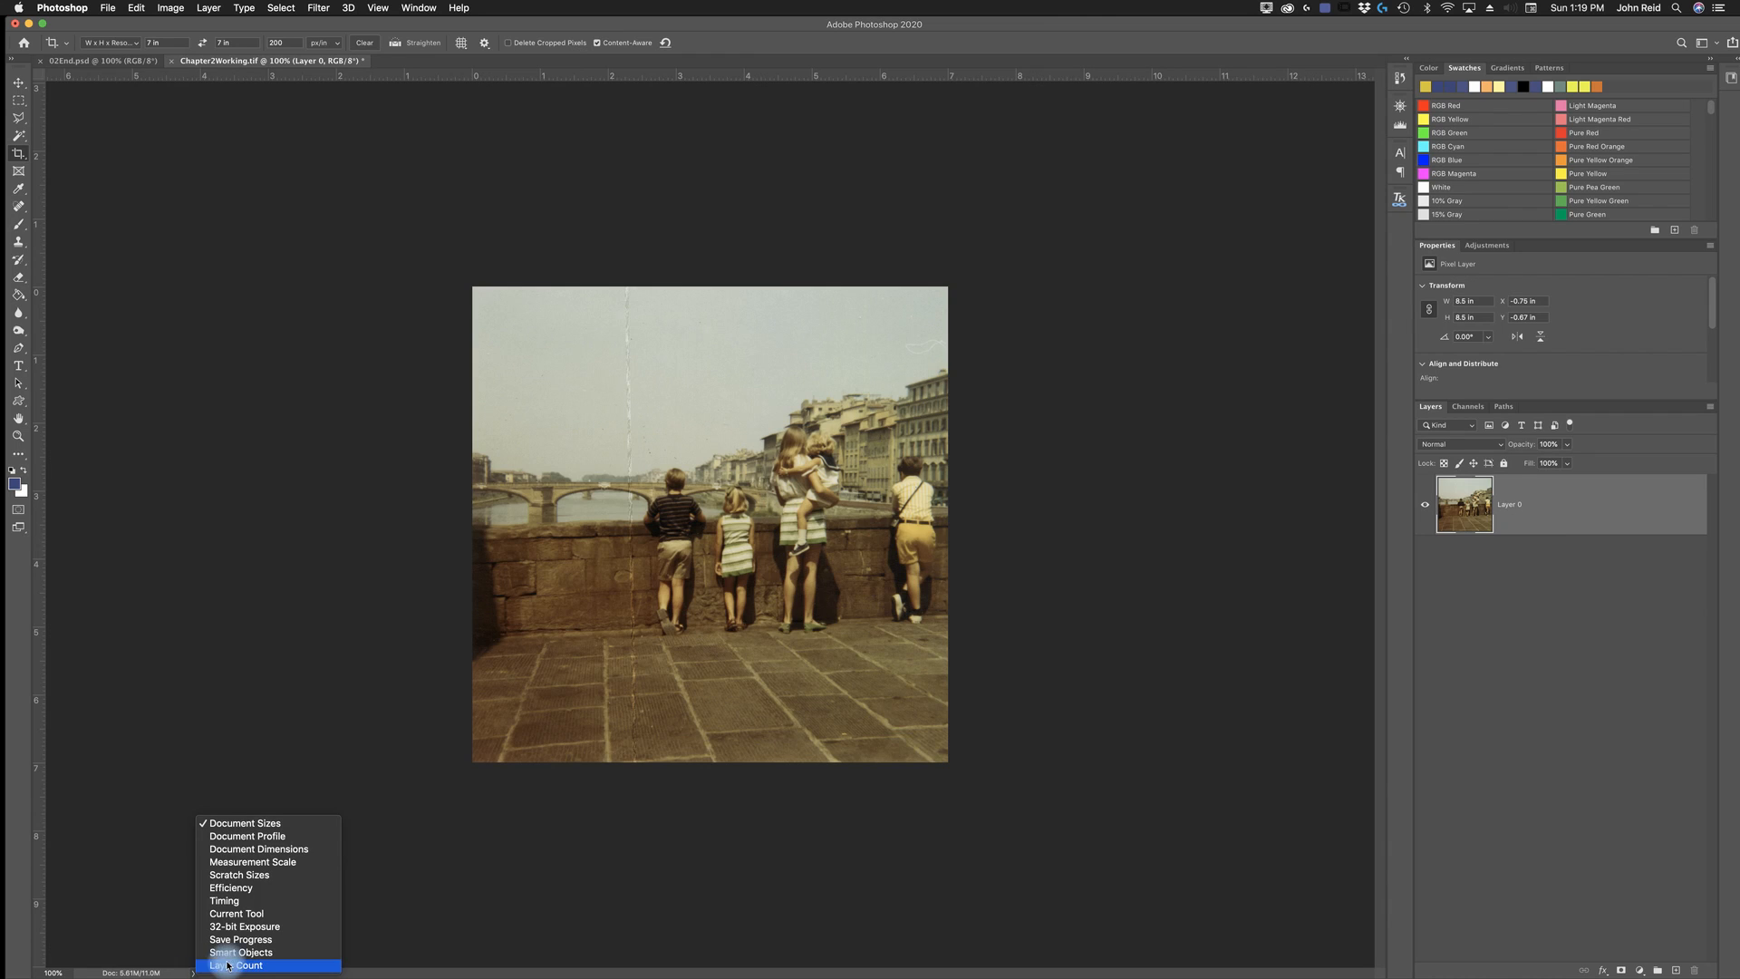
{"action": "left_click", "coordinate": [279, 852]}
{"action": "mouse_move", "coordinate": [106, 972]}
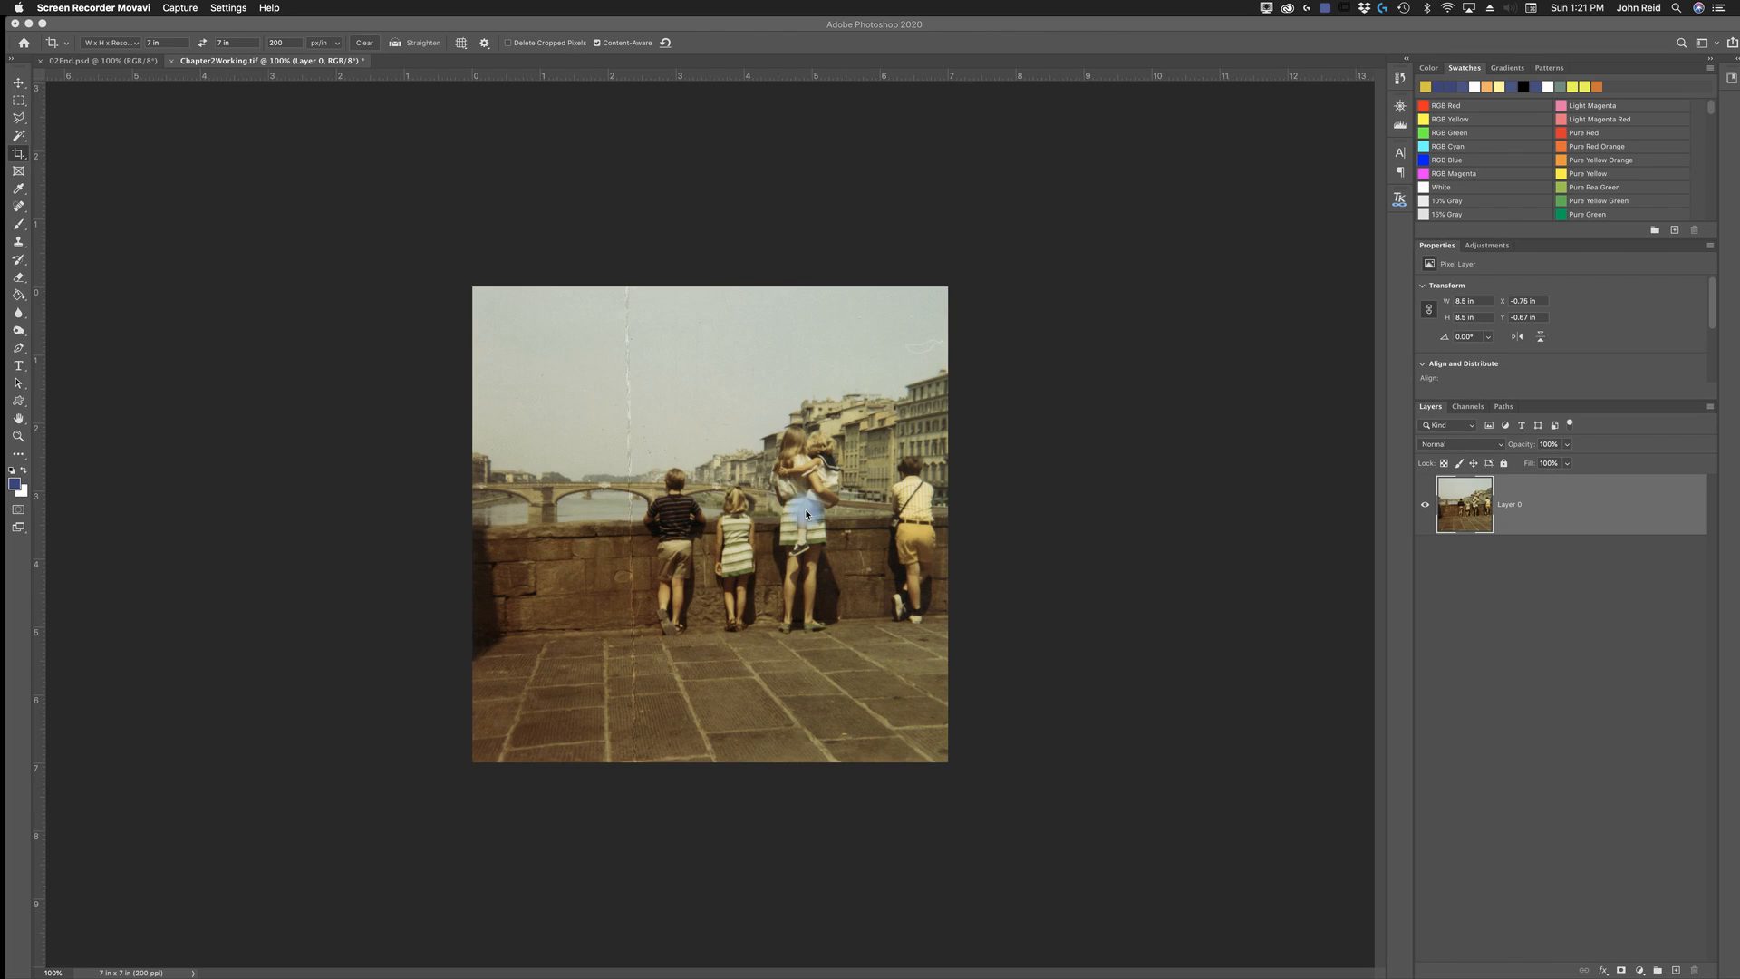
- Save the cropped Chapter2Working.tif with no image compression and RLE layer compression, keeping its layer
{"action": "left_click", "coordinate": [167, 124]}
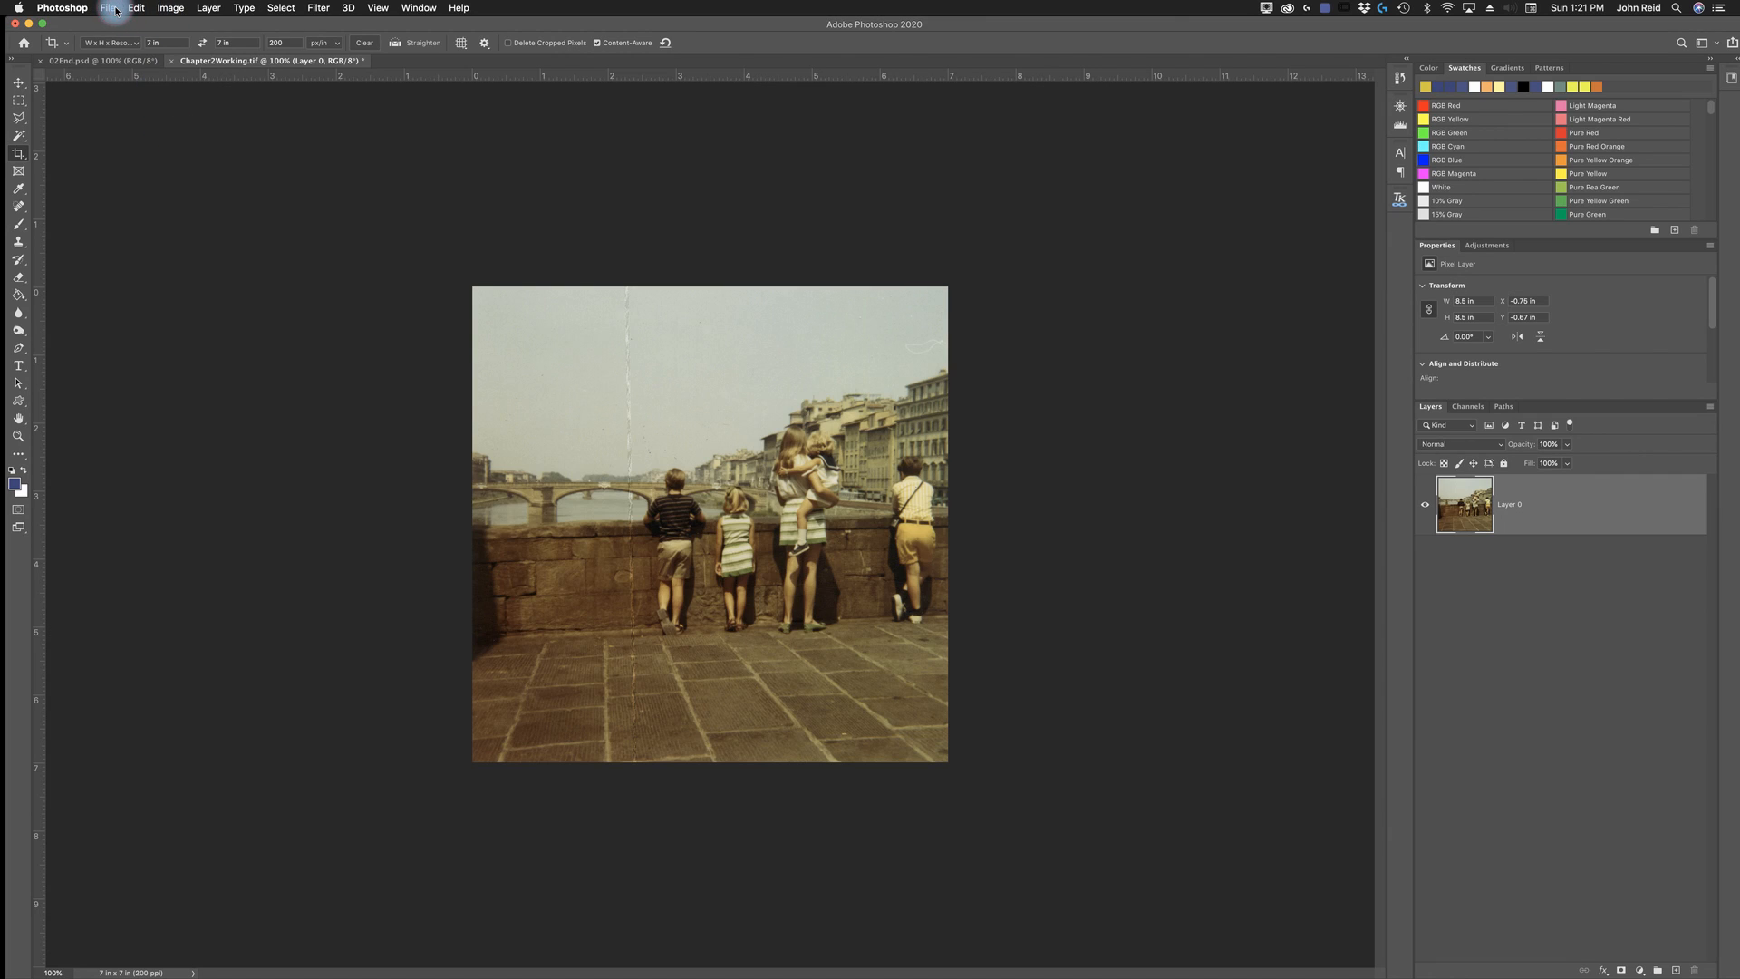
{"action": "left_click", "coordinate": [116, 11]}
{"action": "left_click", "coordinate": [589, 177]}
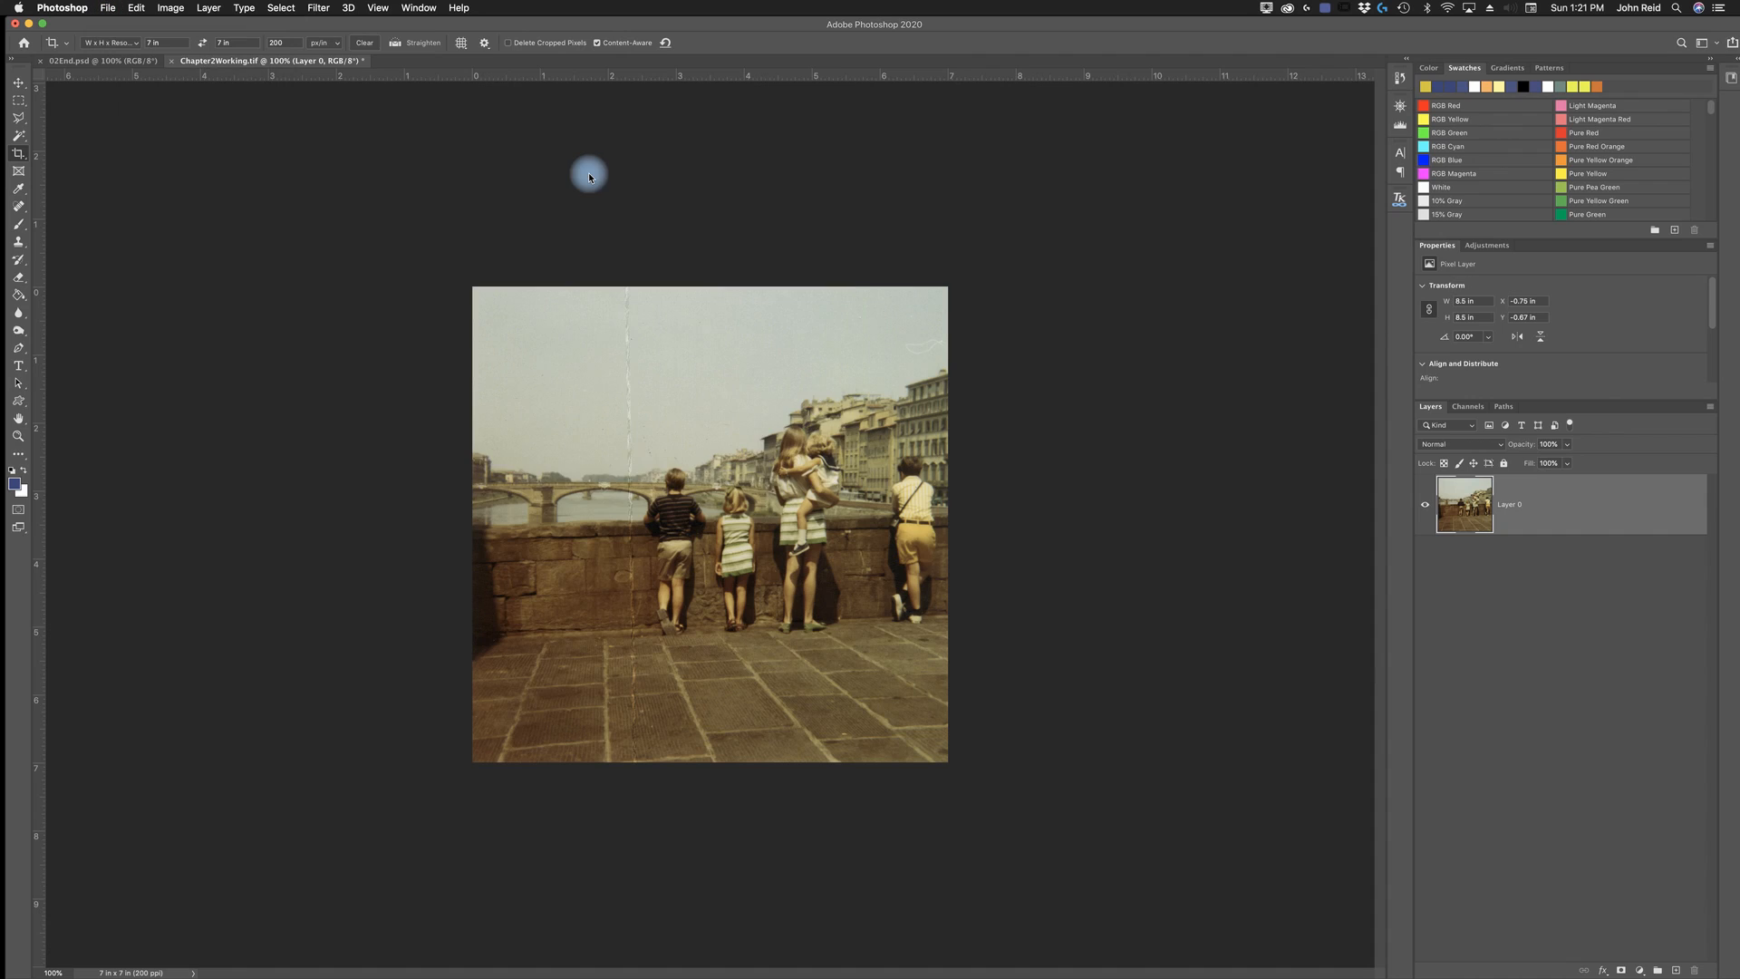
{"action": "key", "text": "cmd+s"}
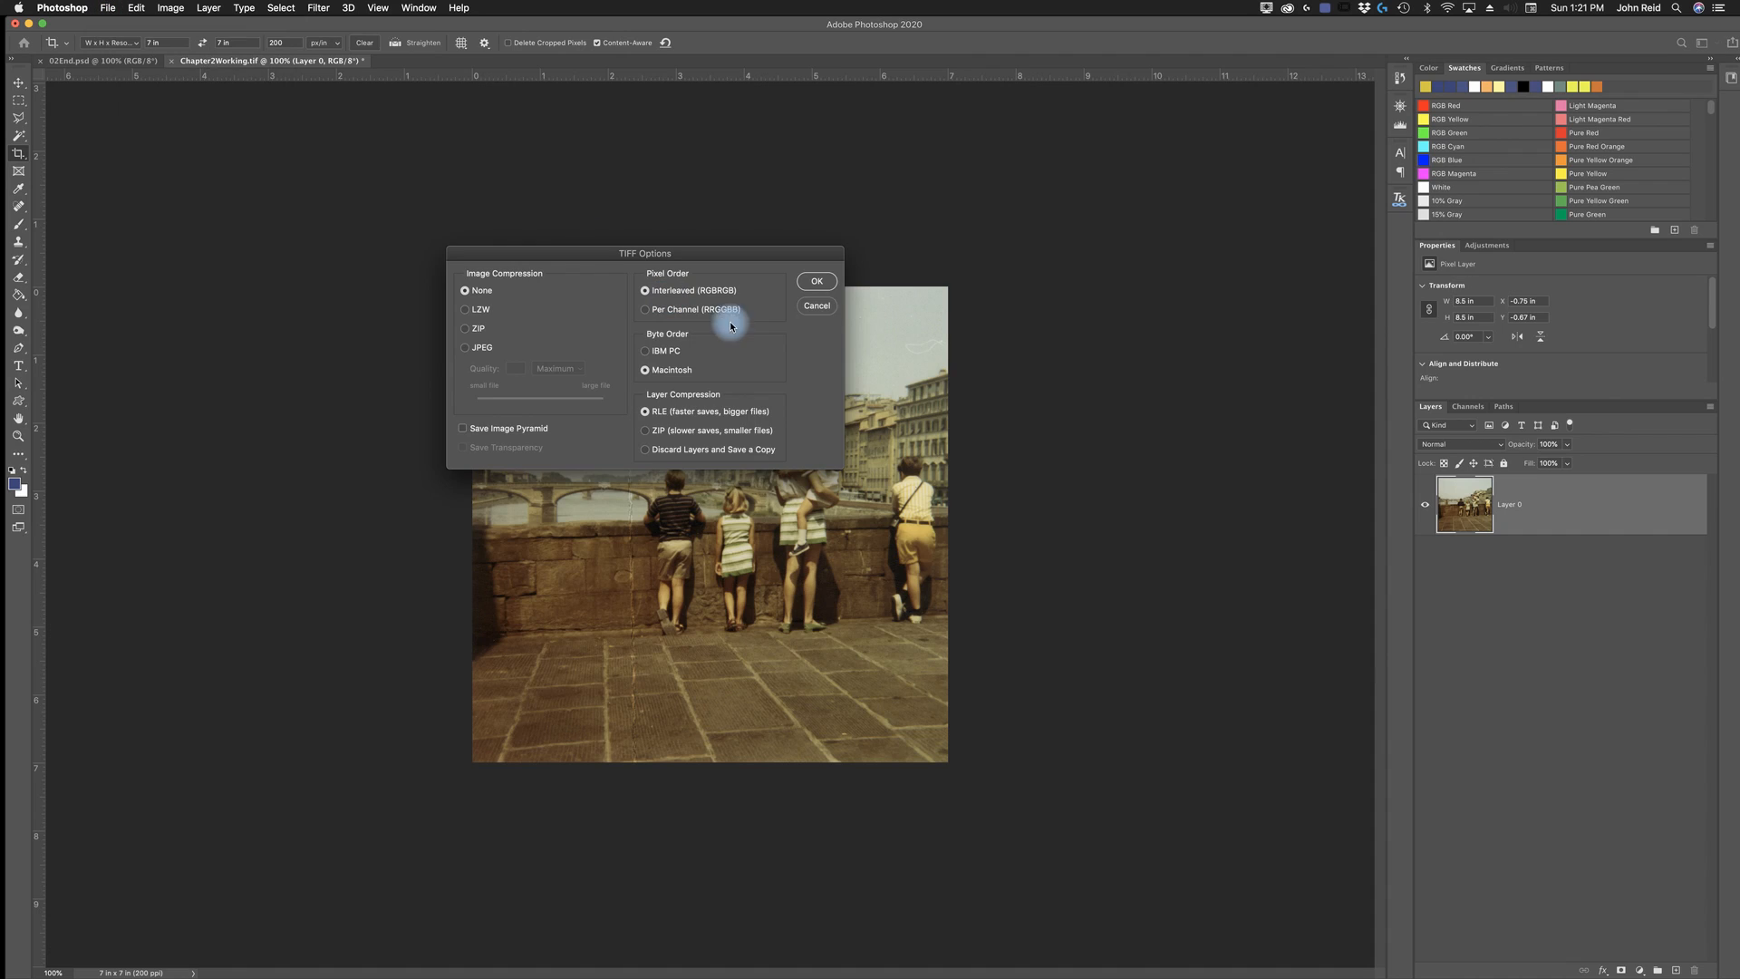
{"action": "left_click", "coordinate": [821, 283]}
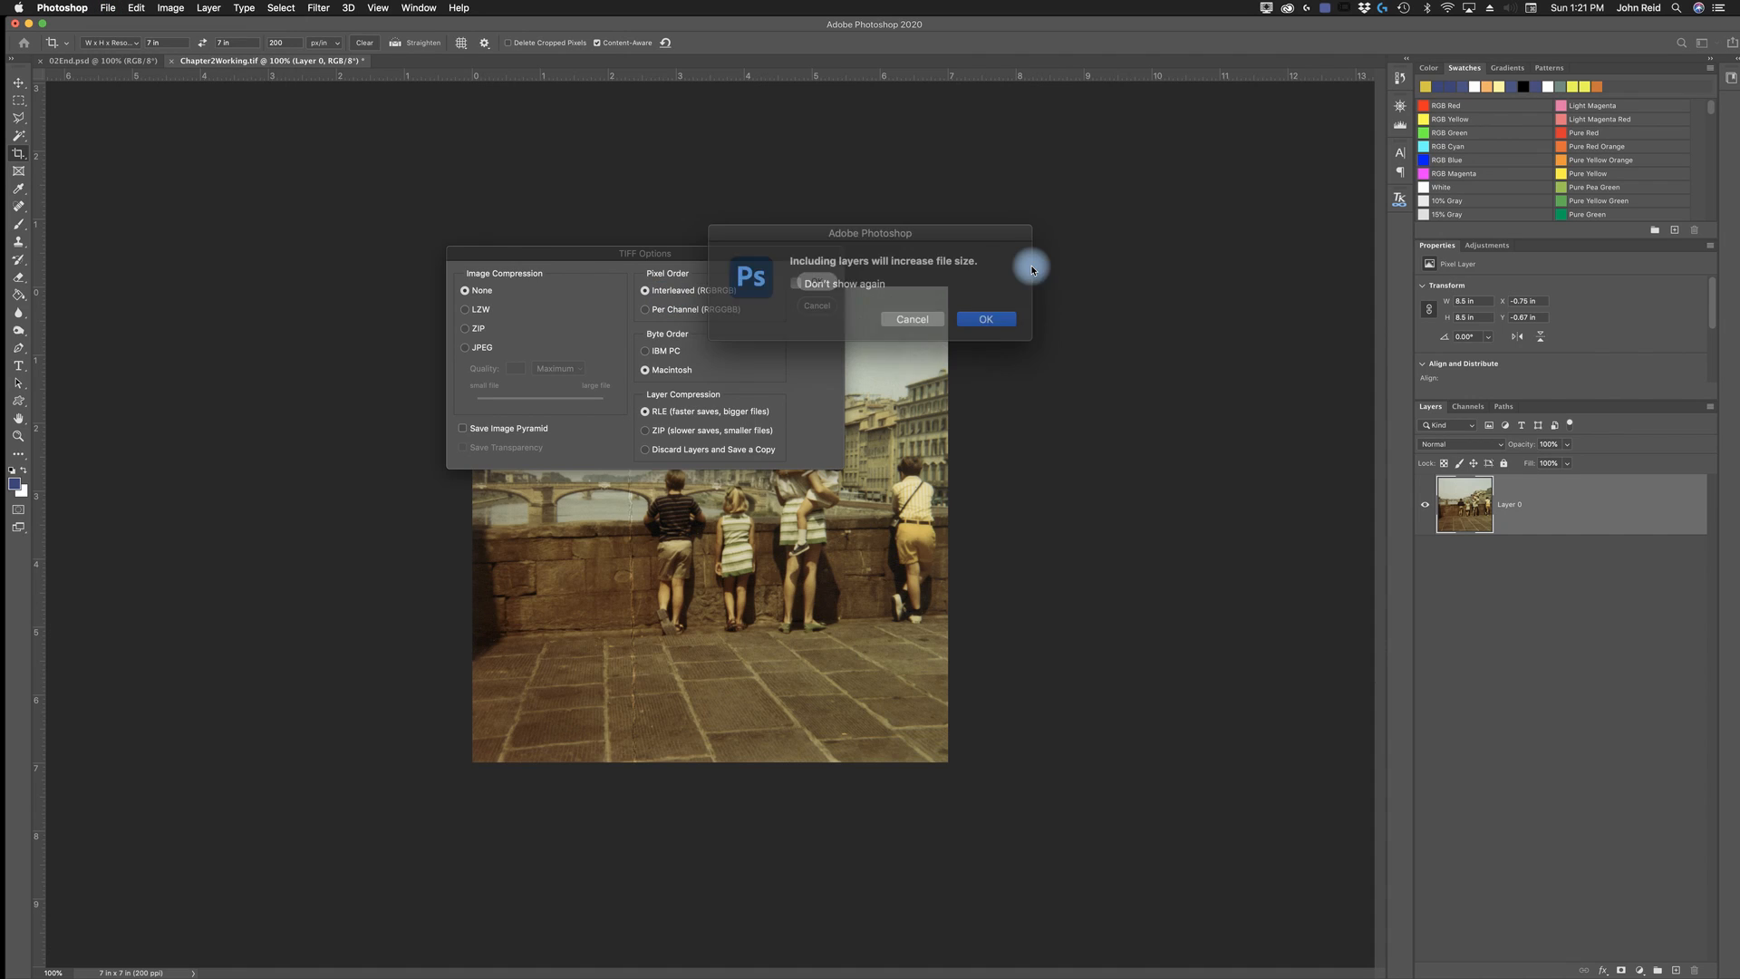
{"action": "left_click", "coordinate": [966, 318]}
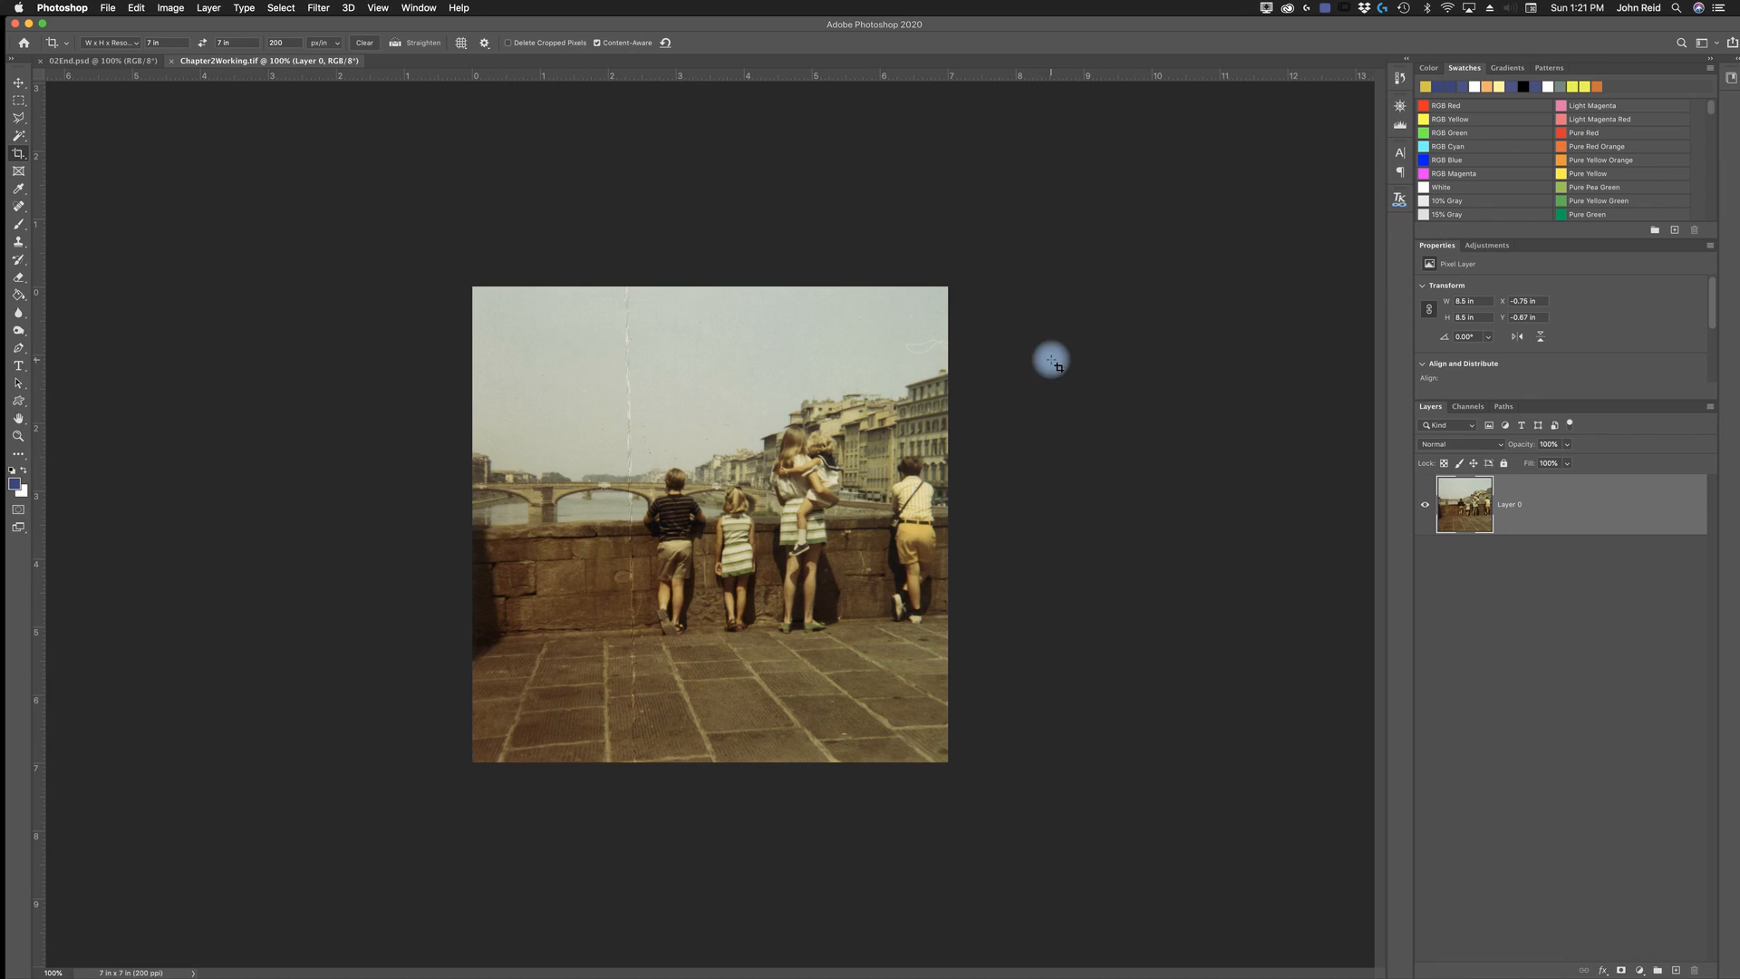
- Add a Curves adjustment layer above the photo and enlarge its properties to show the whole graph
{"action": "left_click", "coordinate": [20, 438]}
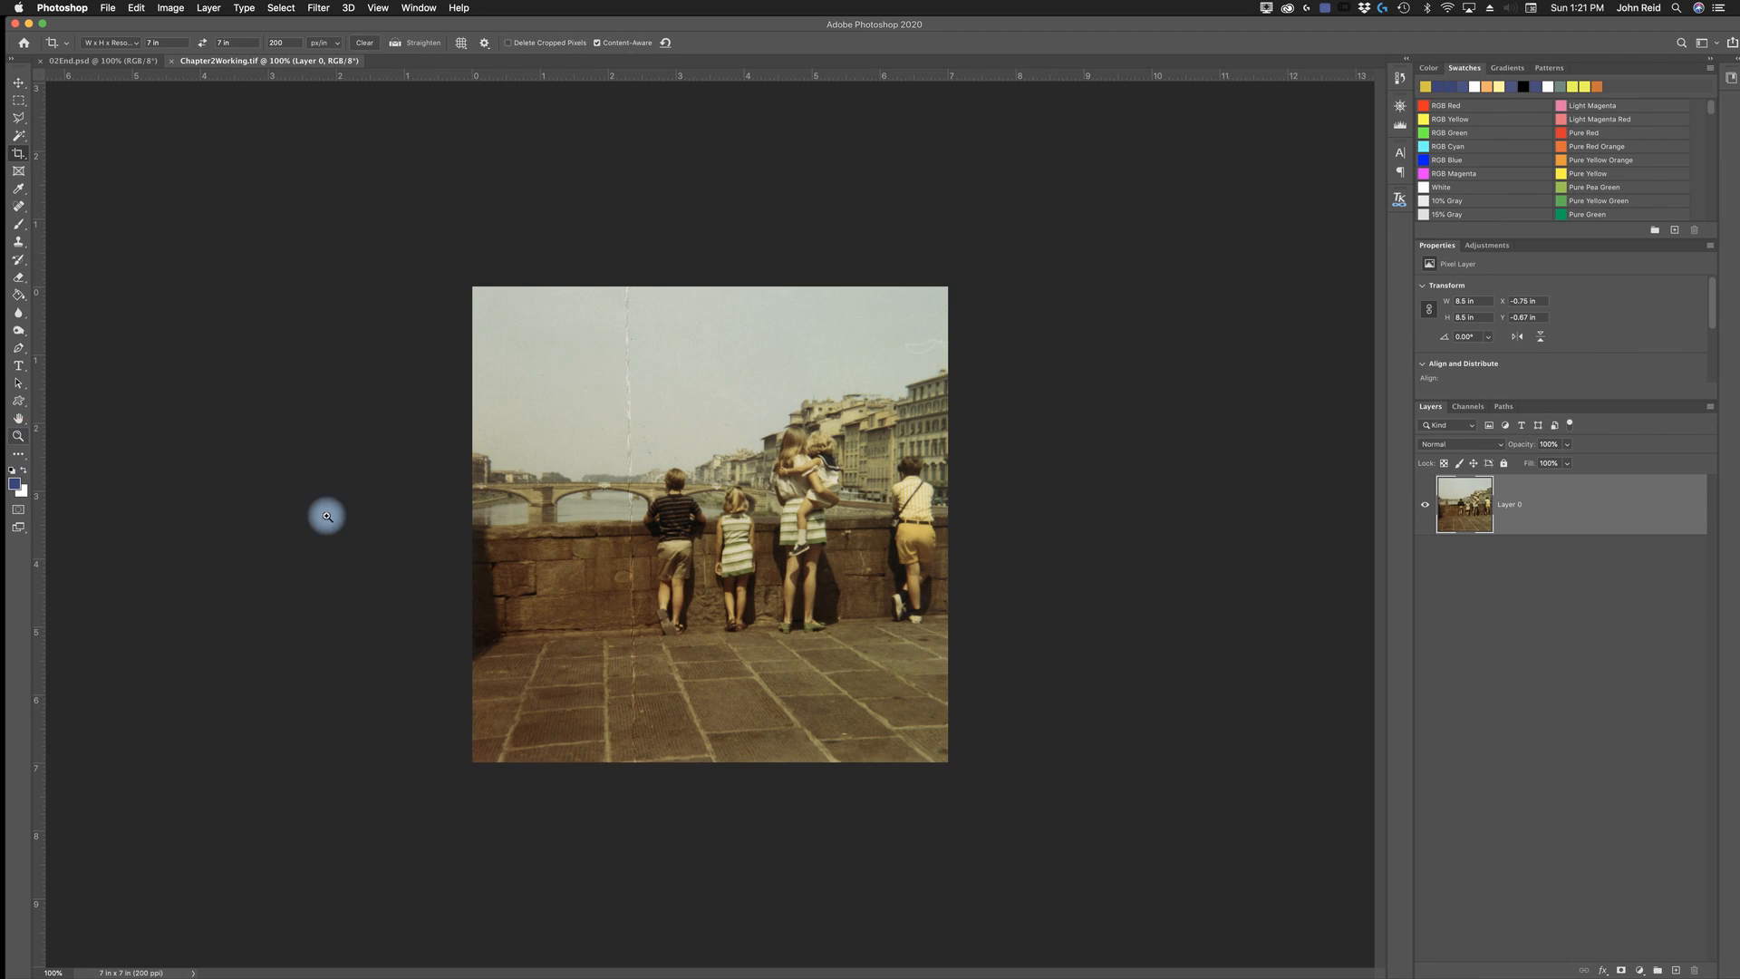
{"action": "left_click", "coordinate": [736, 530]}
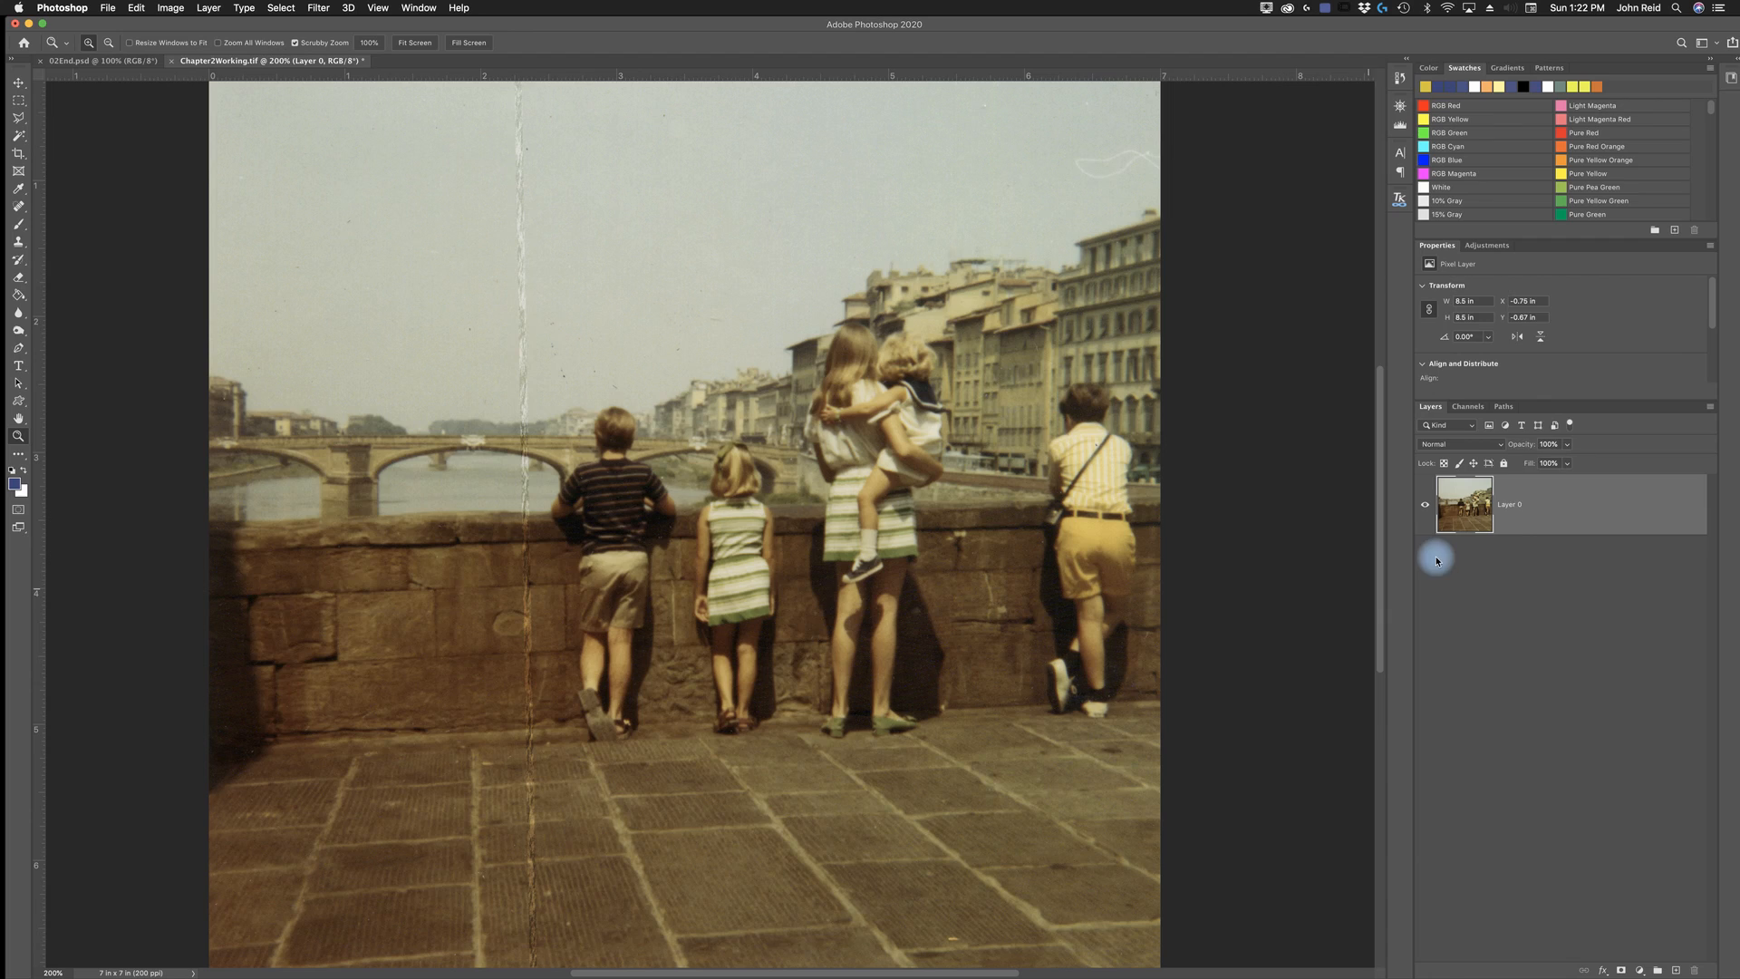
{"action": "left_click", "coordinate": [1487, 248]}
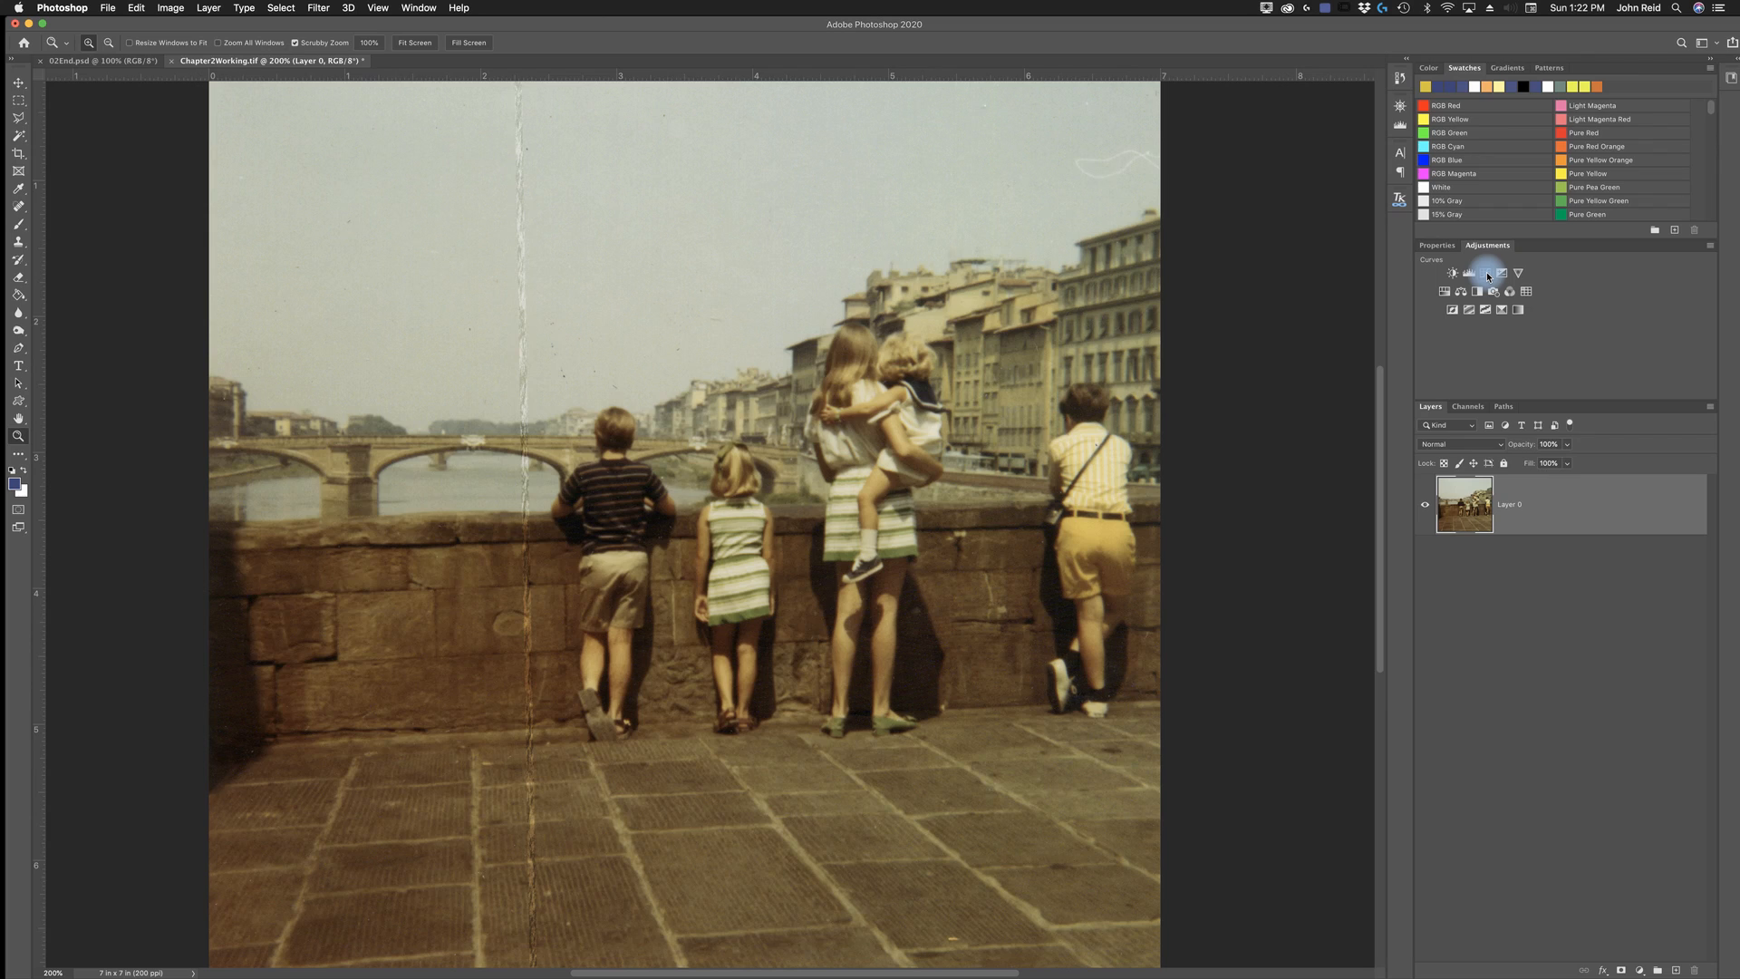
{"action": "left_click", "coordinate": [1488, 274]}
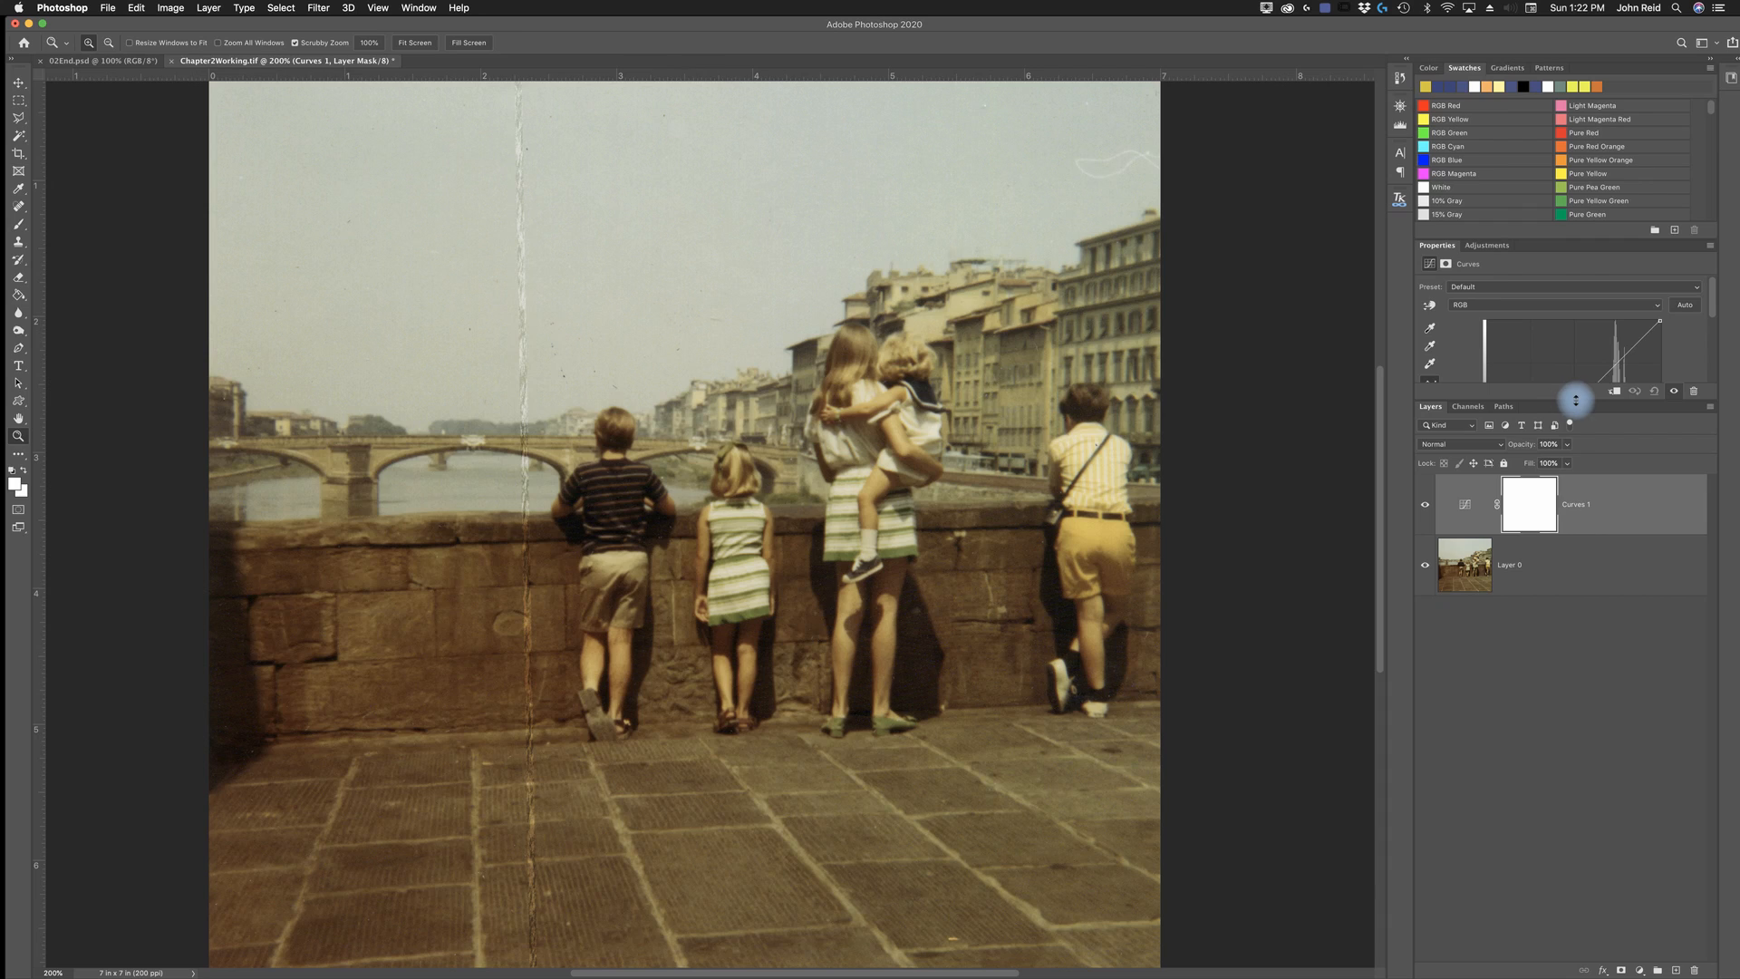
{"action": "left_click_drag", "start_coordinate": [1575, 399], "coordinate": [1562, 565]}
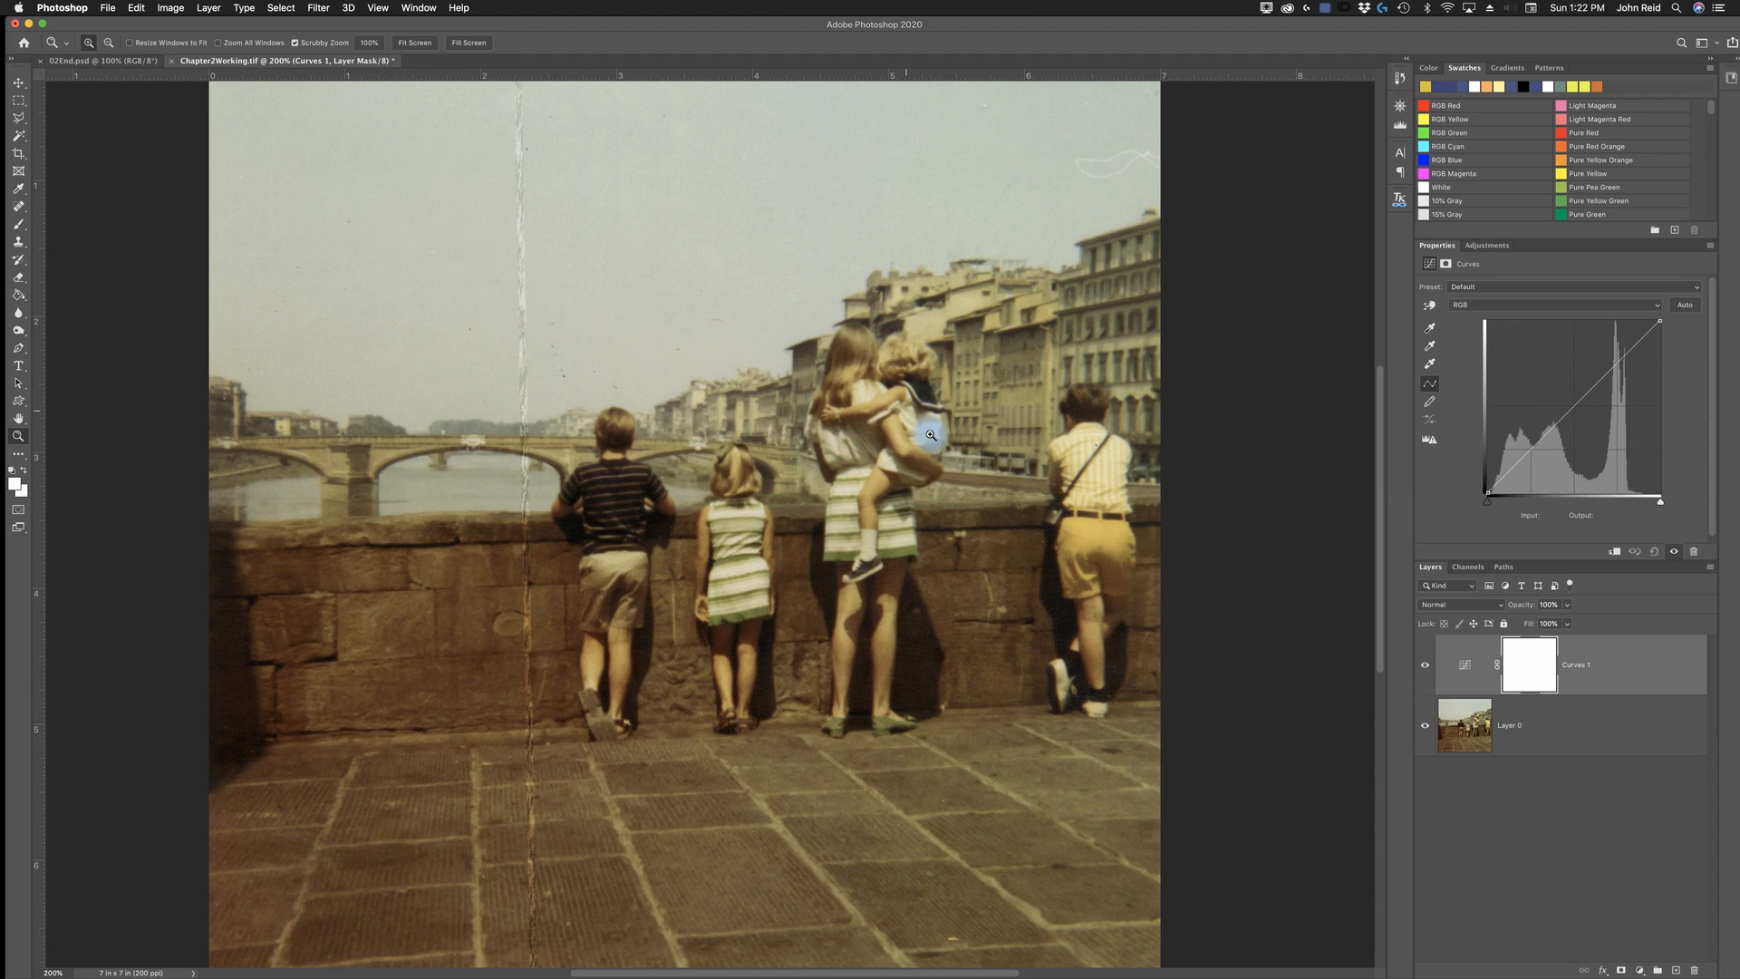
- Set the Curves white point by sampling a white stripe on the small girl's dress
{"action": "left_click", "coordinate": [1429, 366]}
{"action": "left_click", "coordinate": [1219, 420]}
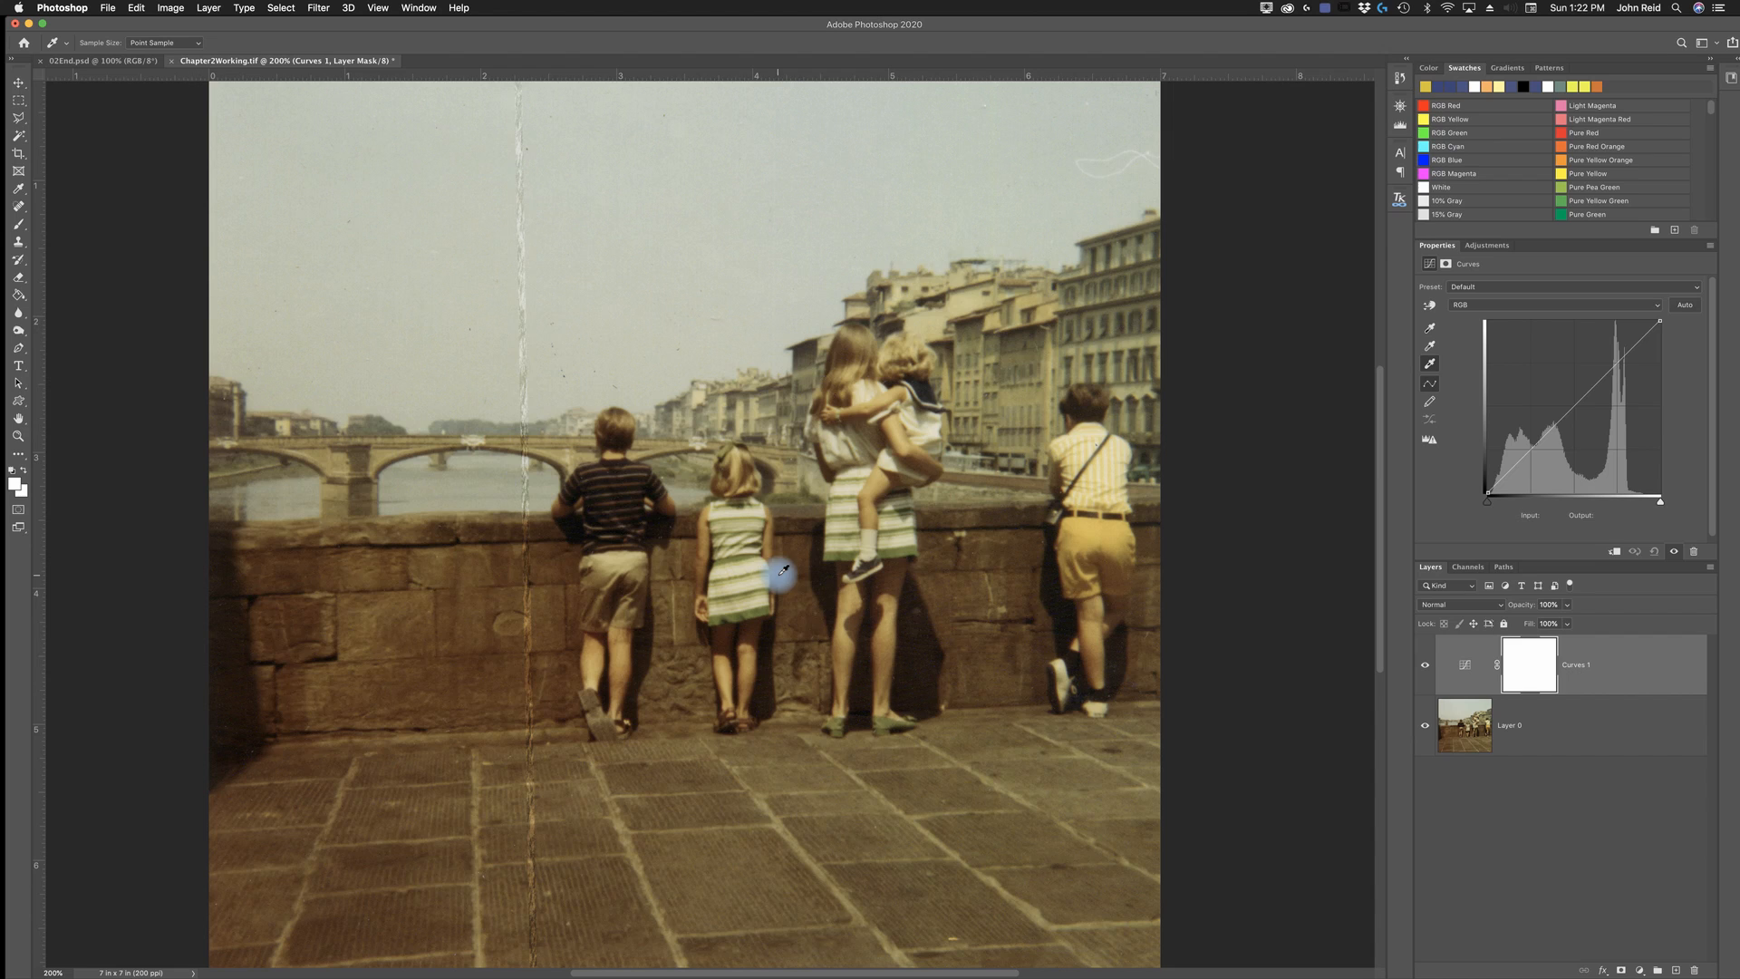
{"action": "left_click", "coordinate": [732, 566]}
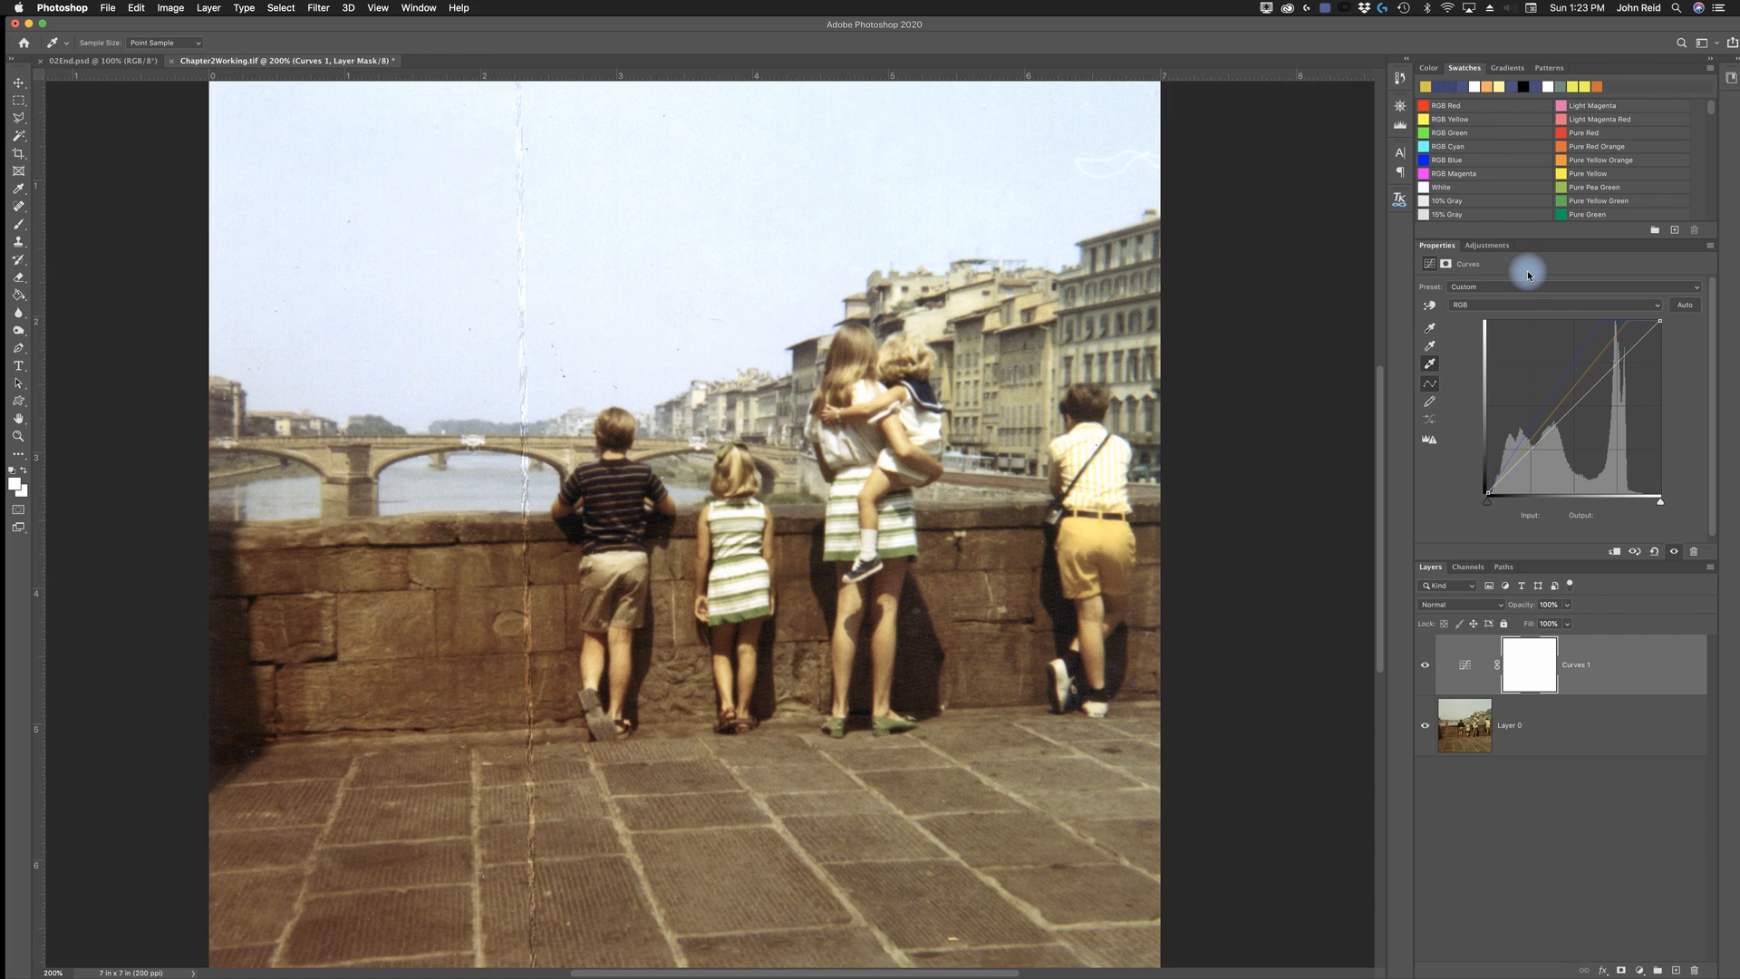
- Add a Levels adjustment layer above the Curves layer and set the black input level to 15
{"action": "left_click", "coordinate": [1497, 245]}
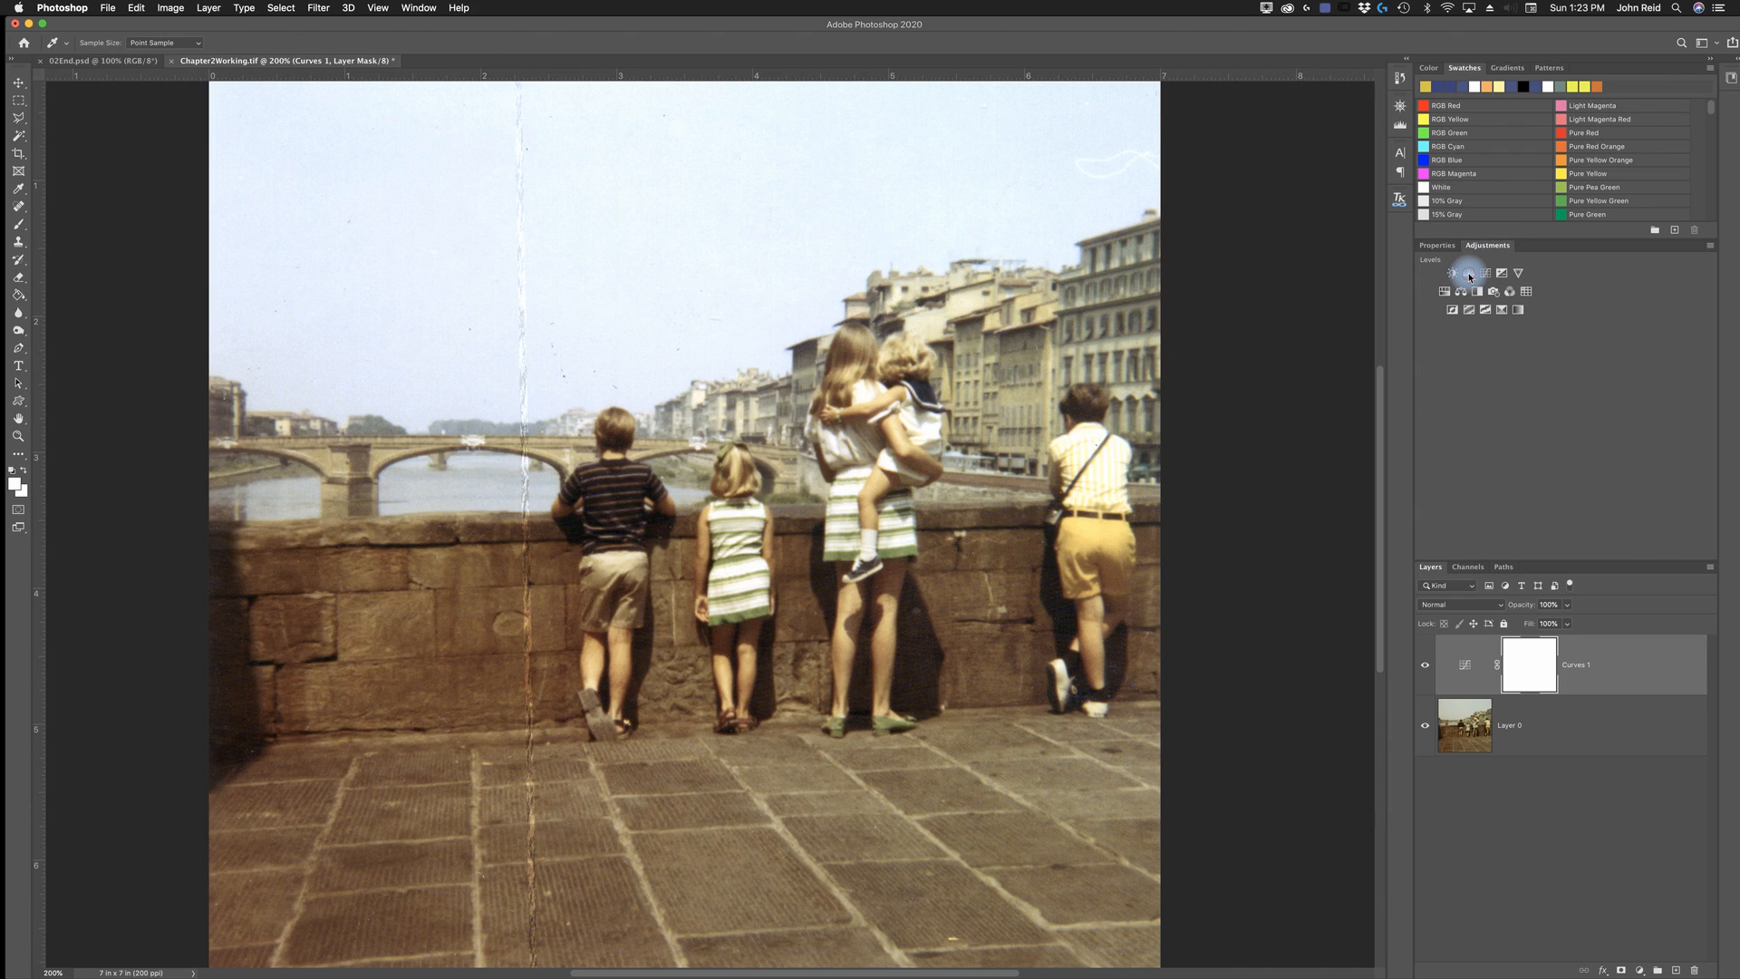
{"action": "left_click", "coordinate": [1469, 275]}
{"action": "key", "text": "z"}
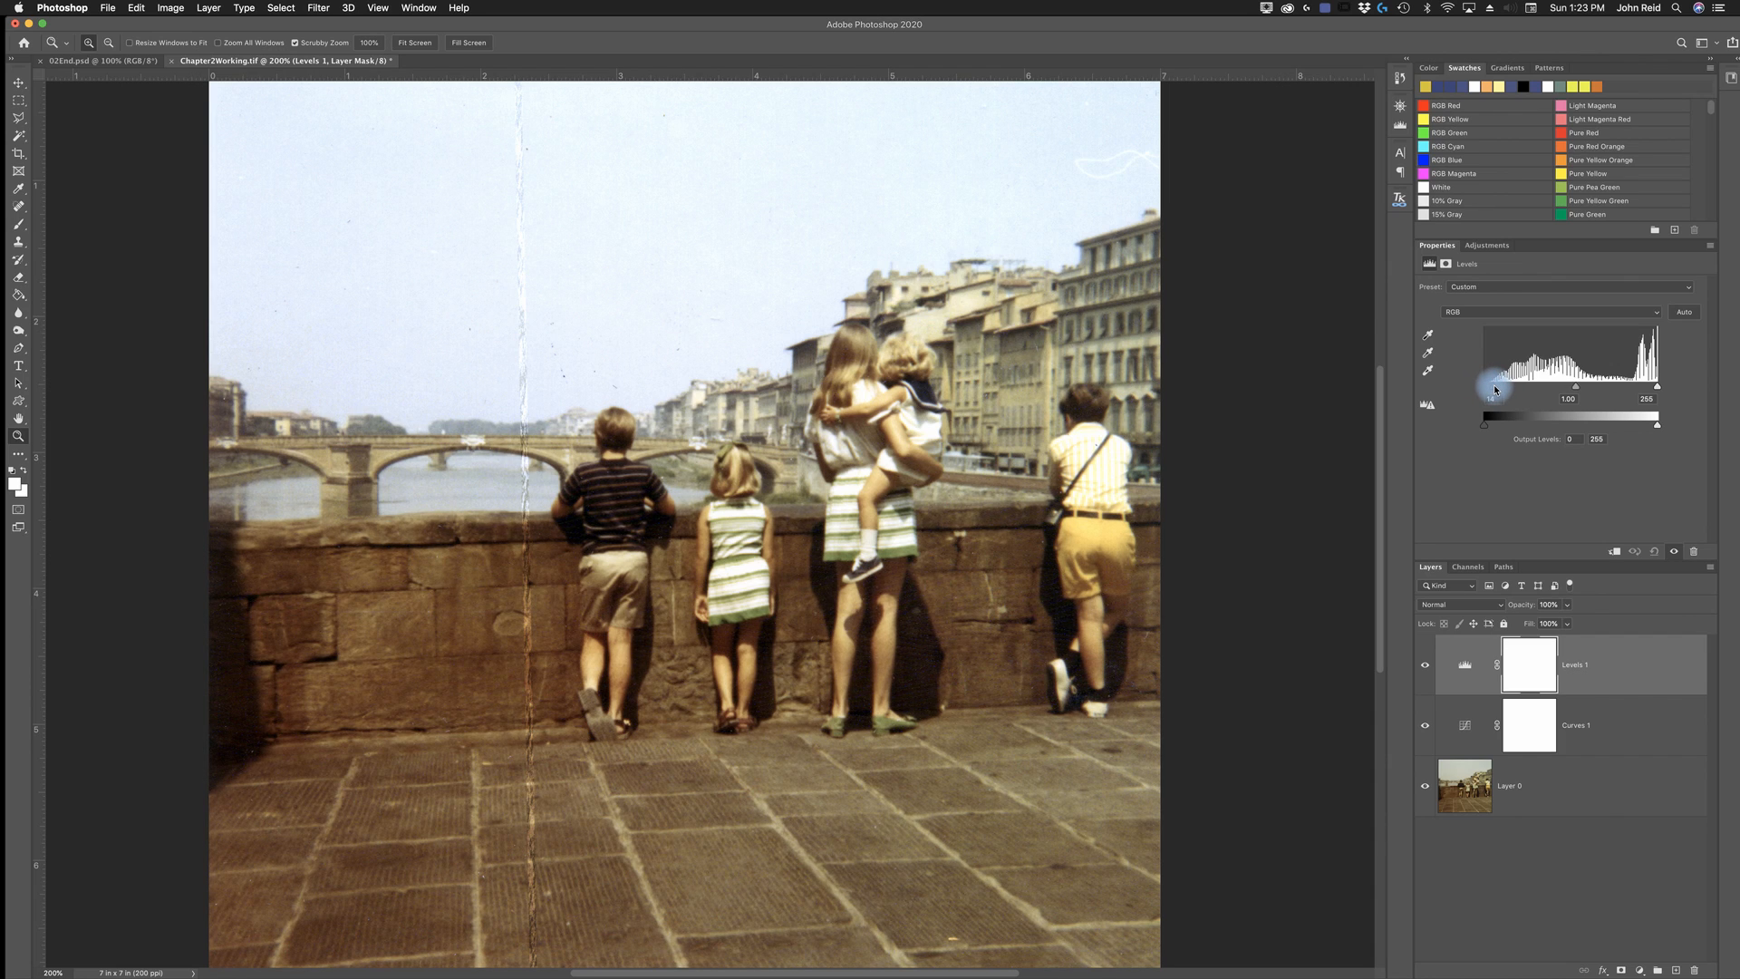
{"action": "left_click_drag", "start_coordinate": [1494, 387], "coordinate": [1494, 387]}
- Darken the Levels midtones by setting the midtone input value to 0.90
{"action": "left_click_drag", "start_coordinate": [1577, 389], "coordinate": [1580, 396]}
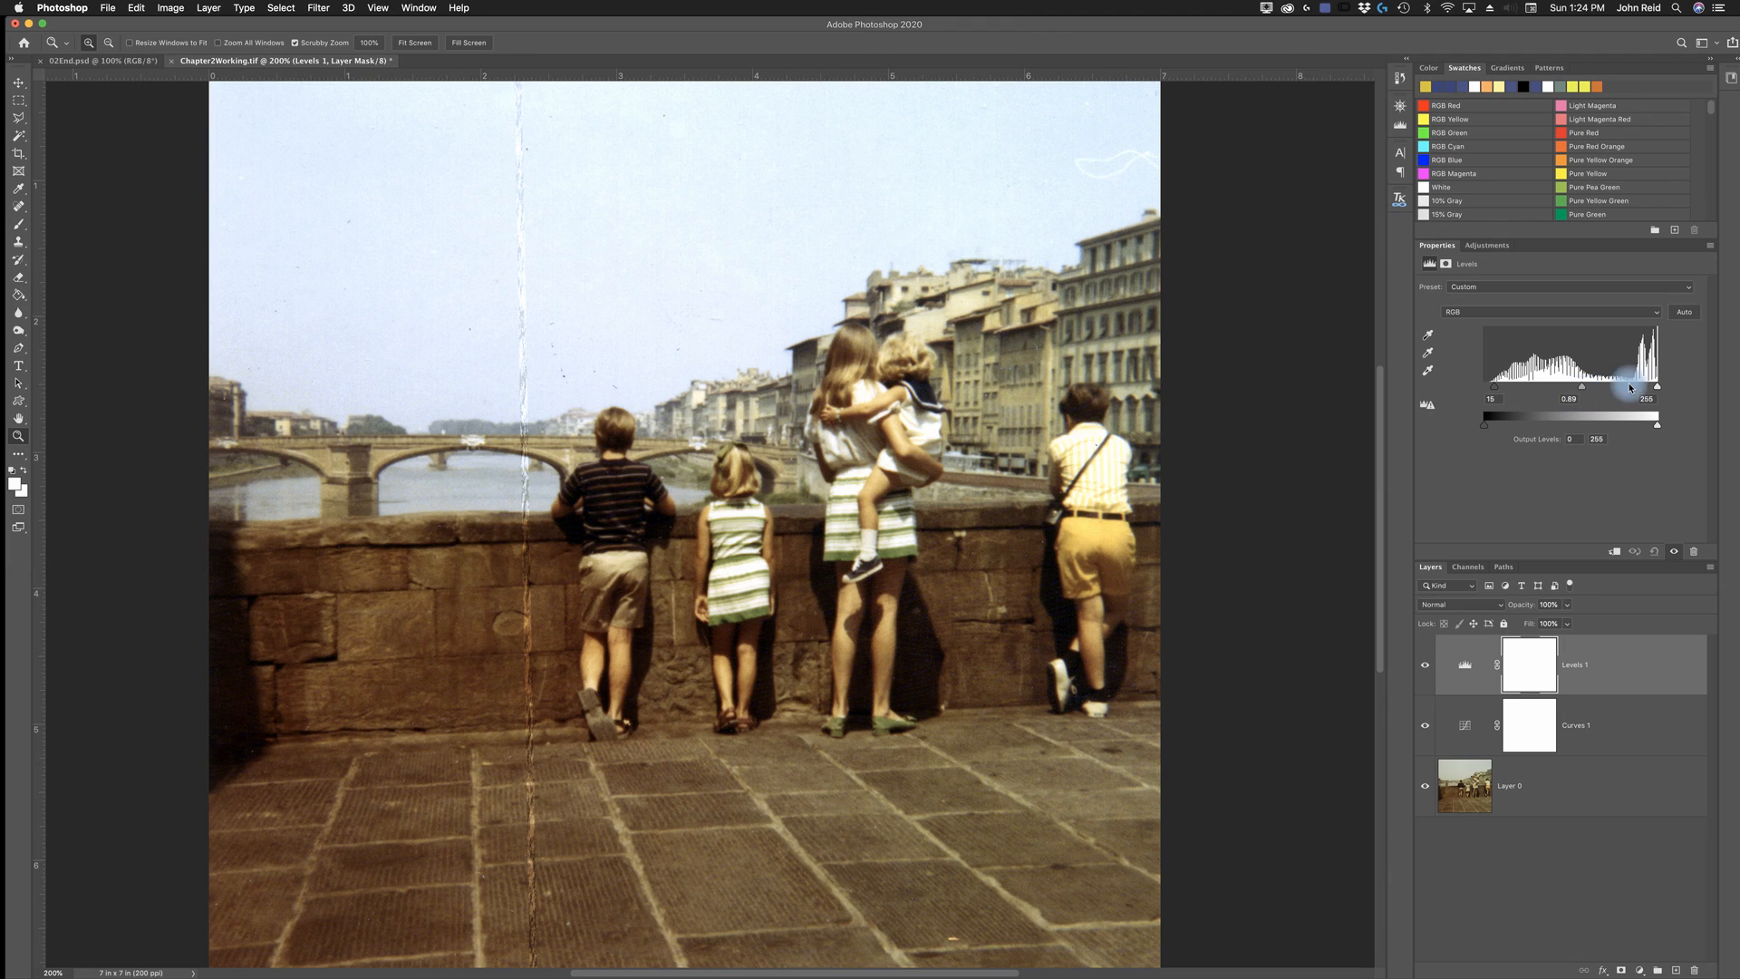
{"action": "double_click", "coordinate": [1573, 399]}
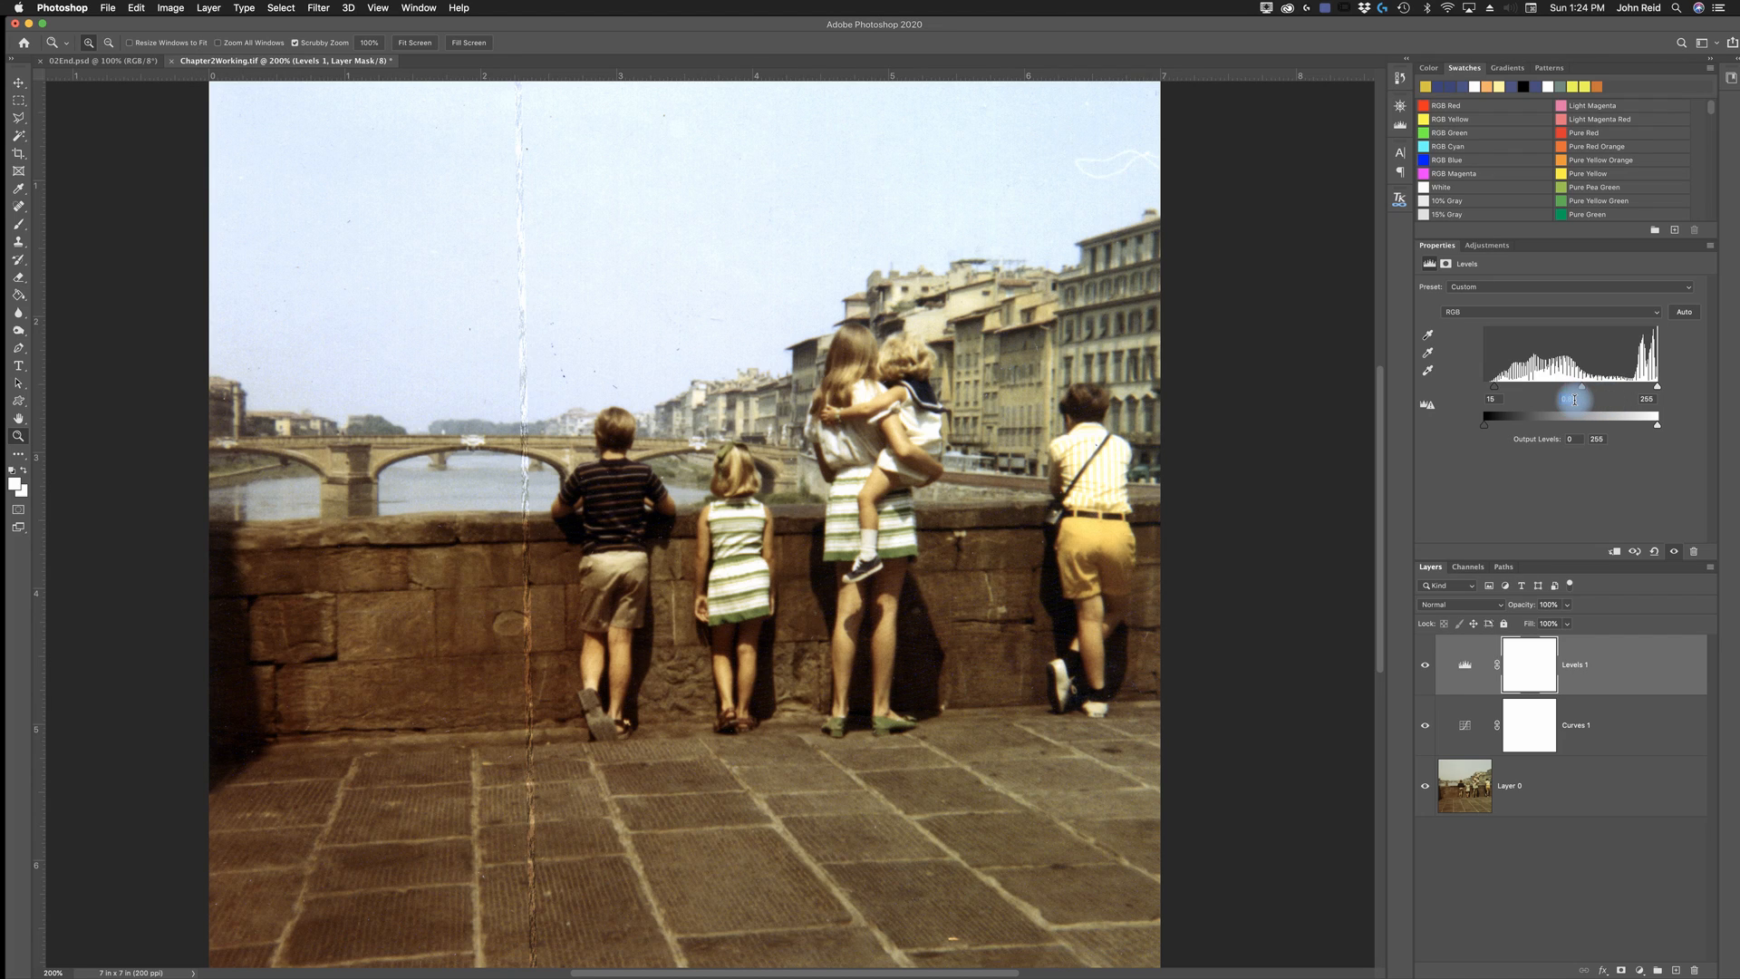
{"action": "type", "text": "90"}
{"action": "key", "text": "Return"}
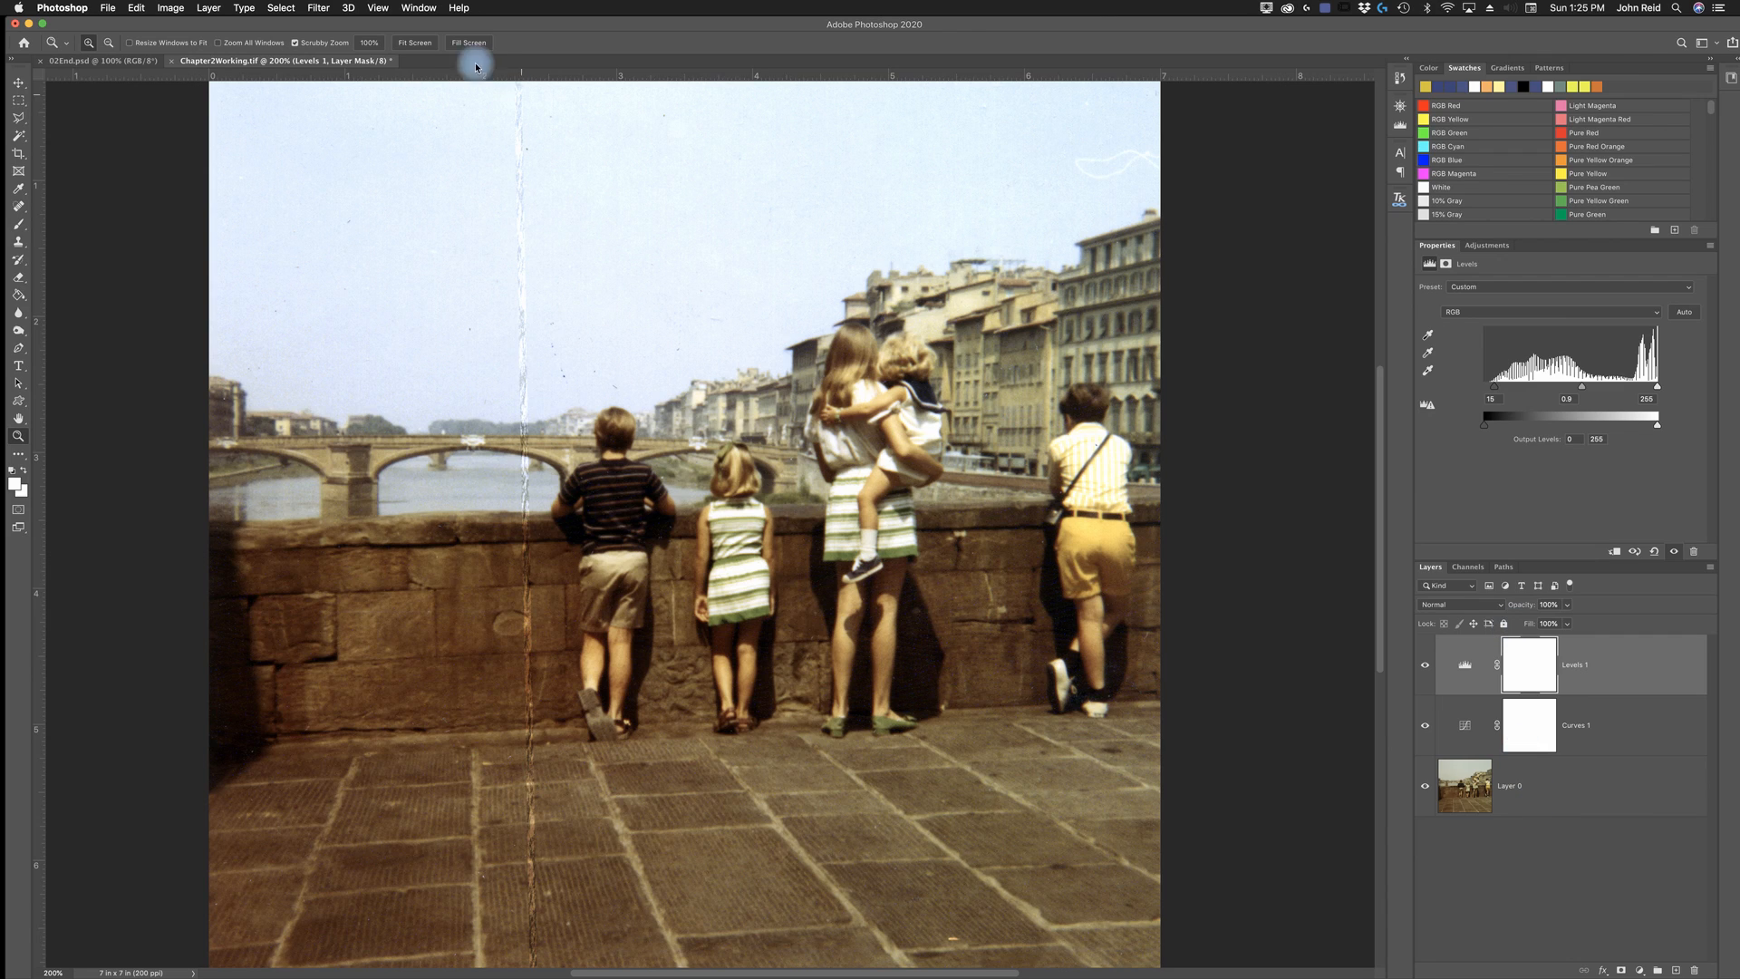
- Flatten the photo and both adjustment layers into a single background layer
{"action": "left_click", "coordinate": [207, 9]}
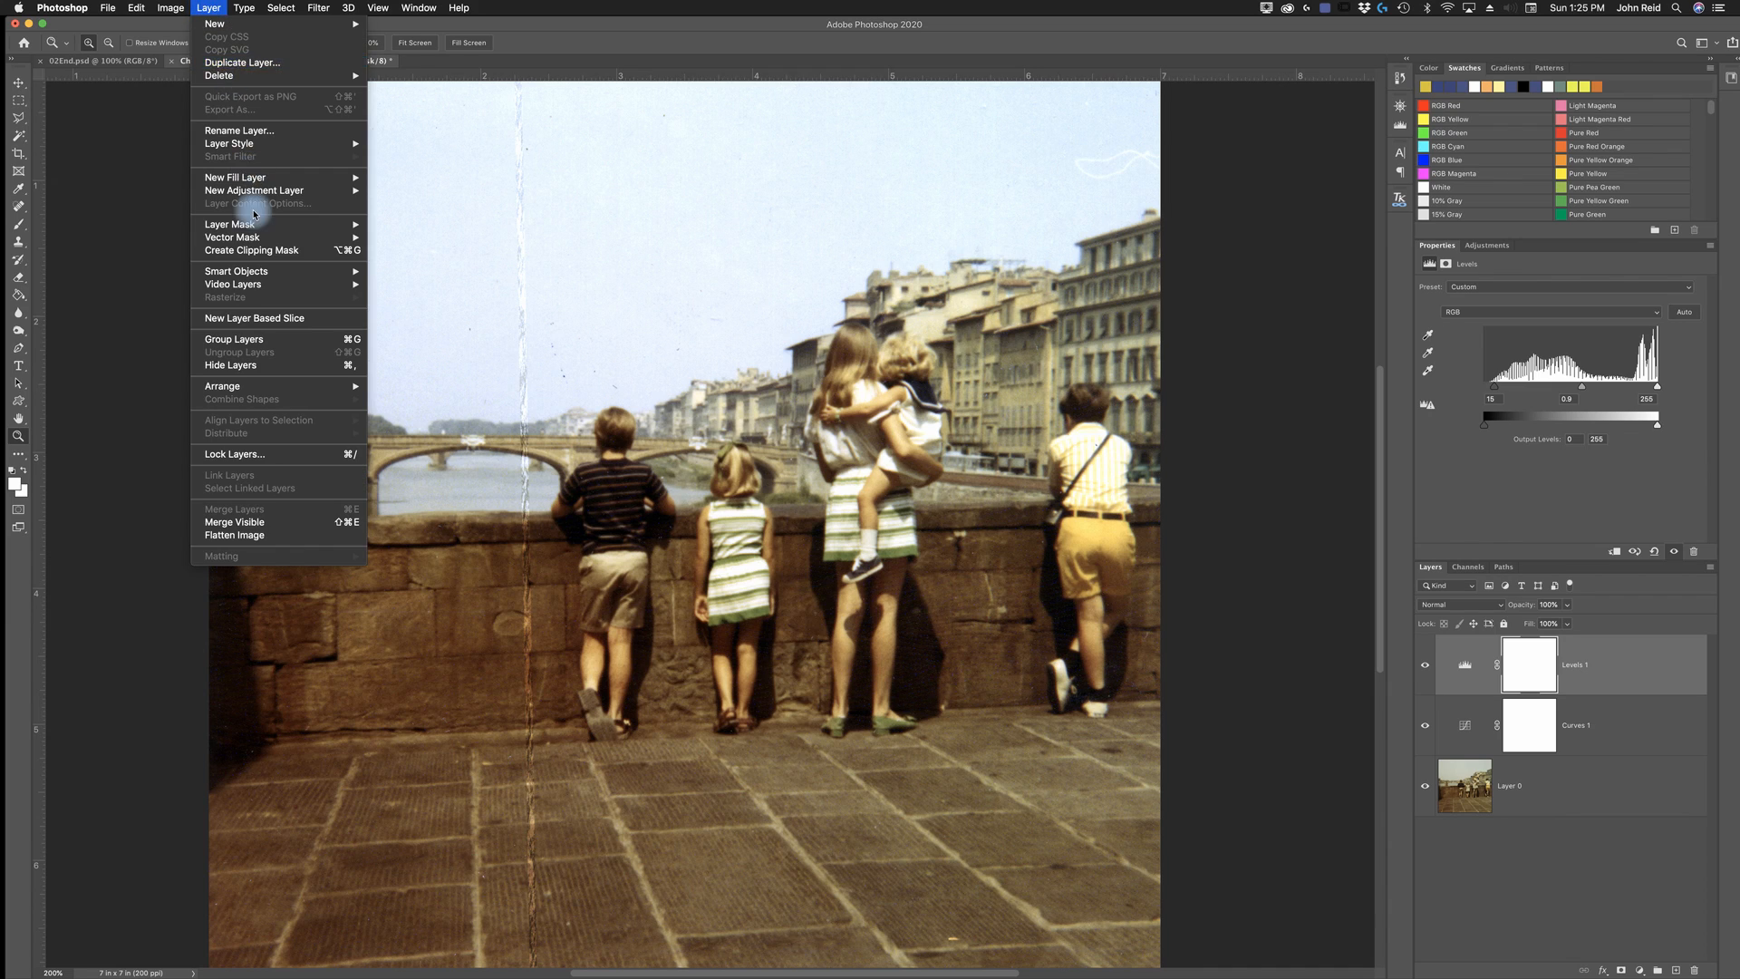
{"action": "left_click", "coordinate": [235, 536]}
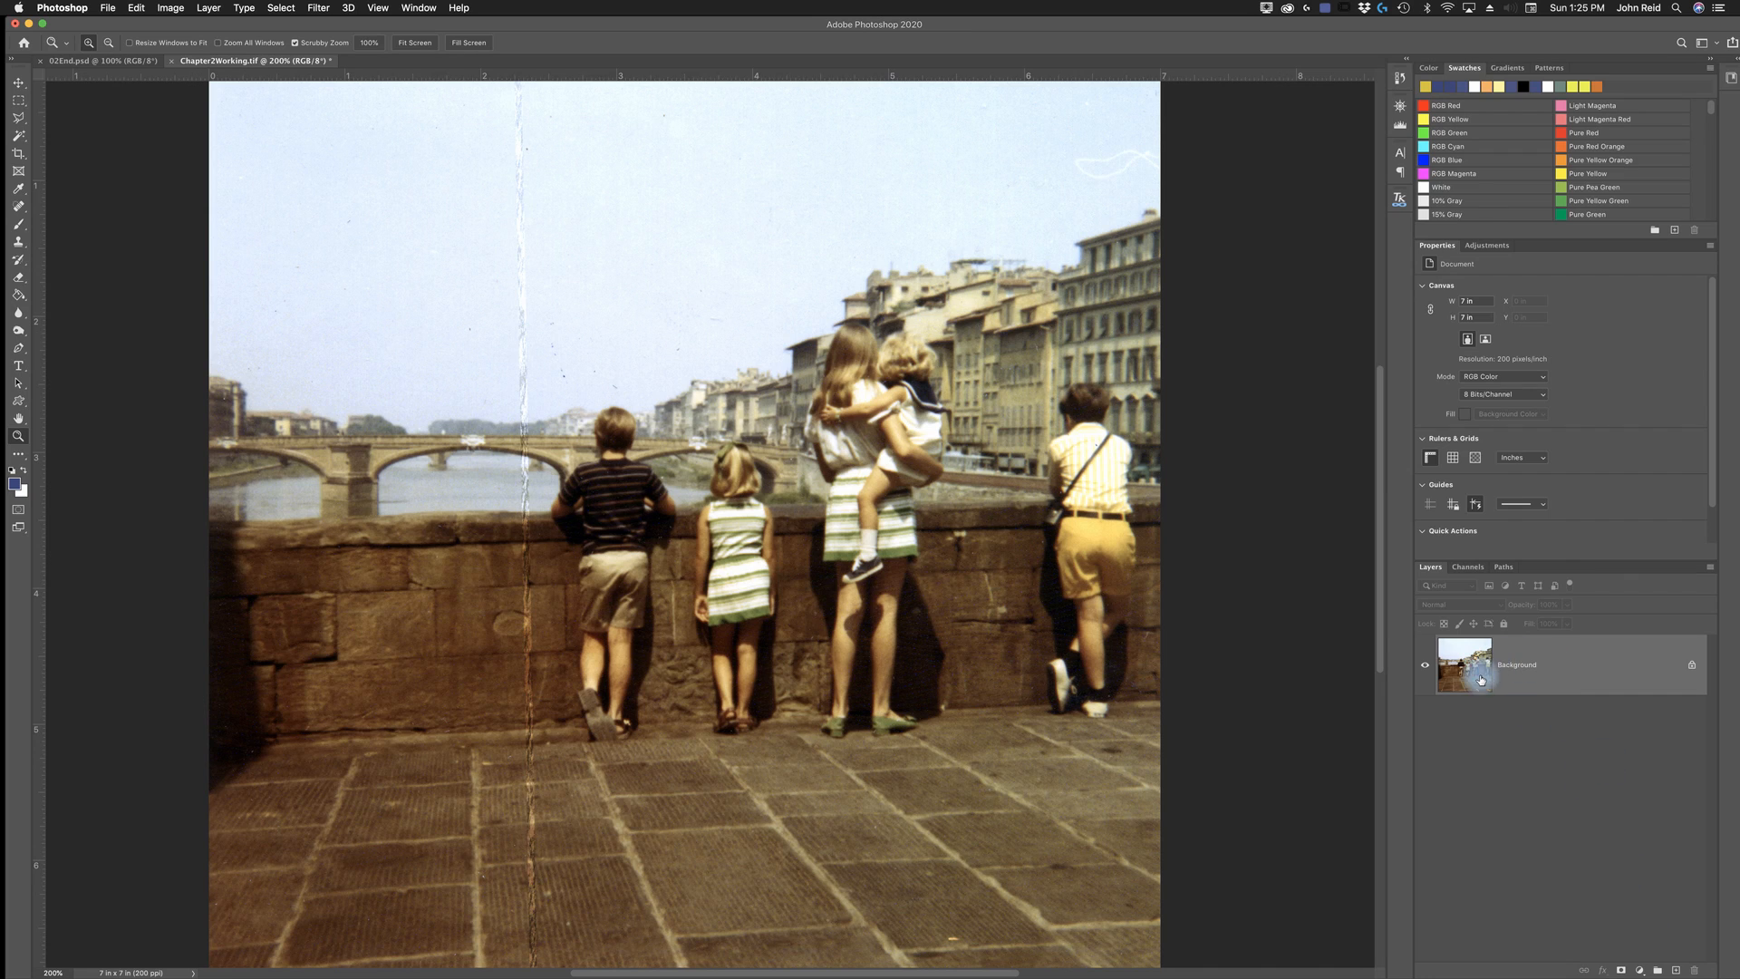
{"action": "left_click_drag", "start_coordinate": [1479, 664], "coordinate": [1675, 970]}
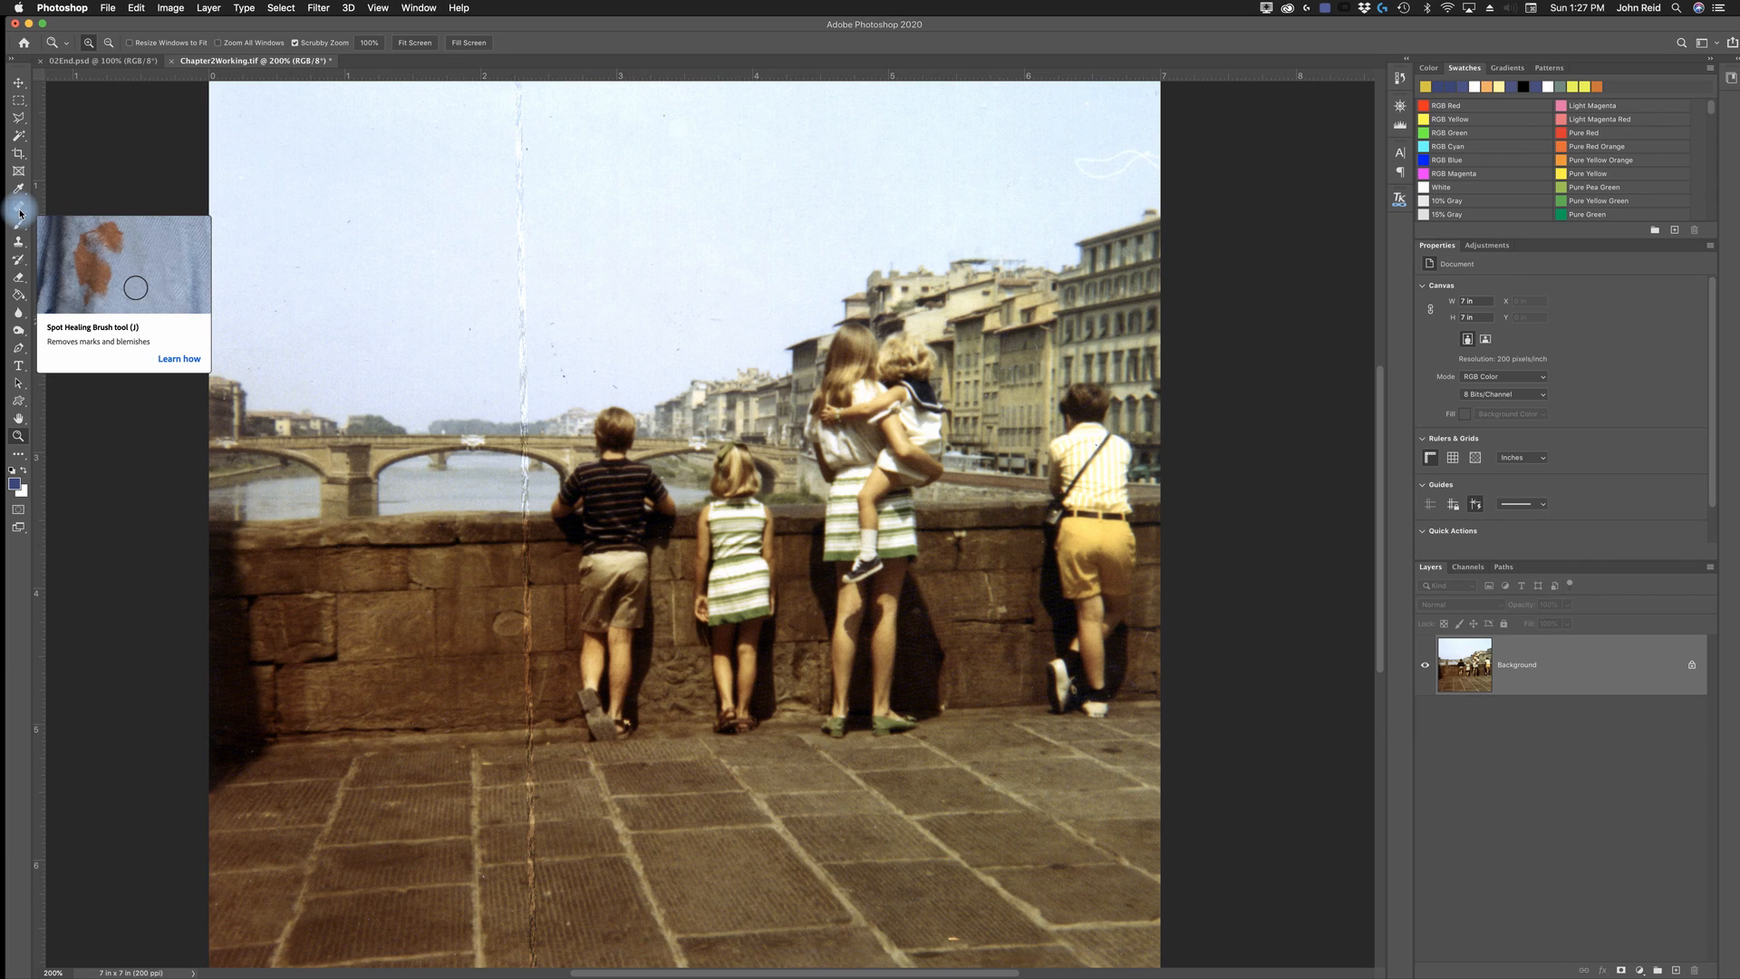
- Heal the vertical crease from the photo's top edge down to the stone wall using a 25 px Content-Aware Spot Healing Brush
{"action": "left_click_drag", "start_coordinate": [20, 212], "coordinate": [69, 203]}
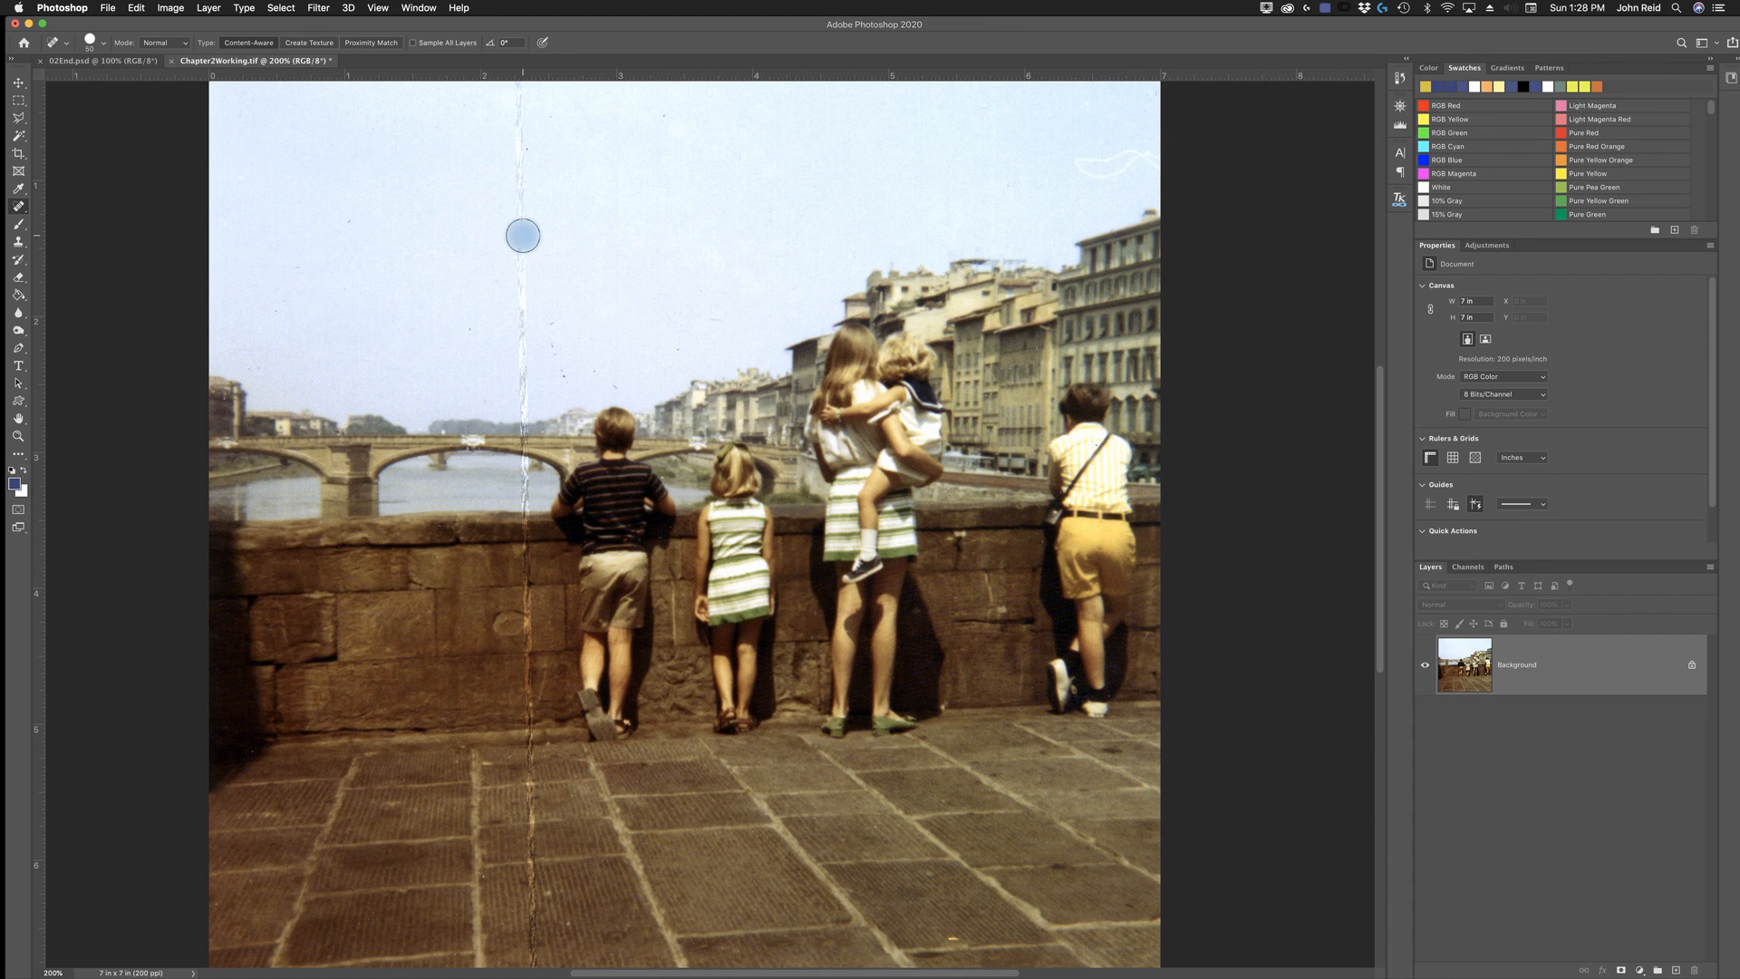
{"action": "left_click", "coordinate": [107, 45]}
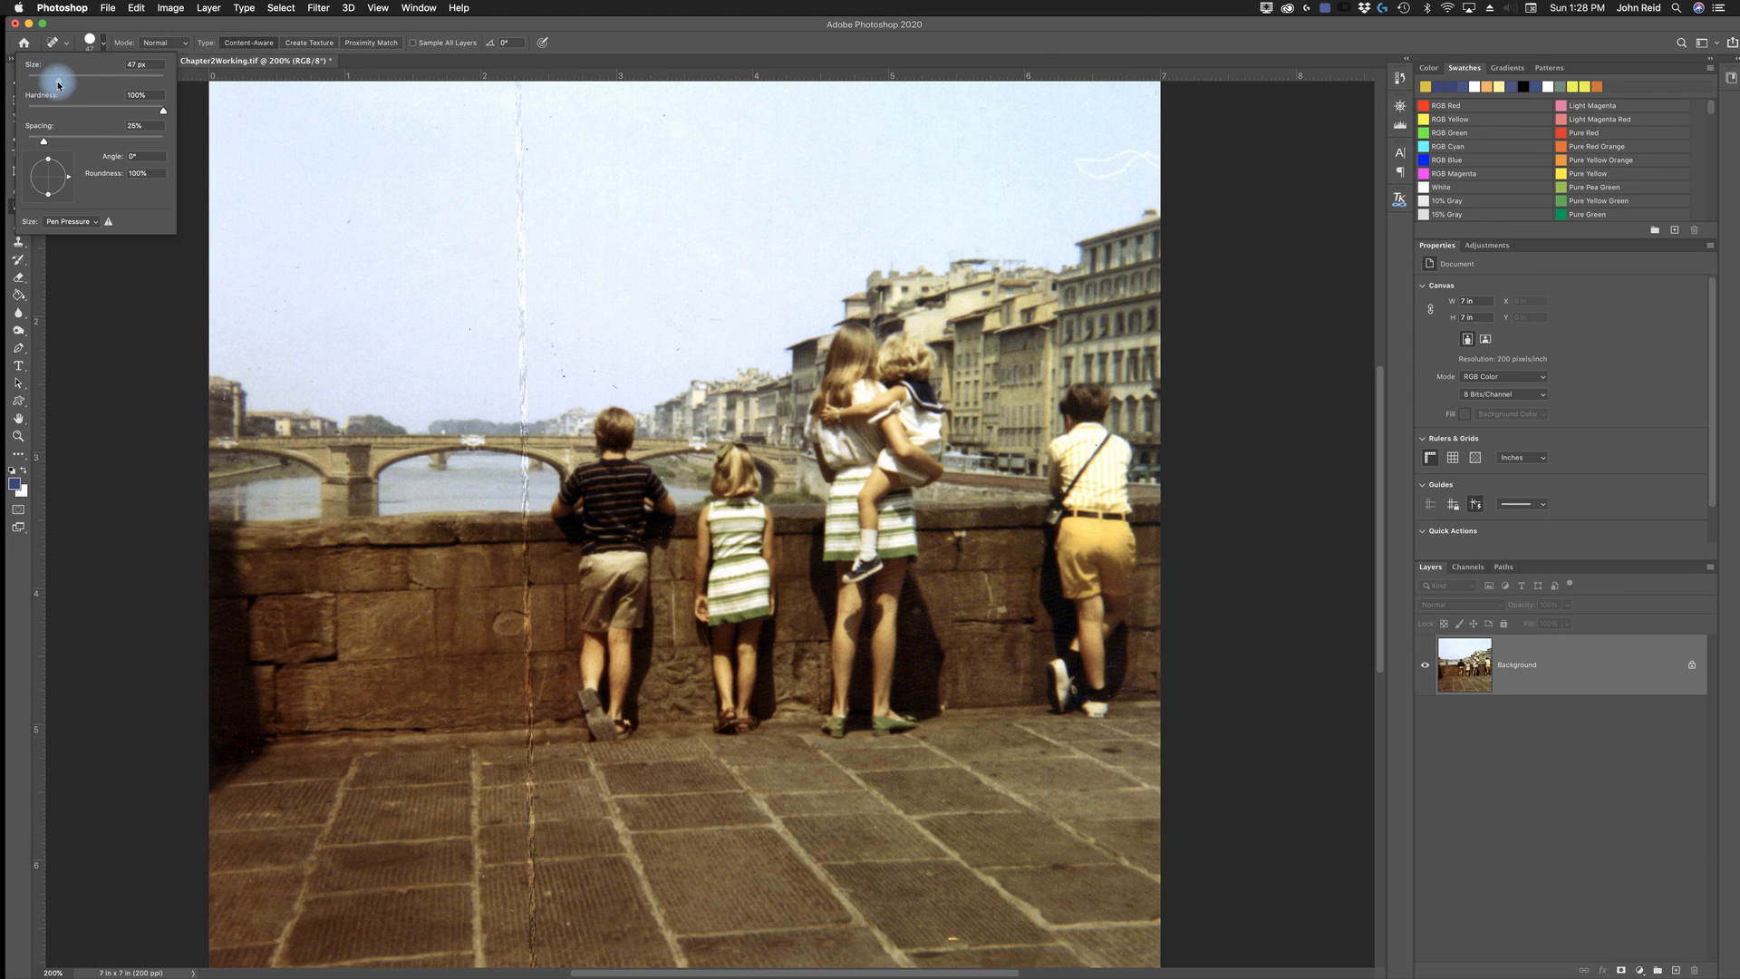
{"action": "left_click_drag", "start_coordinate": [43, 84], "coordinate": [44, 85]}
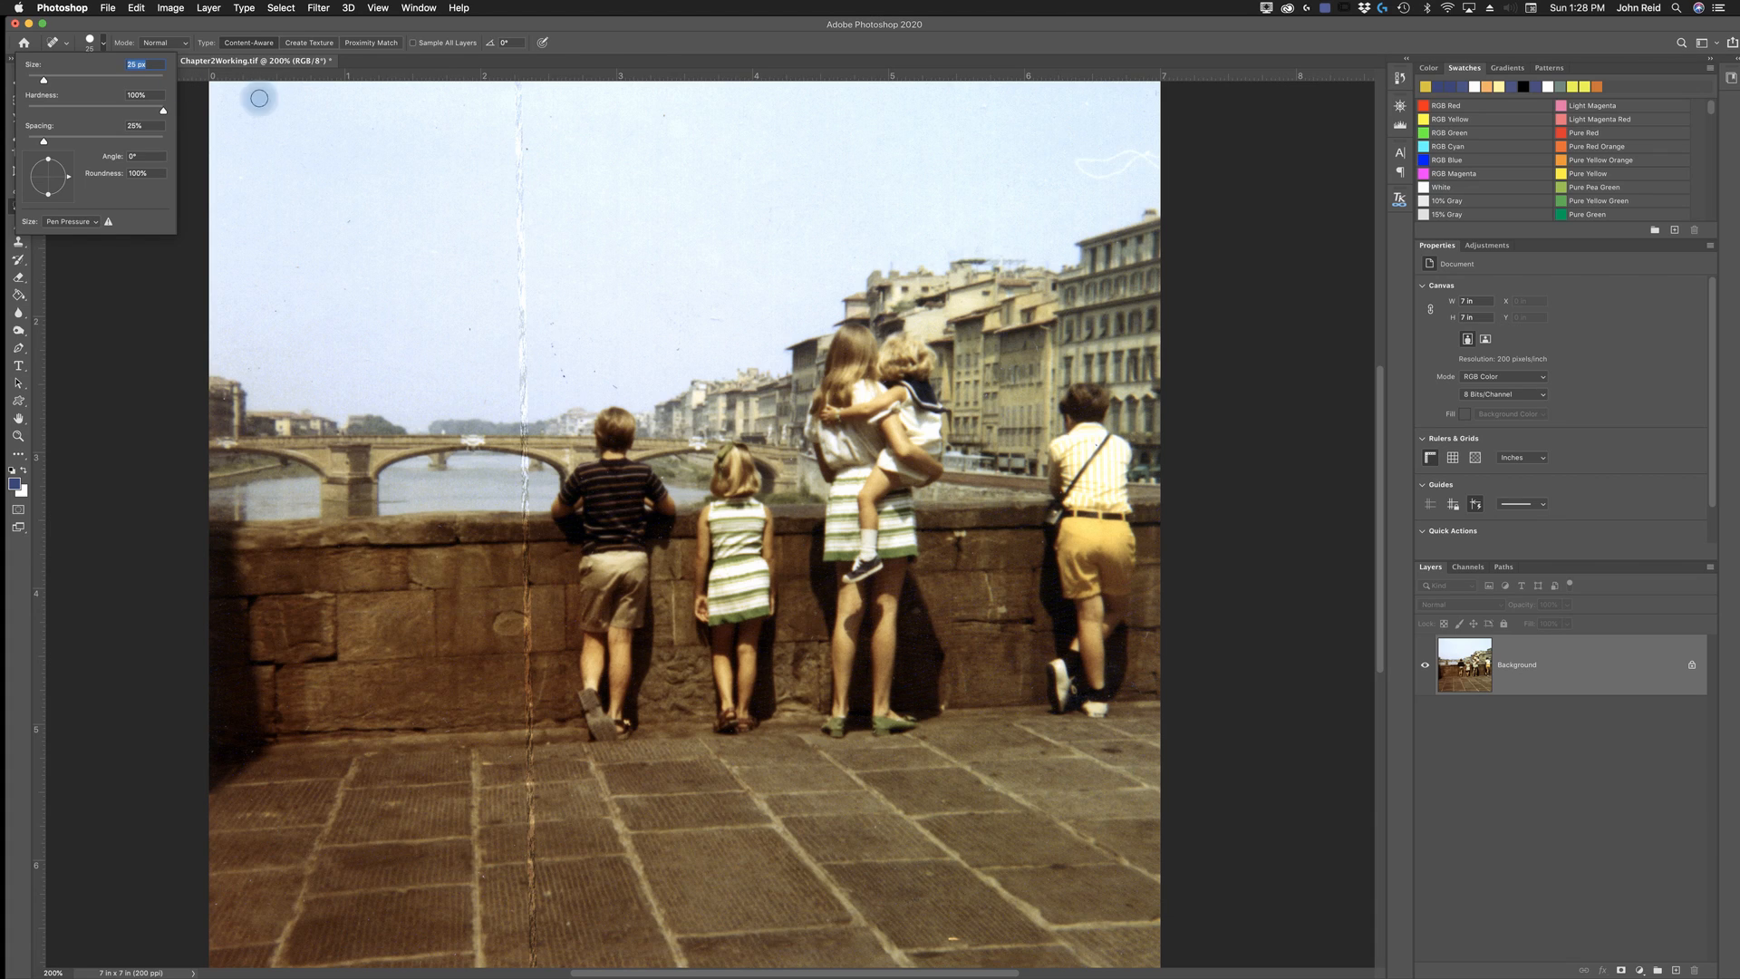
{"action": "left_click", "coordinate": [105, 48]}
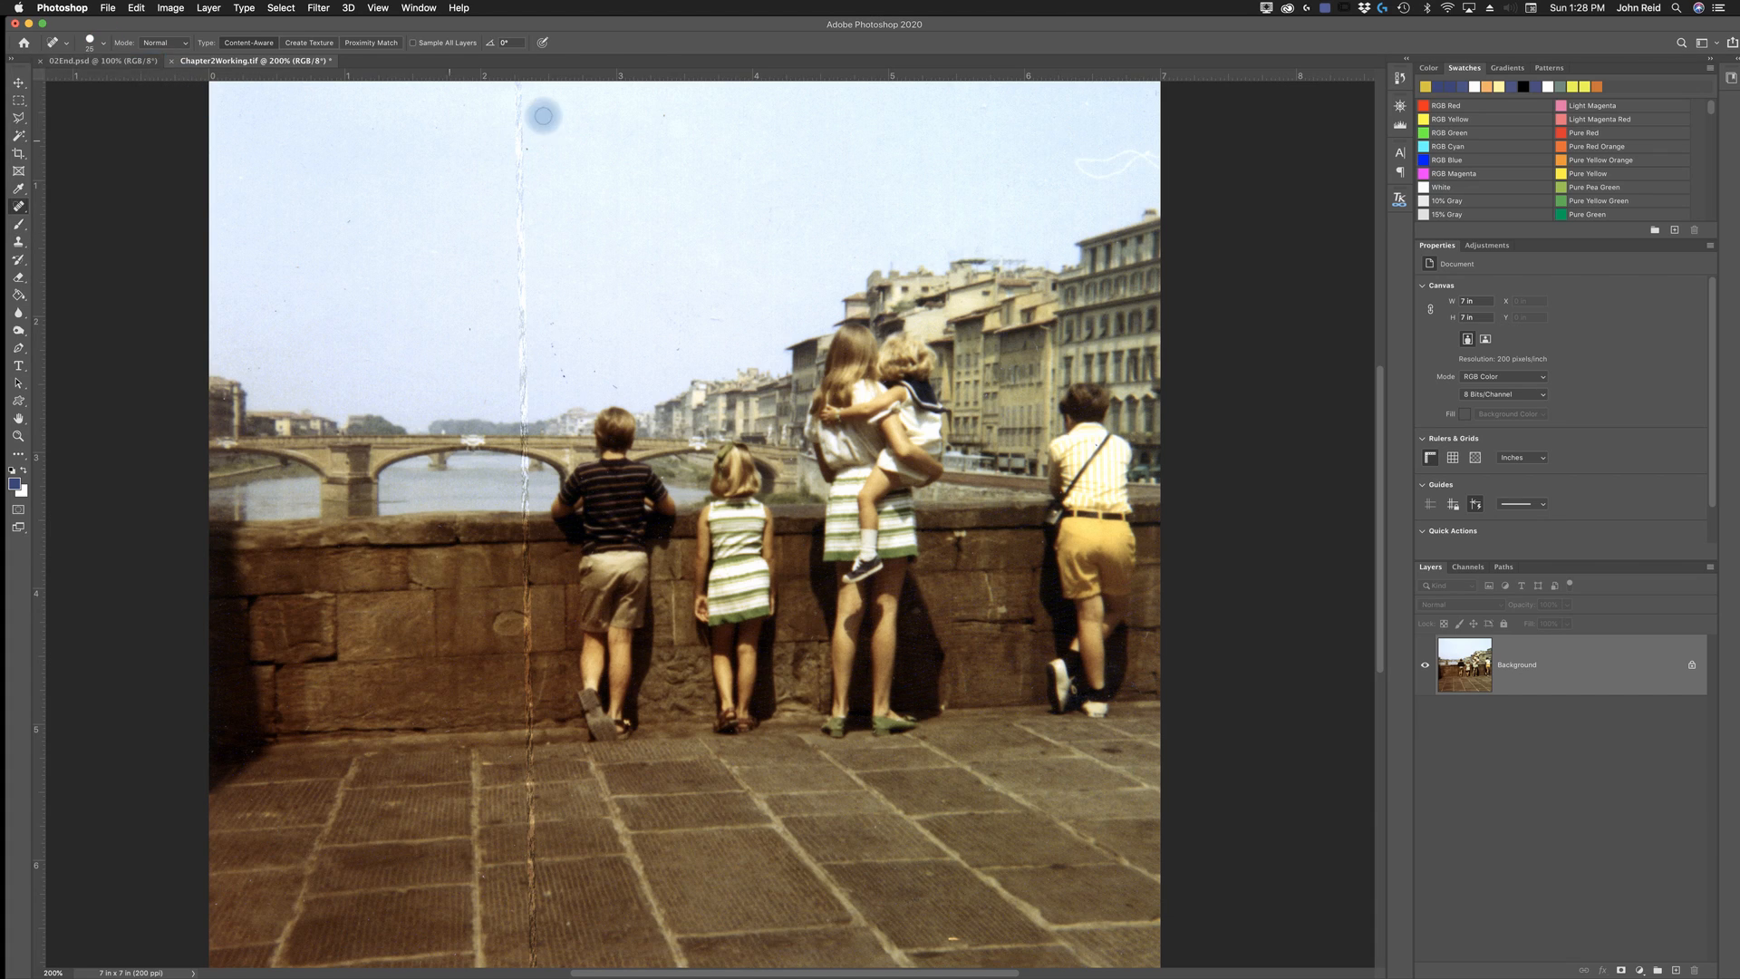
{"action": "left_click_drag", "start_coordinate": [520, 87], "coordinate": [524, 424]}
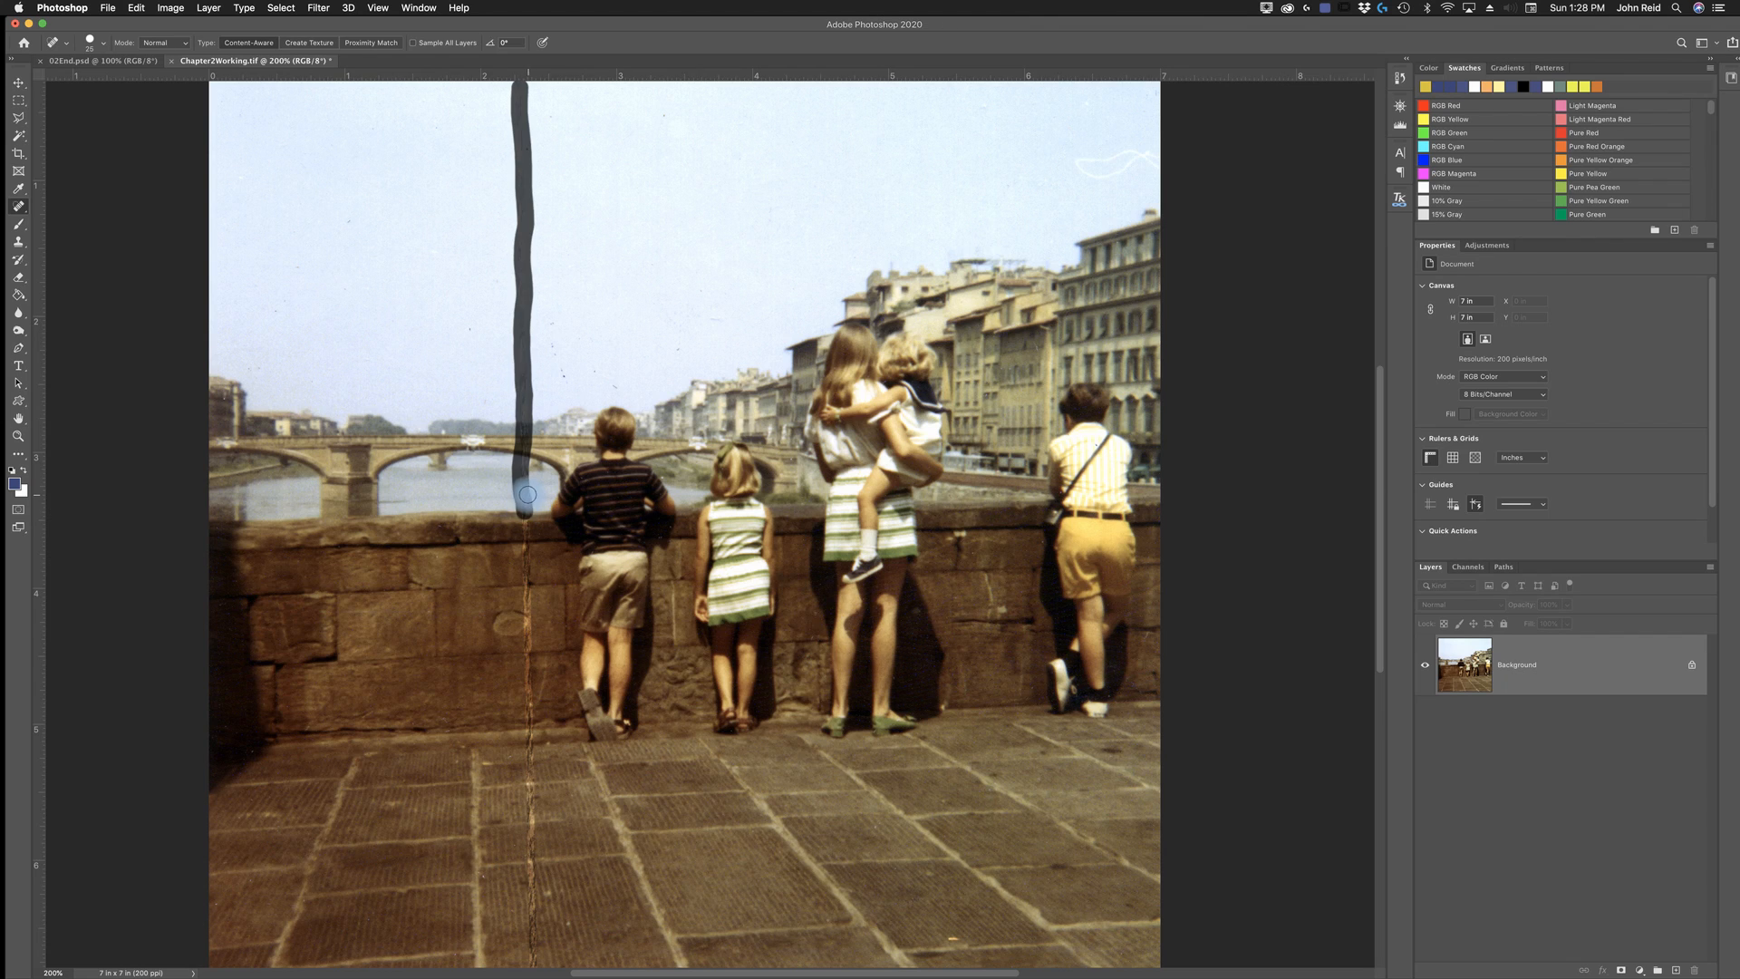
{"action": "left_click_drag", "start_coordinate": [528, 493], "coordinate": [527, 495]}
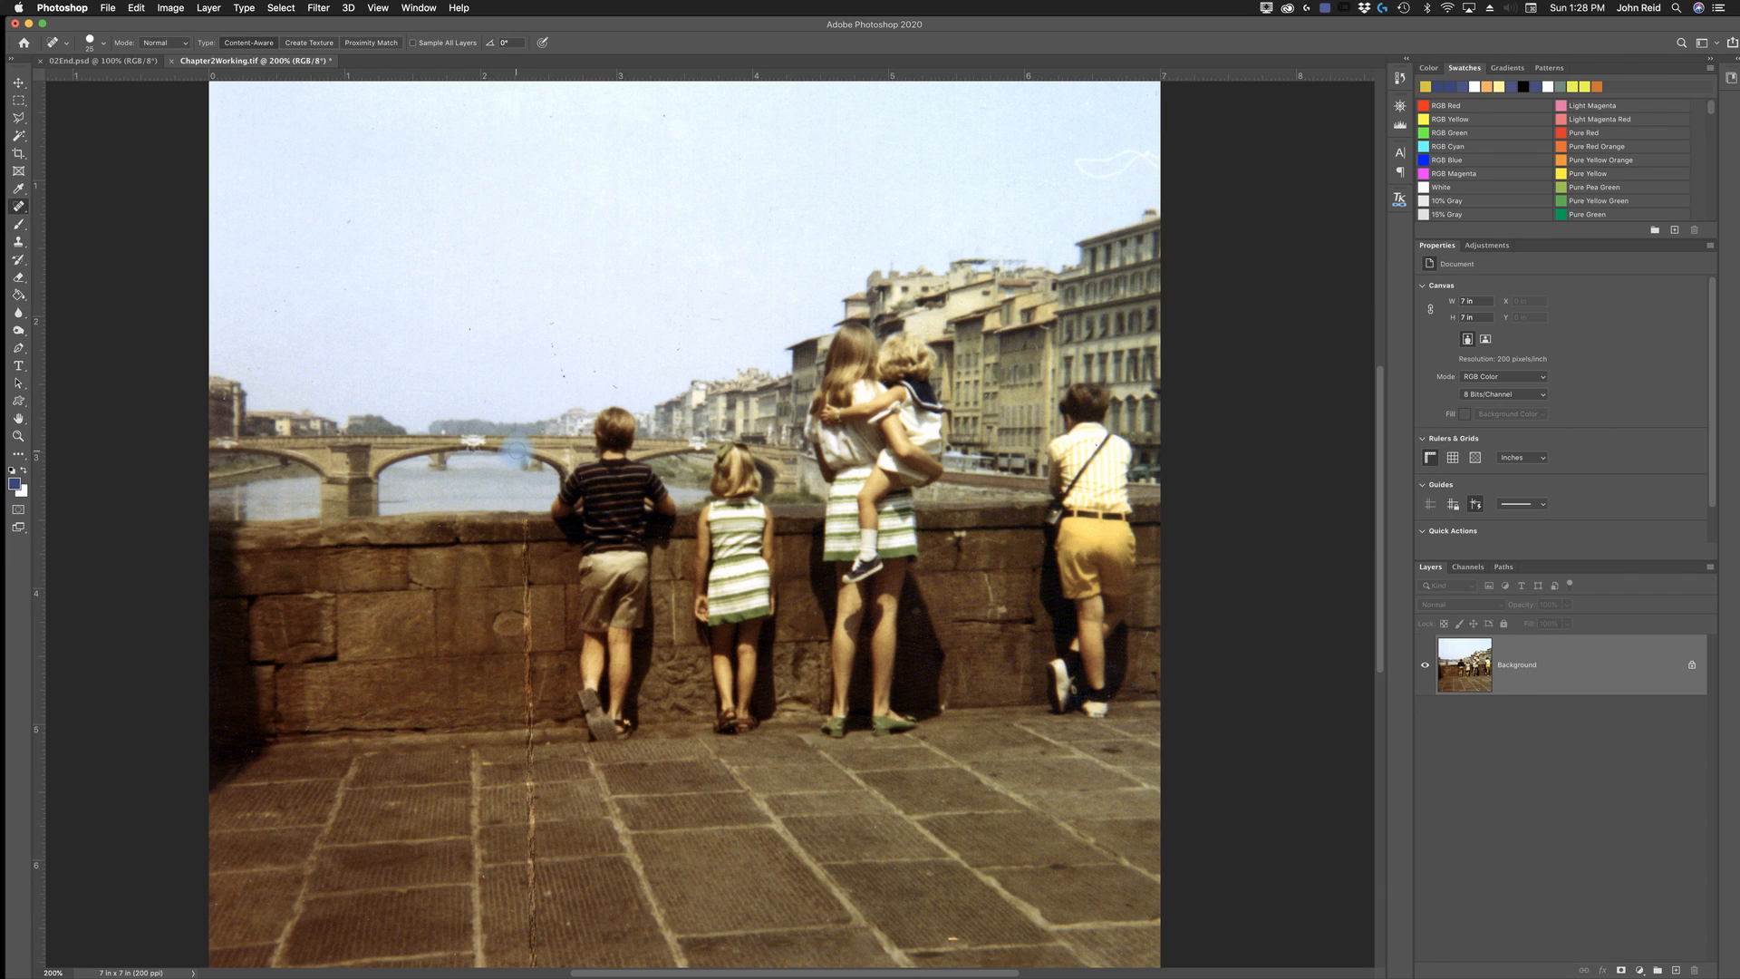
- Undo the last healing stroke over the photo's vertical crease
{"action": "left_click", "coordinate": [535, 392]}
{"action": "left_click", "coordinate": [523, 252]}
{"action": "key", "text": "super+z"}
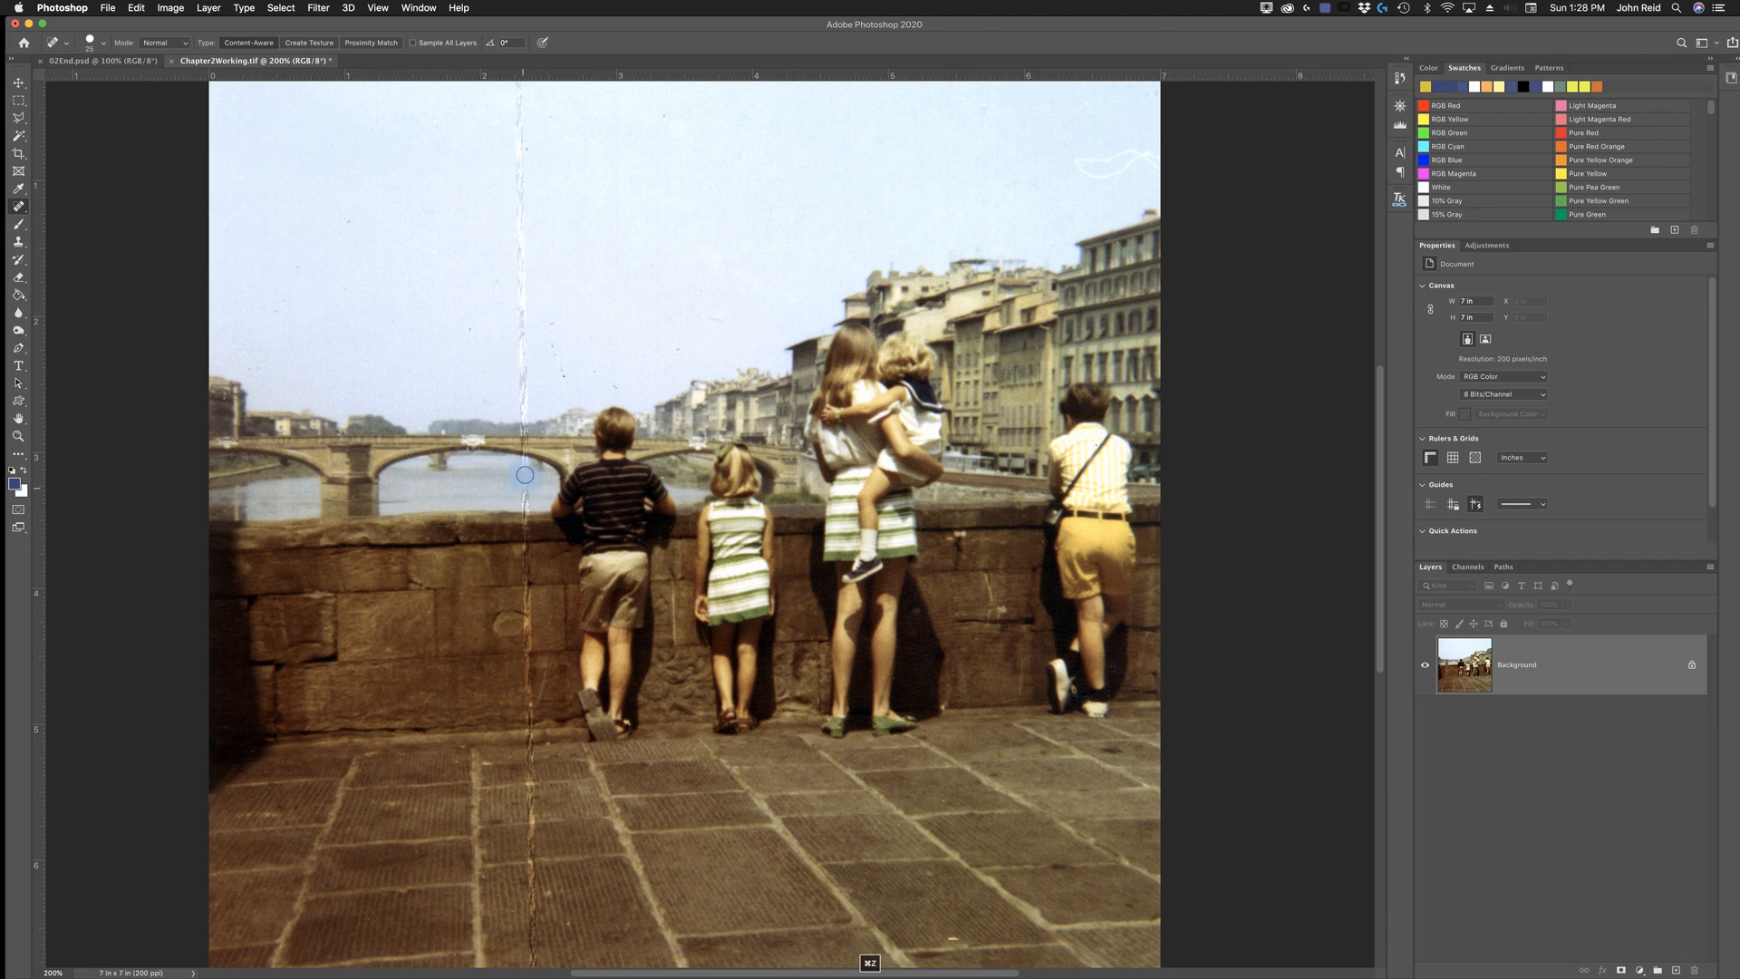
- Heal the vertical crease in short sections through the sky, bridge, river, stone wall and pavement down to the photo's lower edge
{"action": "left_click_drag", "start_coordinate": [516, 92], "coordinate": [525, 428]}
{"action": "left_click_drag", "start_coordinate": [525, 450], "coordinate": [526, 453]}
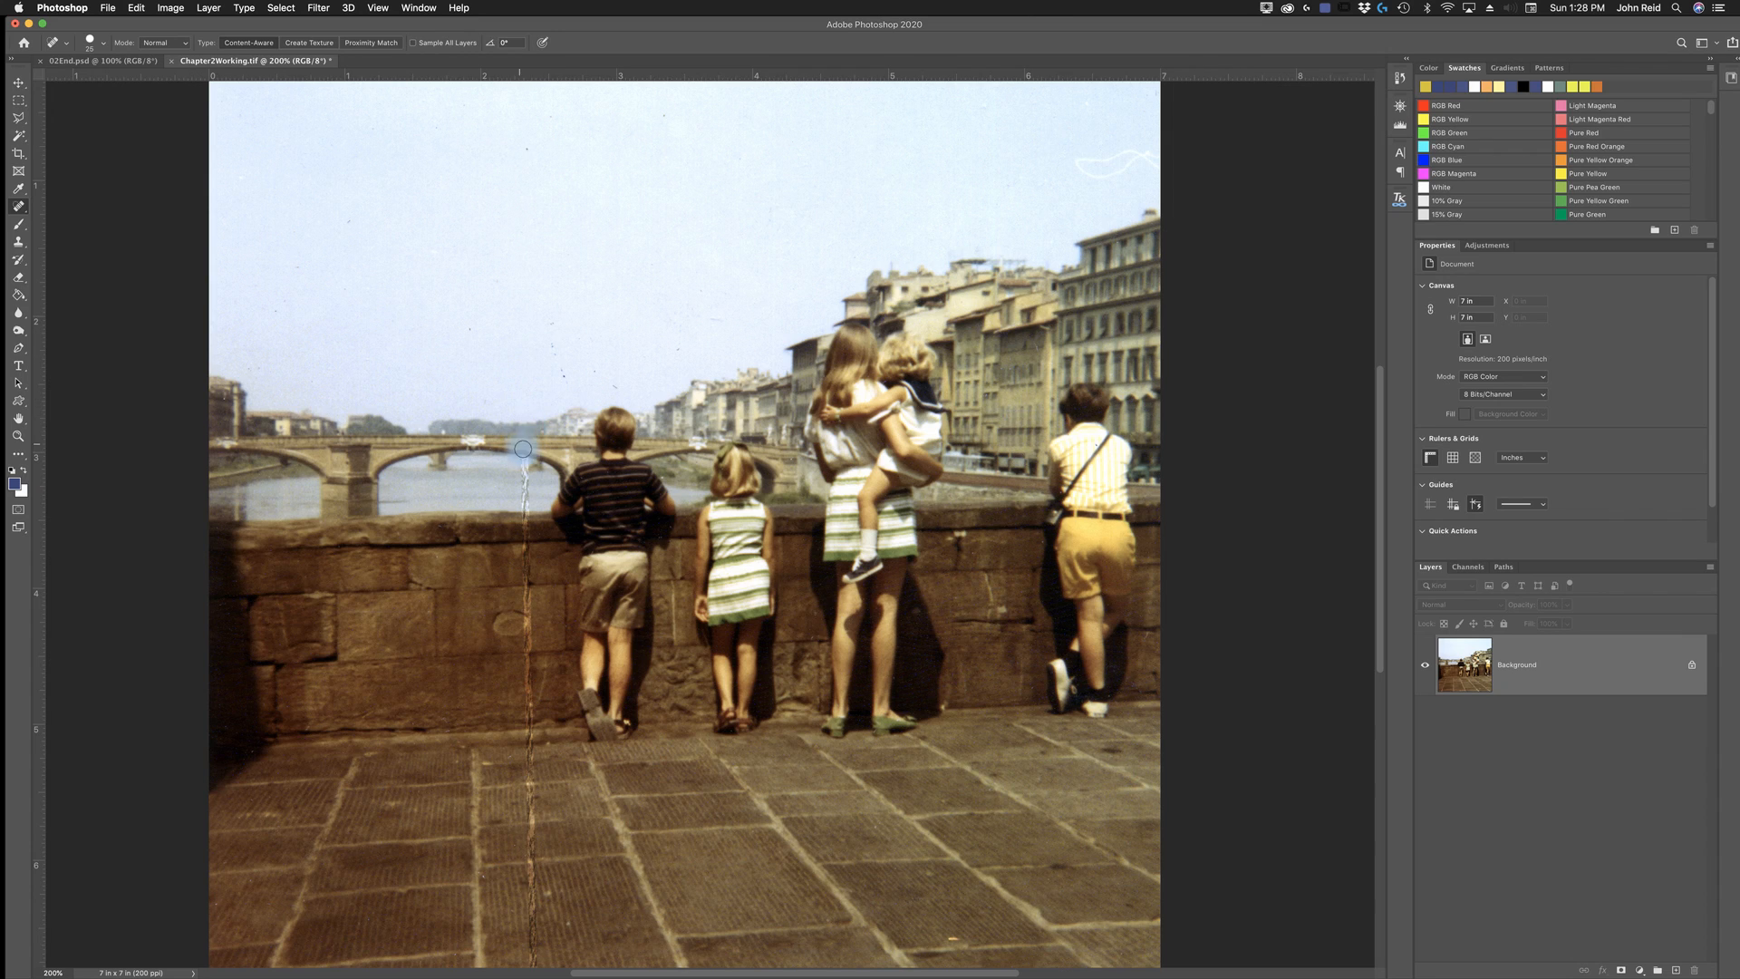
{"action": "left_click_drag", "start_coordinate": [528, 525], "coordinate": [523, 569]}
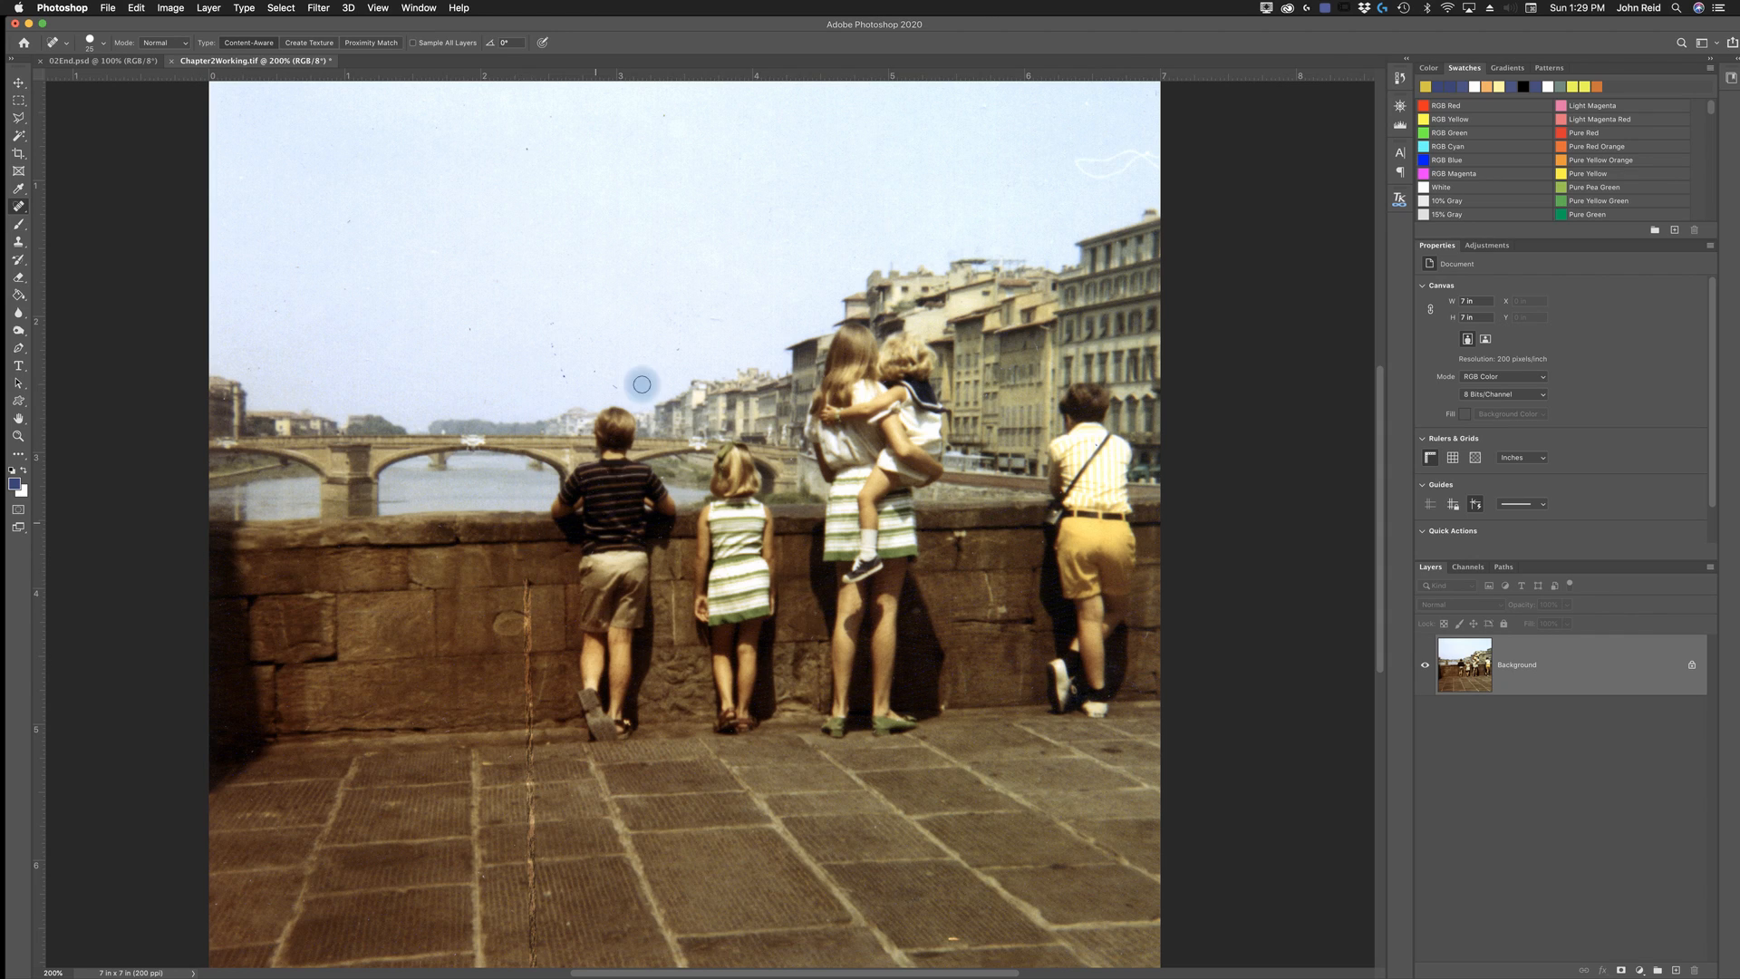
{"action": "left_click_drag", "start_coordinate": [527, 573], "coordinate": [531, 746]}
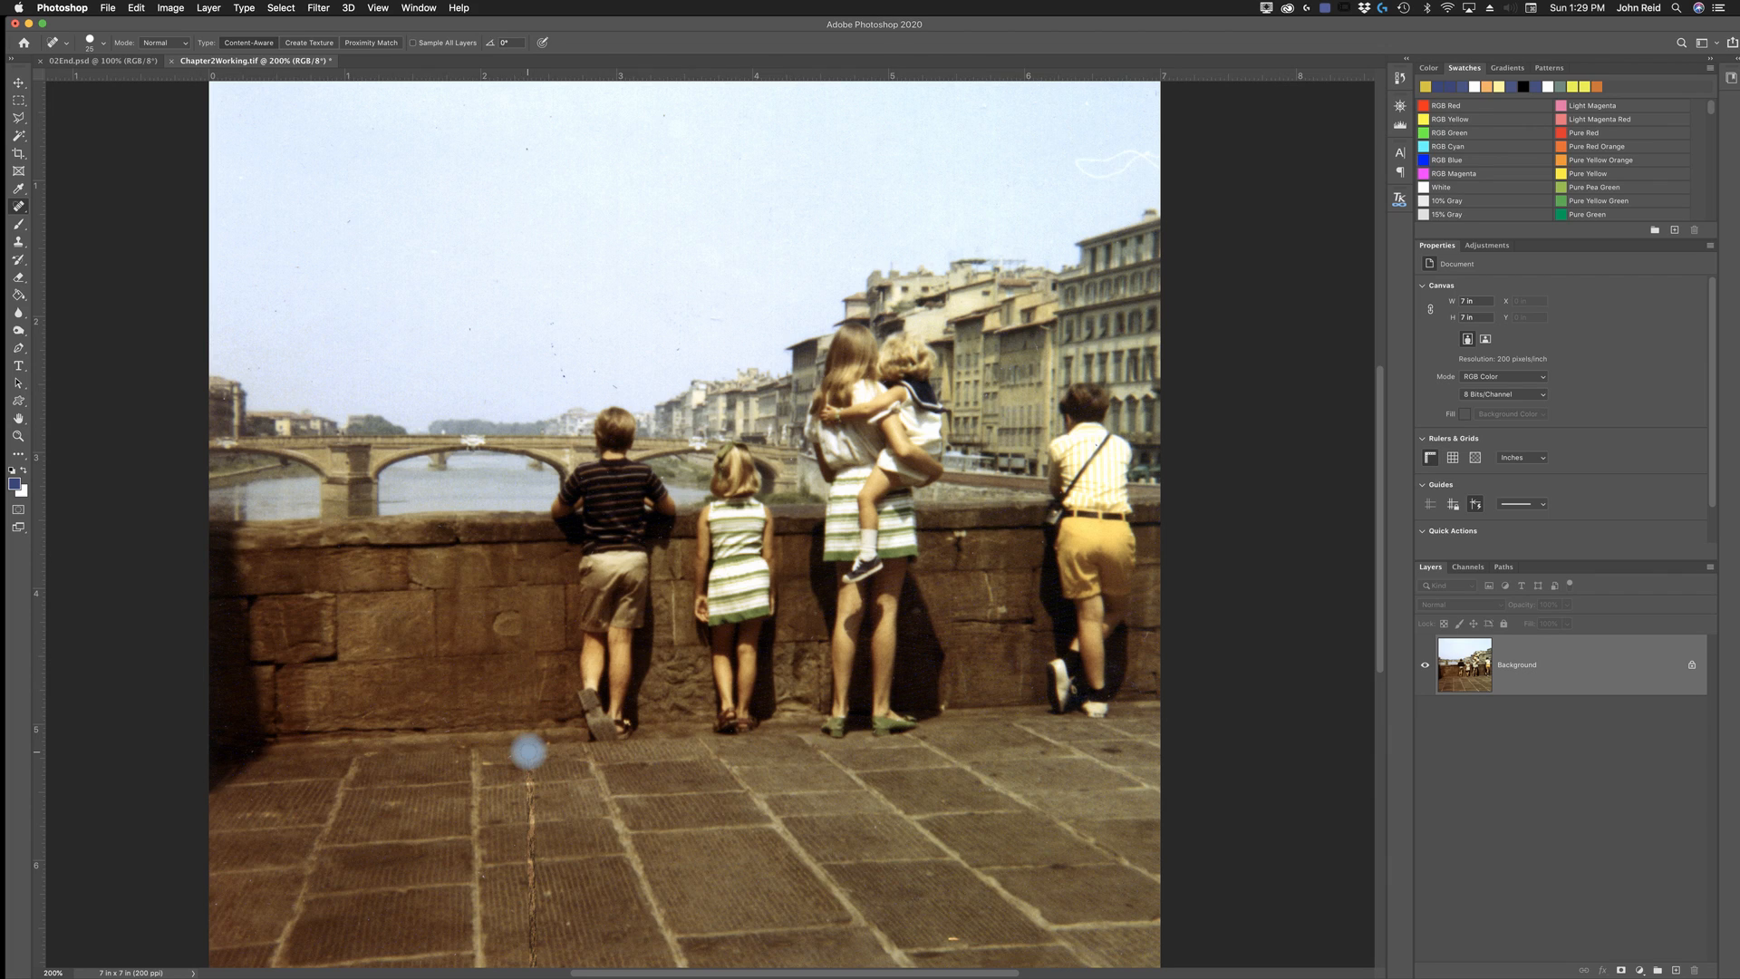
{"action": "left_click_drag", "start_coordinate": [530, 762], "coordinate": [535, 966]}
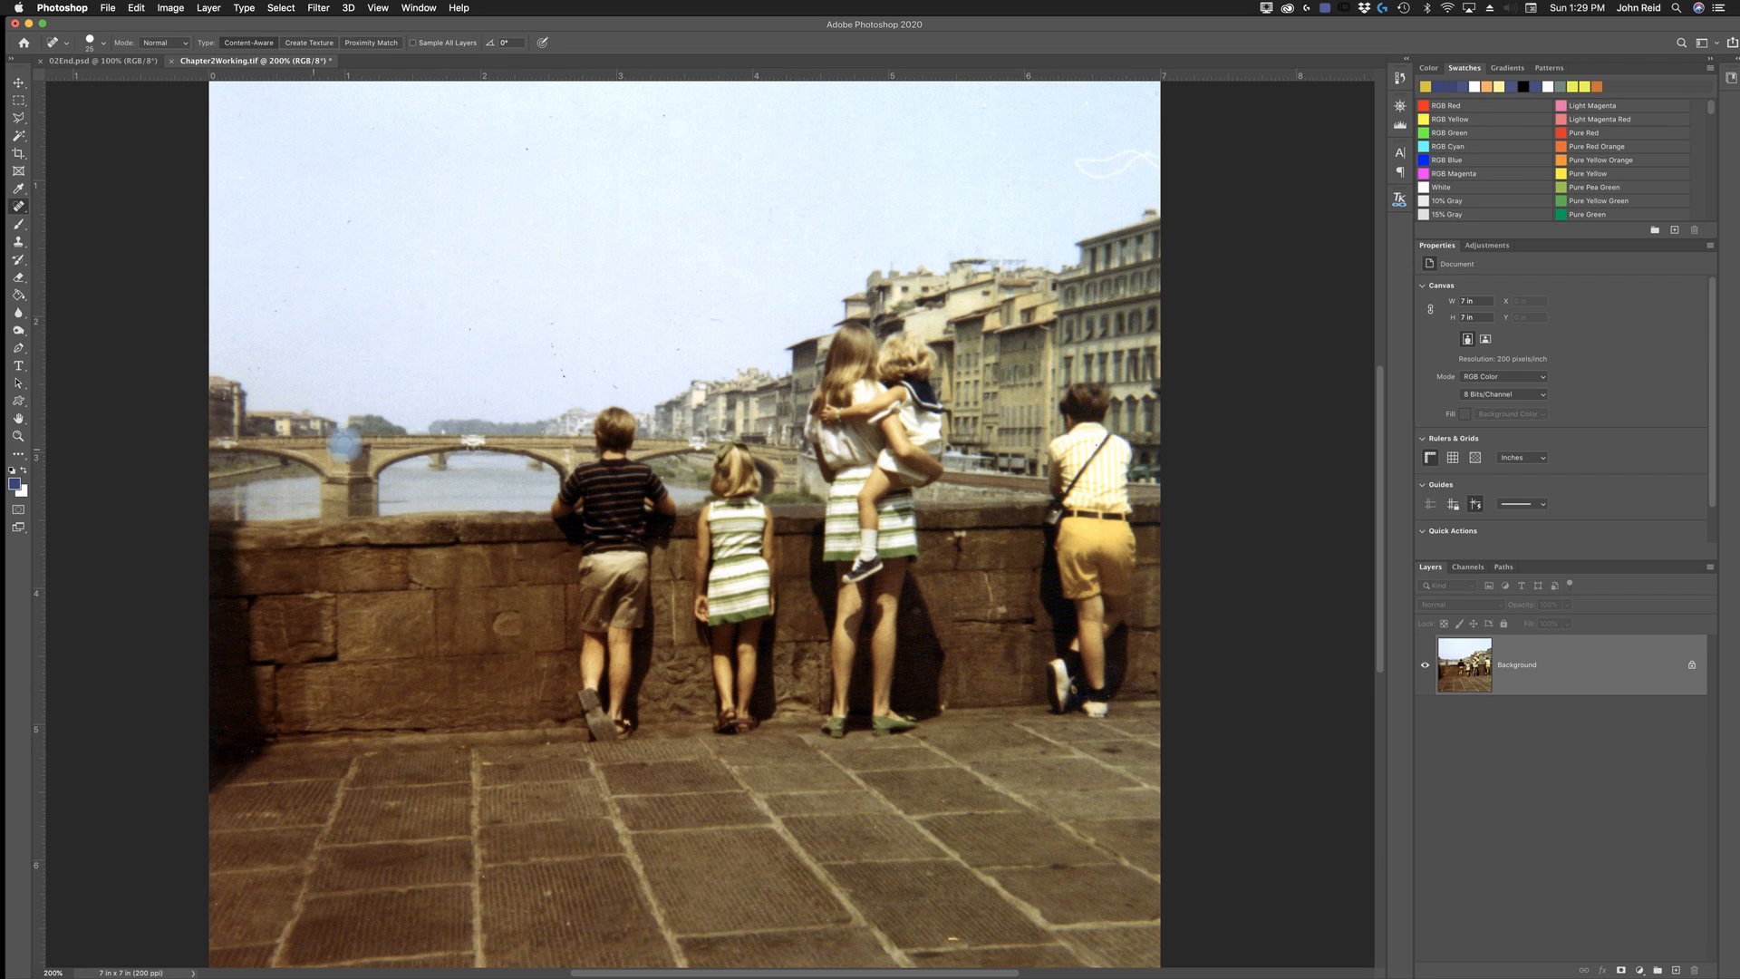
- Heal the dark specks and light scratch in the sky above the two smaller children and the bridge with the Spot Healing Brush
{"action": "key", "text": "z"}
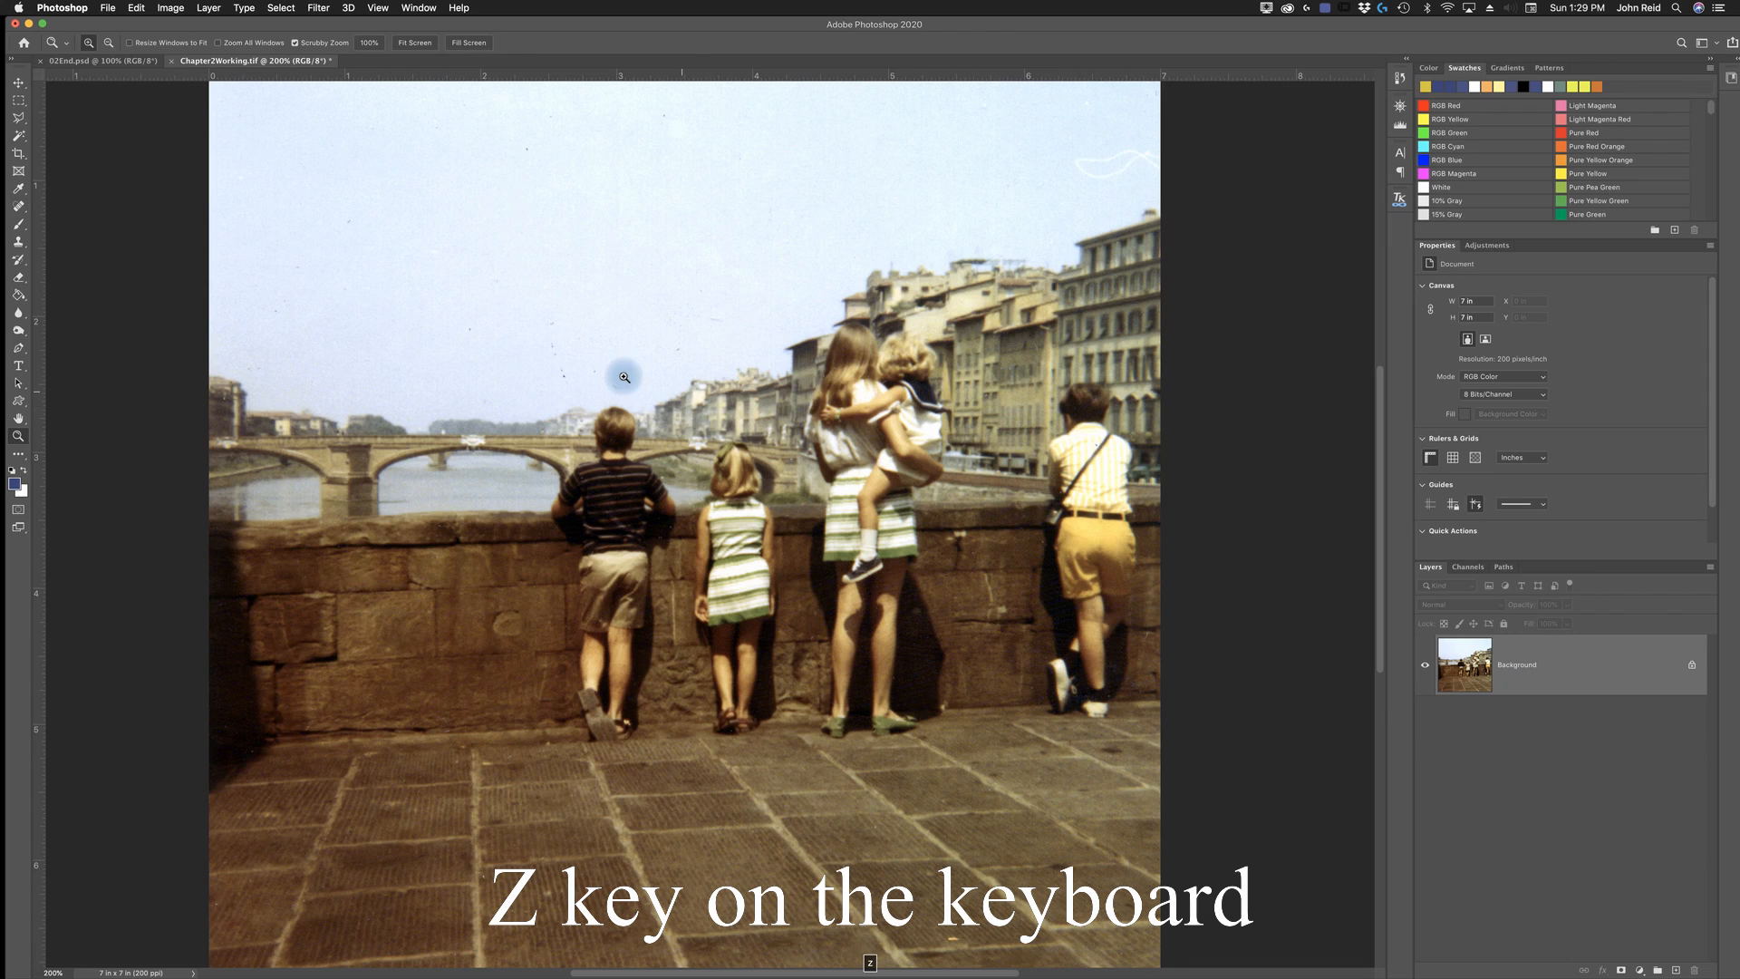
{"action": "left_click", "coordinate": [564, 363]}
{"action": "left_click", "coordinate": [553, 354]}
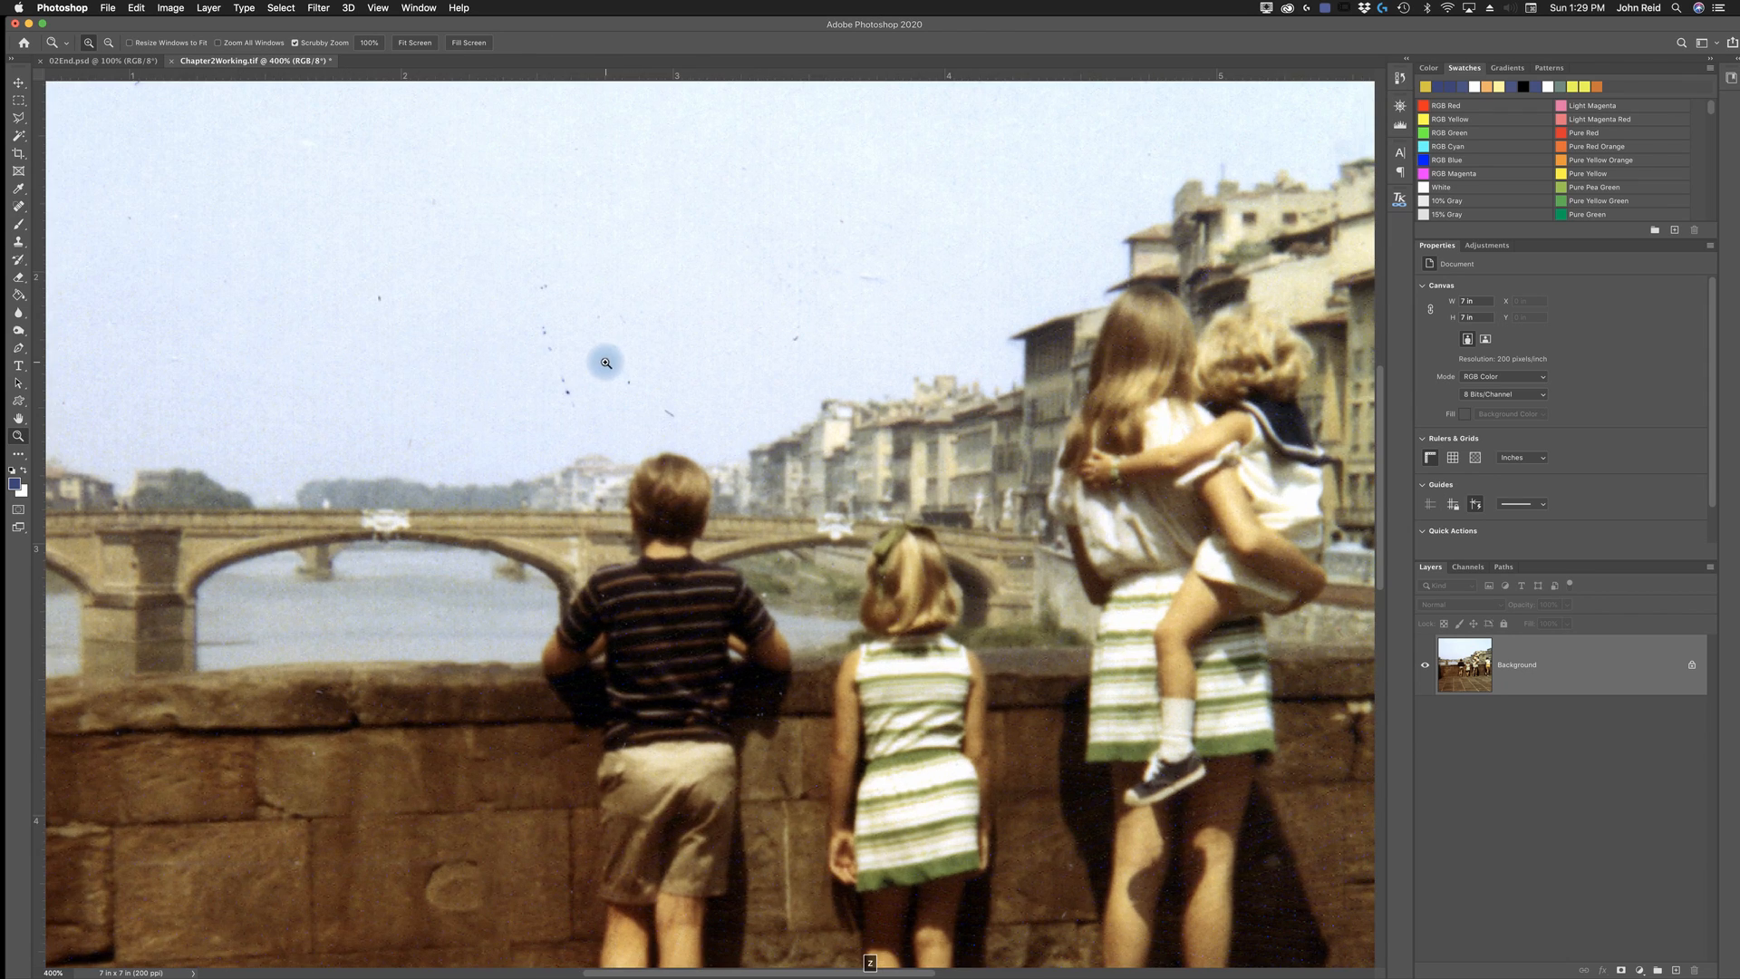
{"action": "key", "text": "j"}
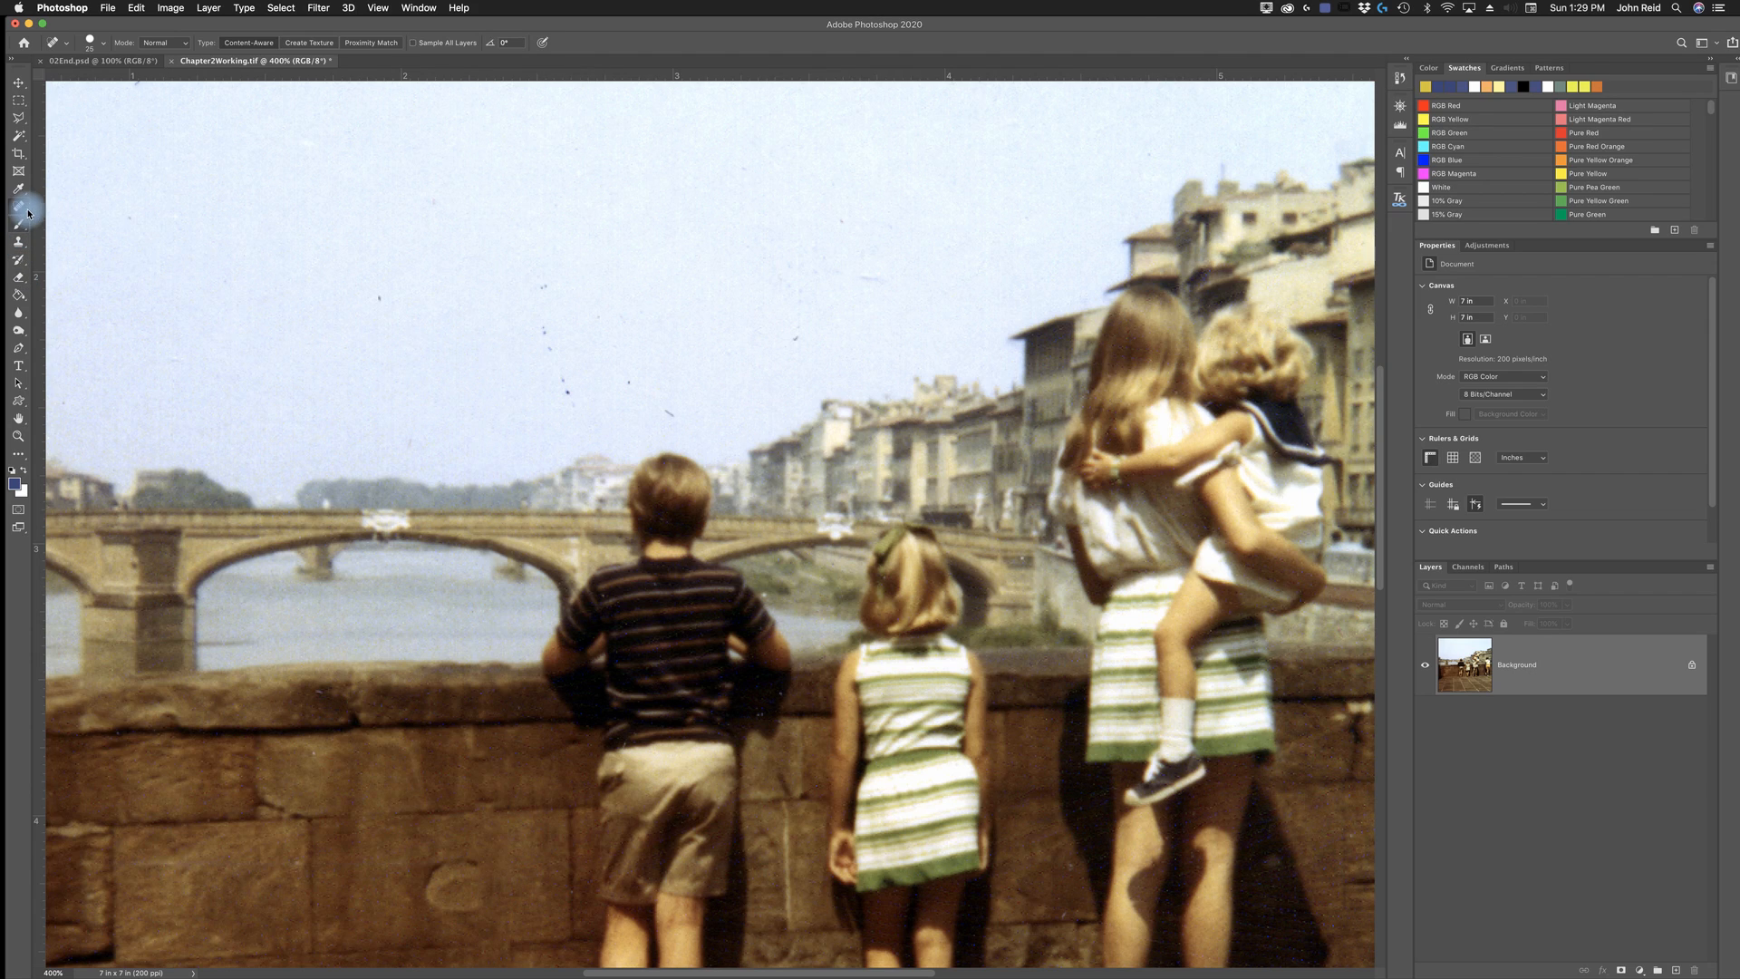
{"action": "left_click", "coordinate": [383, 300]}
{"action": "left_click", "coordinate": [432, 197]}
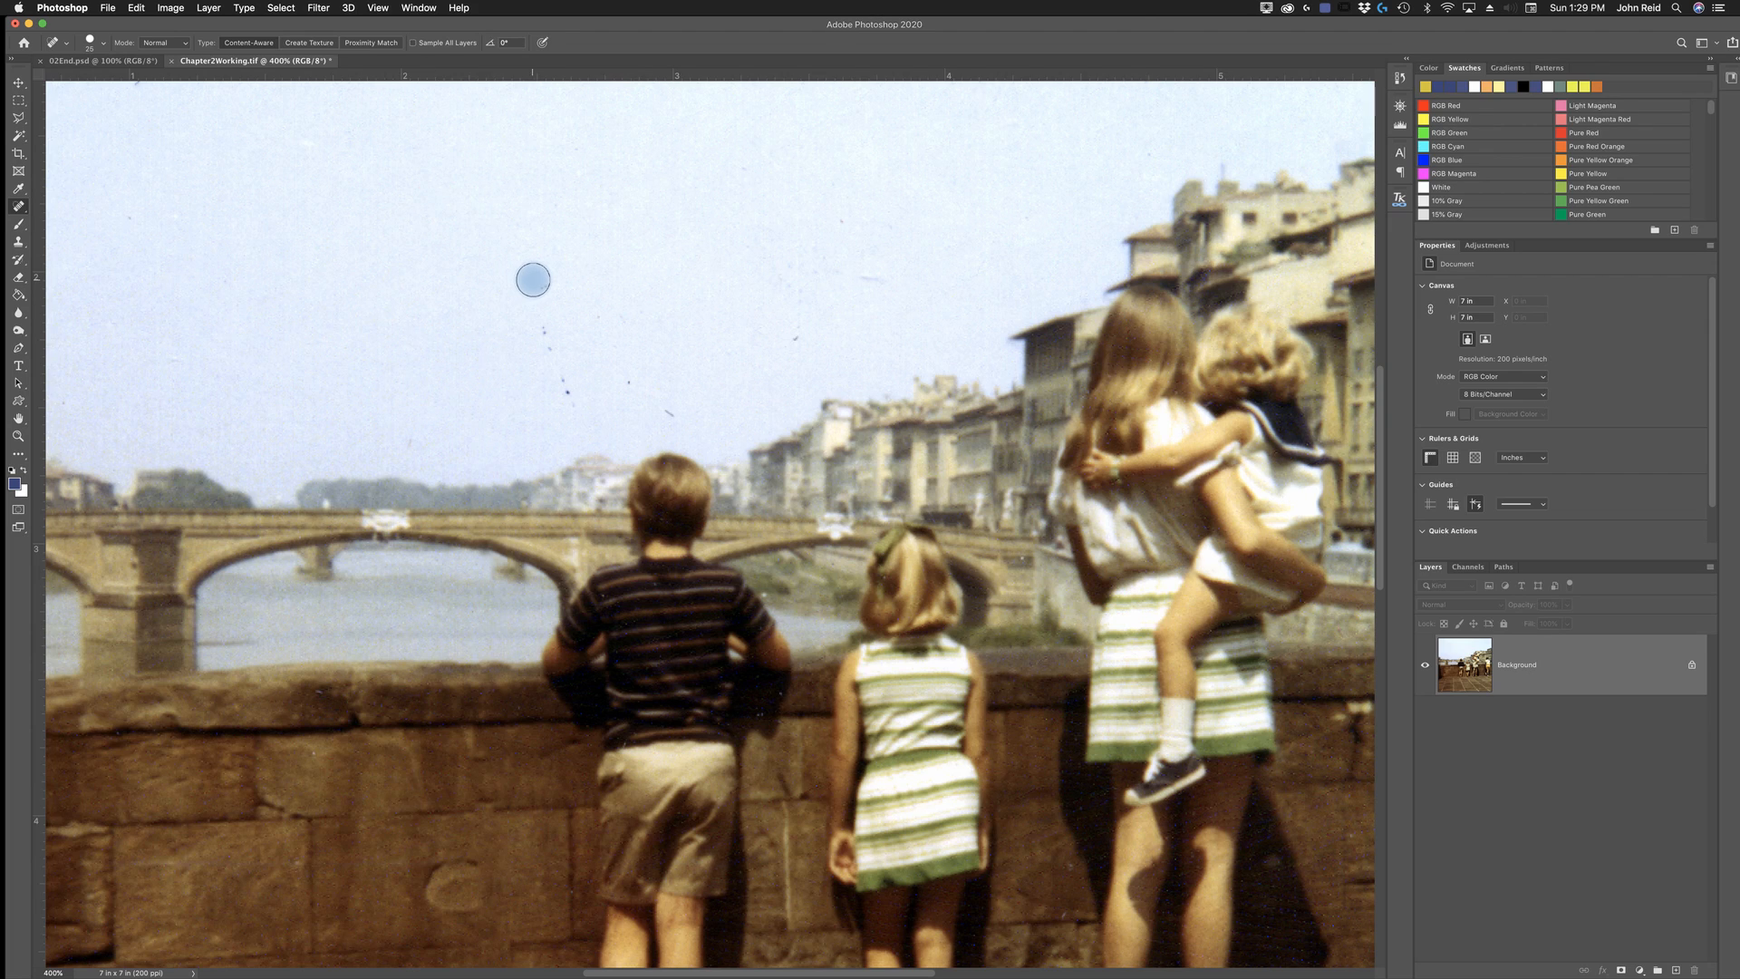
{"action": "mouse_move", "coordinate": [530, 314]}
{"action": "left_mouse_down"}
{"action": "mouse_move", "coordinate": [559, 409]}
{"action": "mouse_move", "coordinate": [693, 412]}
{"action": "left_mouse_up"}
{"action": "left_click", "coordinate": [797, 337]}
{"action": "left_click_drag", "start_coordinate": [791, 256], "coordinate": [887, 278]}
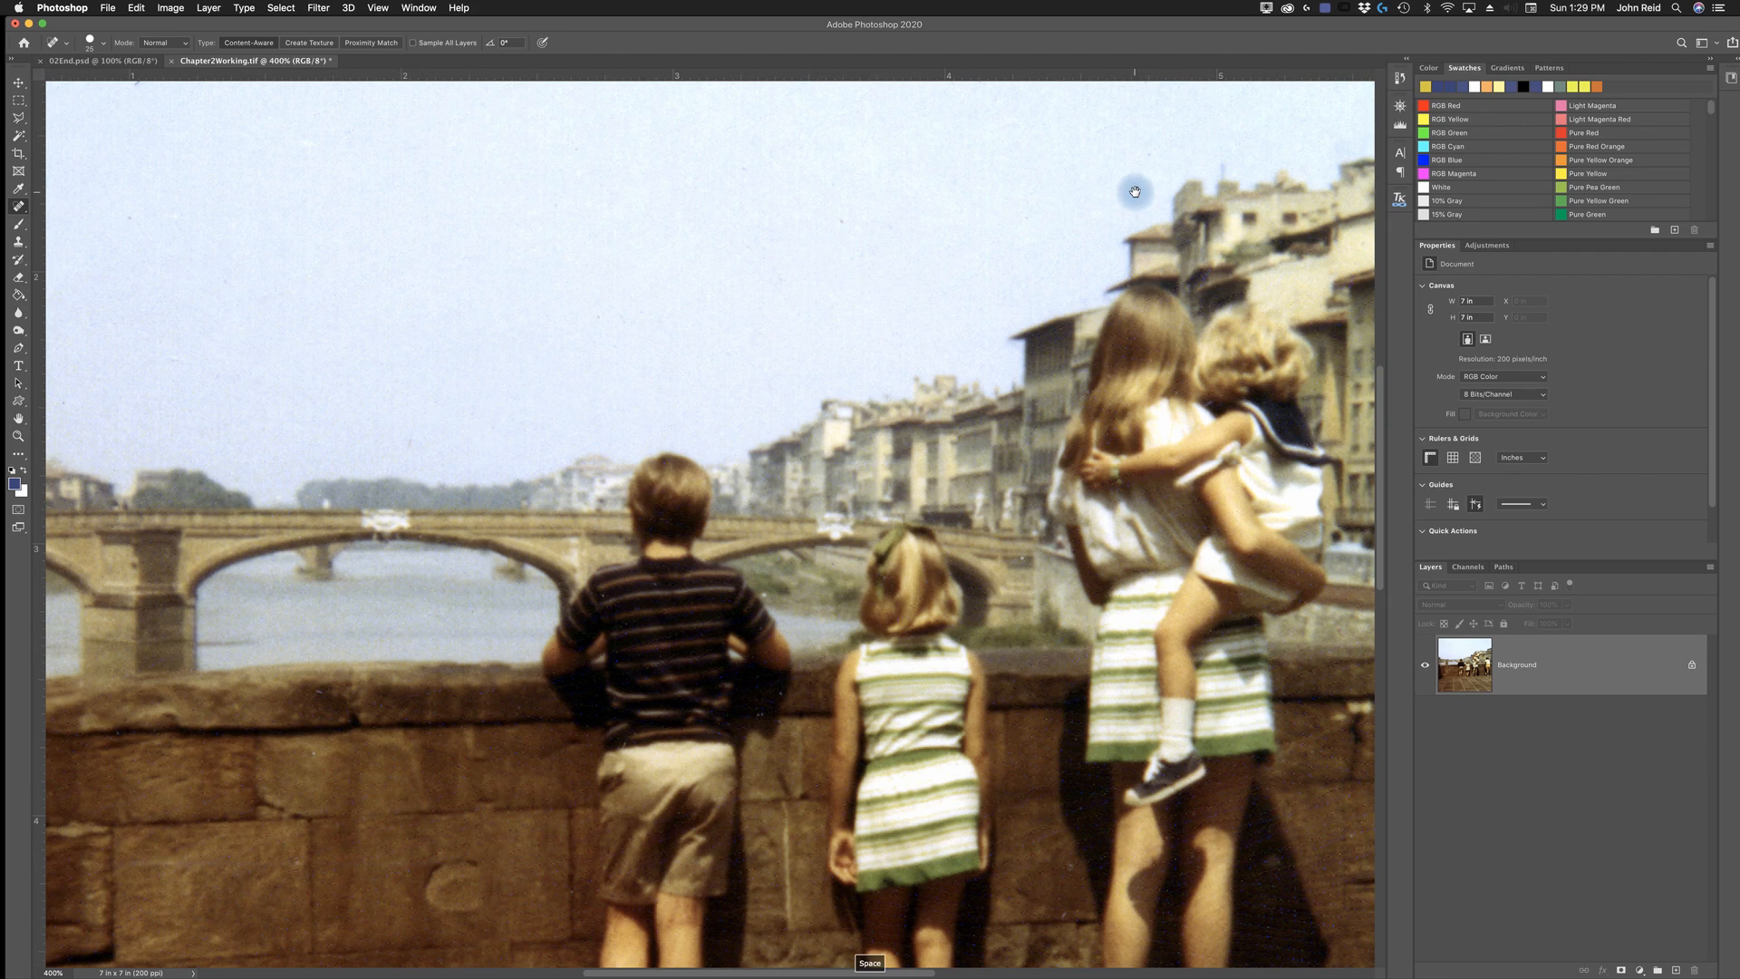
- Heal the white squiggle in the sky above the tall buildings near the photo's right edge
{"action": "key", "text": "space"}
{"action": "left_click_drag", "start_coordinate": [1145, 167], "coordinate": [622, 489]}
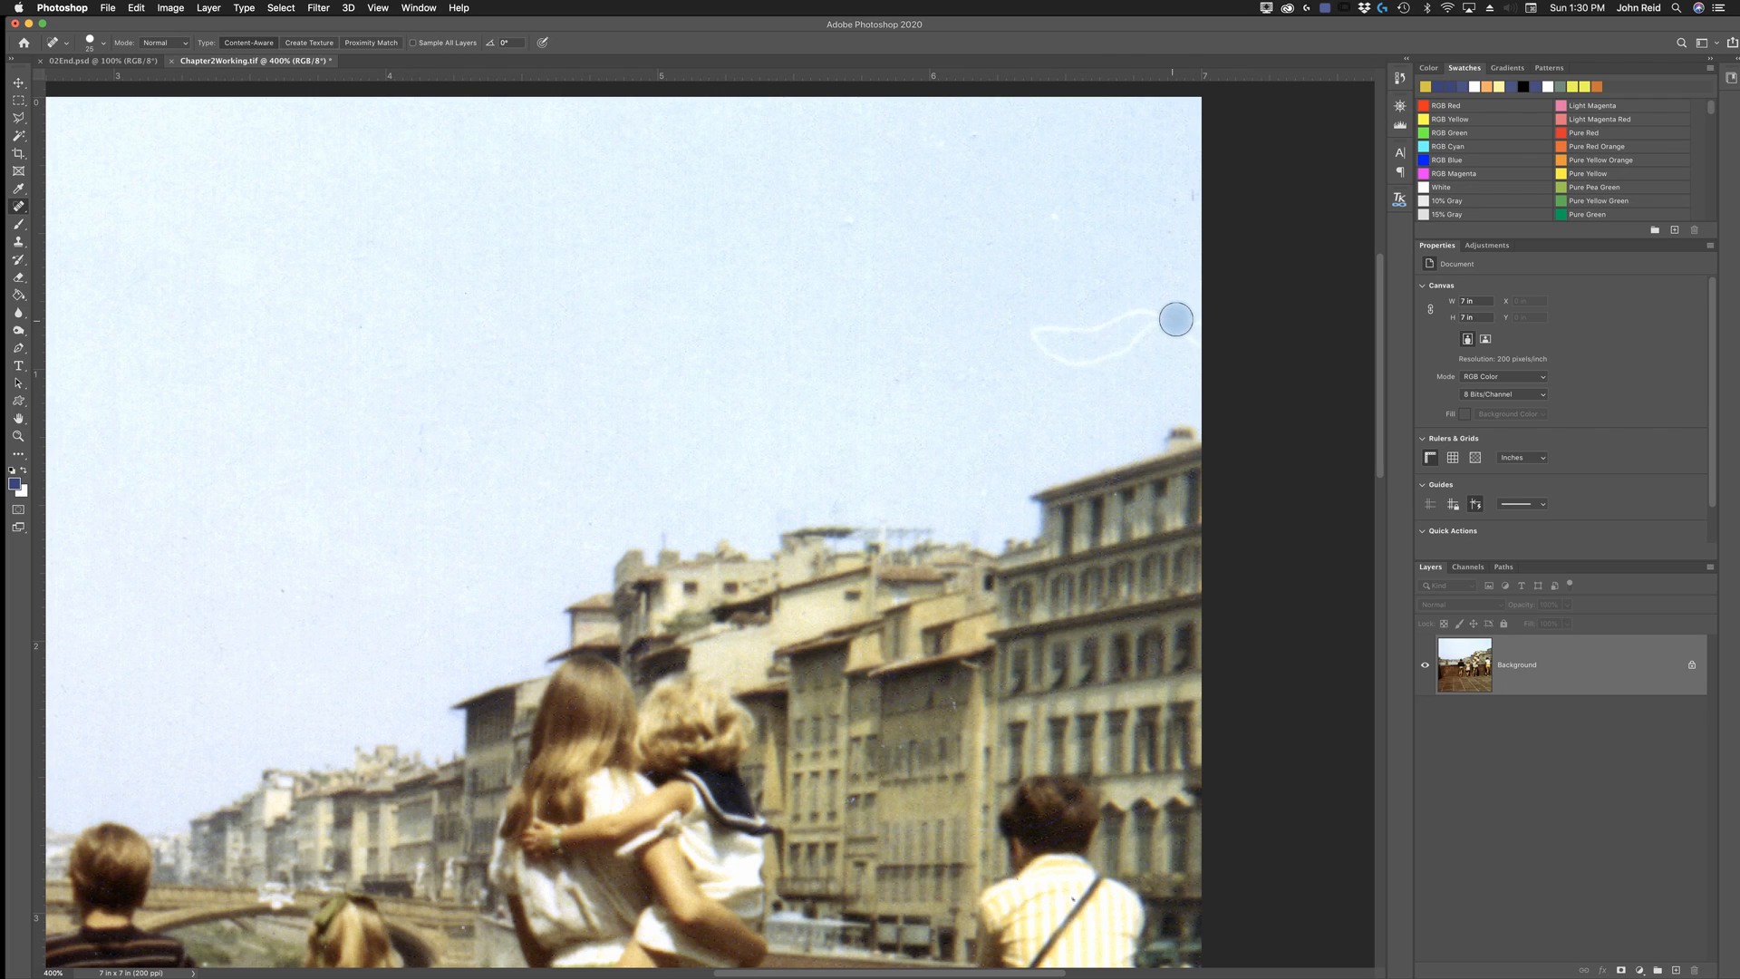
{"action": "mouse_move", "coordinate": [1191, 346]}
{"action": "left_mouse_down"}
{"action": "mouse_move", "coordinate": [1127, 316]}
{"action": "mouse_move", "coordinate": [1027, 332]}
{"action": "mouse_move", "coordinate": [1078, 357]}
{"action": "mouse_move", "coordinate": [1196, 317]}
{"action": "left_mouse_up"}
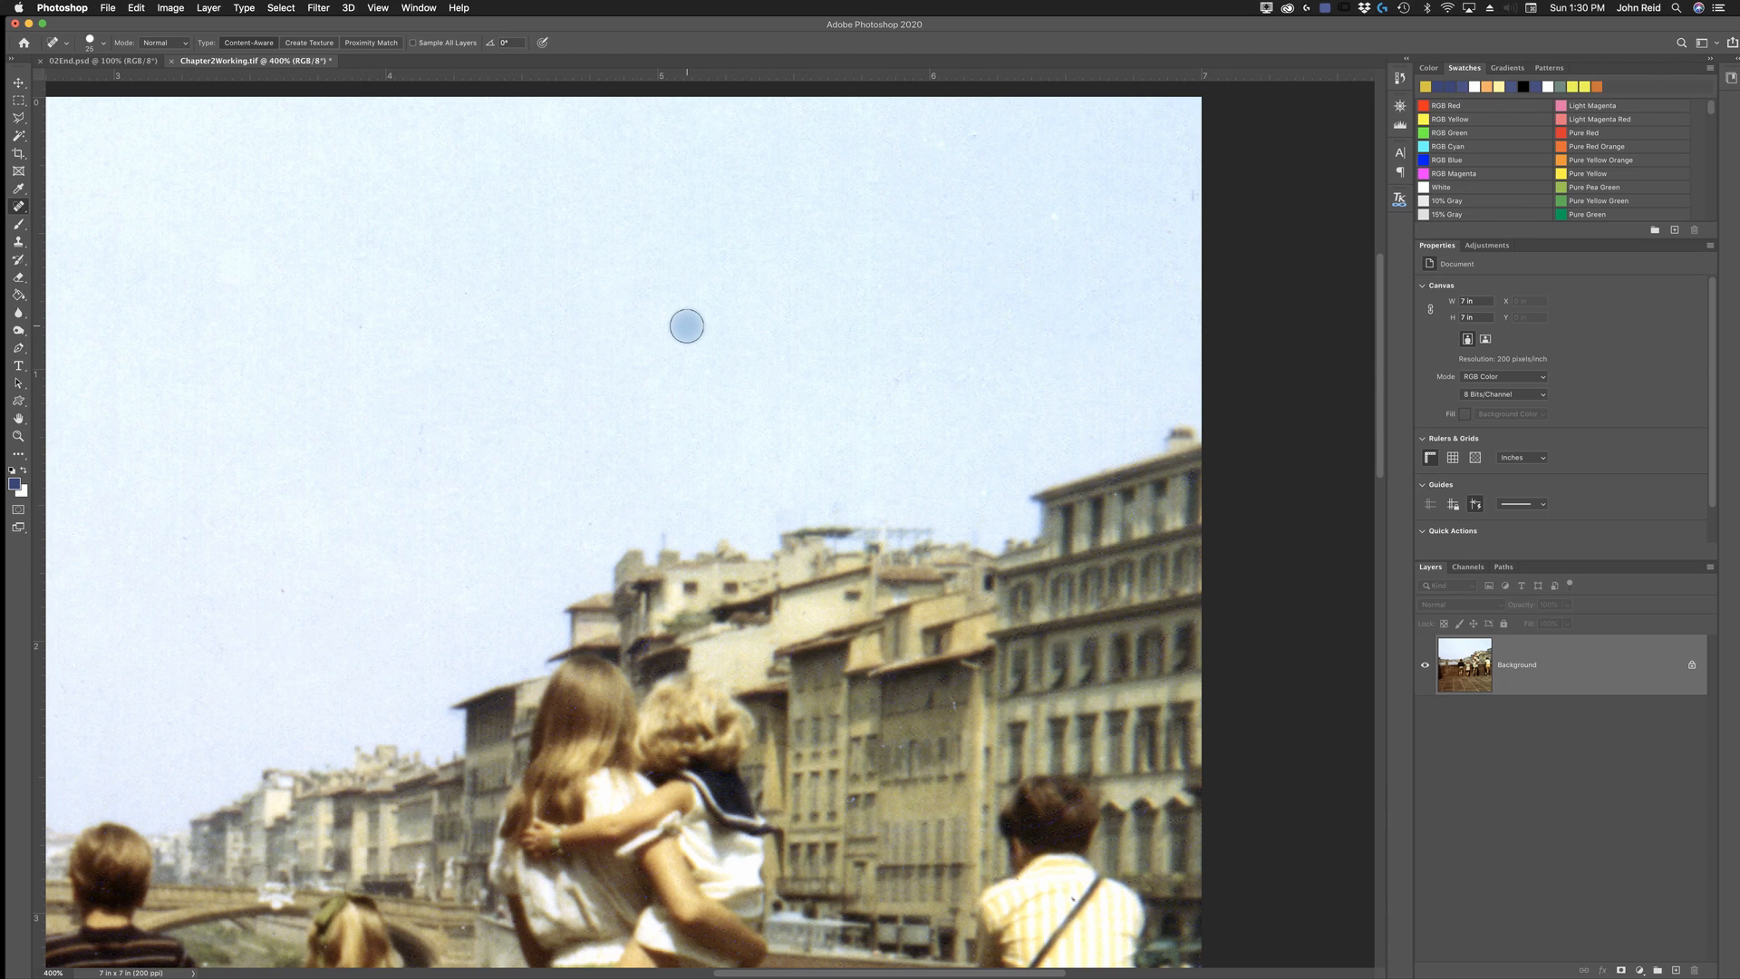
- Heal the leftover piece of the vertical crease in the sky at the photo's upper edge
{"action": "key", "text": "space"}
{"action": "mouse_move", "coordinate": [505, 392]}
{"action": "left_mouse_down"}
{"action": "mouse_move", "coordinate": [668, 411]}
{"action": "mouse_move", "coordinate": [1130, 396]}
{"action": "left_mouse_up"}
{"action": "left_click_drag", "start_coordinate": [843, 323], "coordinate": [861, 399]}
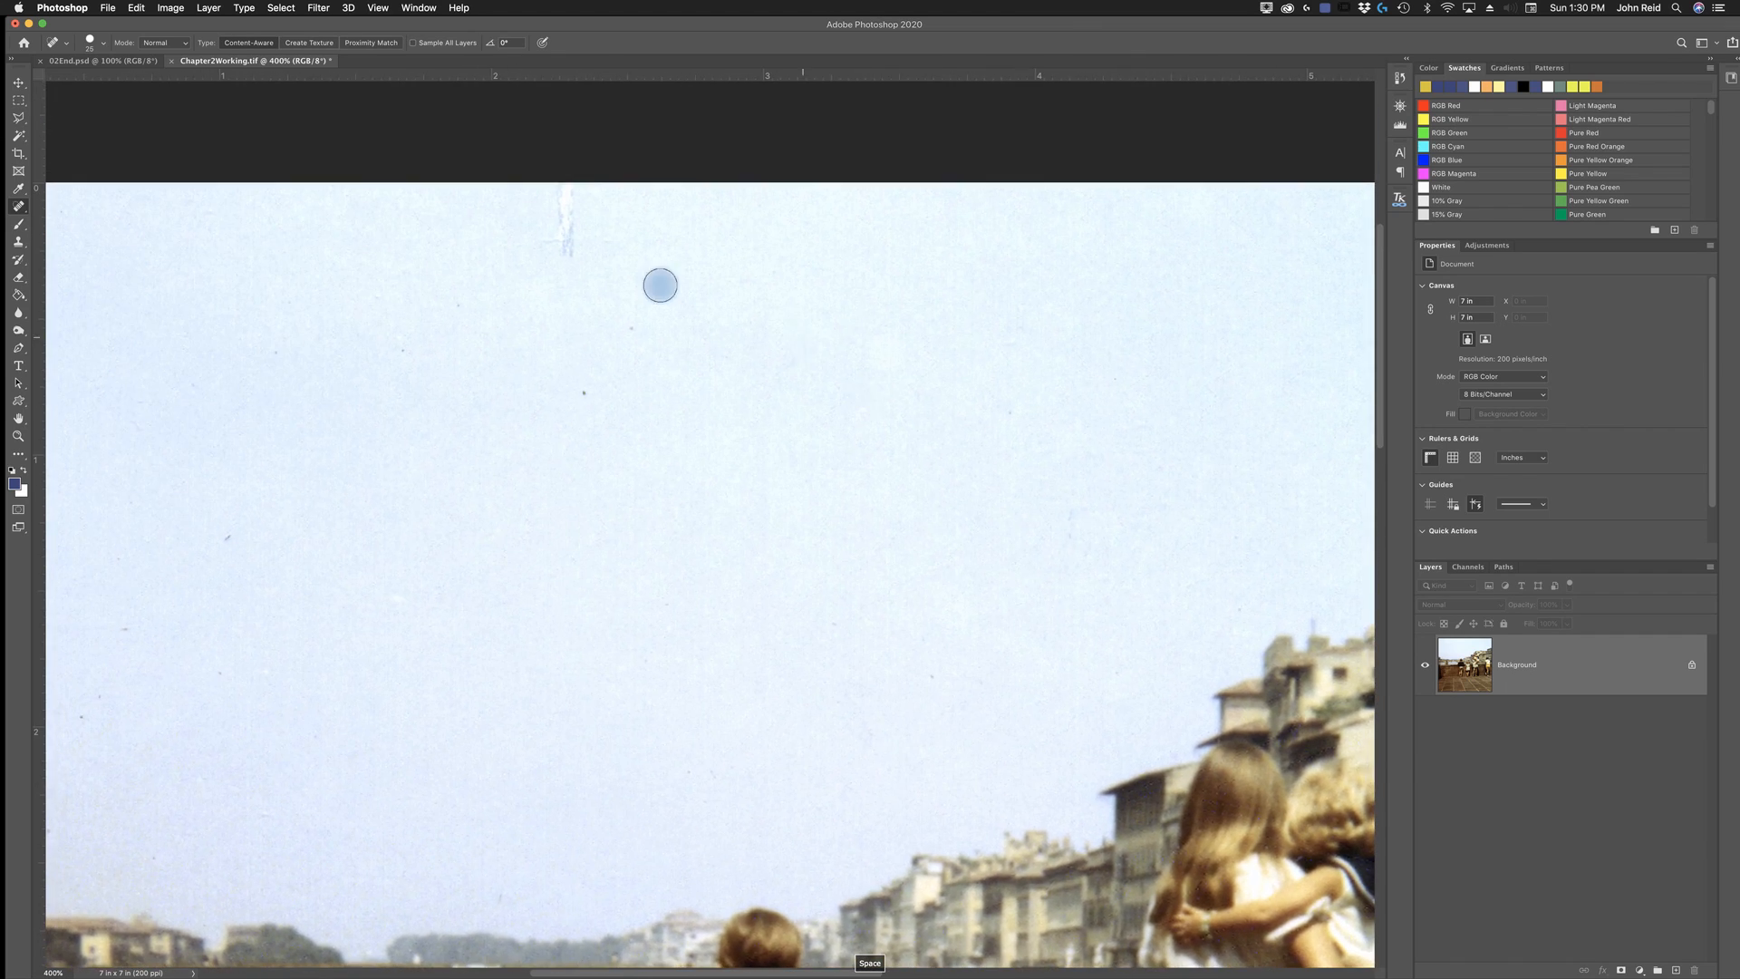
{"action": "left_click_drag", "start_coordinate": [563, 175], "coordinate": [560, 266]}
- Heal the remaining dark specks across the left part of the sky and fit the whole photo in view
{"action": "key", "text": "space"}
{"action": "left_click_drag", "start_coordinate": [636, 433], "coordinate": [893, 377]}
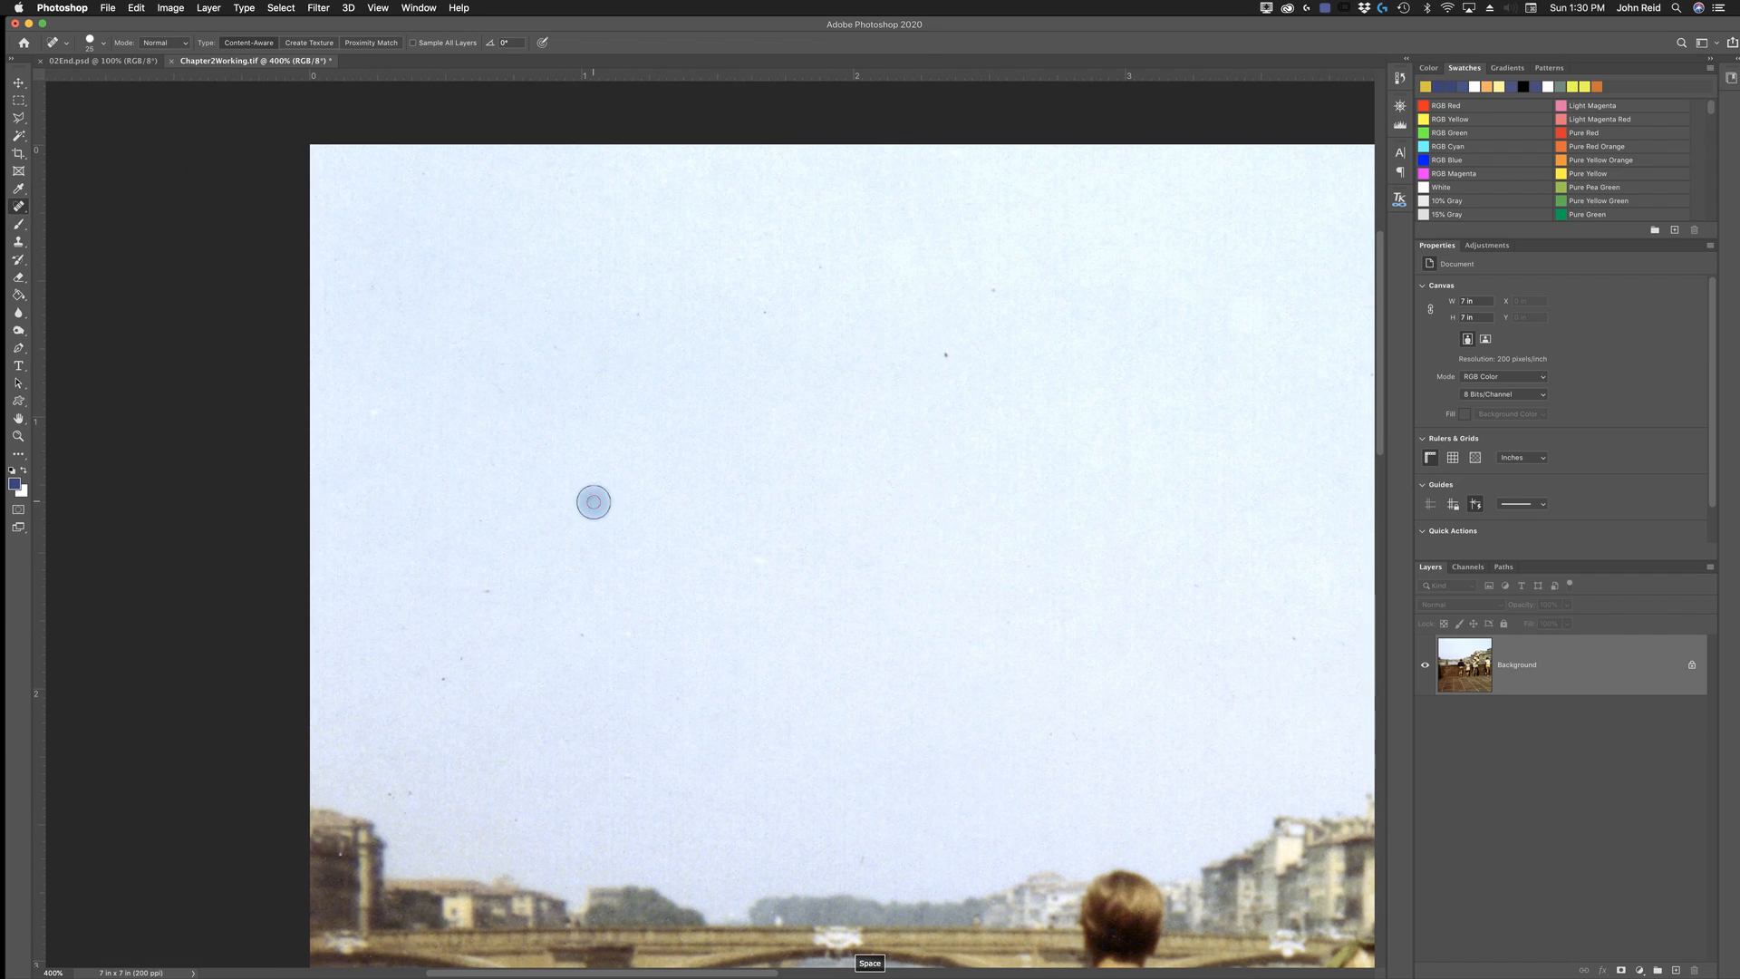
{"action": "left_click", "coordinate": [943, 354]}
{"action": "left_click", "coordinate": [993, 295]}
{"action": "left_click", "coordinate": [809, 269]}
{"action": "left_click", "coordinate": [765, 306]}
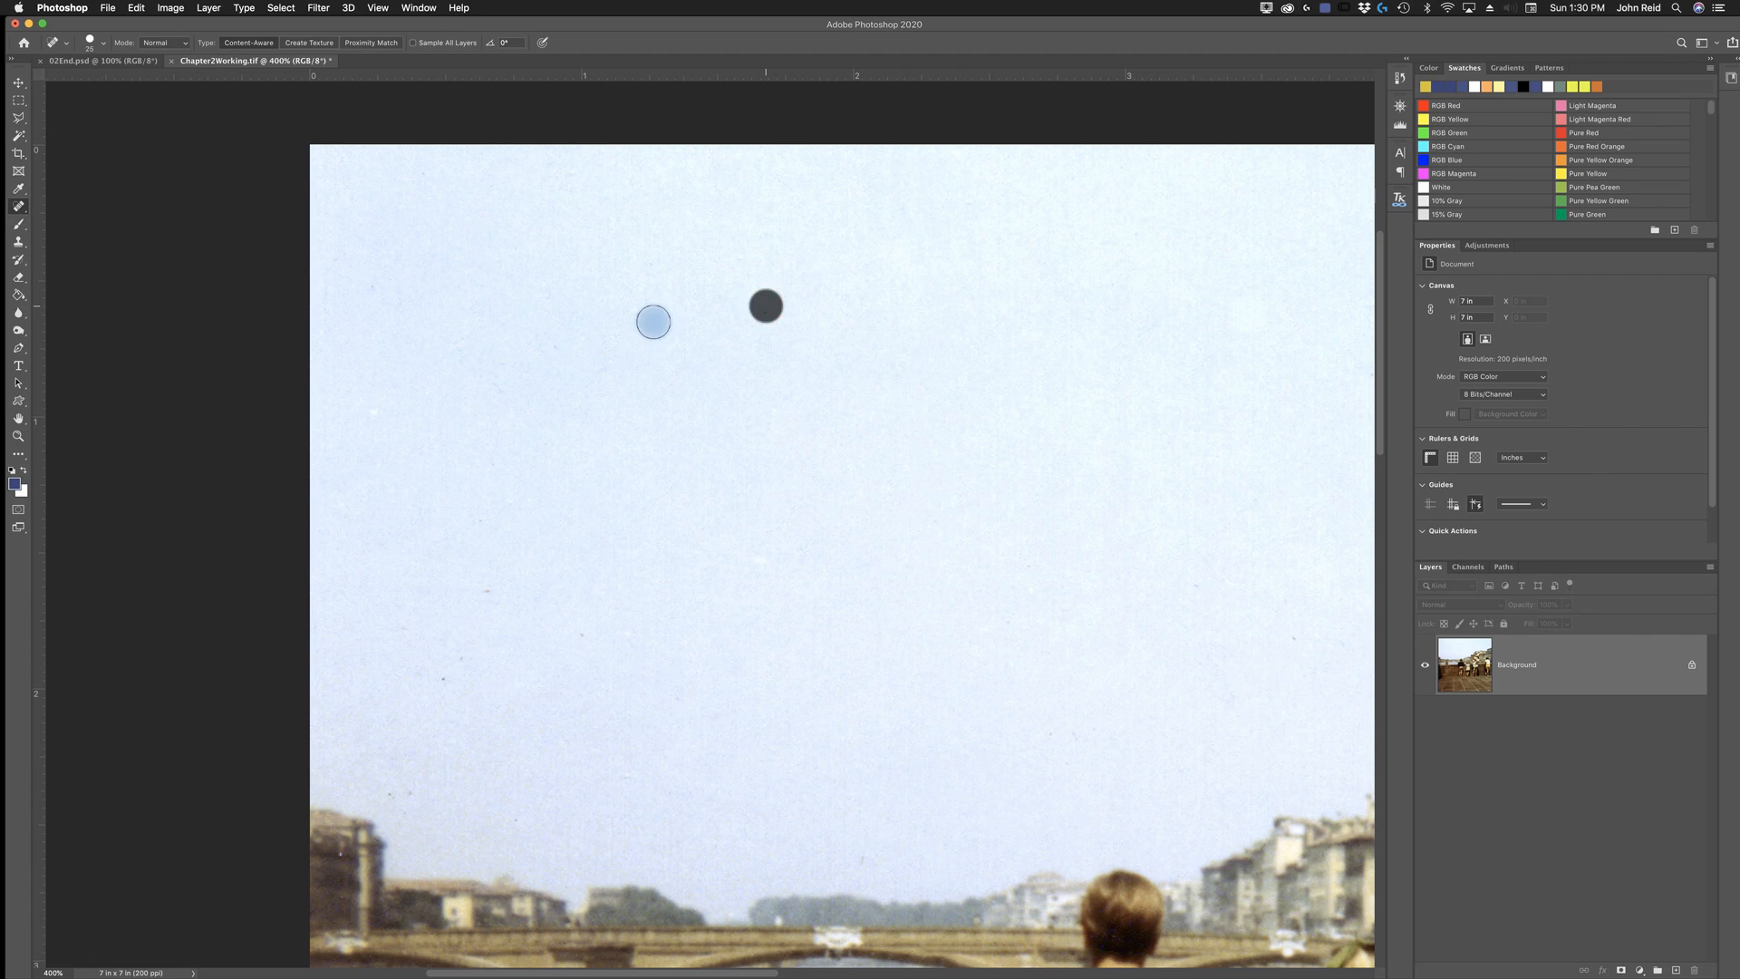
{"action": "left_click", "coordinate": [646, 315]}
{"action": "left_click", "coordinate": [491, 586]}
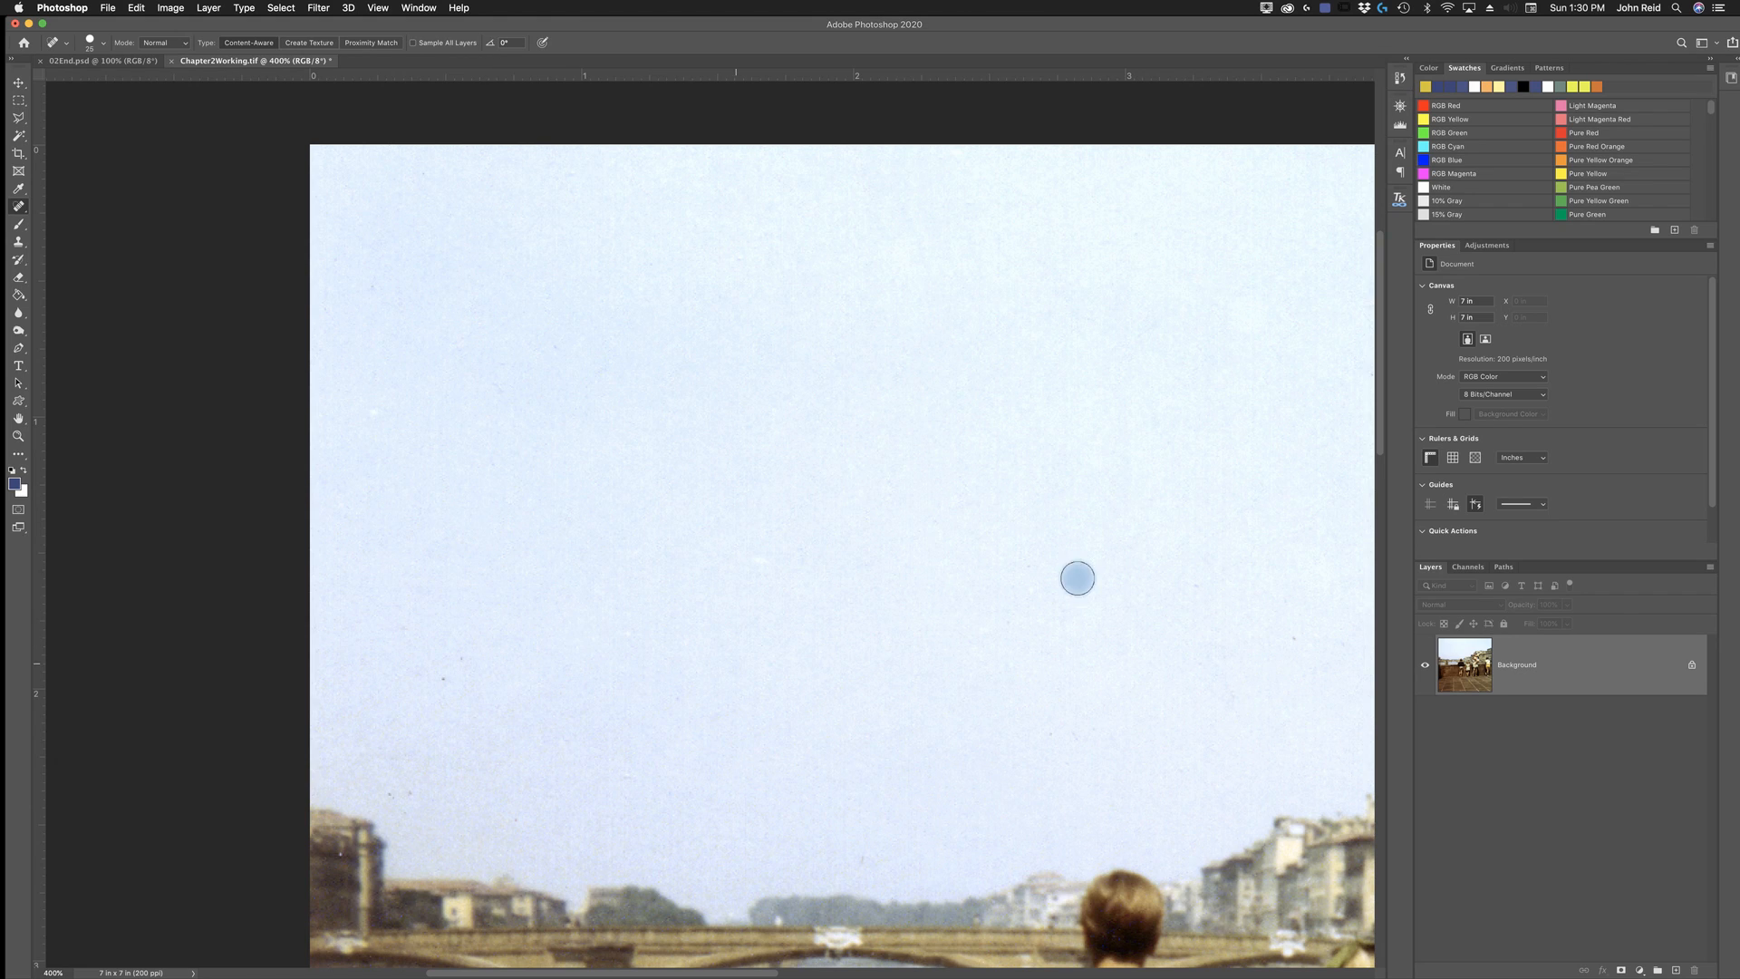
{"action": "left_click", "coordinate": [1011, 635]}
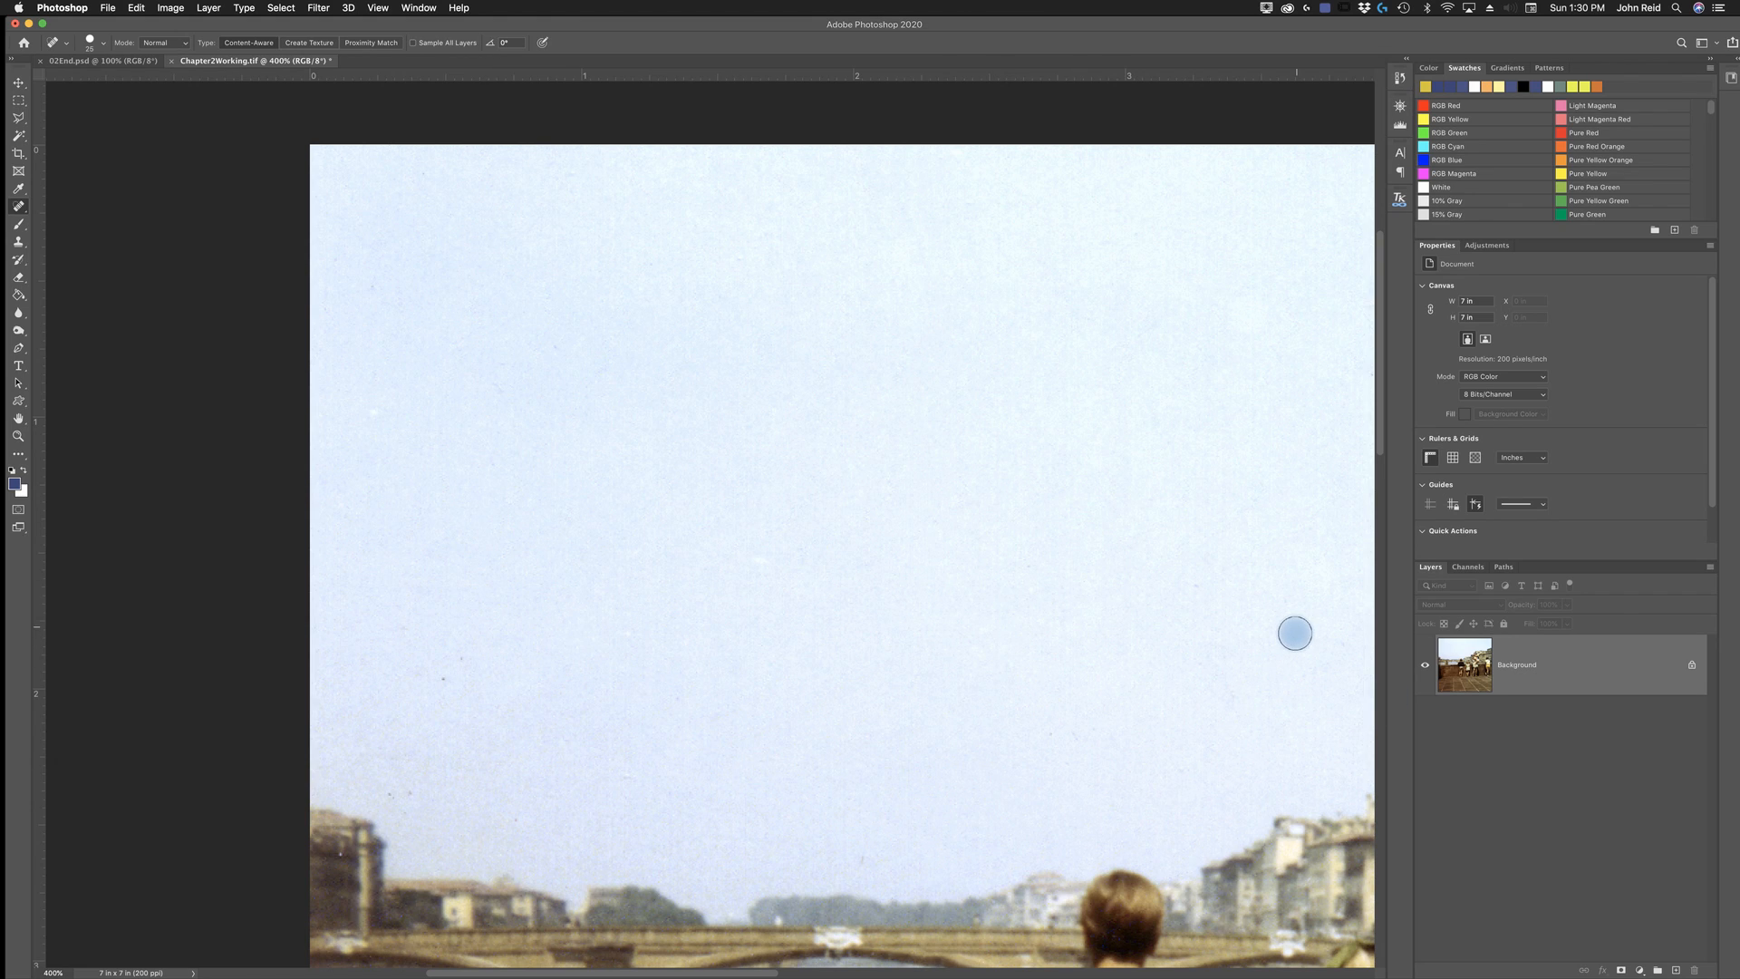
{"action": "left_click", "coordinate": [417, 803]}
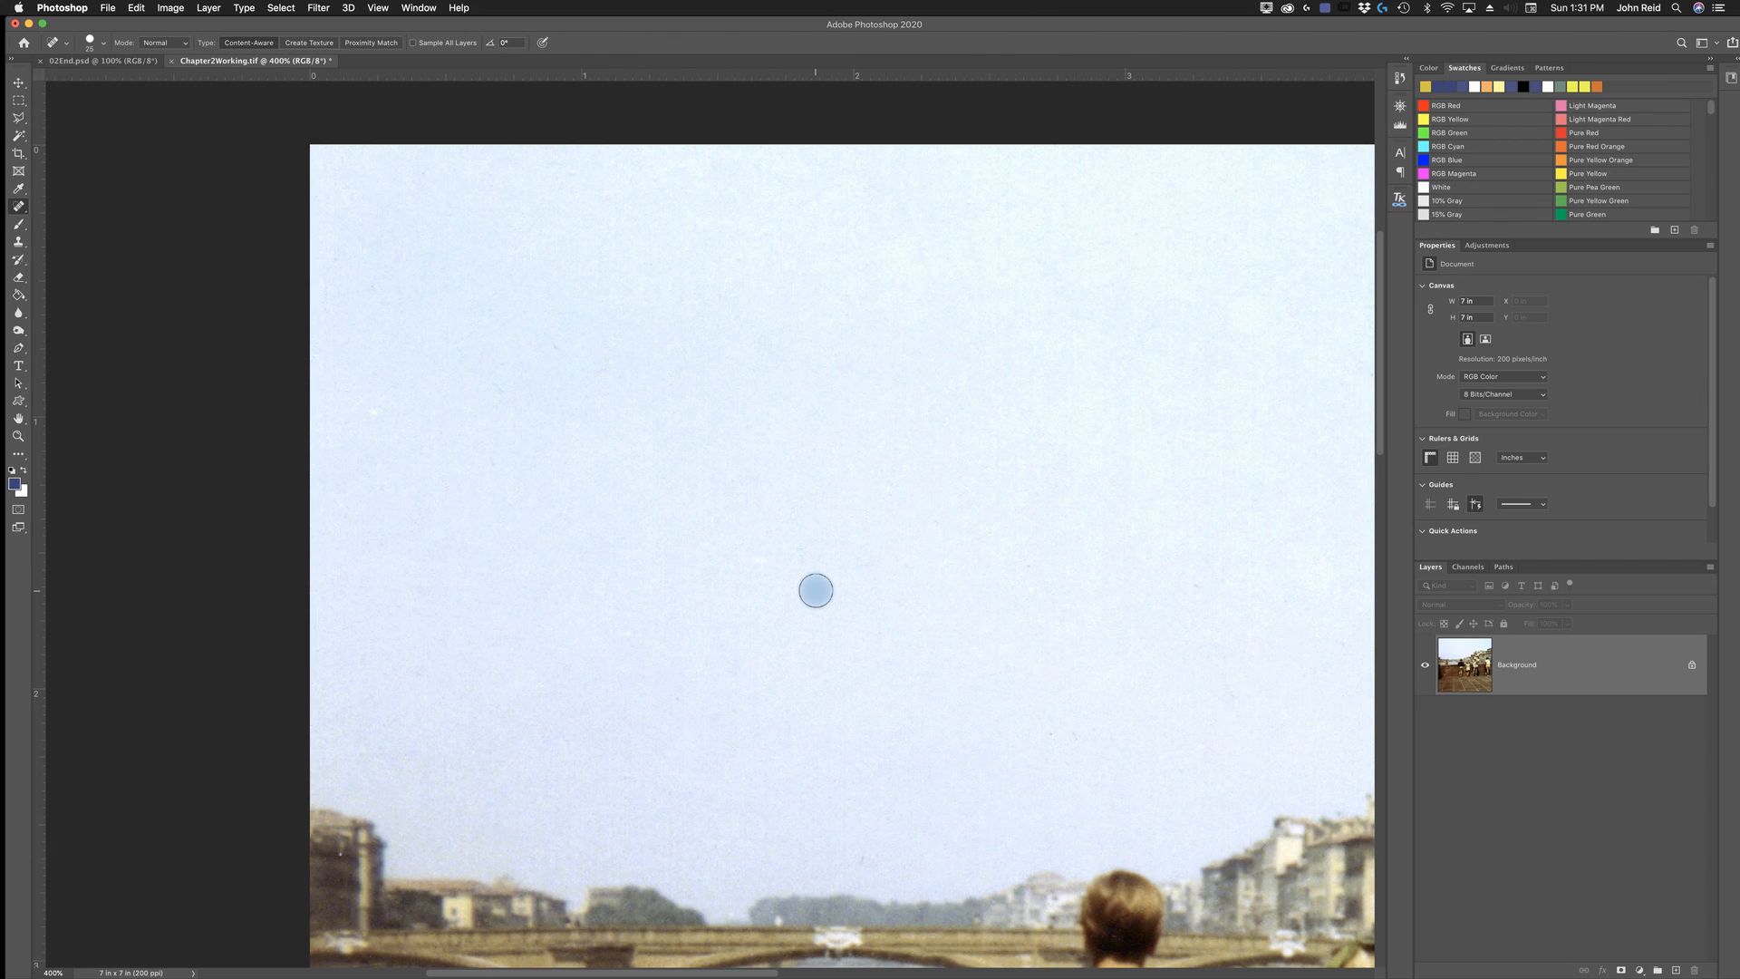
{"action": "left_click", "coordinate": [816, 590]}
{"action": "key", "text": "super+0"}
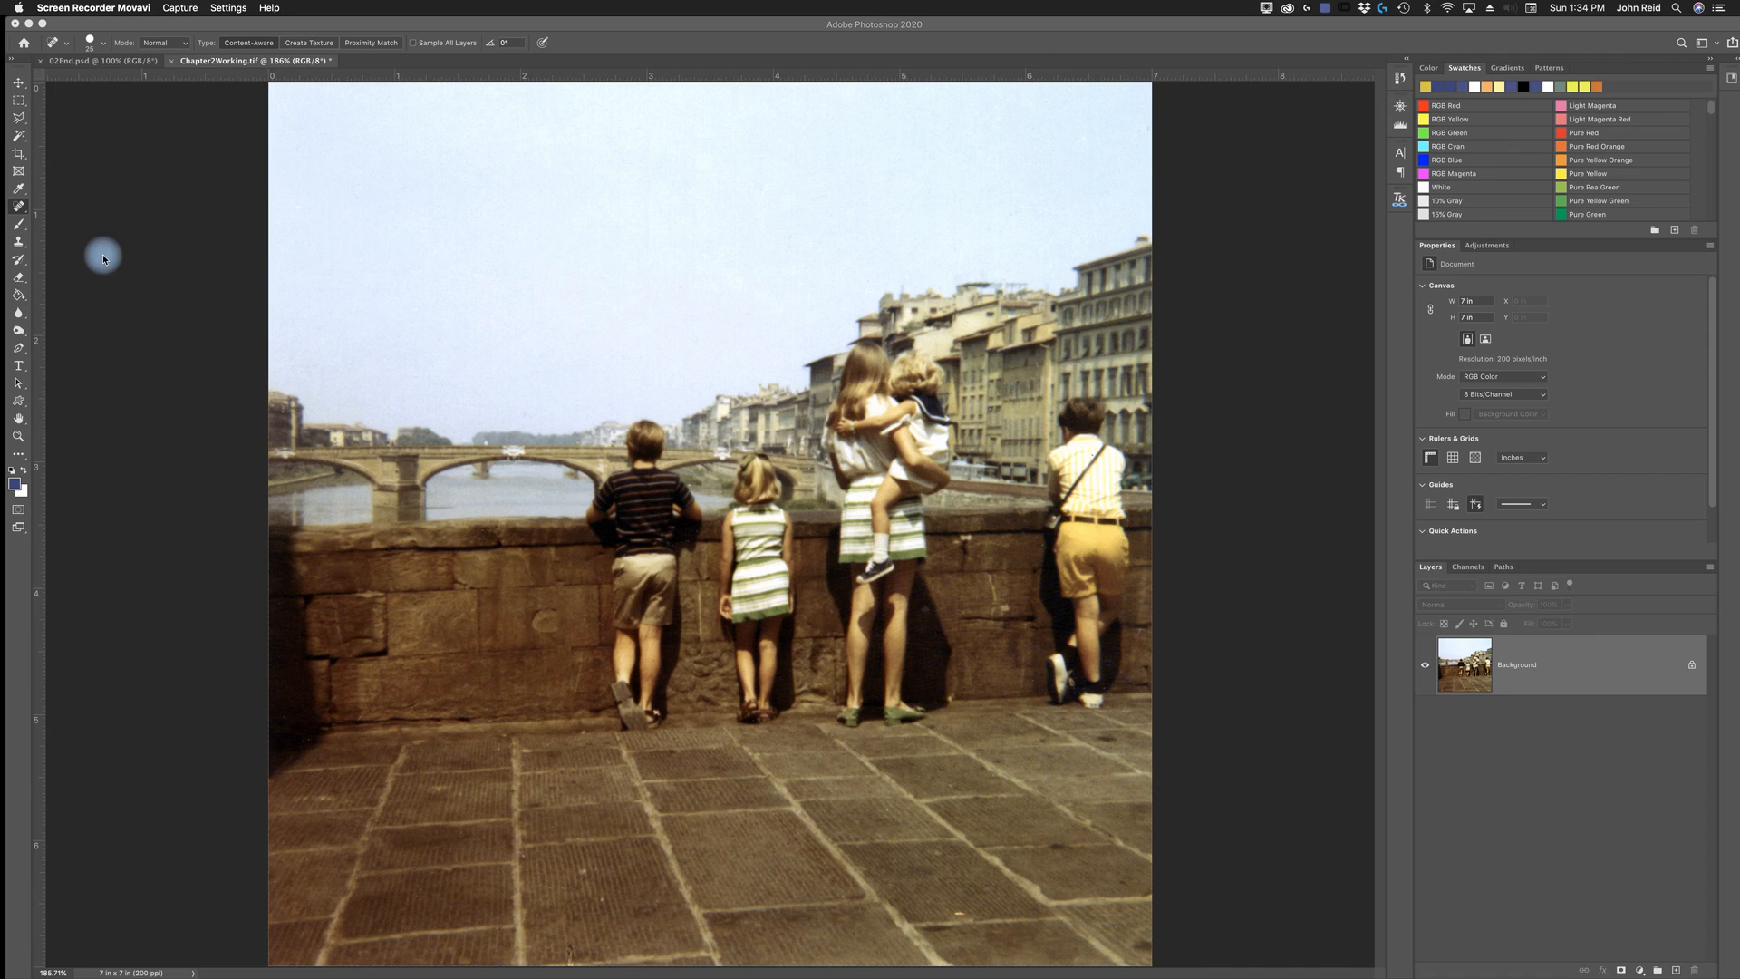
- Switch to the Patch tool in Content-Aware mode with Structure set to 4
{"action": "left_click", "coordinate": [19, 209]}
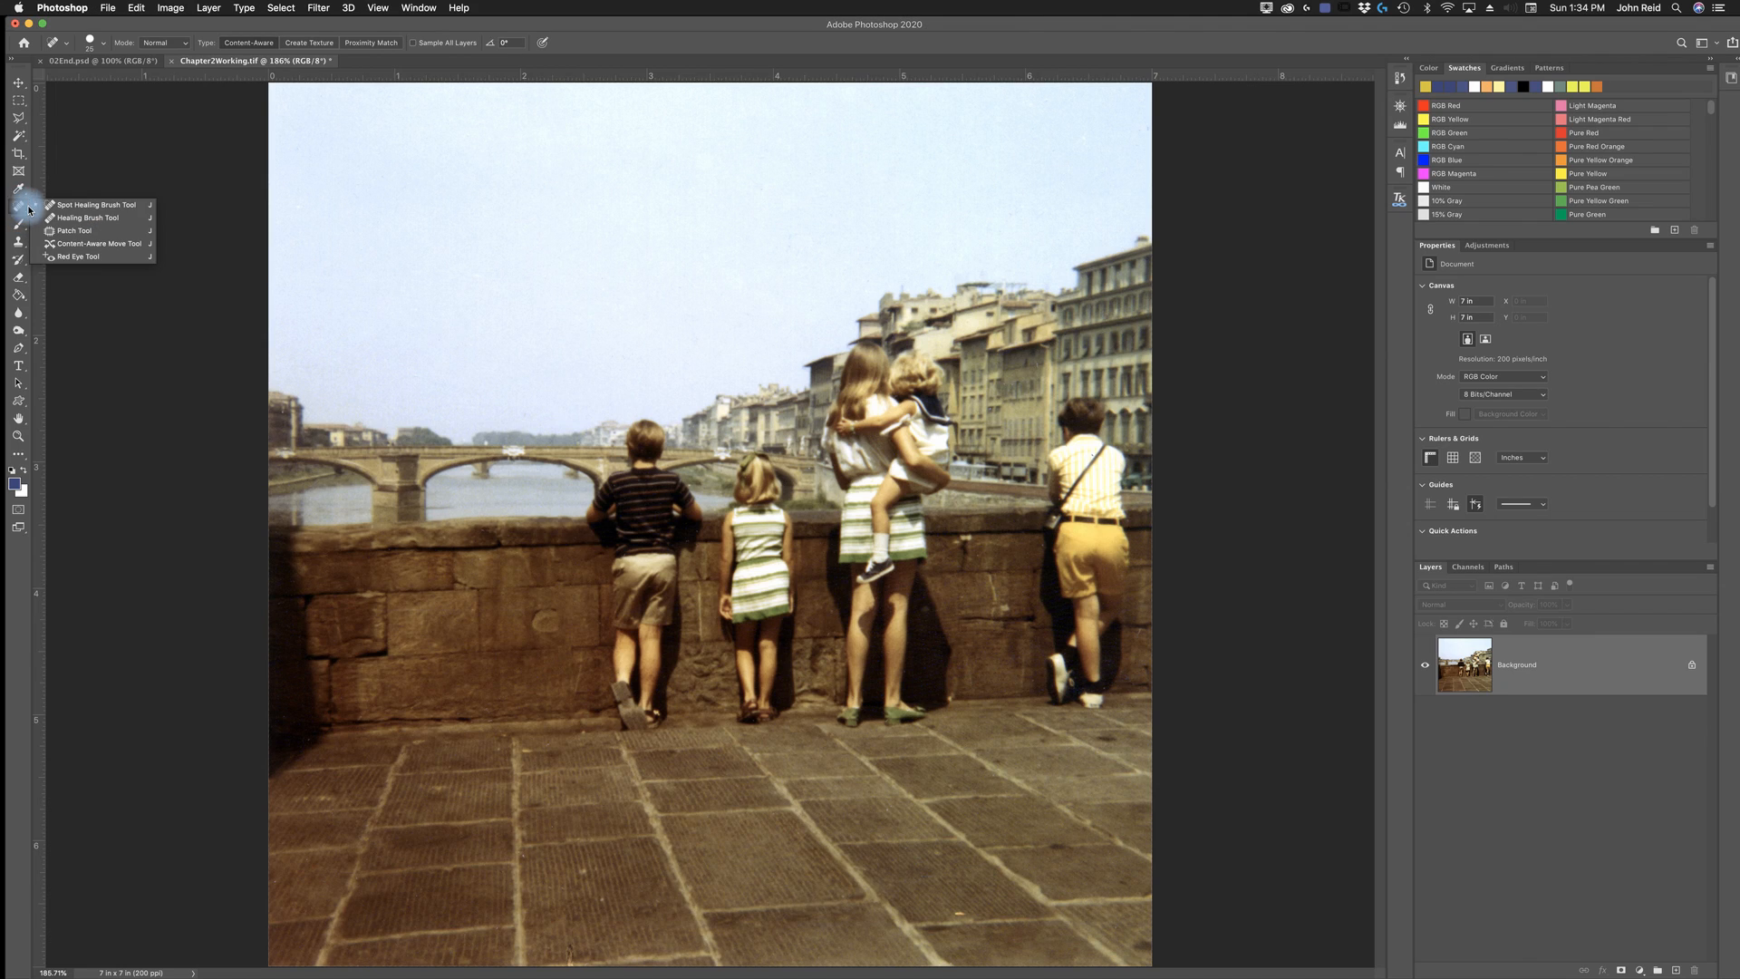
{"action": "left_click", "coordinate": [88, 232]}
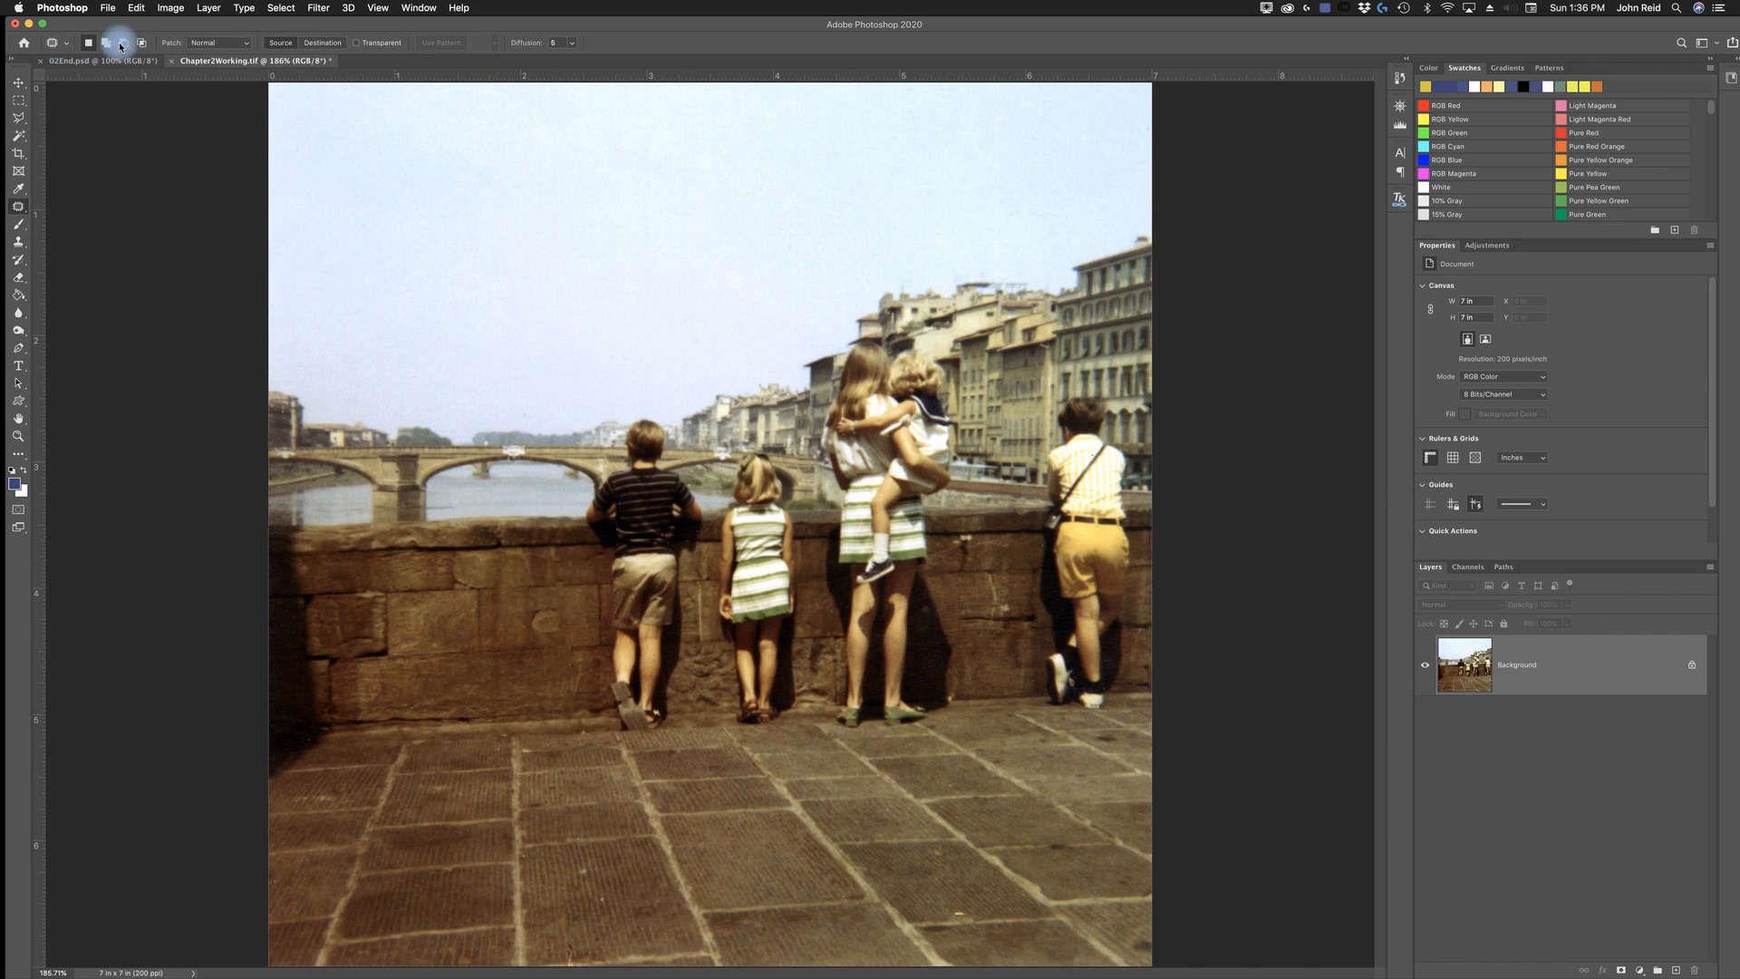
{"action": "left_click", "coordinate": [248, 44]}
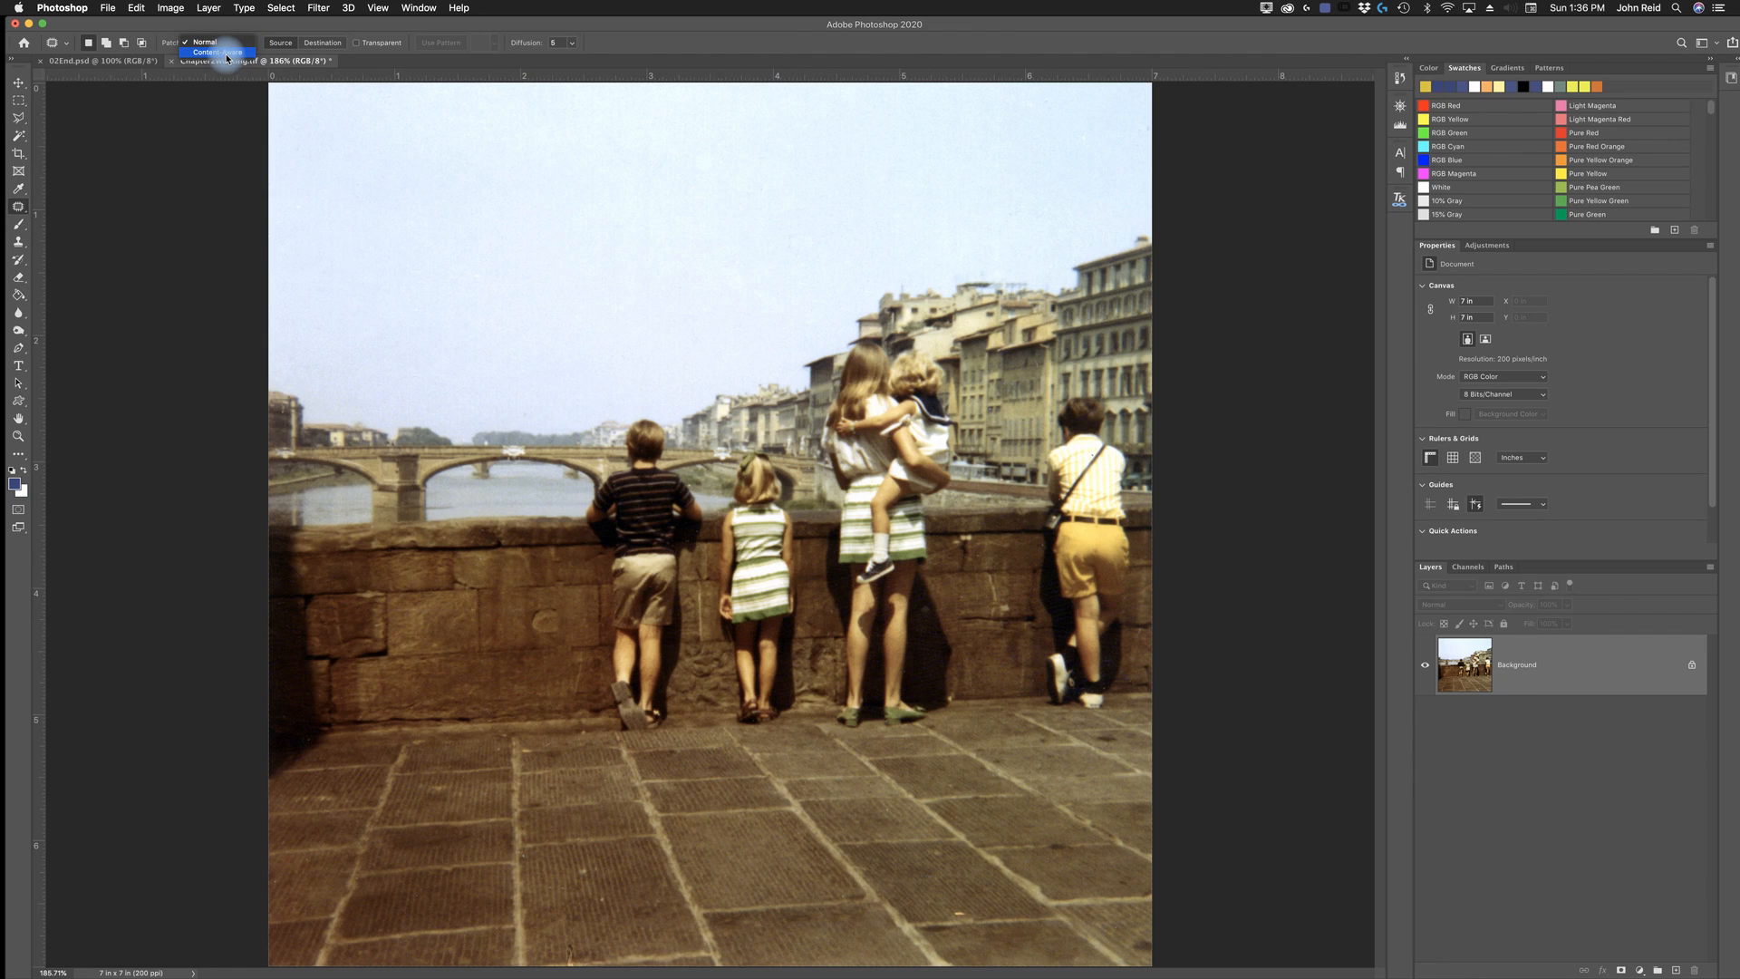
{"action": "left_click", "coordinate": [226, 53]}
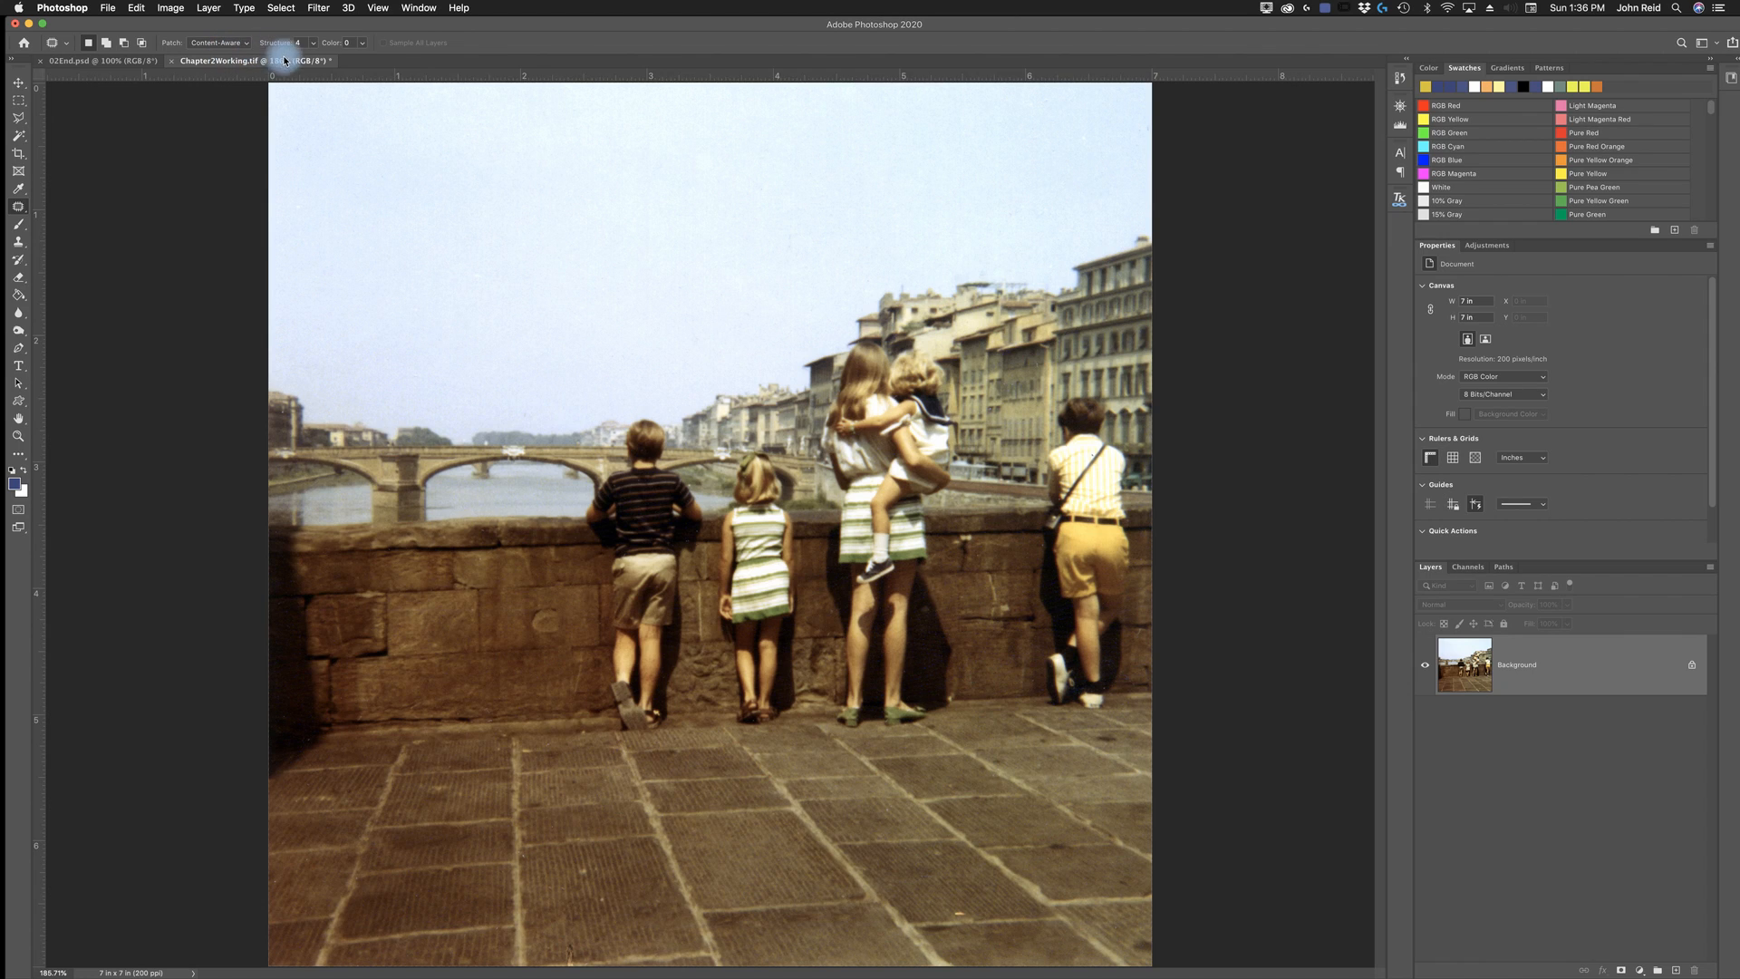
{"action": "left_click", "coordinate": [313, 44]}
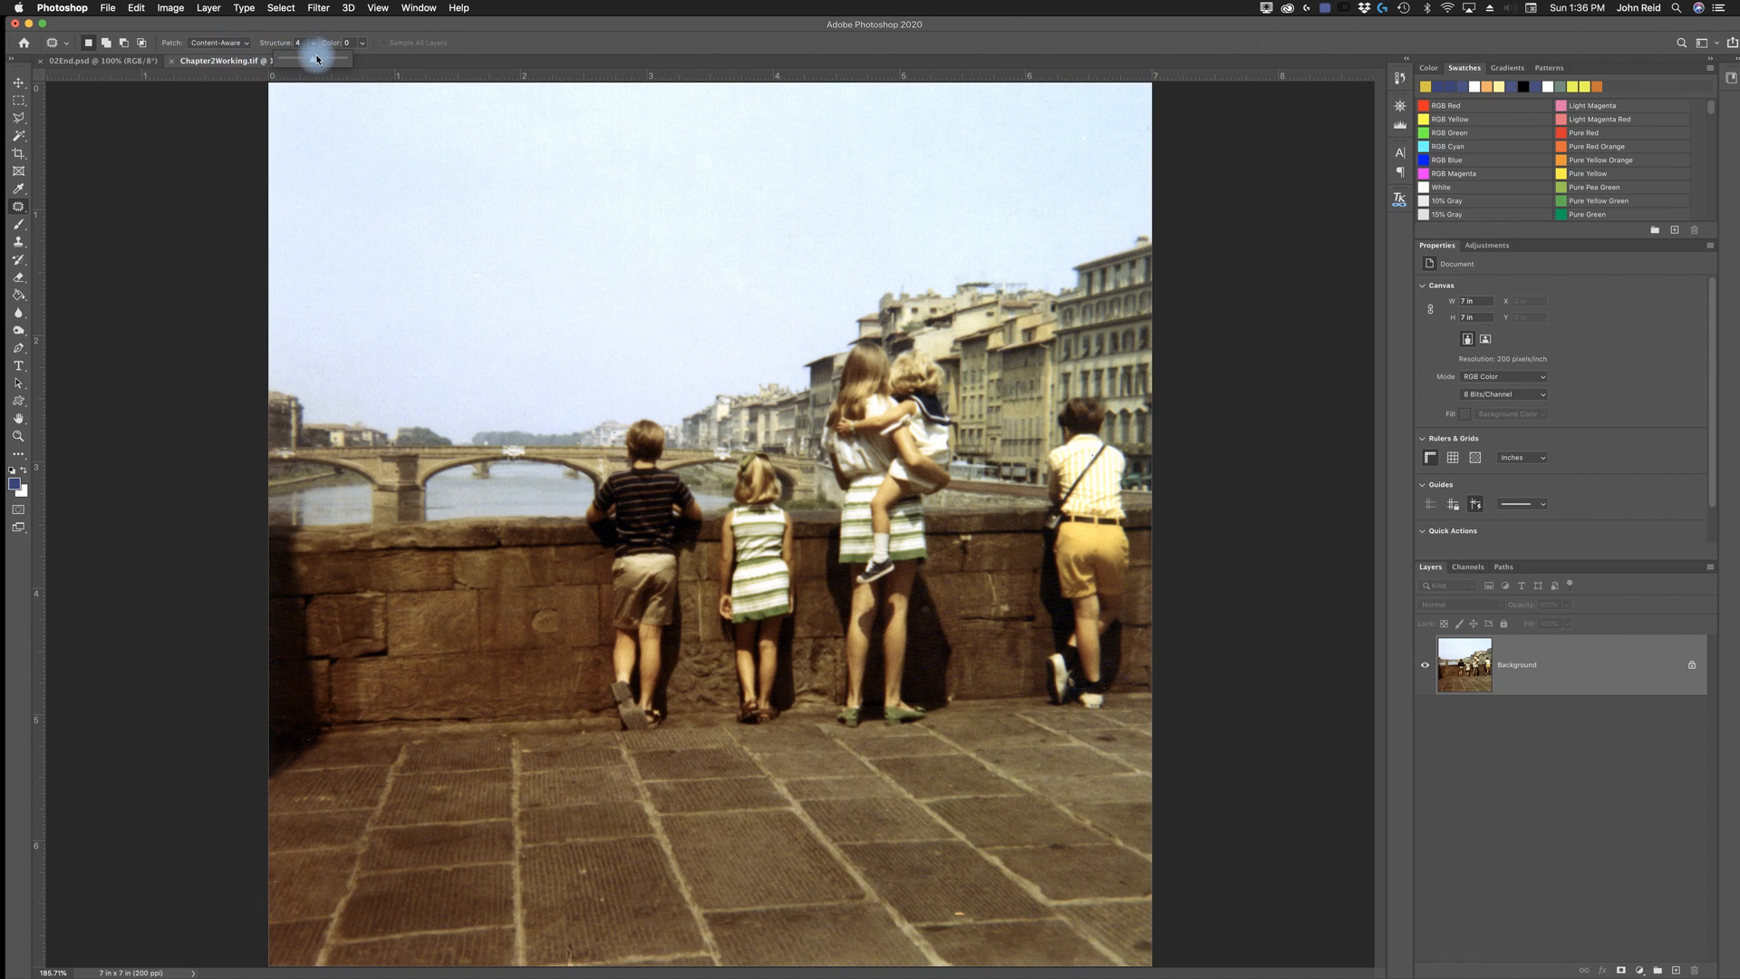
{"action": "mouse_move", "coordinate": [312, 58]}
{"action": "left_mouse_down"}
{"action": "mouse_move", "coordinate": [347, 64]}
{"action": "mouse_move", "coordinate": [315, 62]}
{"action": "left_mouse_up"}
{"action": "left_click_drag", "start_coordinate": [306, 63], "coordinate": [286, 59]}
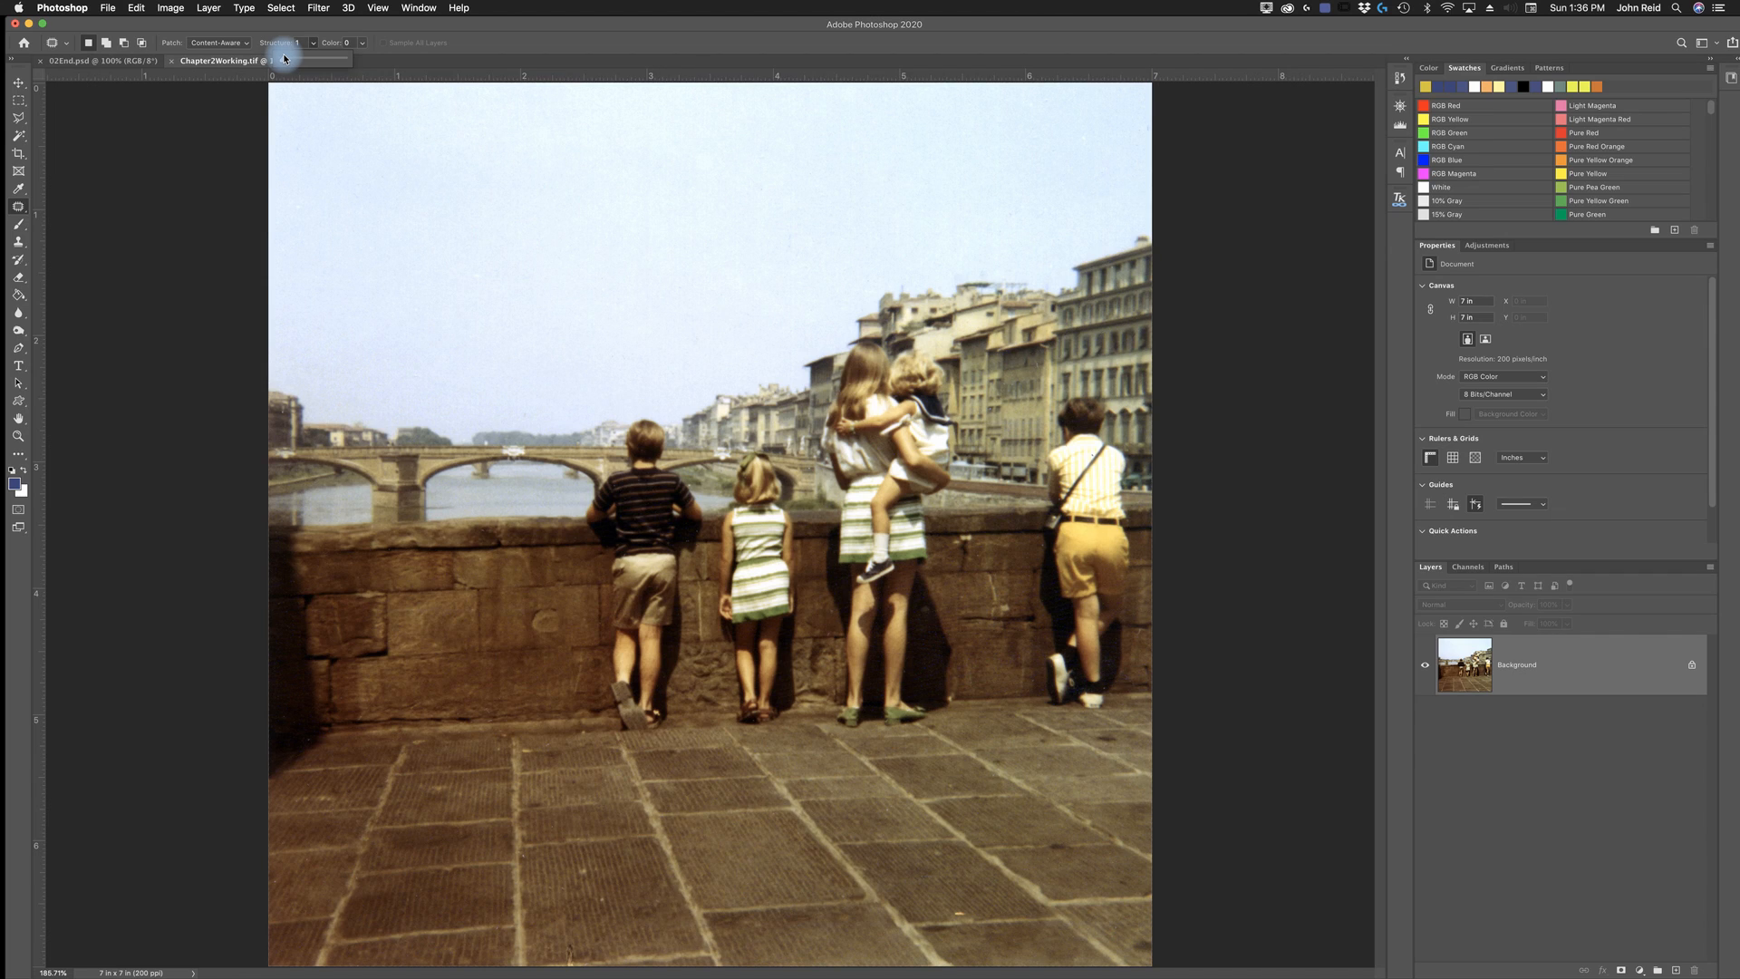
{"action": "left_click_drag", "start_coordinate": [284, 58], "coordinate": [335, 65]}
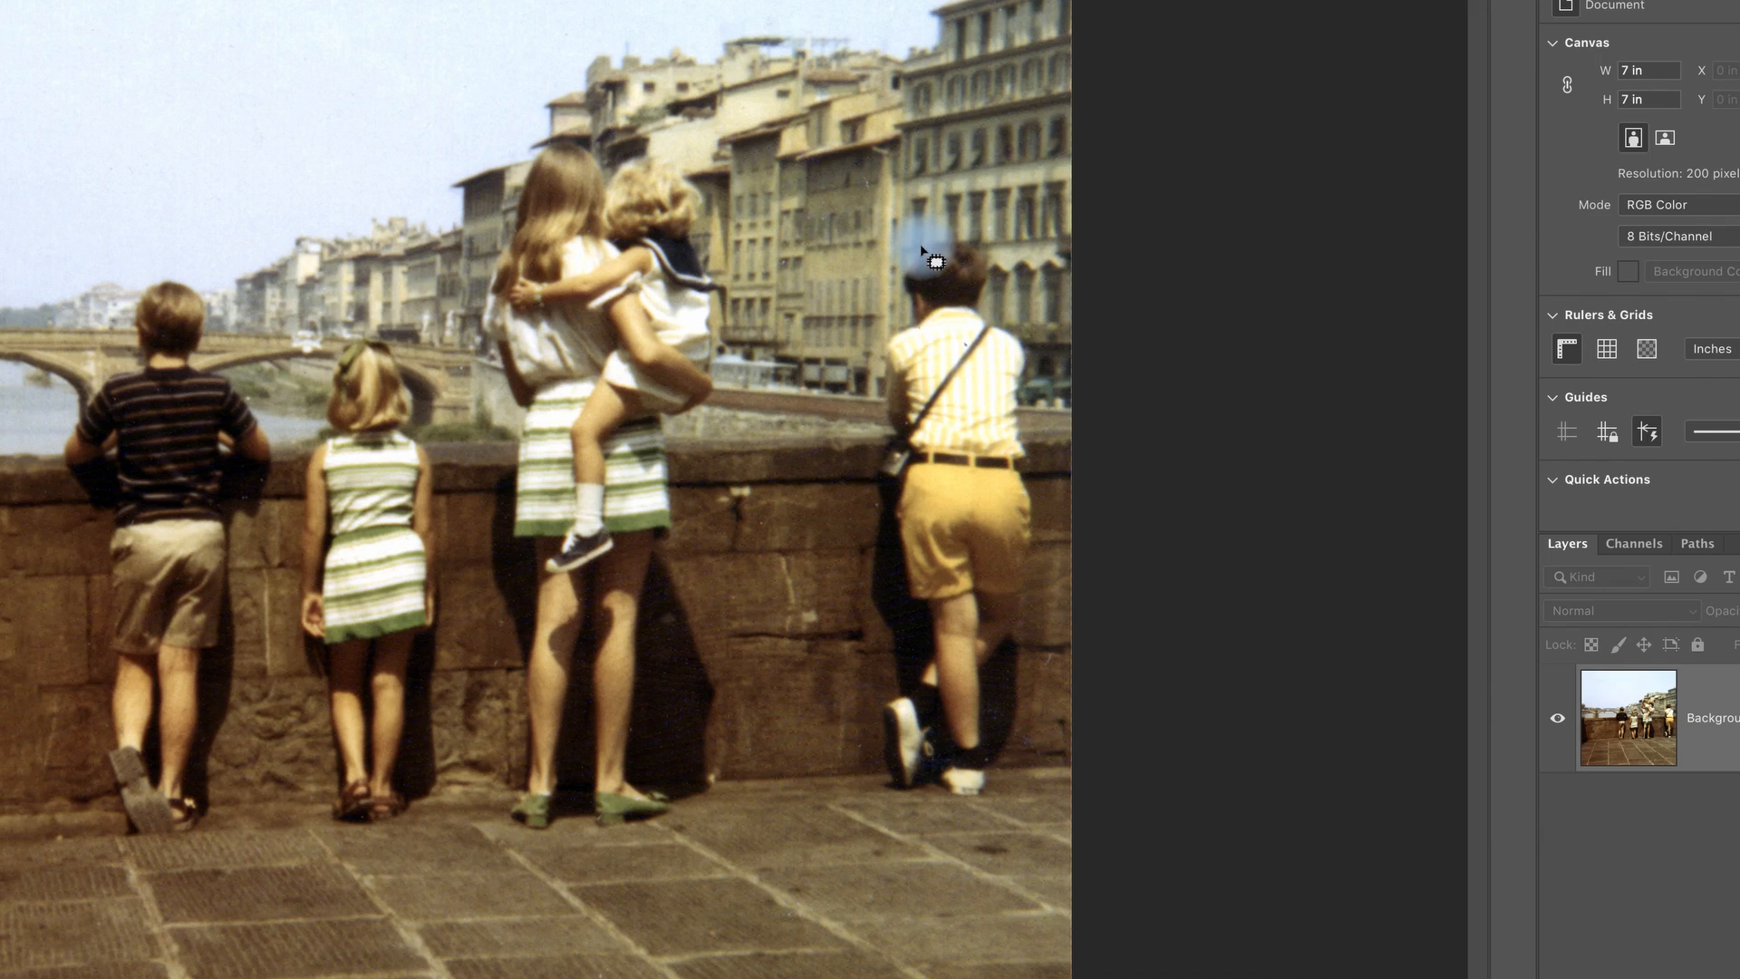
- Patch out the boy in yellow shorts at the far right using the background beside him, and clear the selection
{"action": "mouse_move", "coordinate": [921, 247]}
{"action": "left_mouse_down"}
{"action": "mouse_move", "coordinate": [878, 331]}
{"action": "mouse_move", "coordinate": [853, 589]}
{"action": "mouse_move", "coordinate": [862, 780]}
{"action": "mouse_move", "coordinate": [965, 813]}
{"action": "mouse_move", "coordinate": [995, 807]}
{"action": "mouse_move", "coordinate": [1033, 725]}
{"action": "mouse_move", "coordinate": [1041, 379]}
{"action": "mouse_move", "coordinate": [1010, 270]}
{"action": "mouse_move", "coordinate": [975, 234]}
{"action": "mouse_move", "coordinate": [941, 232]}
{"action": "left_mouse_up"}
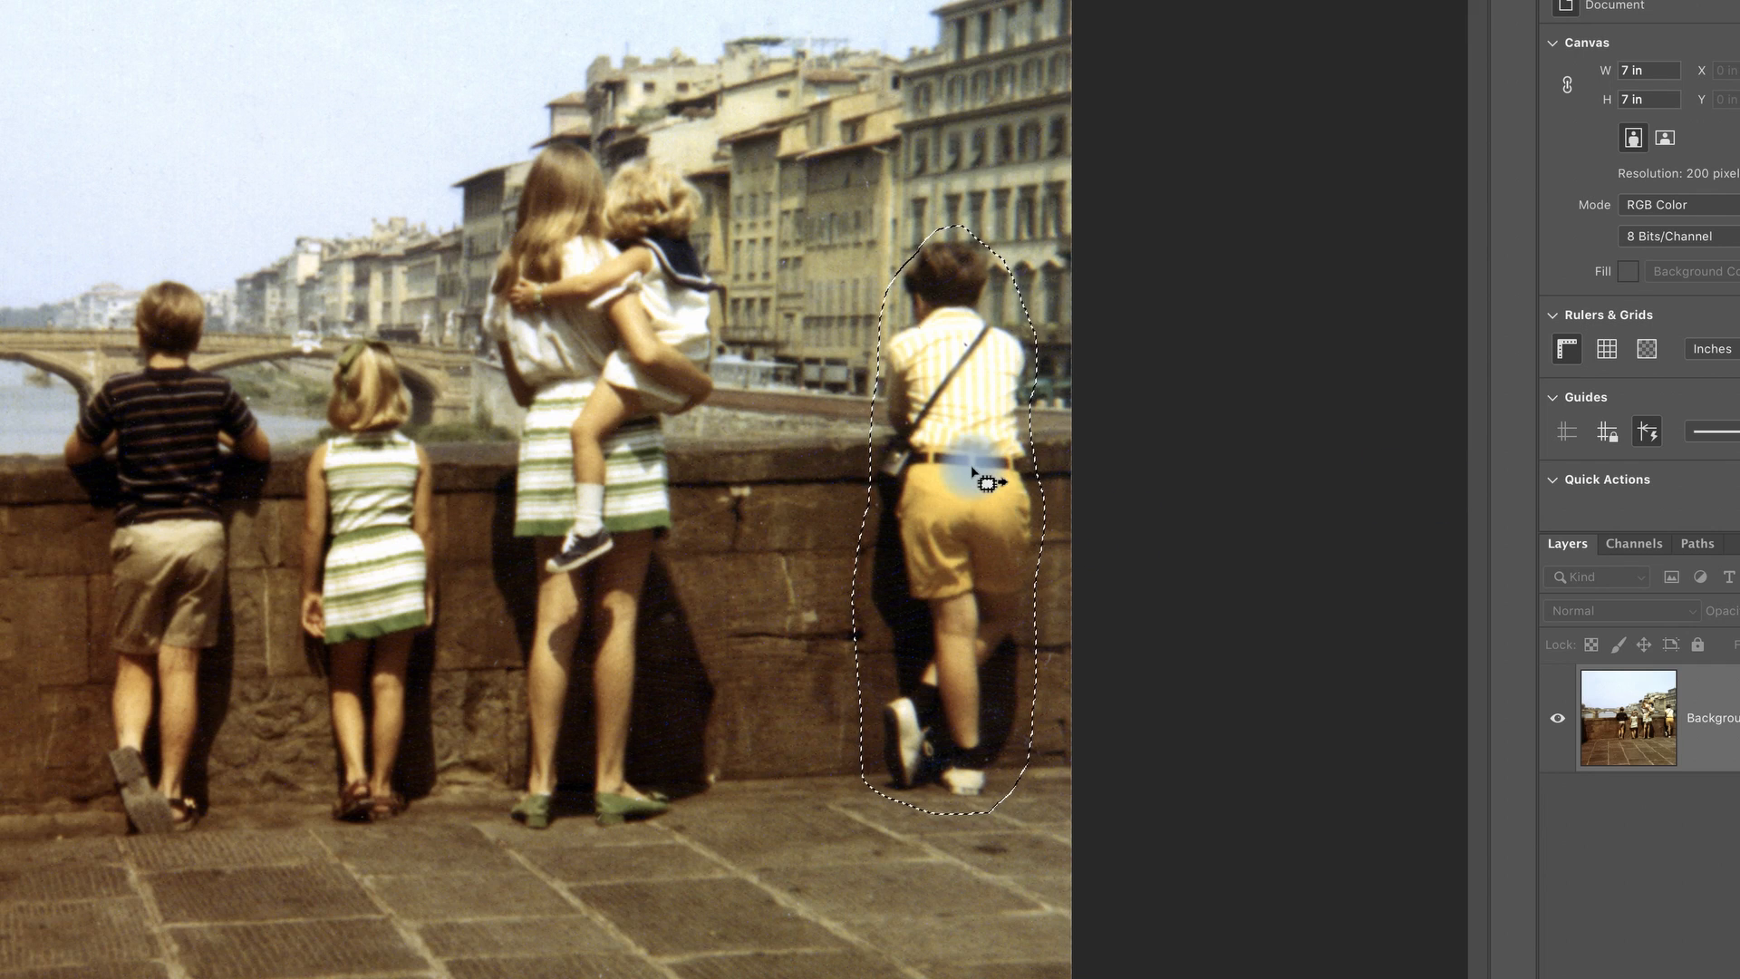
{"action": "left_click_drag", "start_coordinate": [964, 449], "coordinate": [801, 453]}
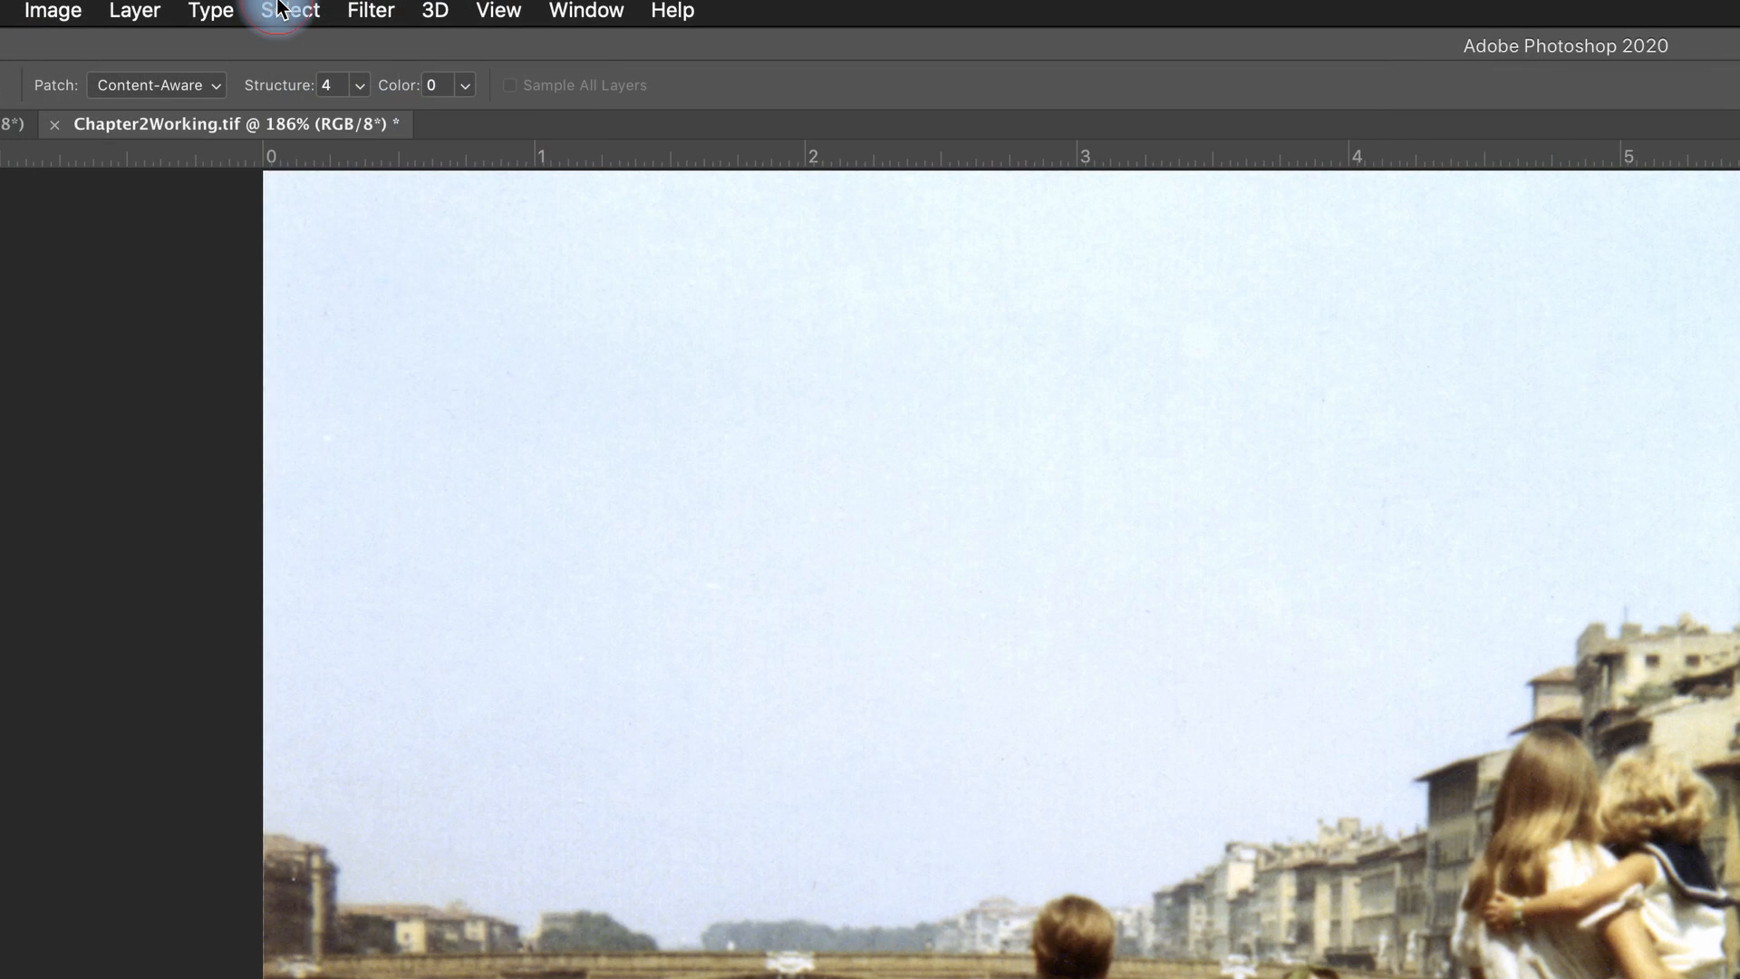
{"action": "left_click", "coordinate": [281, 9]}
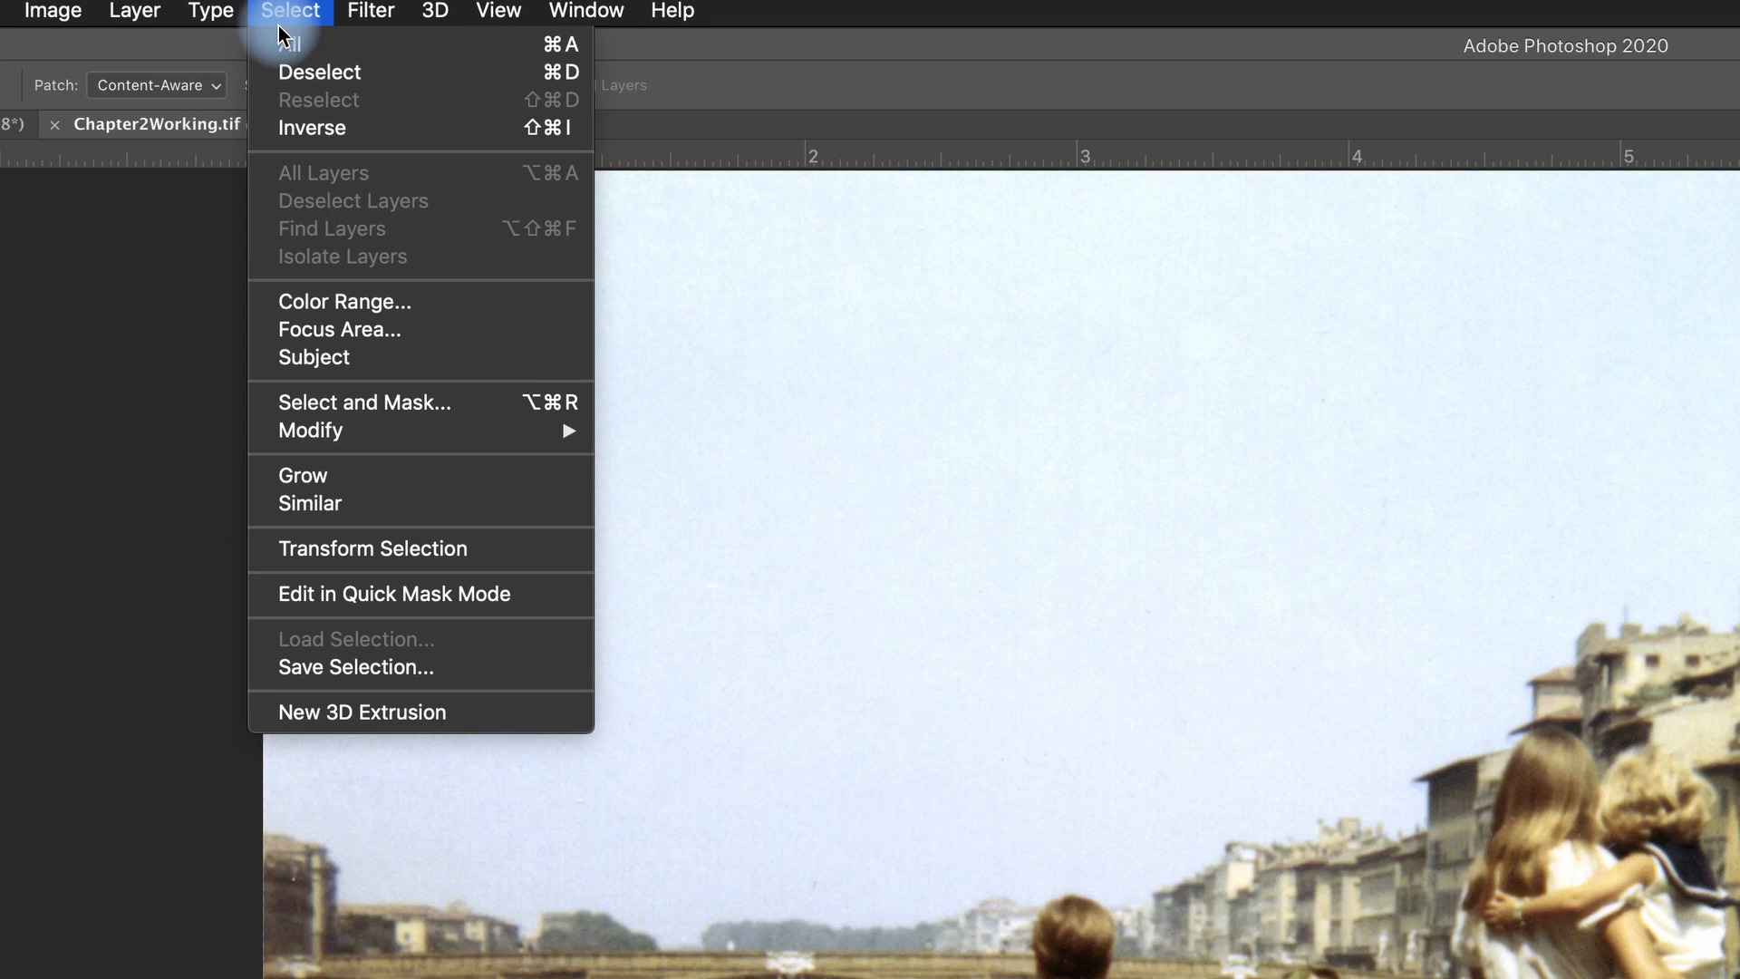
{"action": "left_click", "coordinate": [299, 72]}
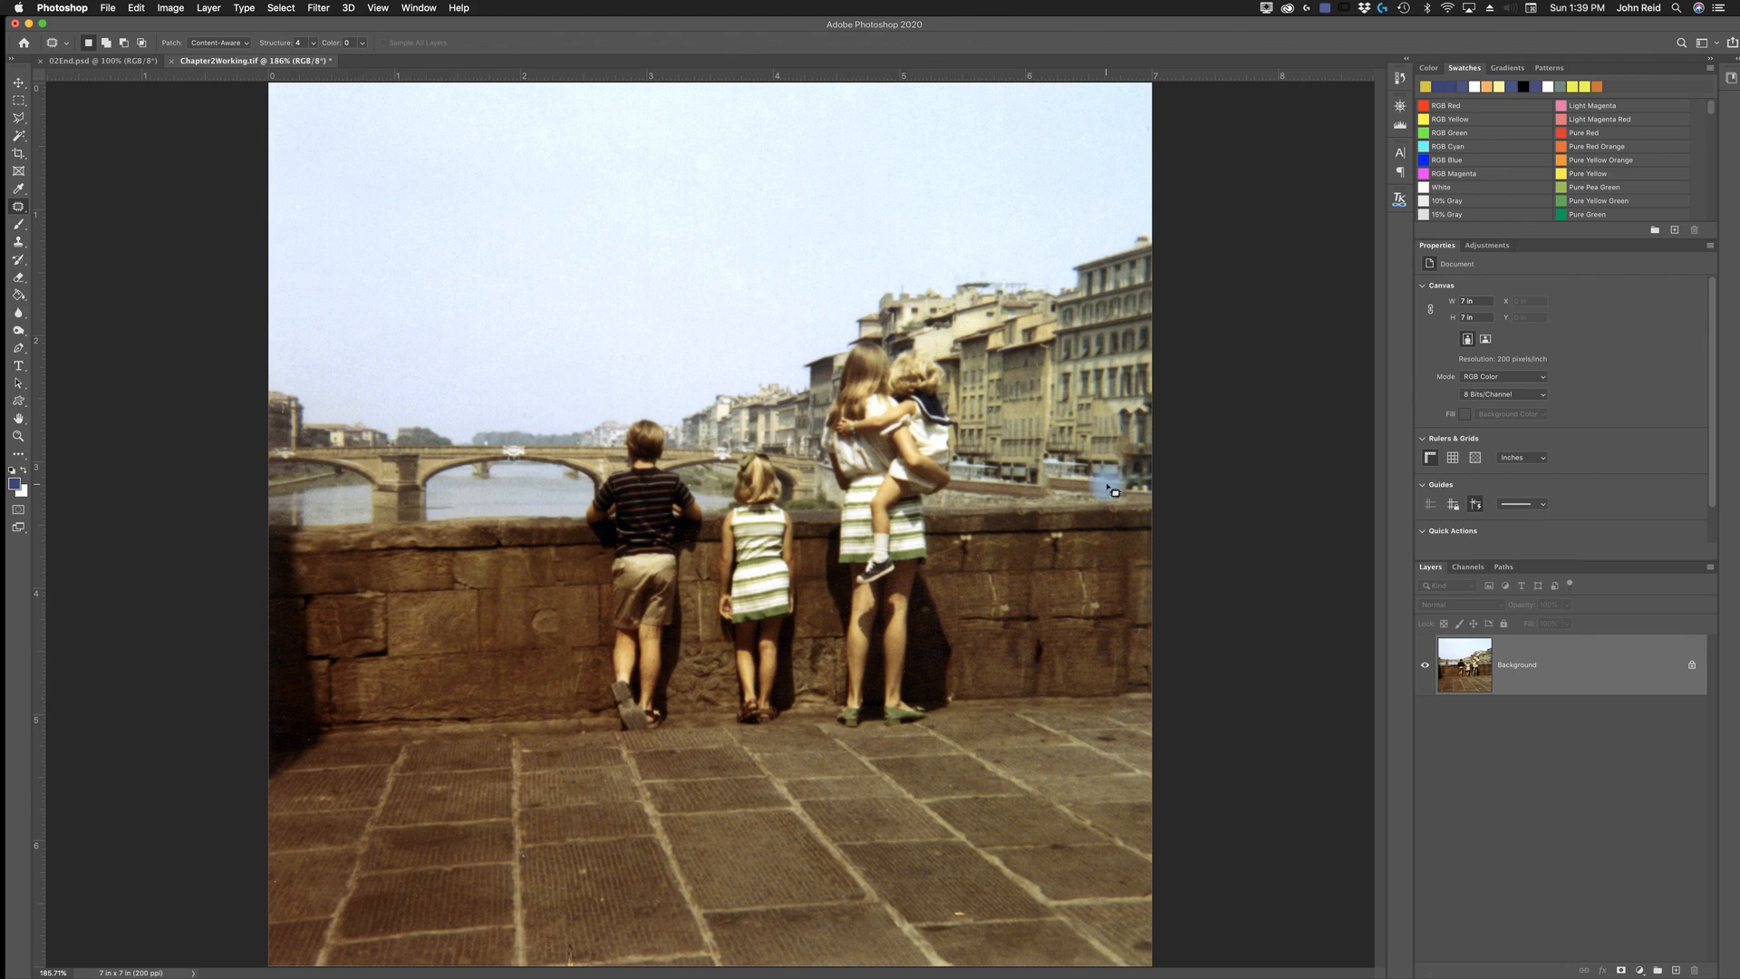
{"action": "left_click", "coordinate": [906, 695]}
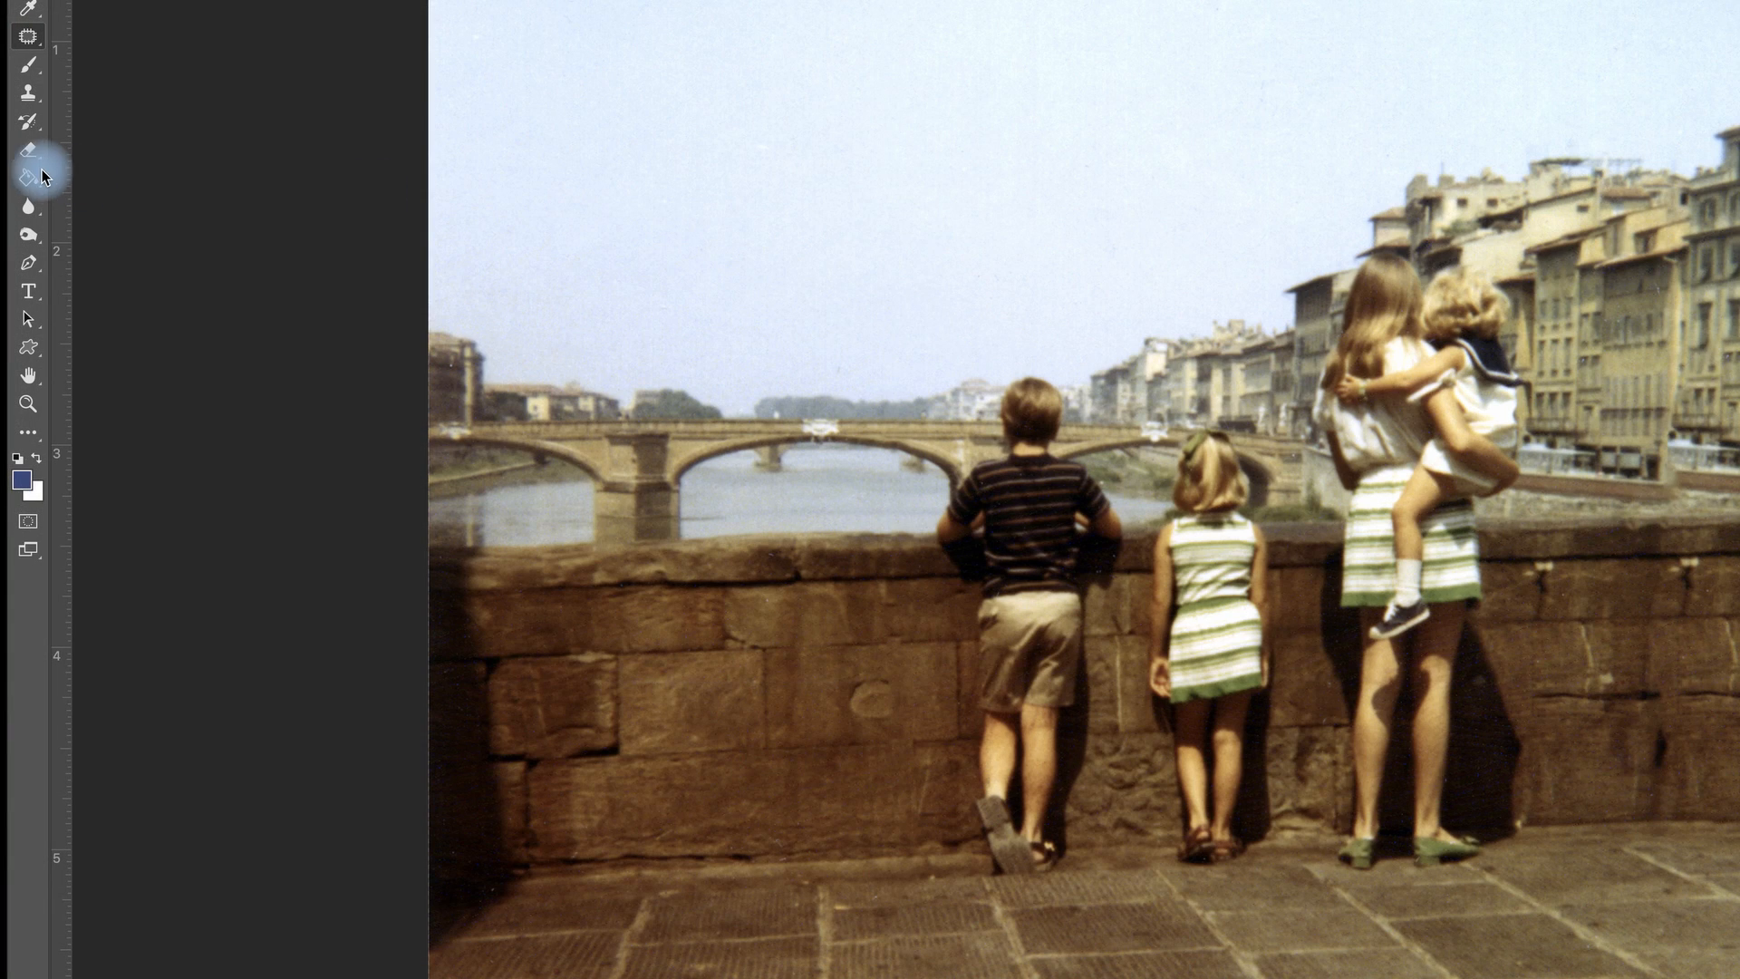
- Switch to the Clone Stamp tool with a Soft Round brush of 59 px and 30% hardness
{"action": "left_click", "coordinate": [28, 102]}
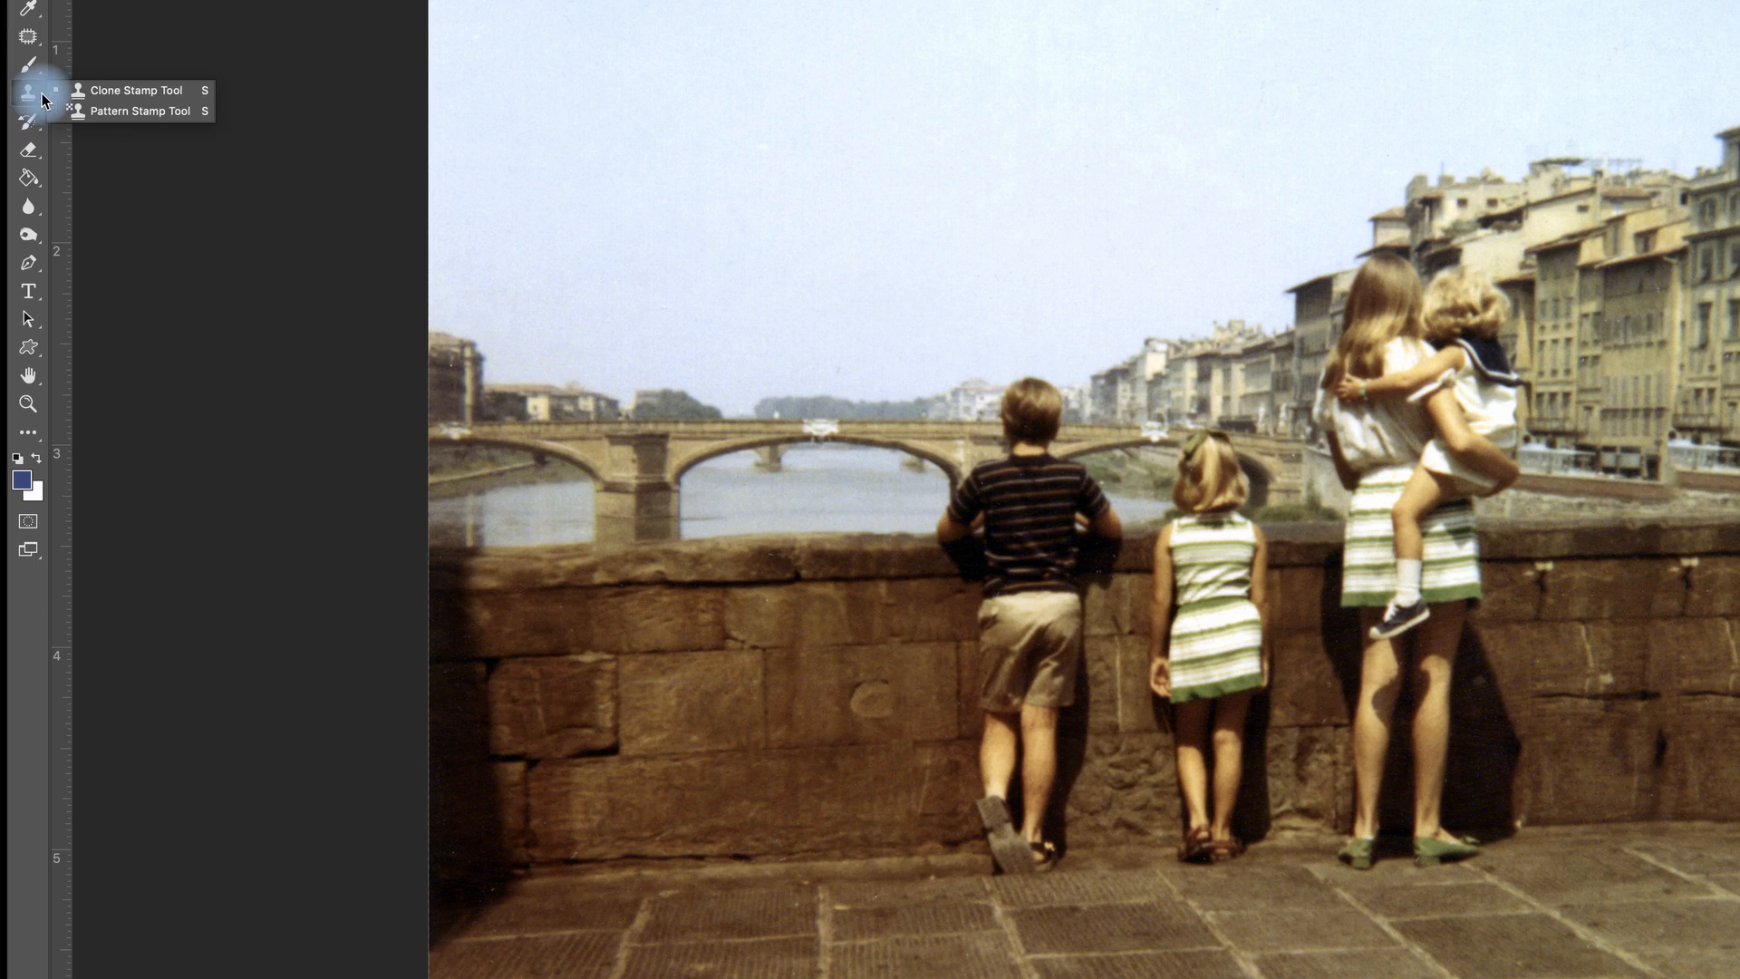
{"action": "left_click", "coordinate": [141, 94]}
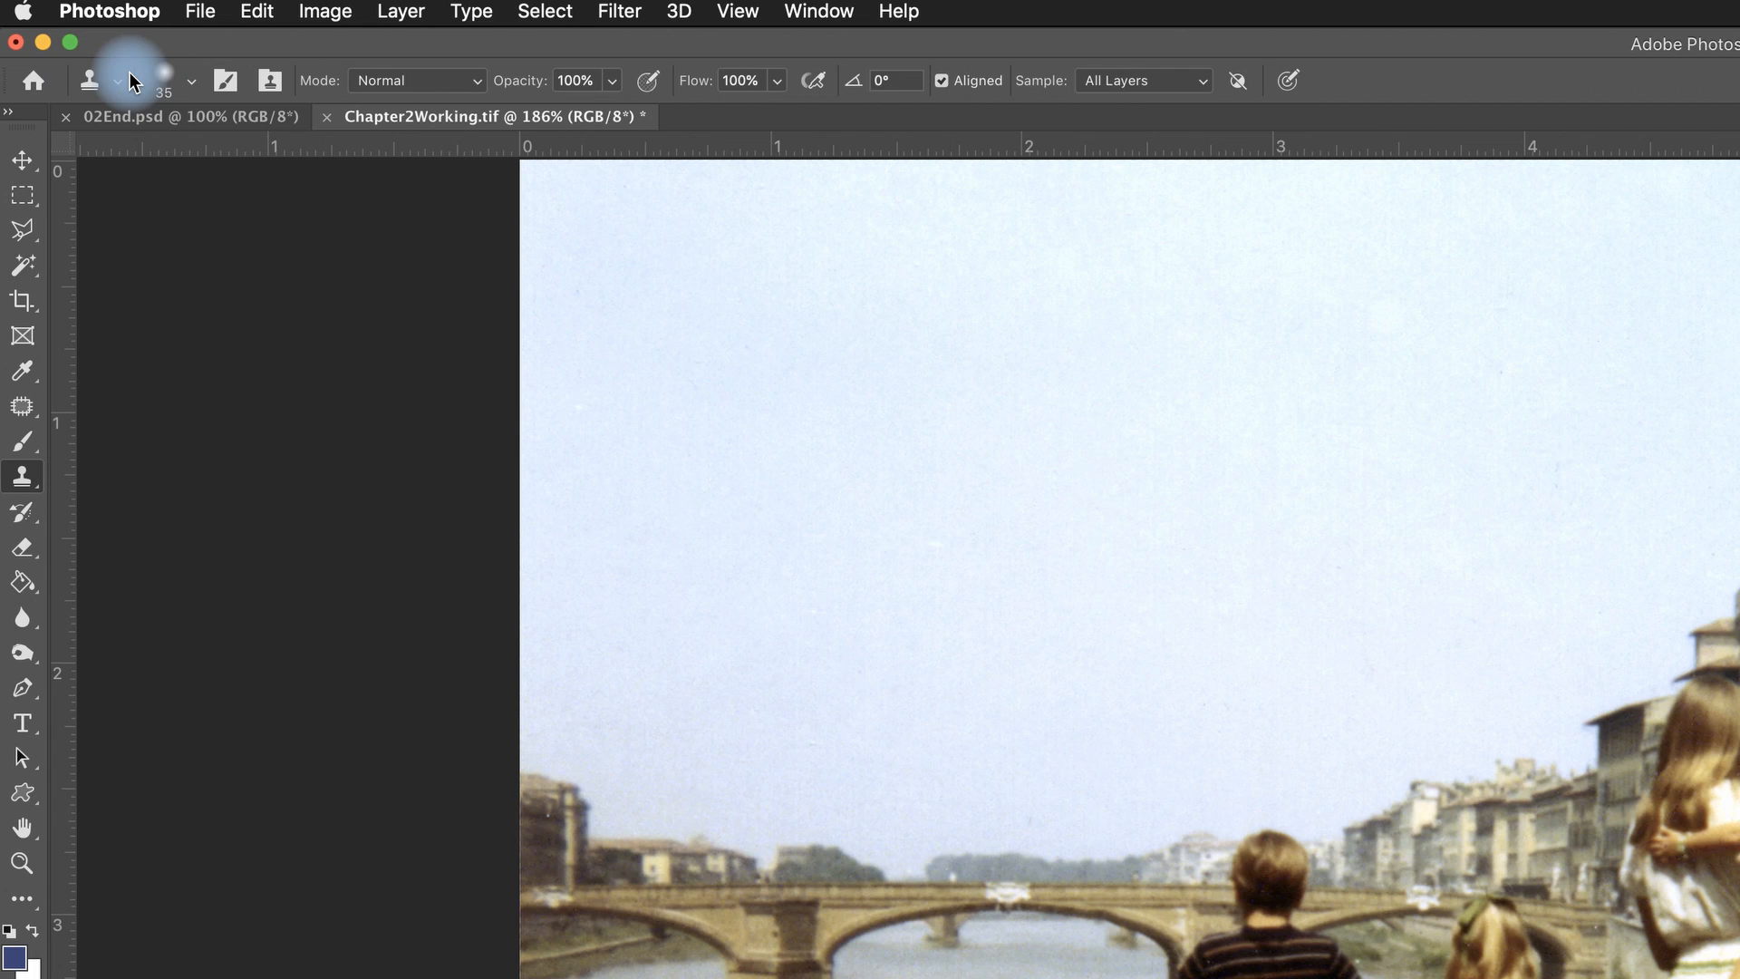
{"action": "left_click", "coordinate": [194, 83]}
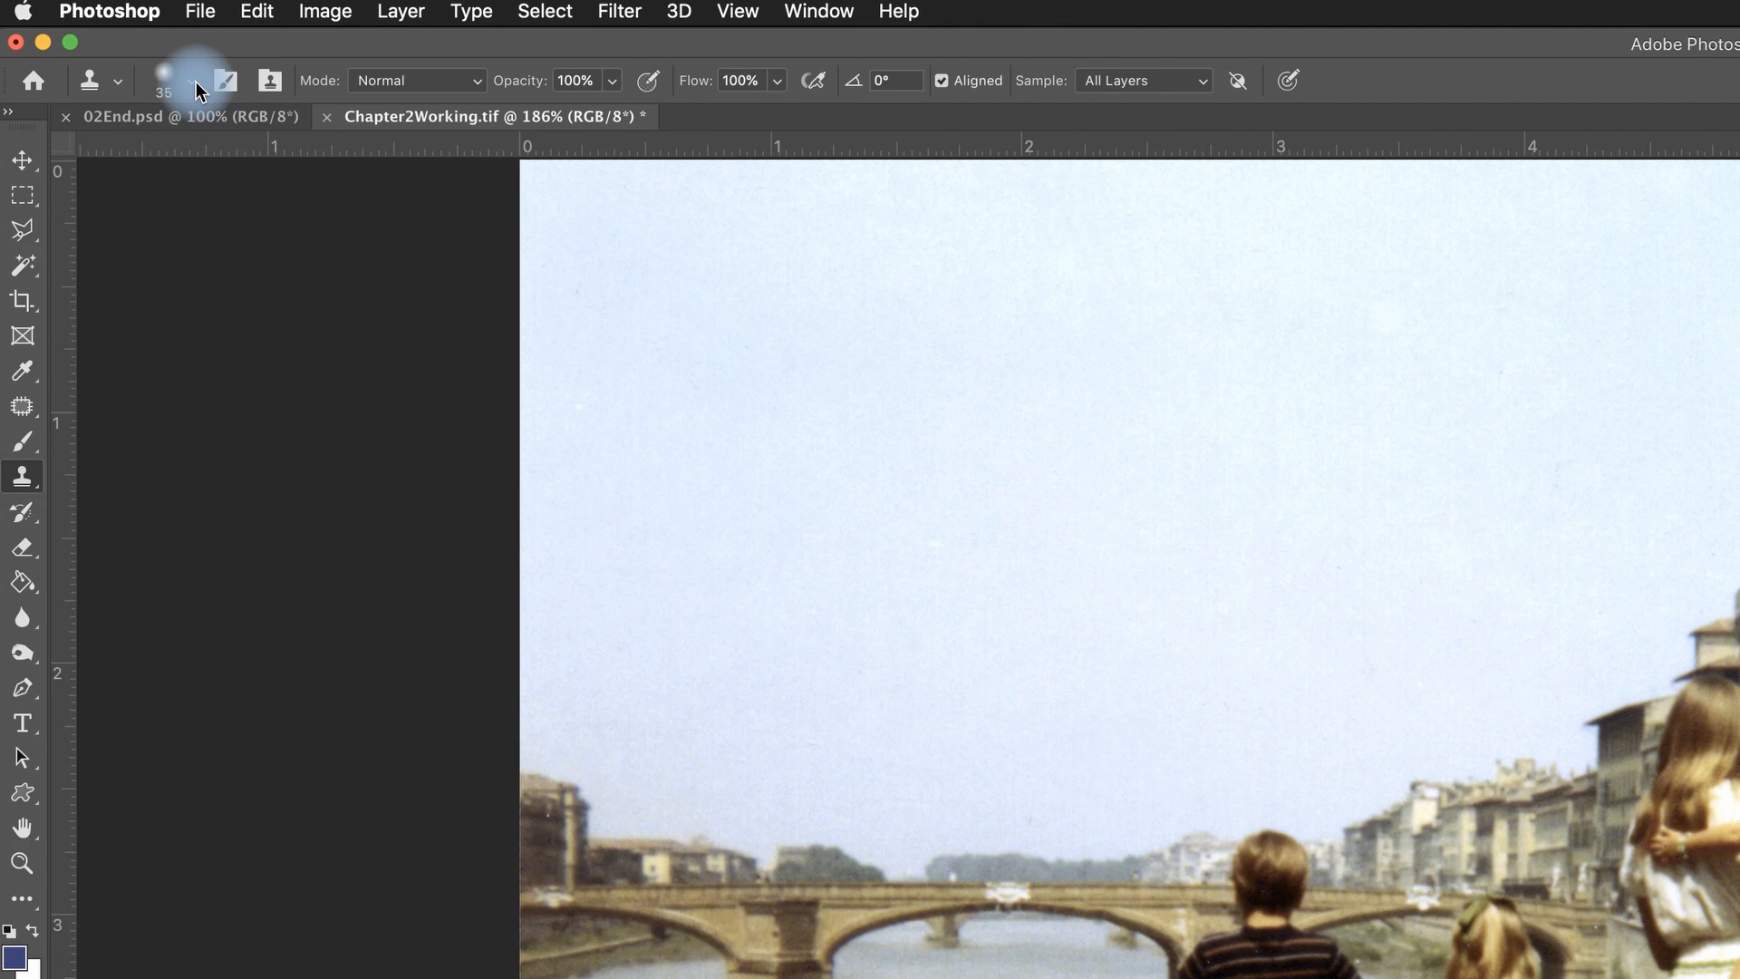
{"action": "left_click", "coordinate": [195, 84]}
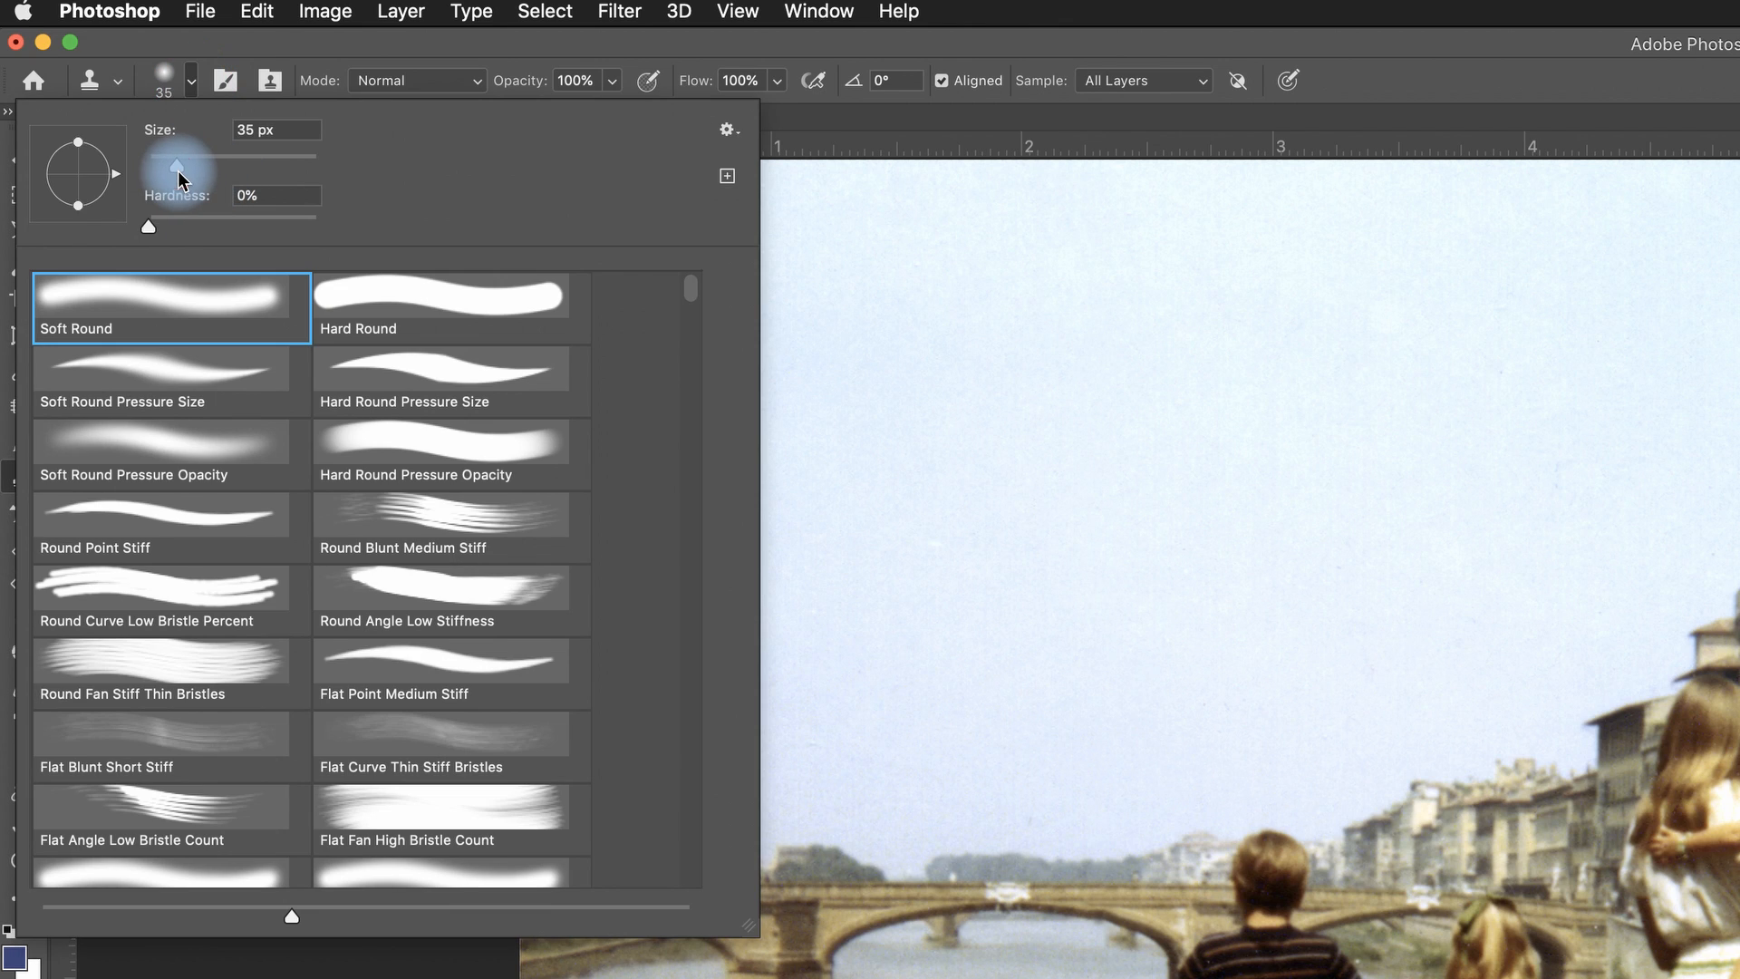
{"action": "left_click_drag", "start_coordinate": [191, 170], "coordinate": [197, 170]}
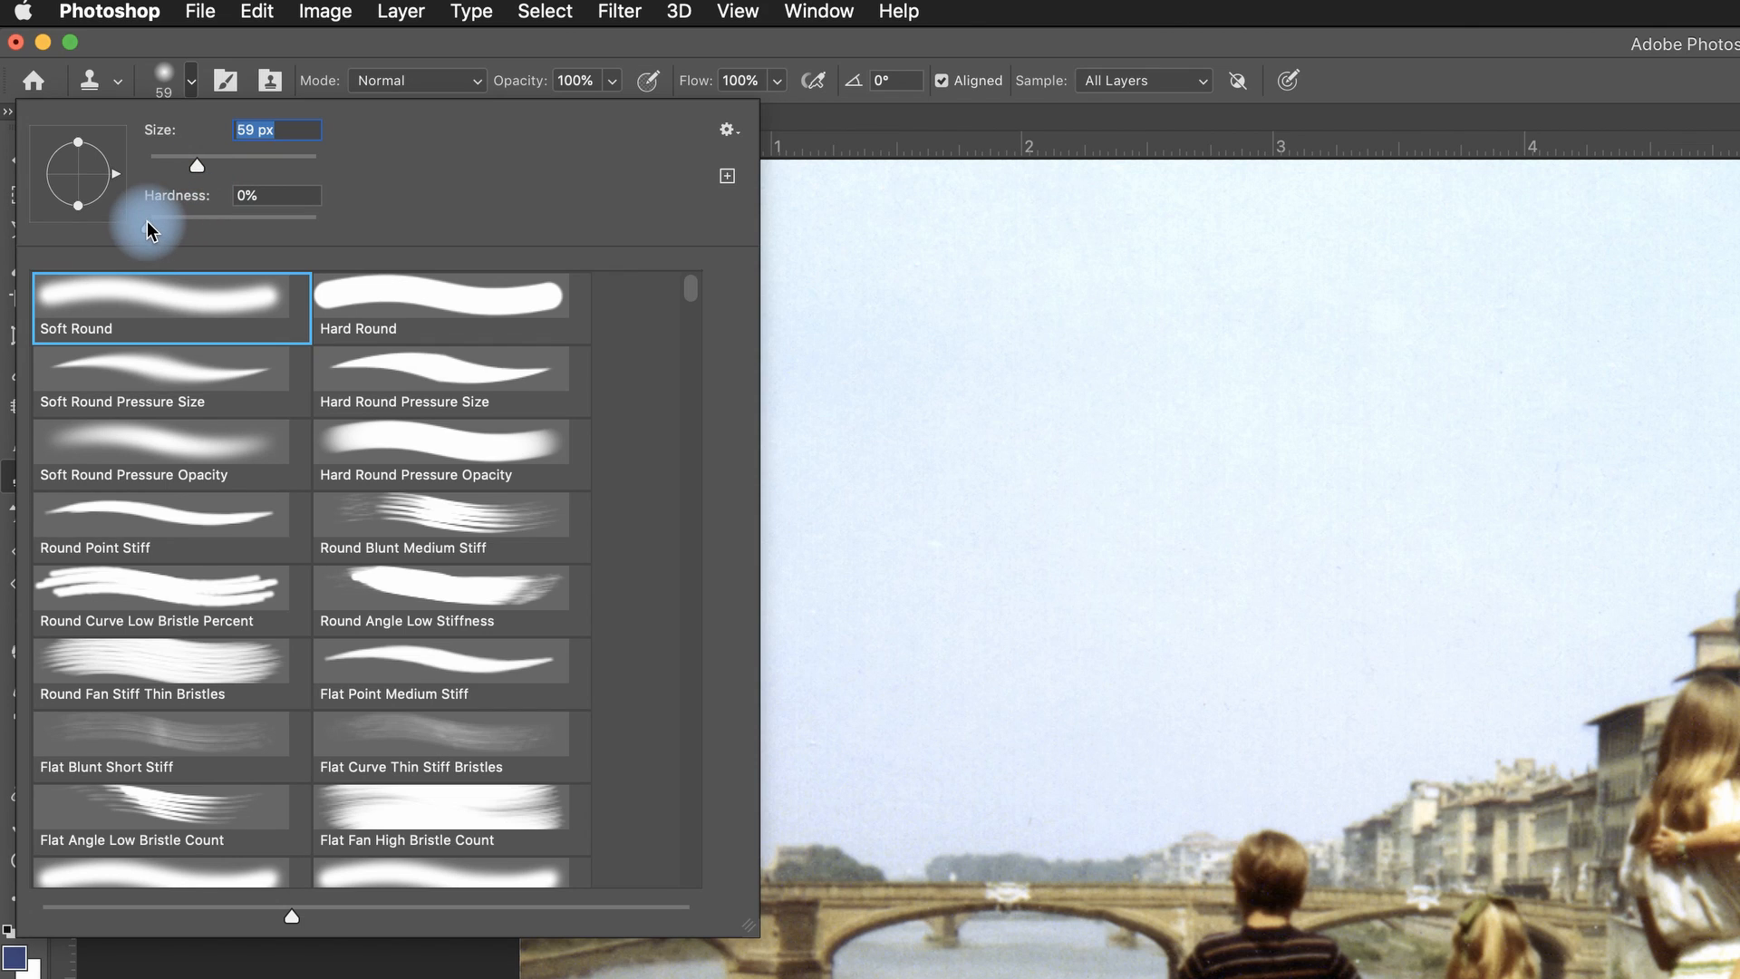
{"action": "left_click_drag", "start_coordinate": [148, 221], "coordinate": [278, 241]}
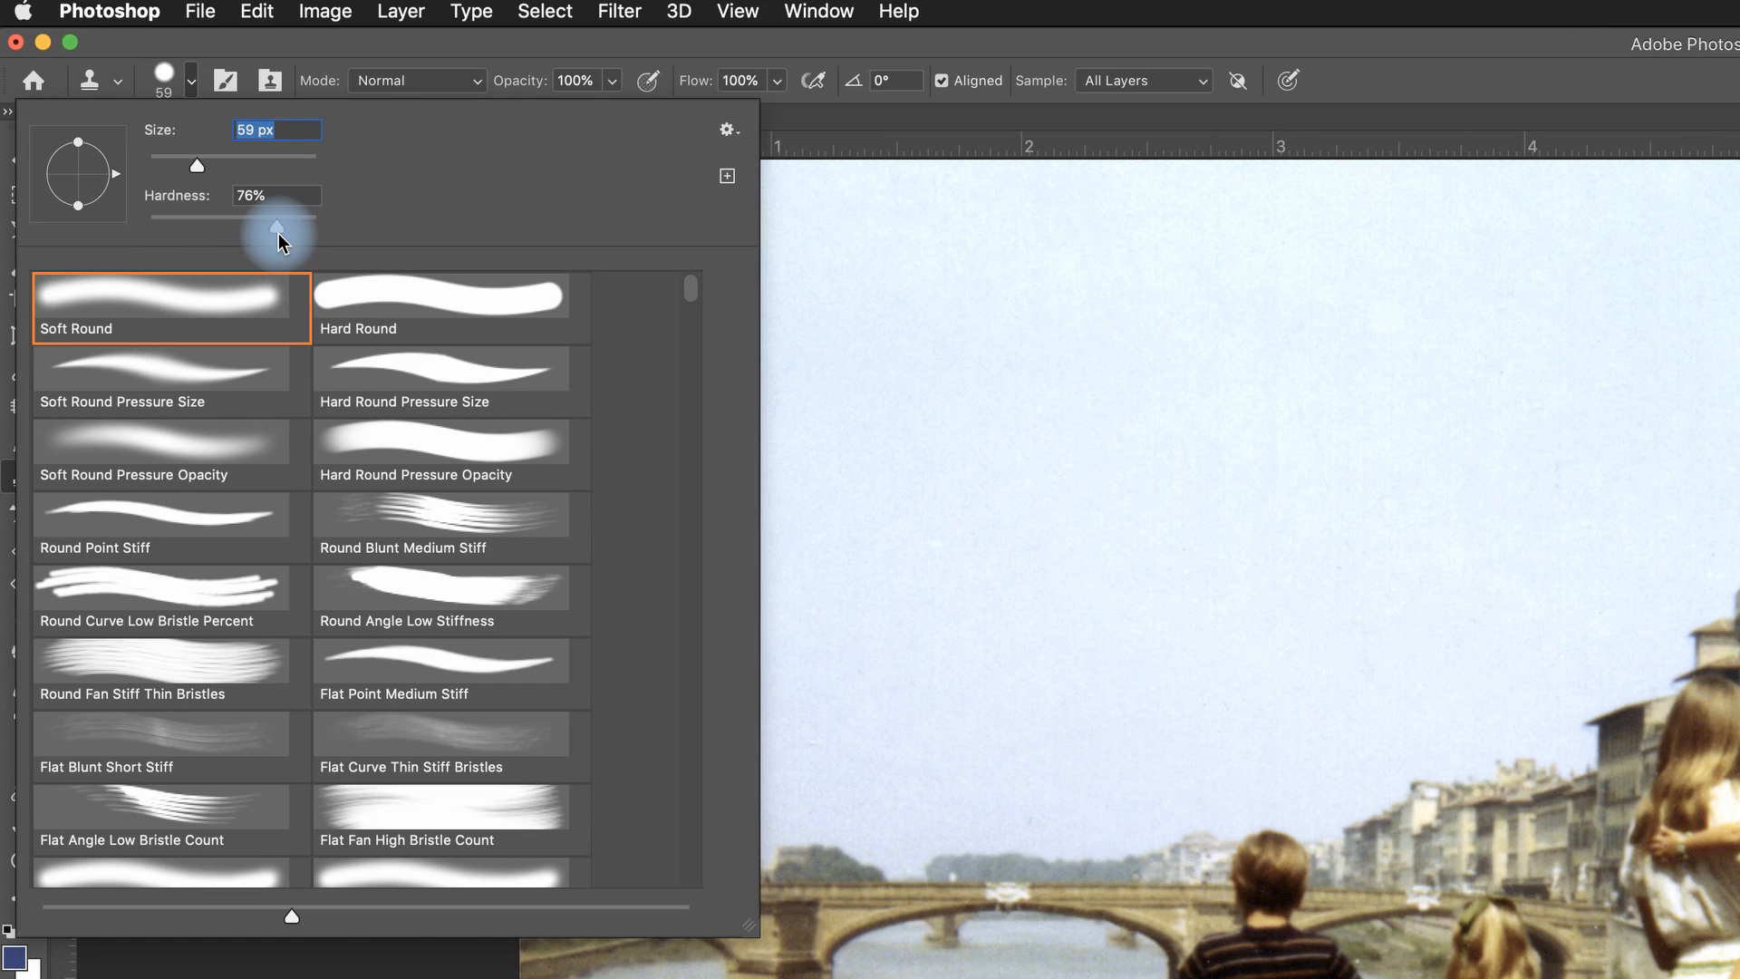
{"action": "left_click_drag", "start_coordinate": [259, 232], "coordinate": [198, 230]}
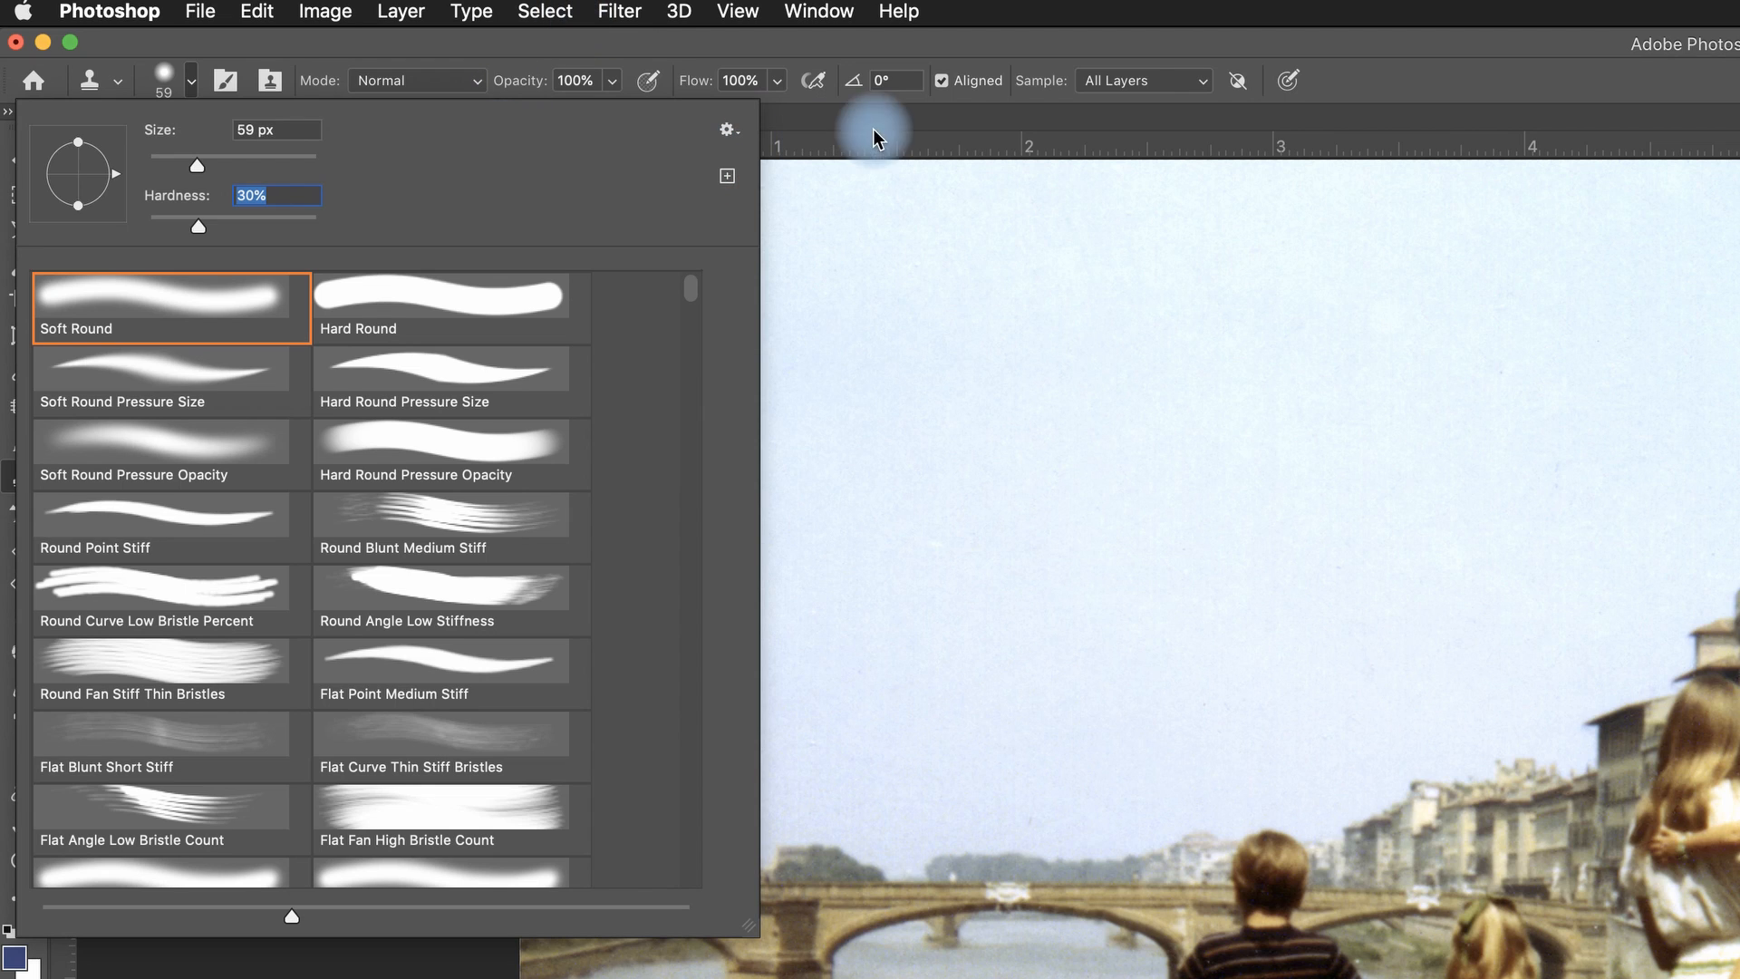
{"action": "left_click", "coordinate": [1435, 52]}
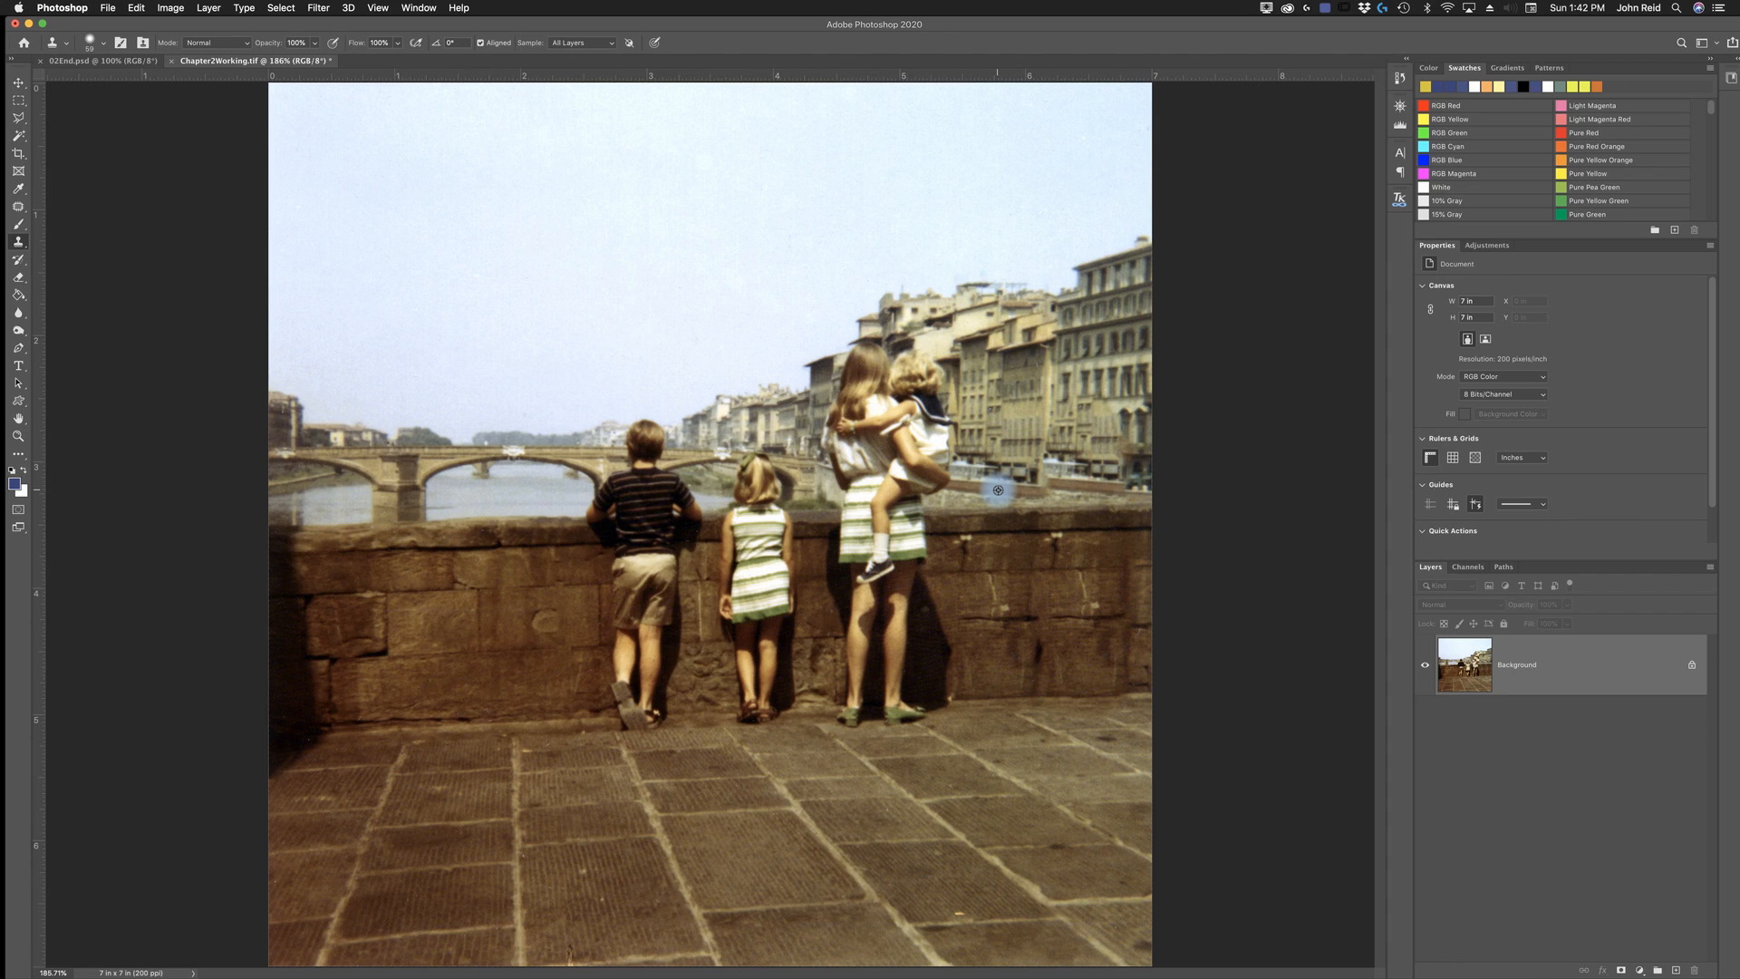
- Clone-stamp the stone wall's top edge at the far right using a slightly smaller brush, and undo the last stamp
{"action": "key", "text": "alt"}
{"action": "left_click", "coordinate": [1038, 495]}
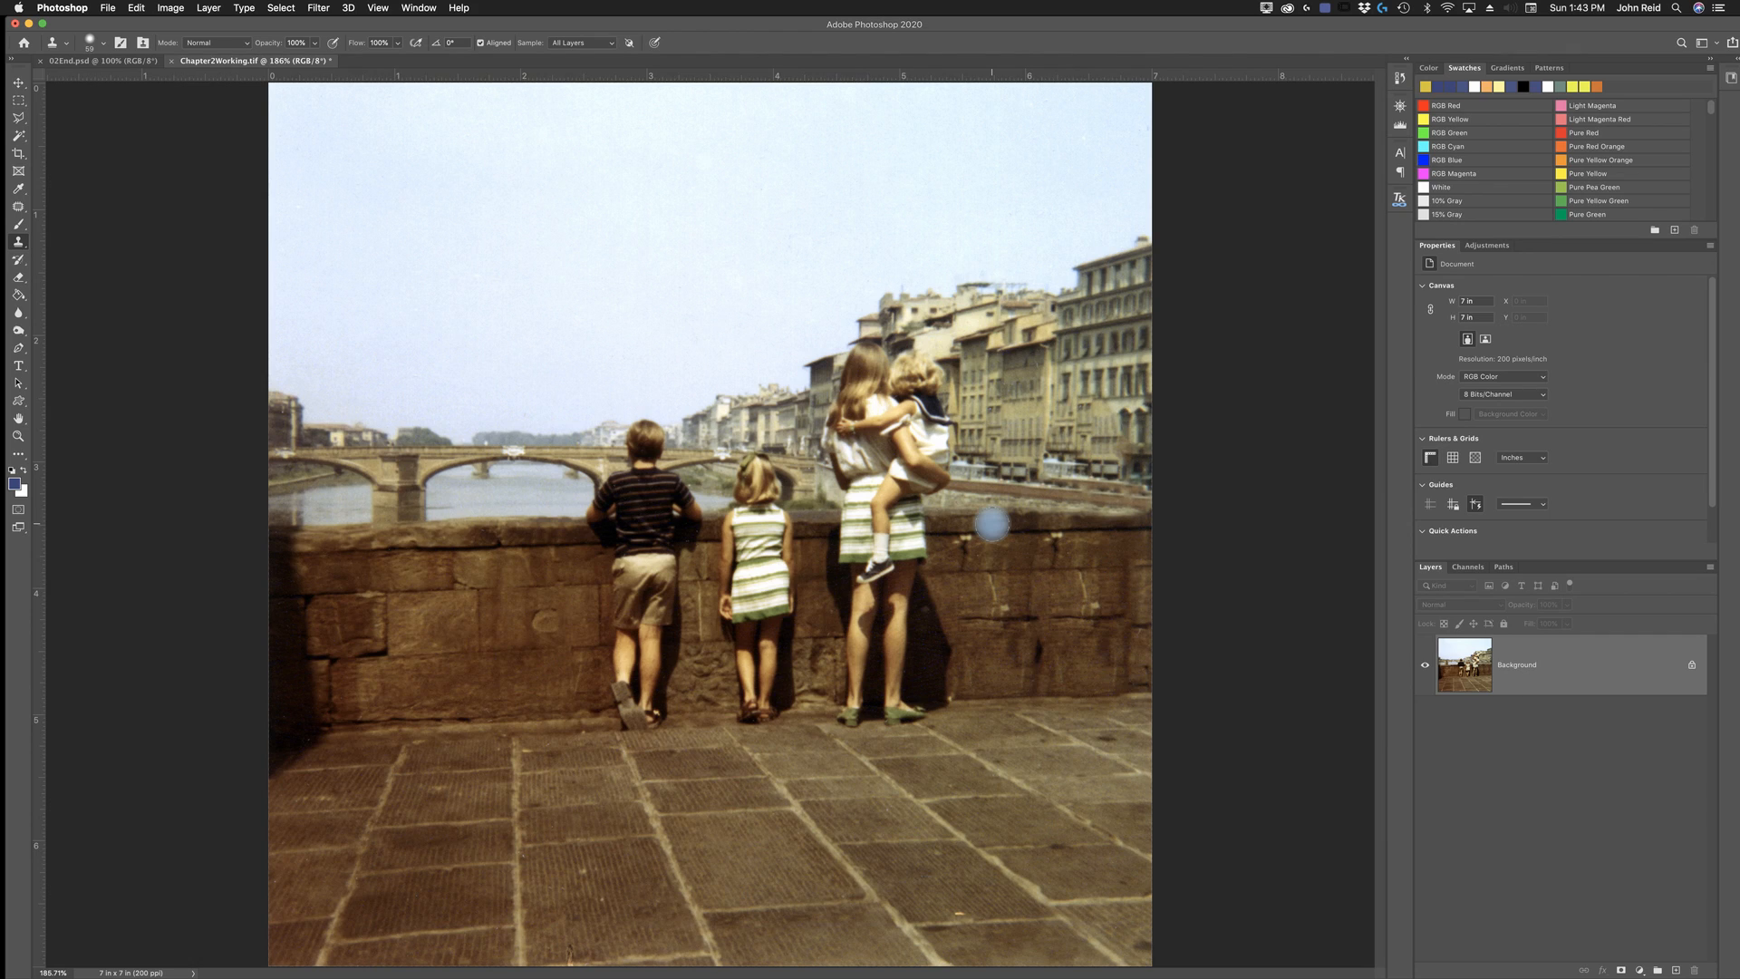
{"action": "key", "text": "bracketleft"}
{"action": "key", "text": "bracketleft"}
{"action": "key", "text": "alt"}
{"action": "left_click", "coordinate": [985, 519], "text": "alt"}
{"action": "left_click_drag", "start_coordinate": [1057, 522], "coordinate": [1146, 519]}
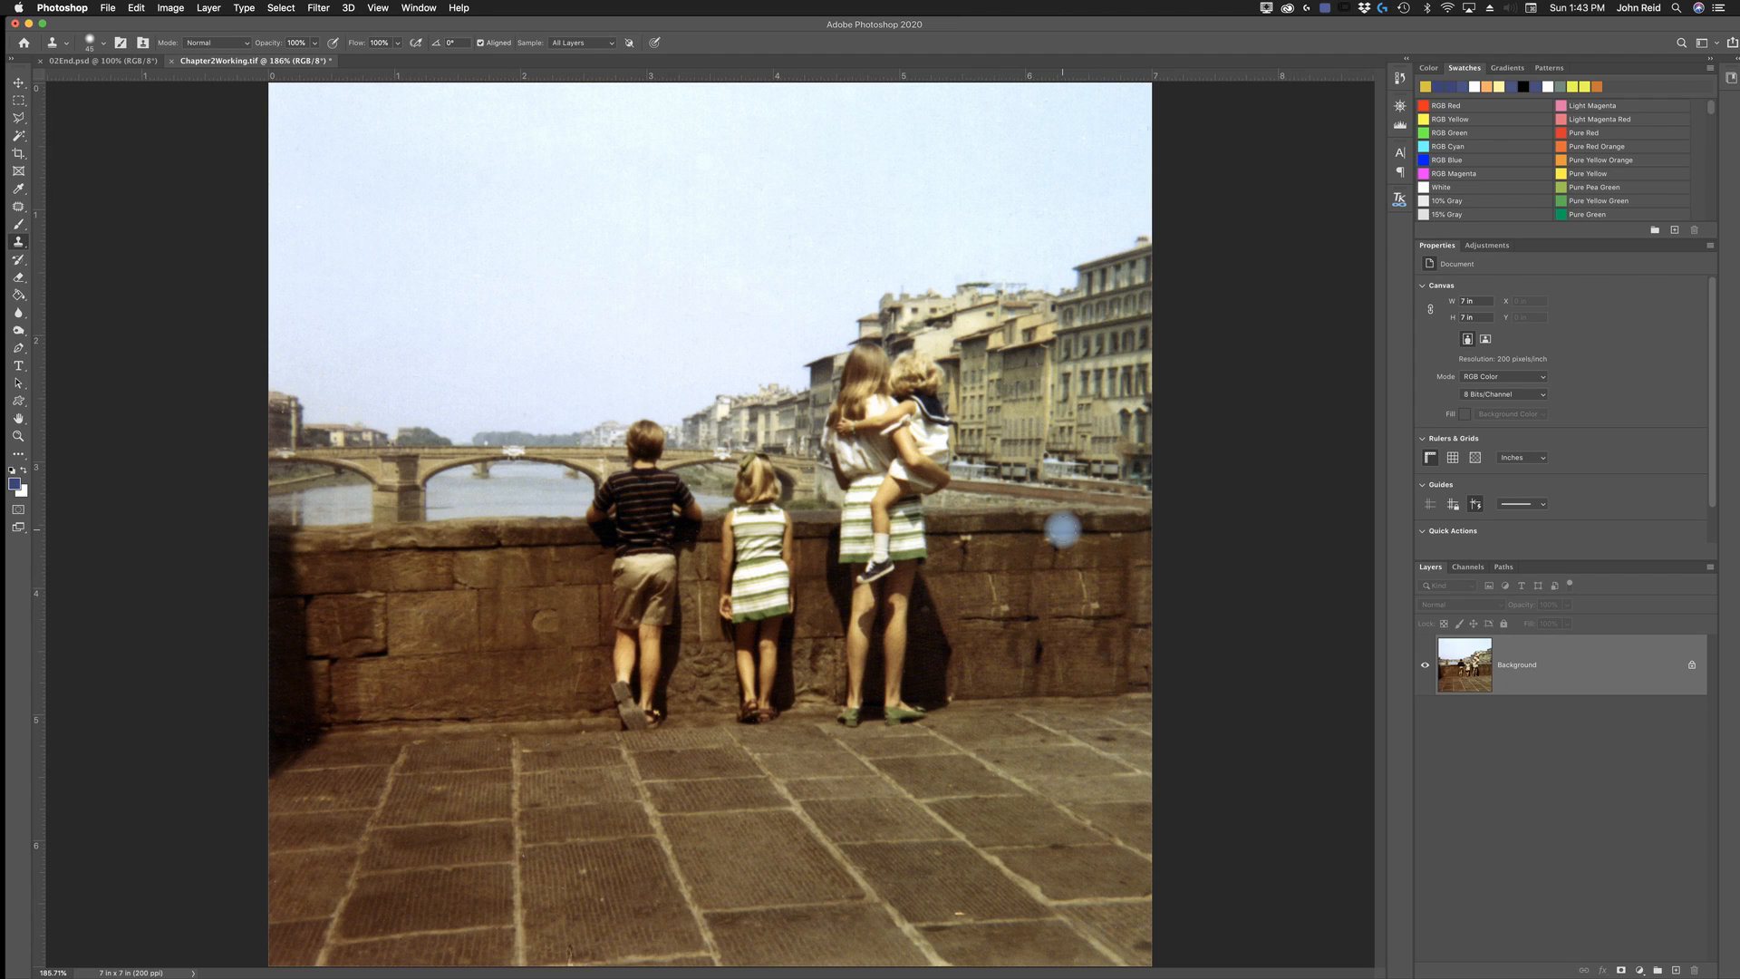
{"action": "left_click", "coordinate": [960, 524], "text": "alt"}
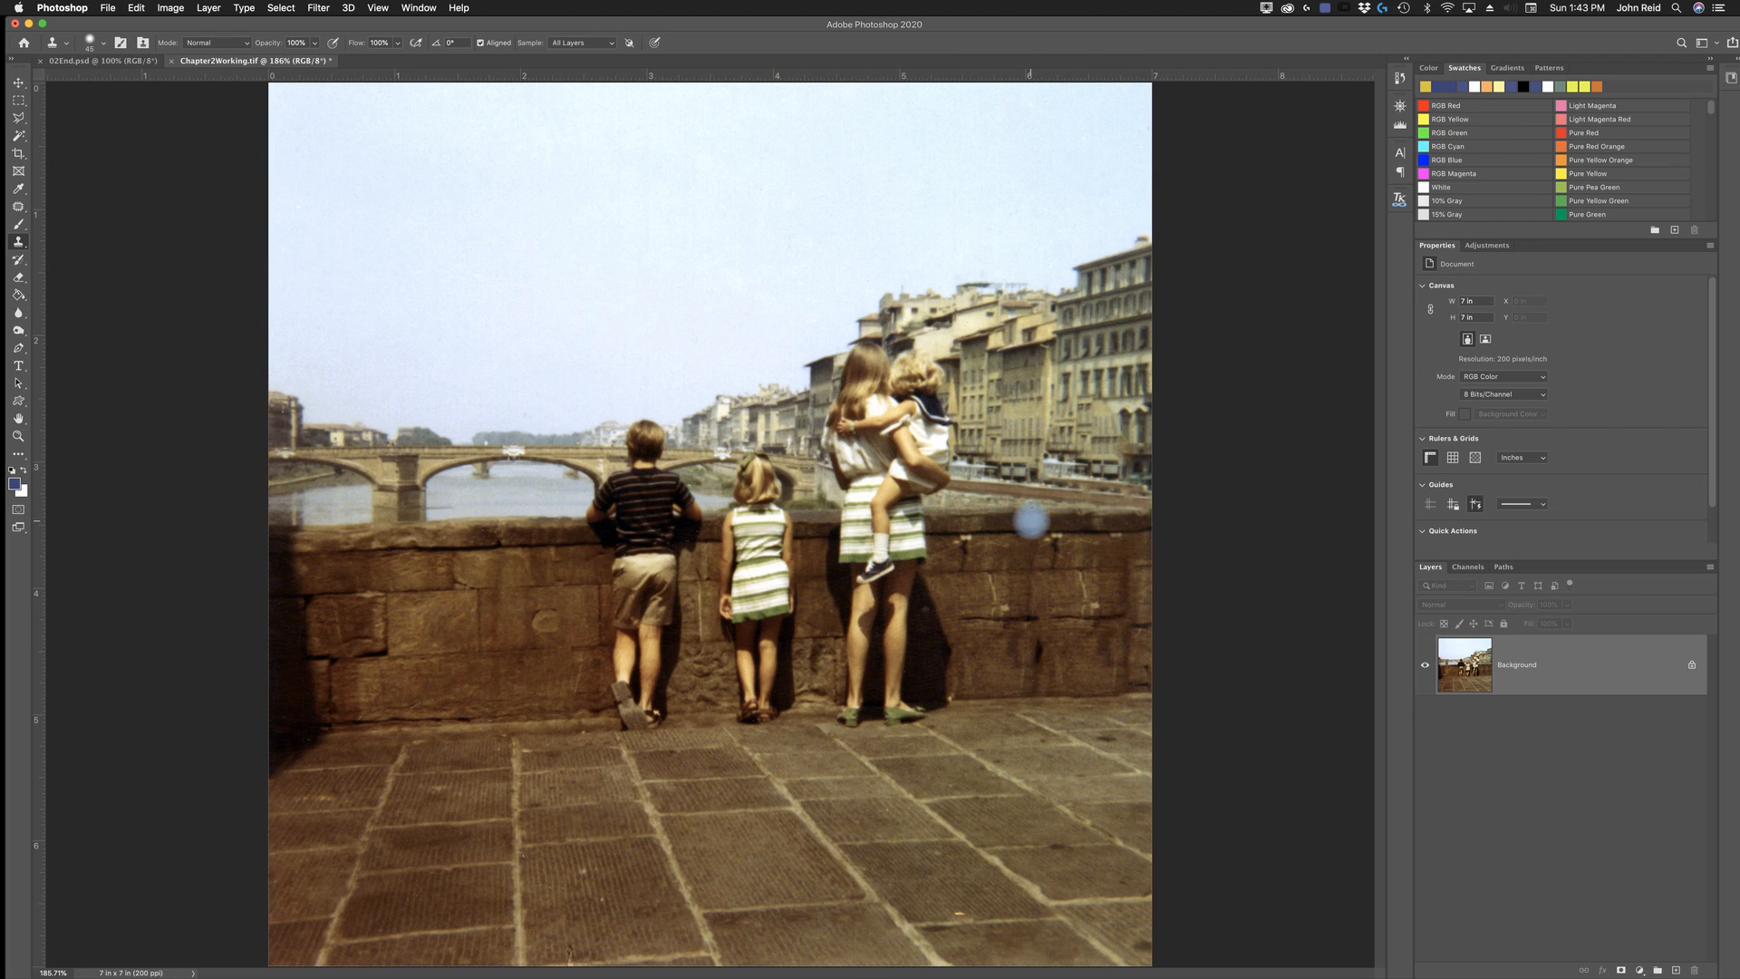
{"action": "key", "text": "super+z"}
- Clone facade texture from the neighbouring buildings over the lower floors of the building at the photo's right edge
{"action": "key", "text": "alt"}
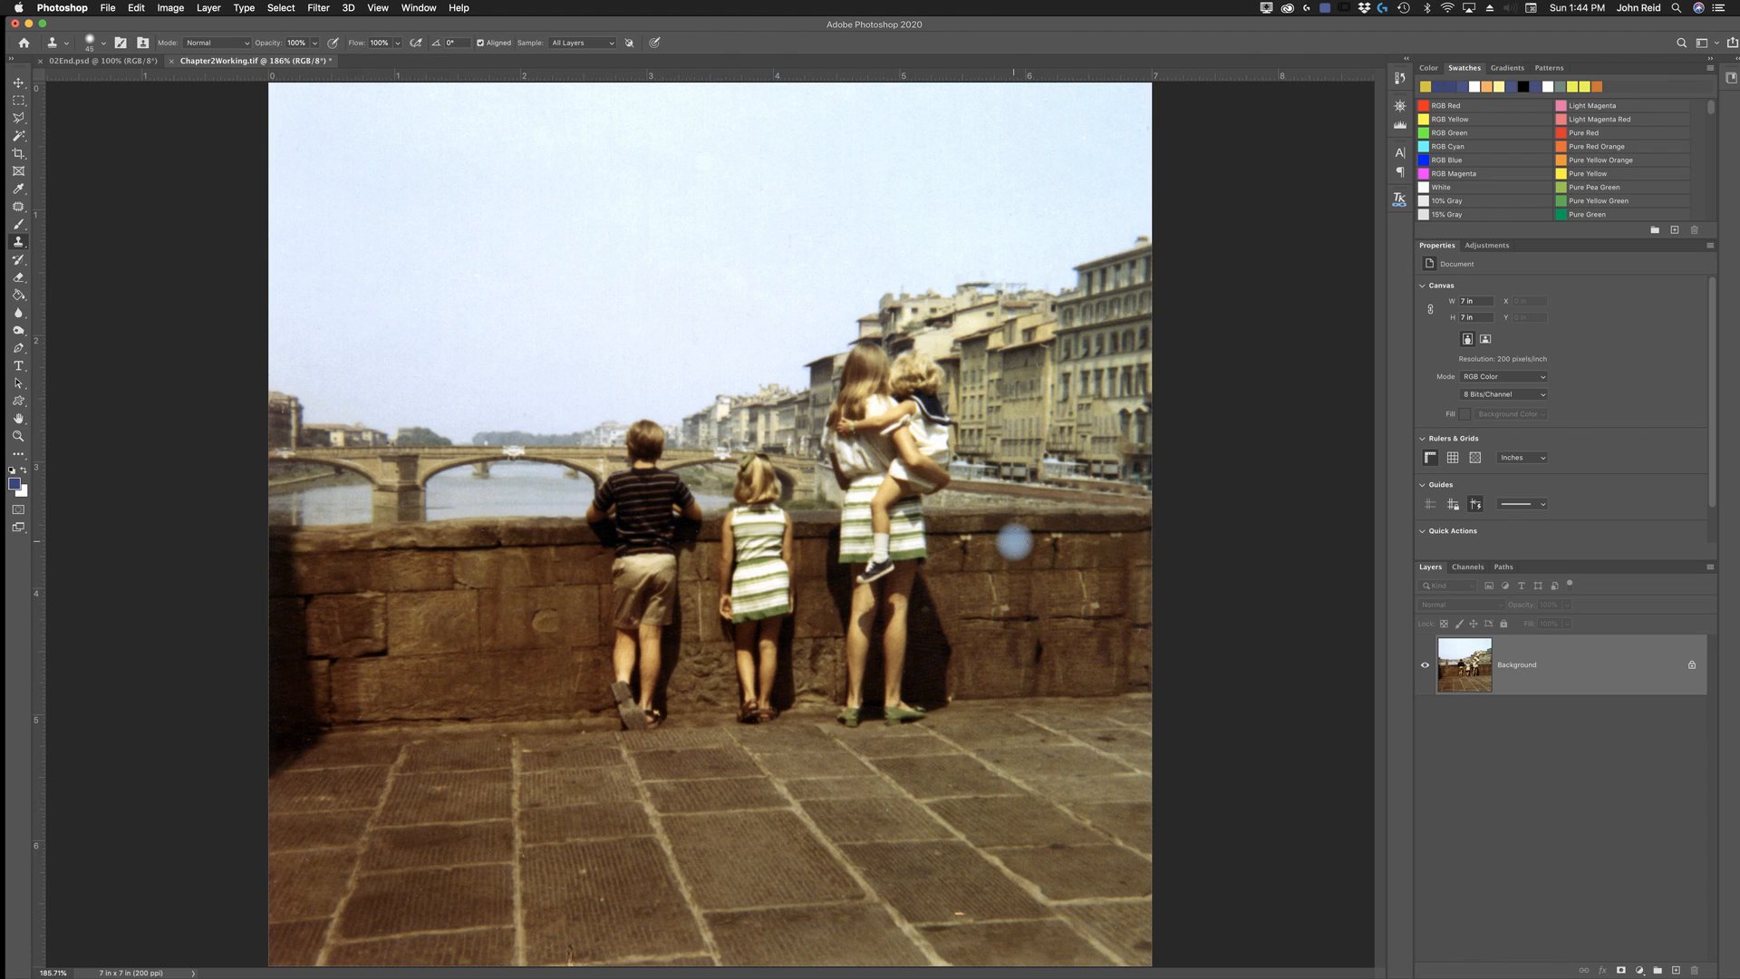
{"action": "key", "text": "alt"}
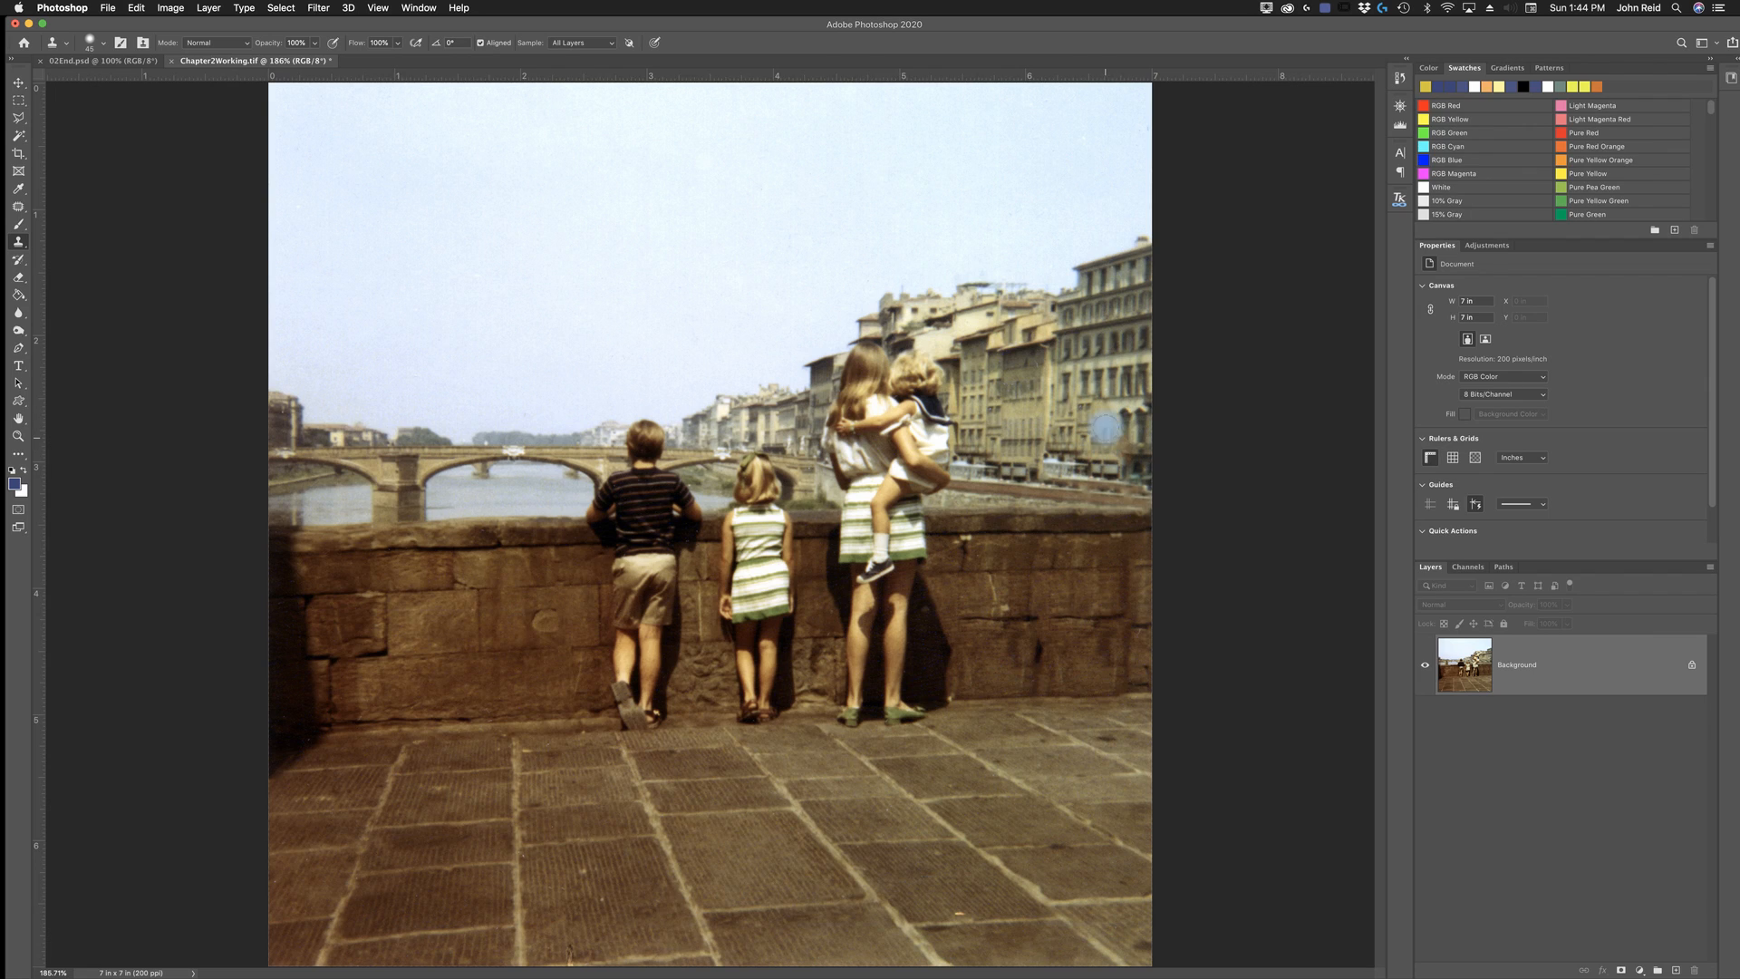
{"action": "left_click", "coordinate": [1012, 425], "text": "alt"}
{"action": "left_click_drag", "start_coordinate": [1122, 422], "coordinate": [1144, 424]}
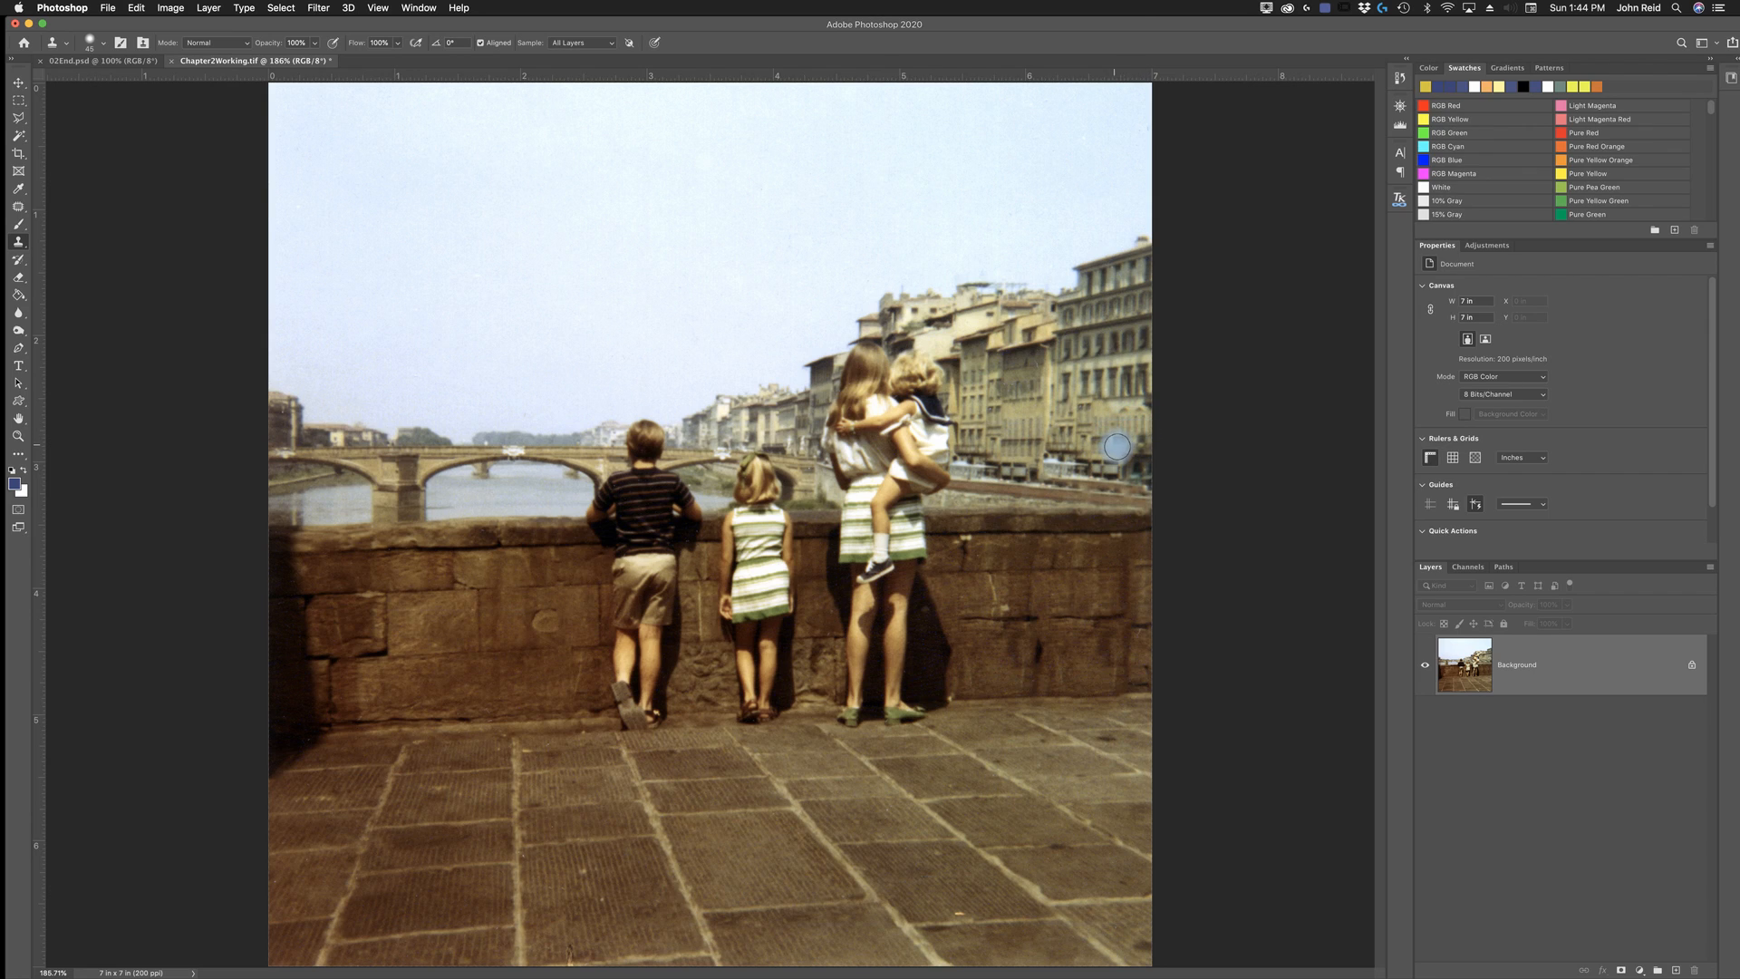
{"action": "left_click_drag", "start_coordinate": [1116, 446], "coordinate": [1156, 453]}
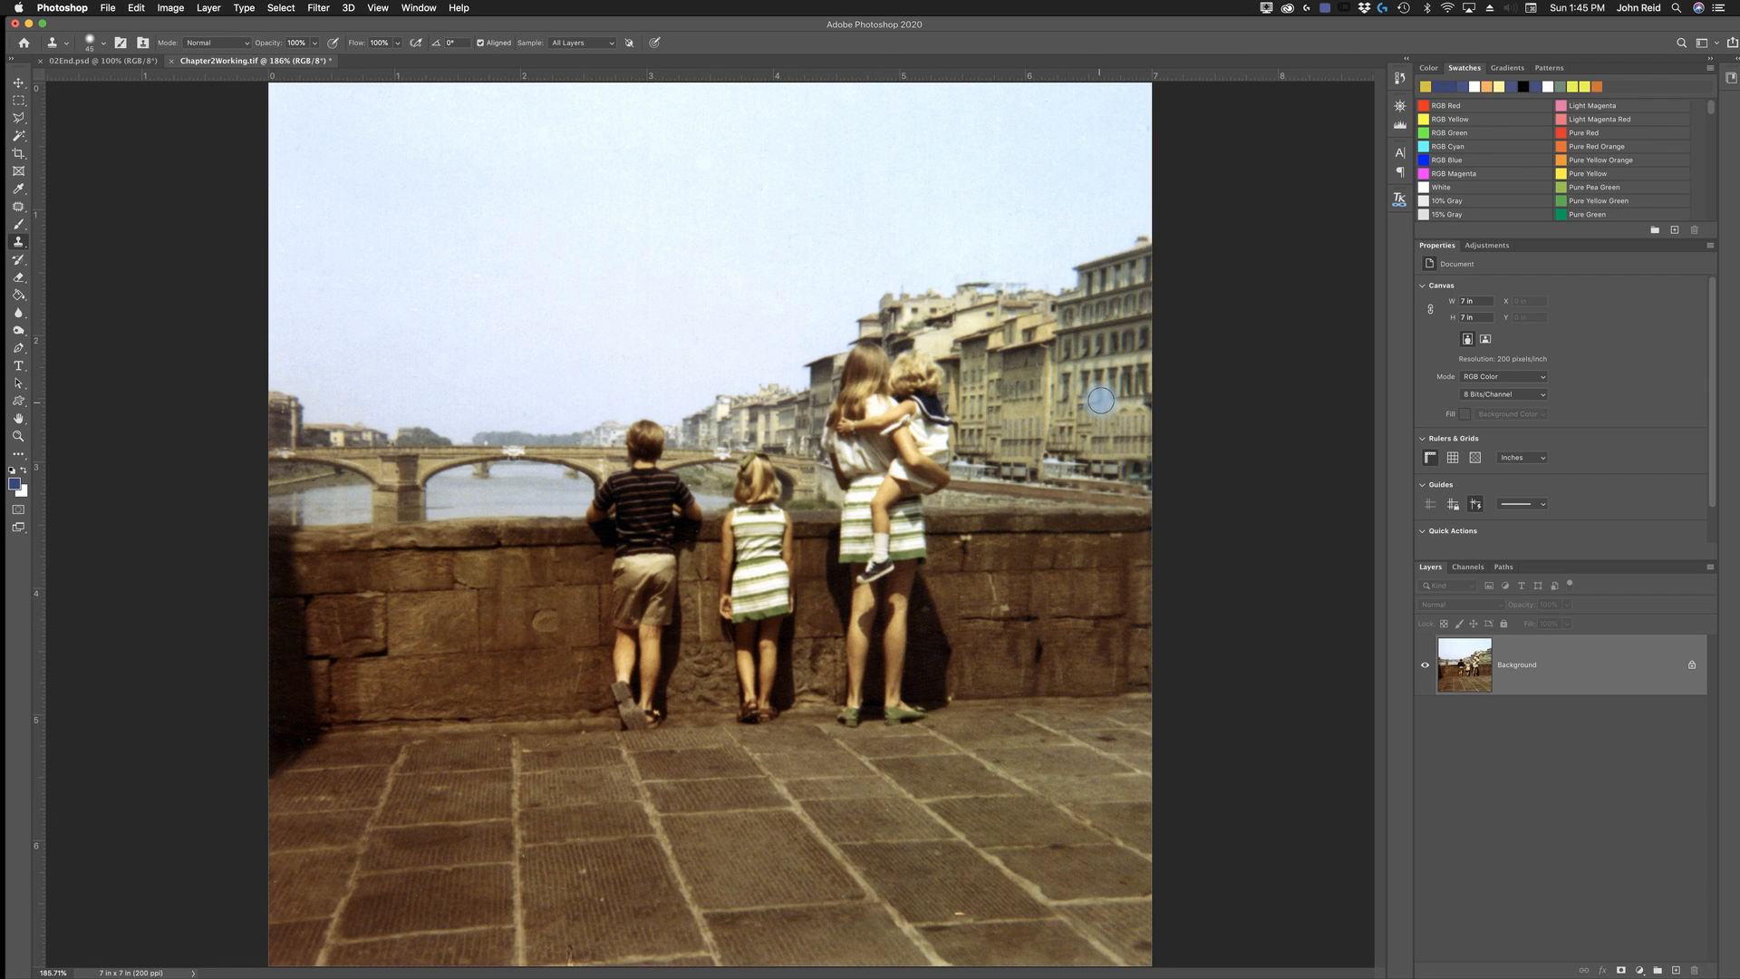
{"action": "left_click_drag", "start_coordinate": [1100, 399], "coordinate": [1134, 396]}
{"action": "key", "text": "alt"}
{"action": "left_click", "coordinate": [1671, 970]}
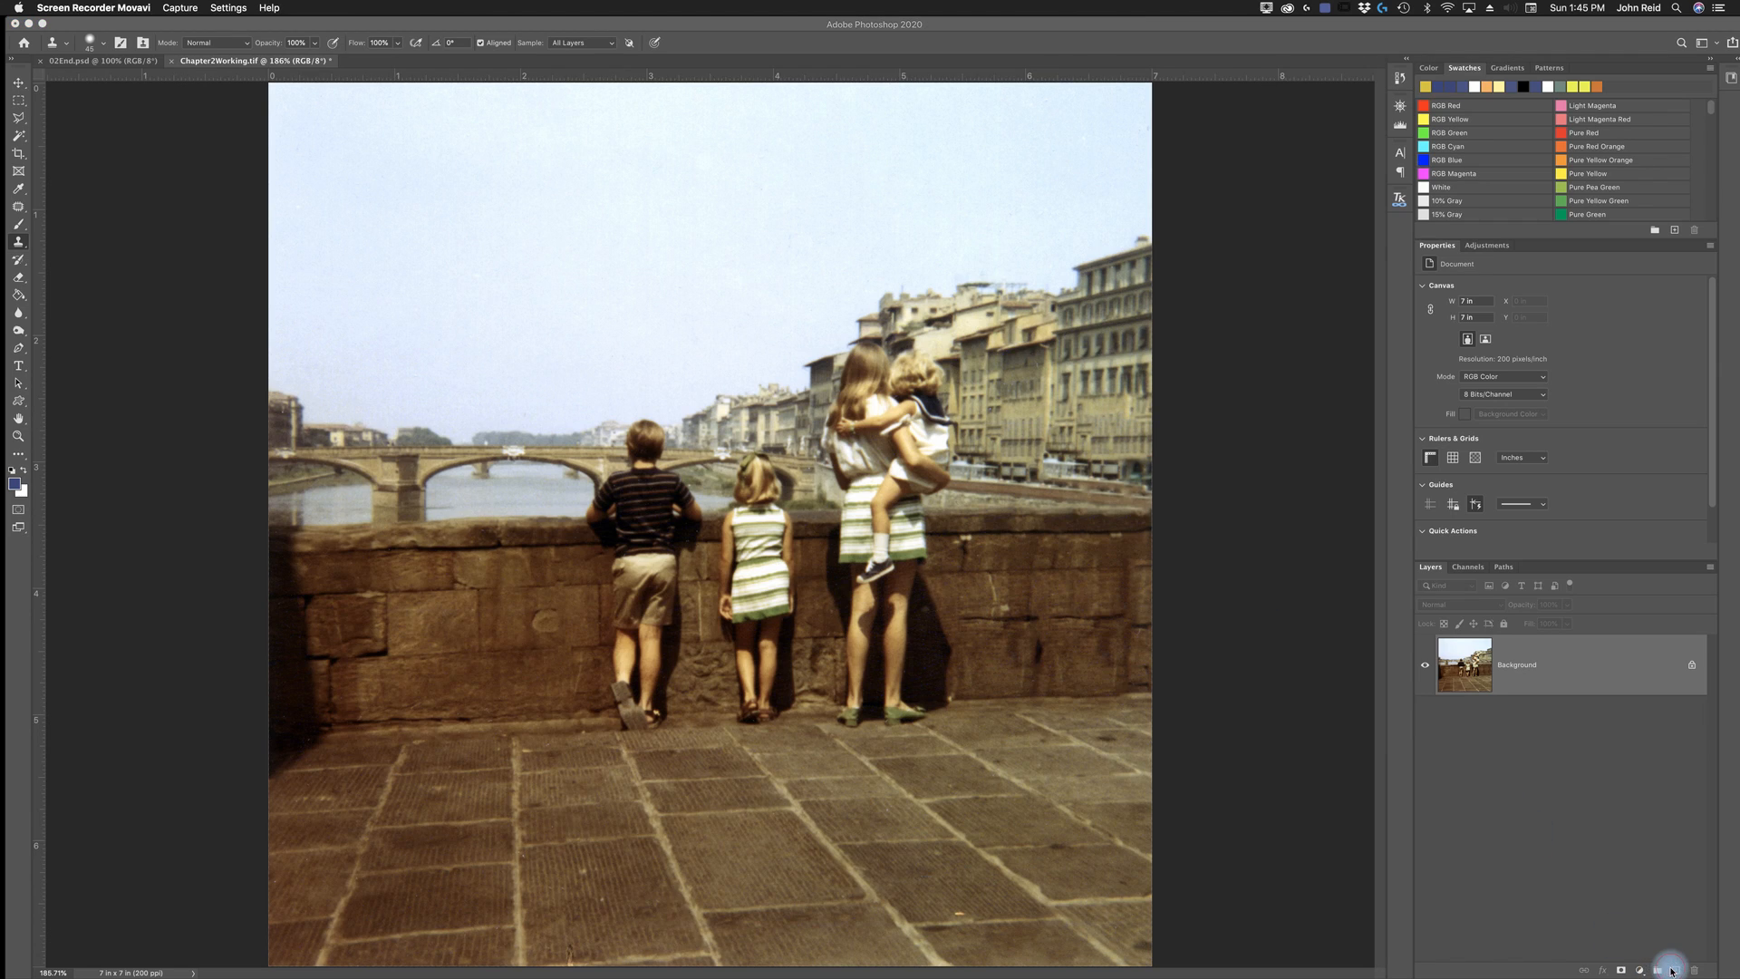
- Clone over the remaining flaws along the riverside street between the buildings and the wall at the far right
{"action": "left_click", "coordinate": [1029, 522]}
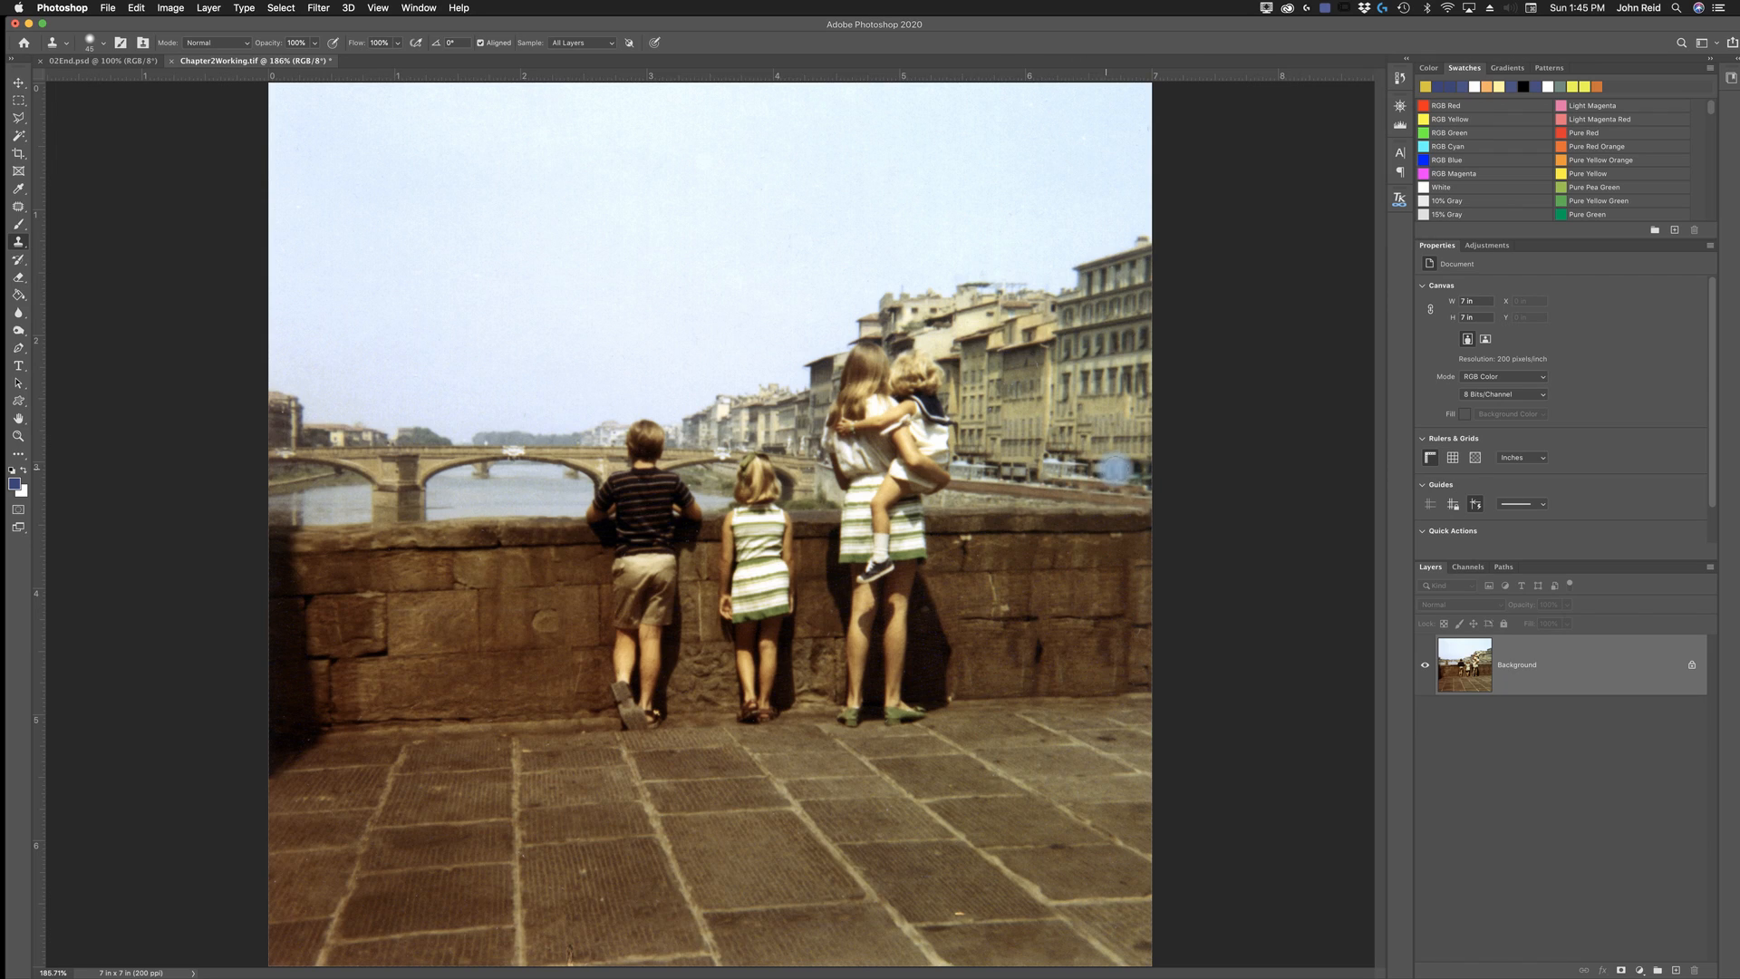
{"action": "mouse_move", "coordinate": [1073, 474]}
{"action": "left_mouse_down"}
{"action": "mouse_move", "coordinate": [1101, 473]}
{"action": "mouse_move", "coordinate": [1055, 476]}
{"action": "mouse_move", "coordinate": [1110, 474]}
{"action": "mouse_move", "coordinate": [1092, 475]}
{"action": "left_mouse_up"}
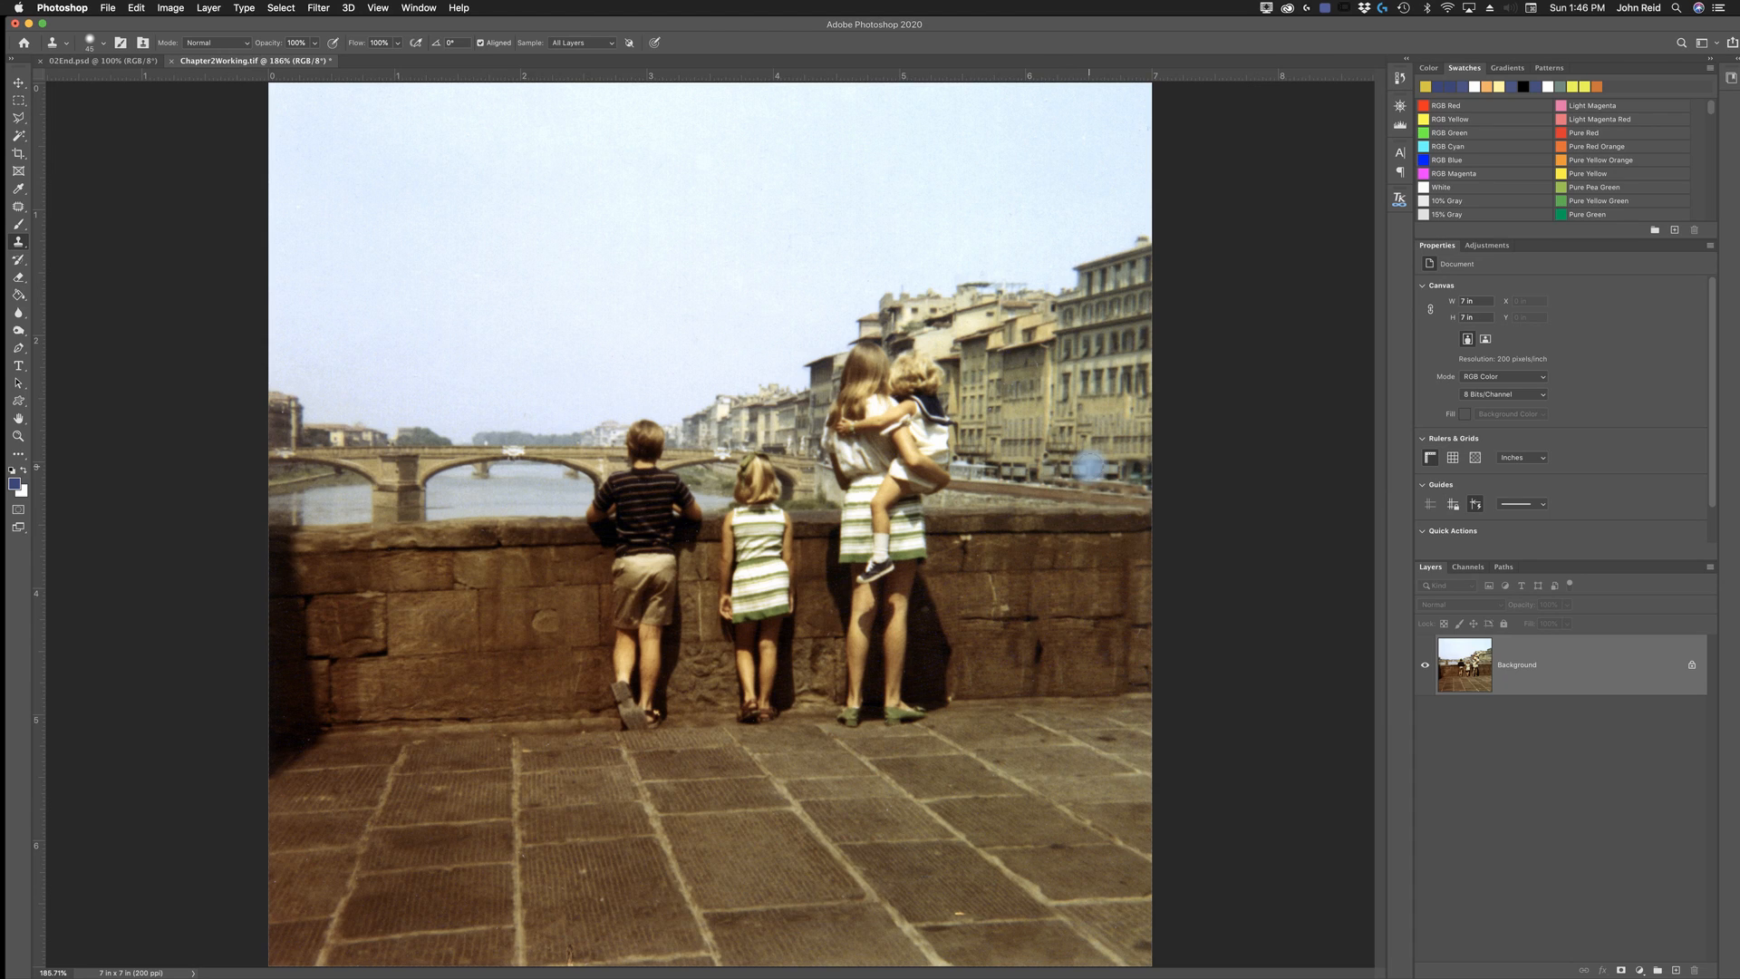
{"action": "left_click", "coordinate": [1079, 469]}
{"action": "left_click", "coordinate": [1059, 469]}
{"action": "left_click_drag", "start_coordinate": [1059, 469], "coordinate": [1051, 469]}
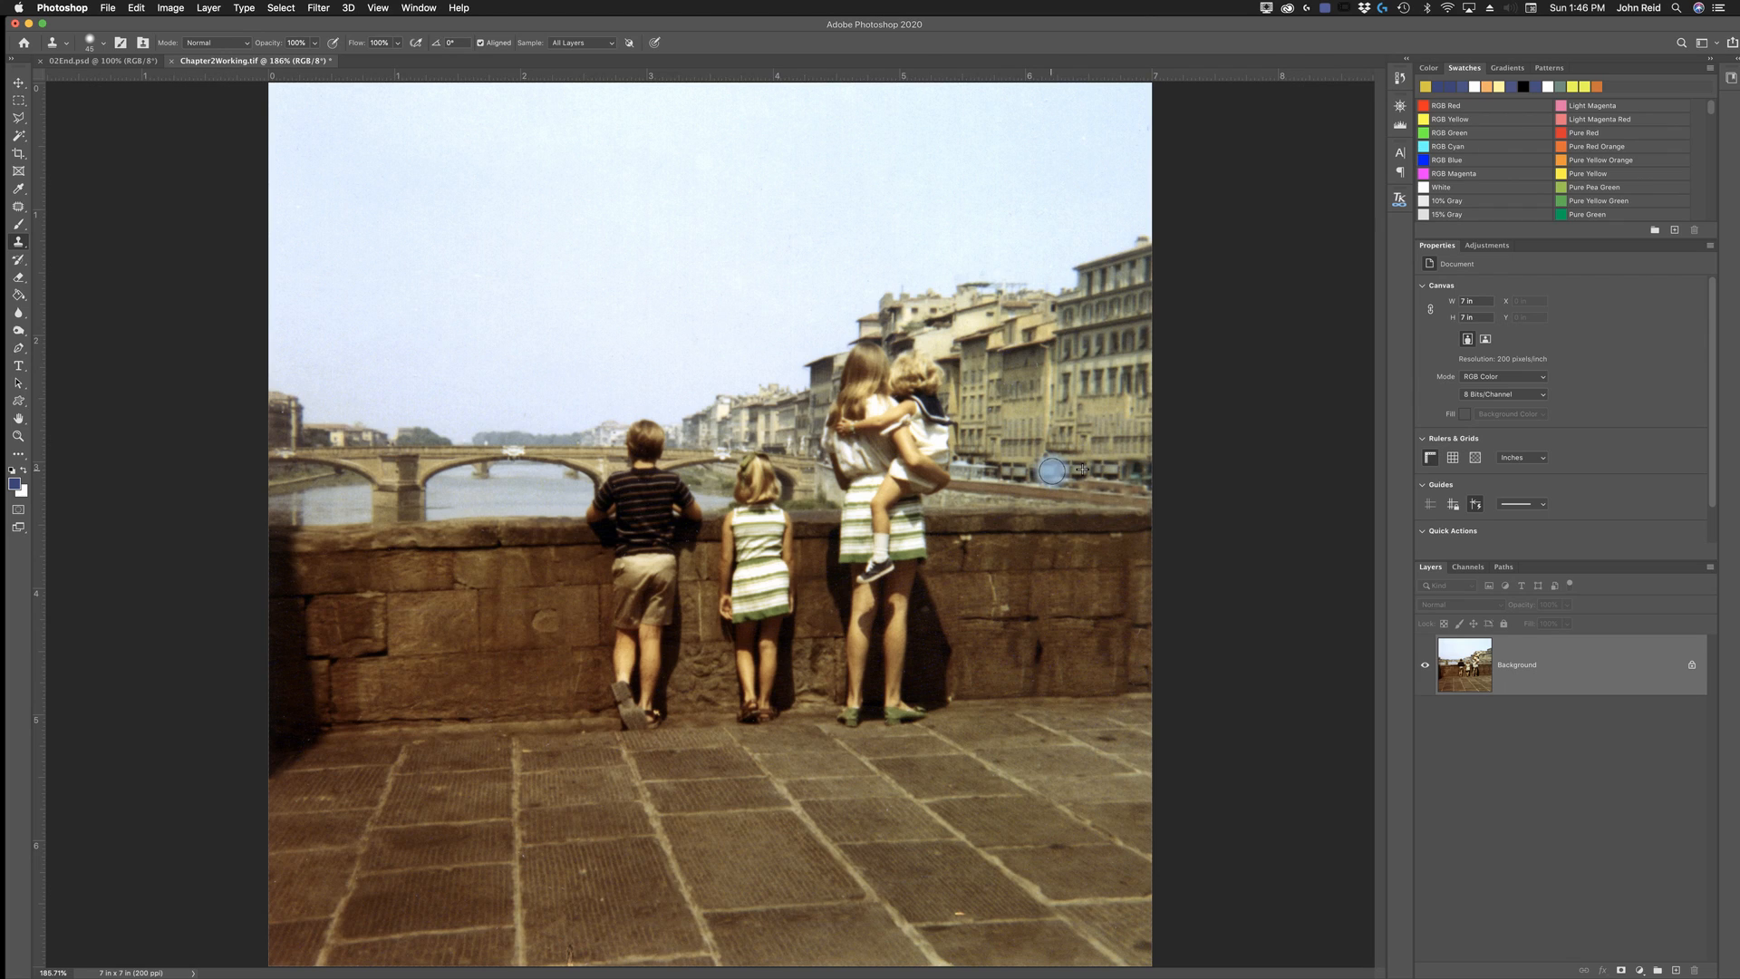
{"action": "left_click", "coordinate": [1040, 470]}
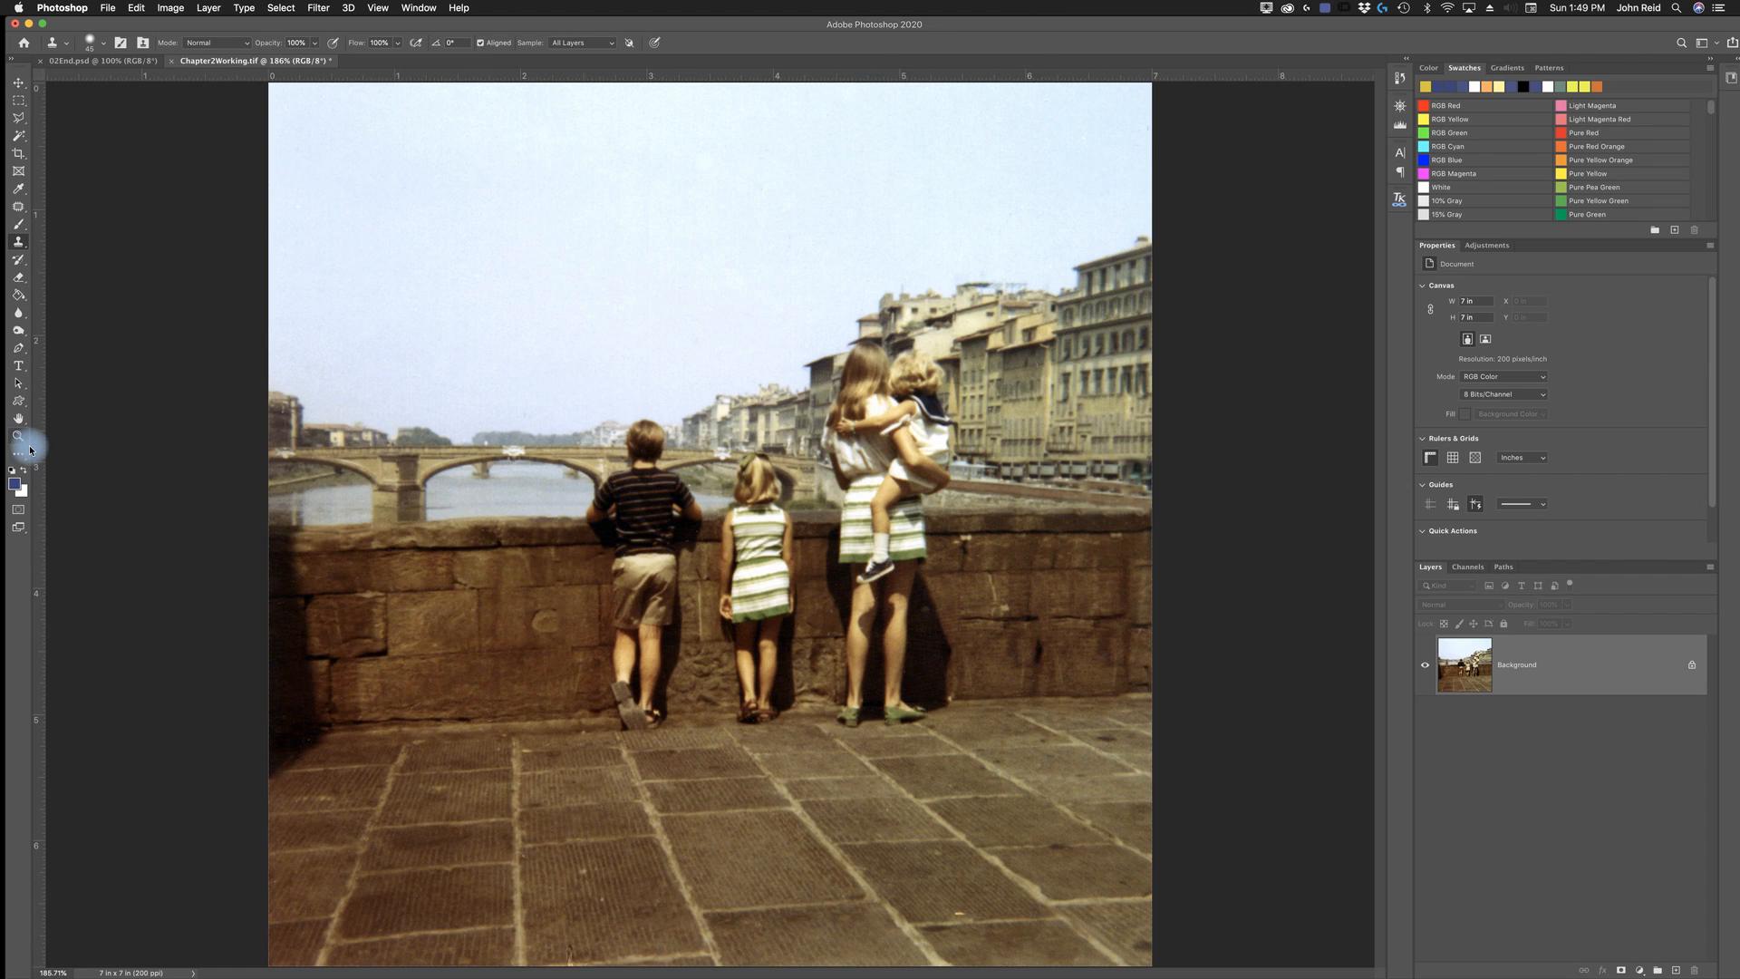
- Apply the Dust & Scratches filter to the photo with a radius of 1 pixel and a threshold of 0 levels
{"action": "key", "text": "z"}
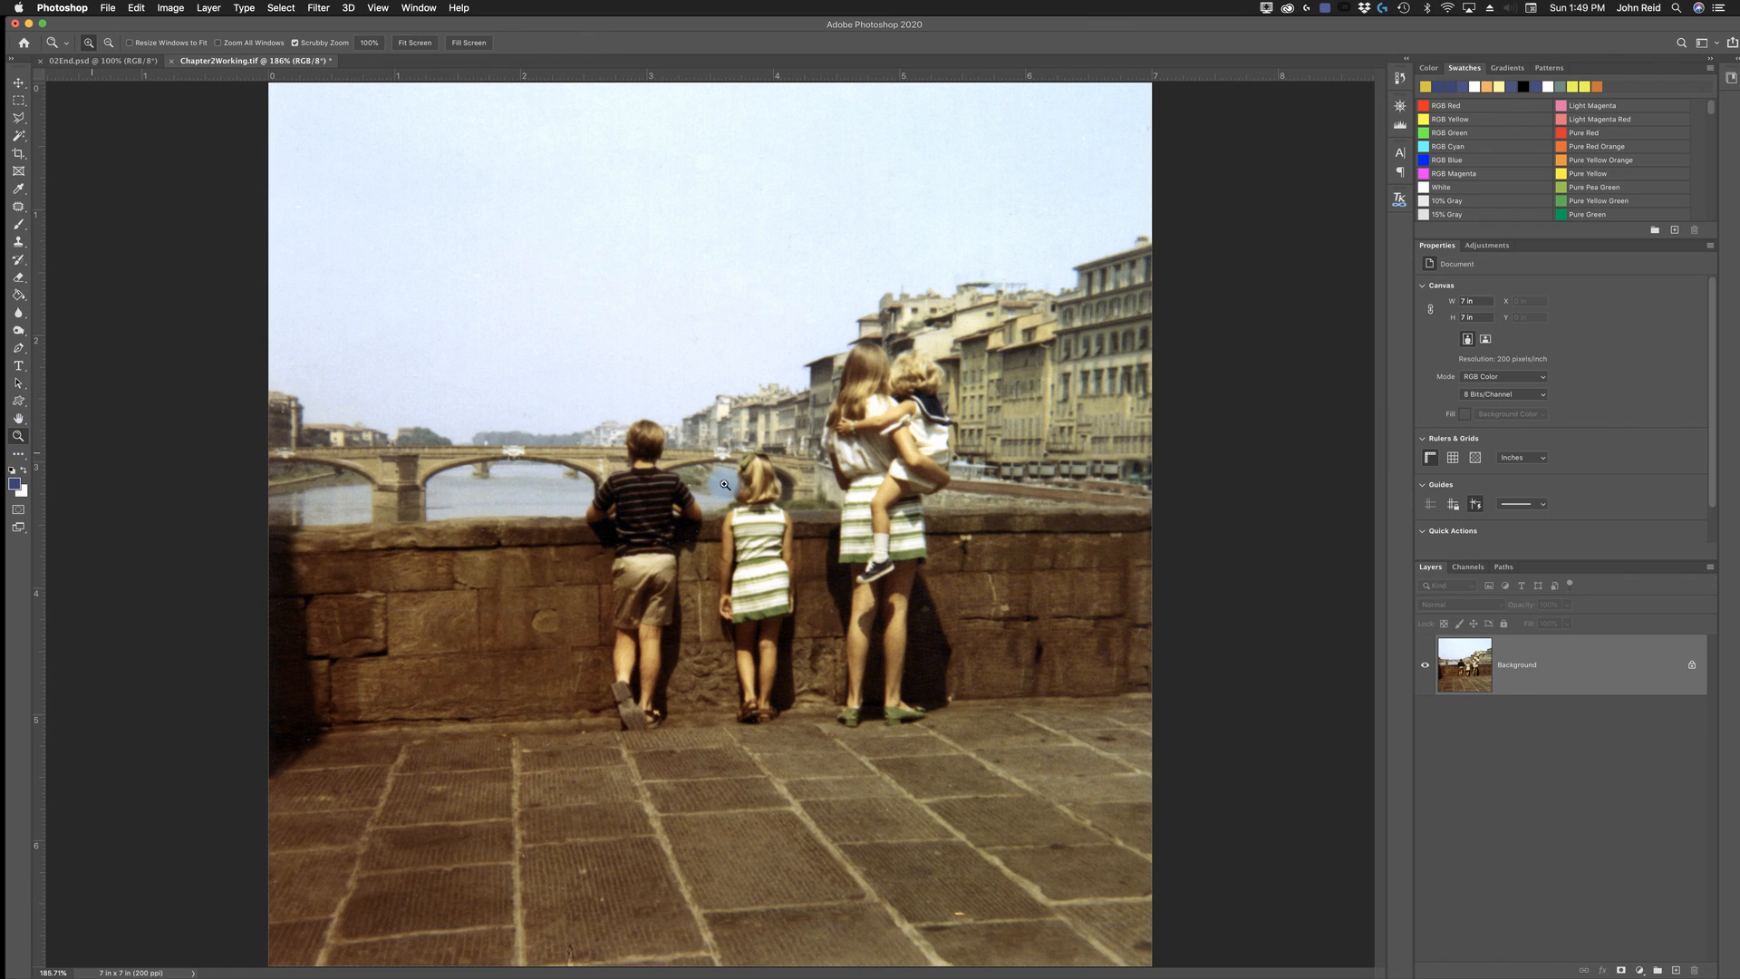
{"action": "left_click", "coordinate": [645, 492]}
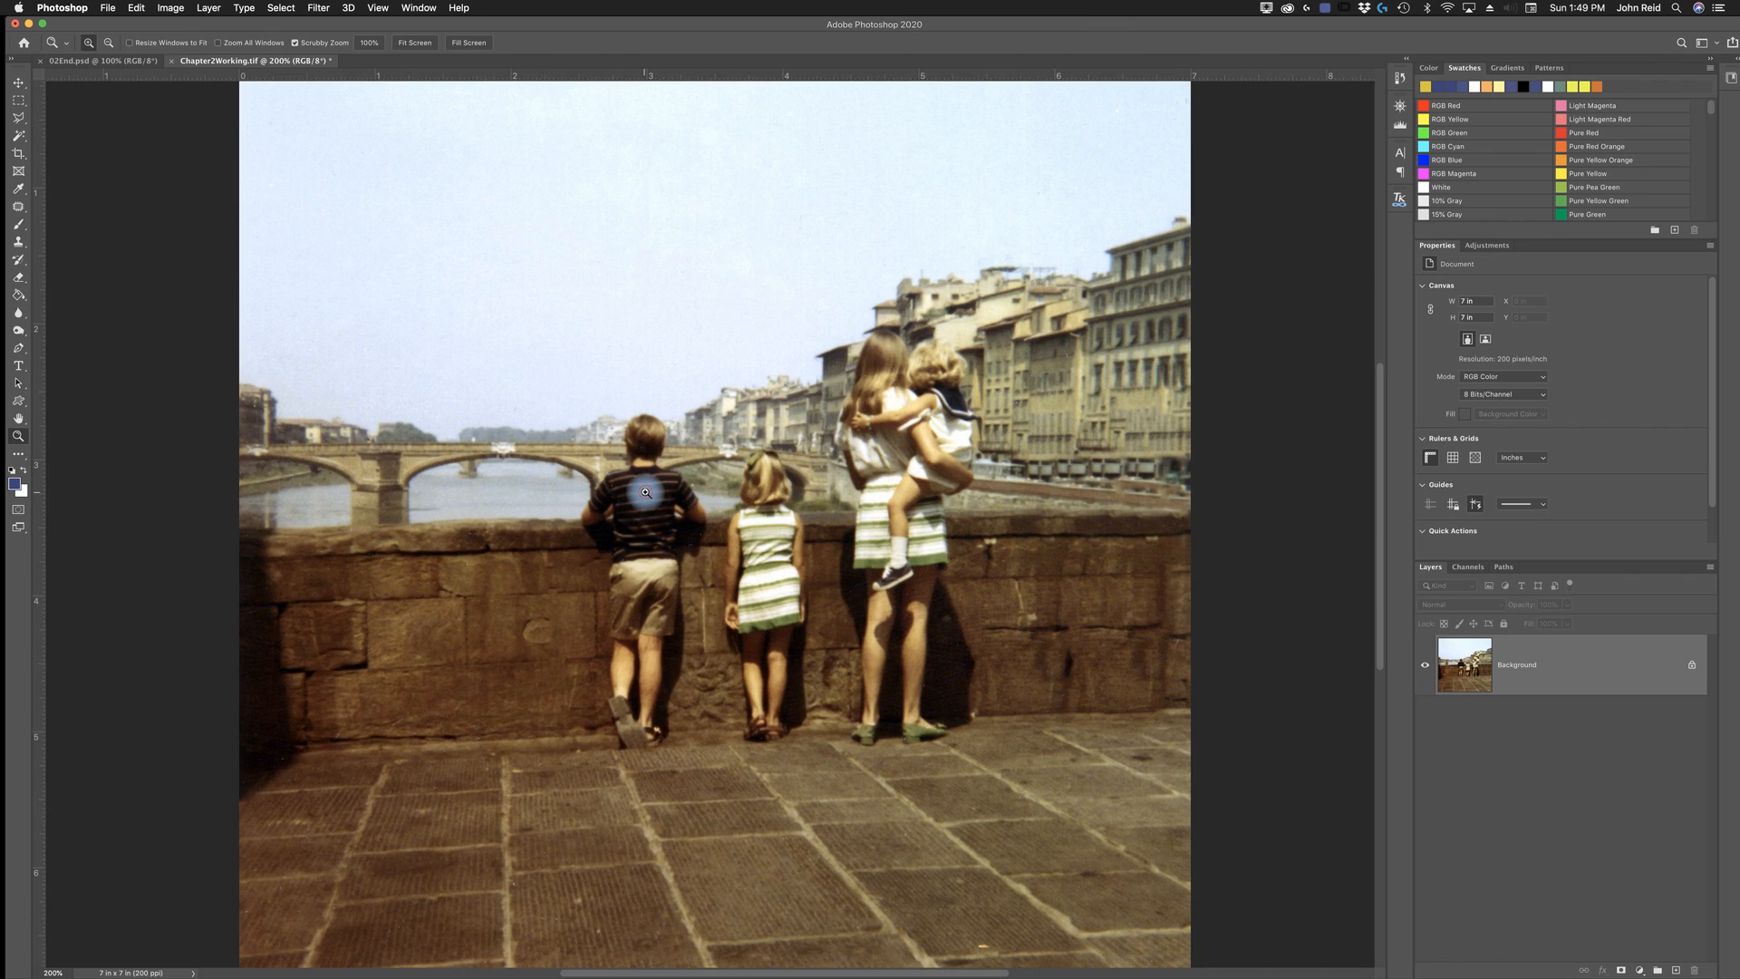
{"action": "left_click", "coordinate": [646, 492]}
{"action": "left_click", "coordinate": [646, 502]}
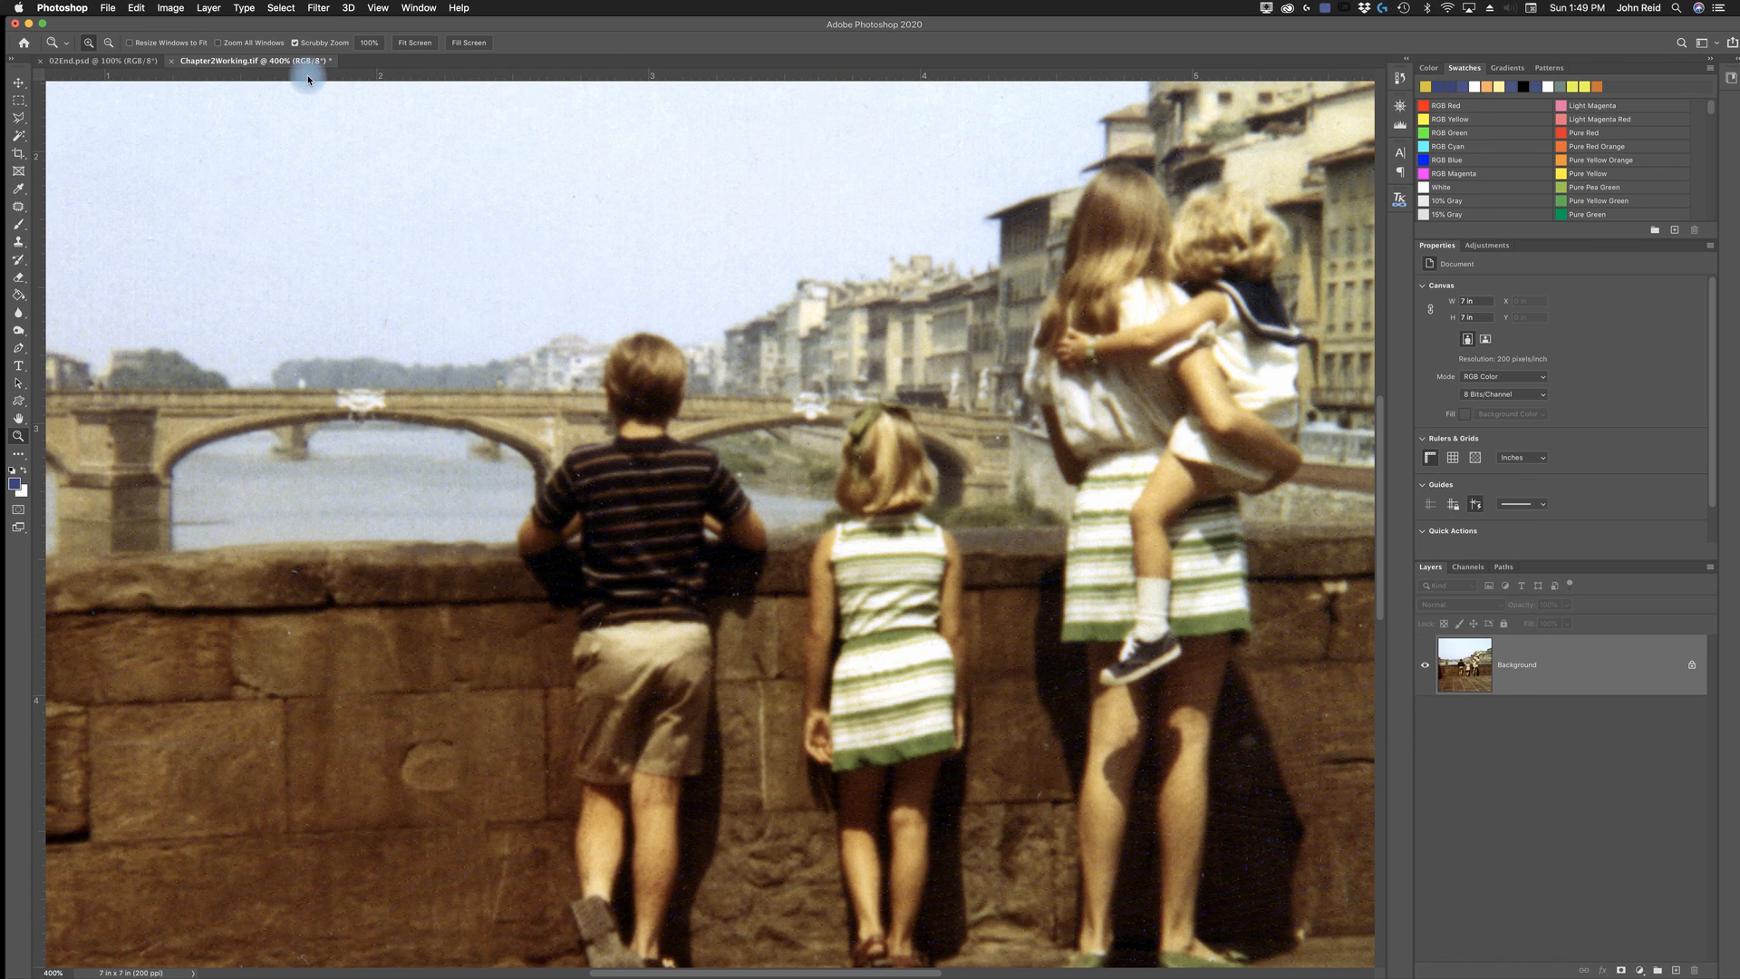
{"action": "left_click", "coordinate": [324, 11]}
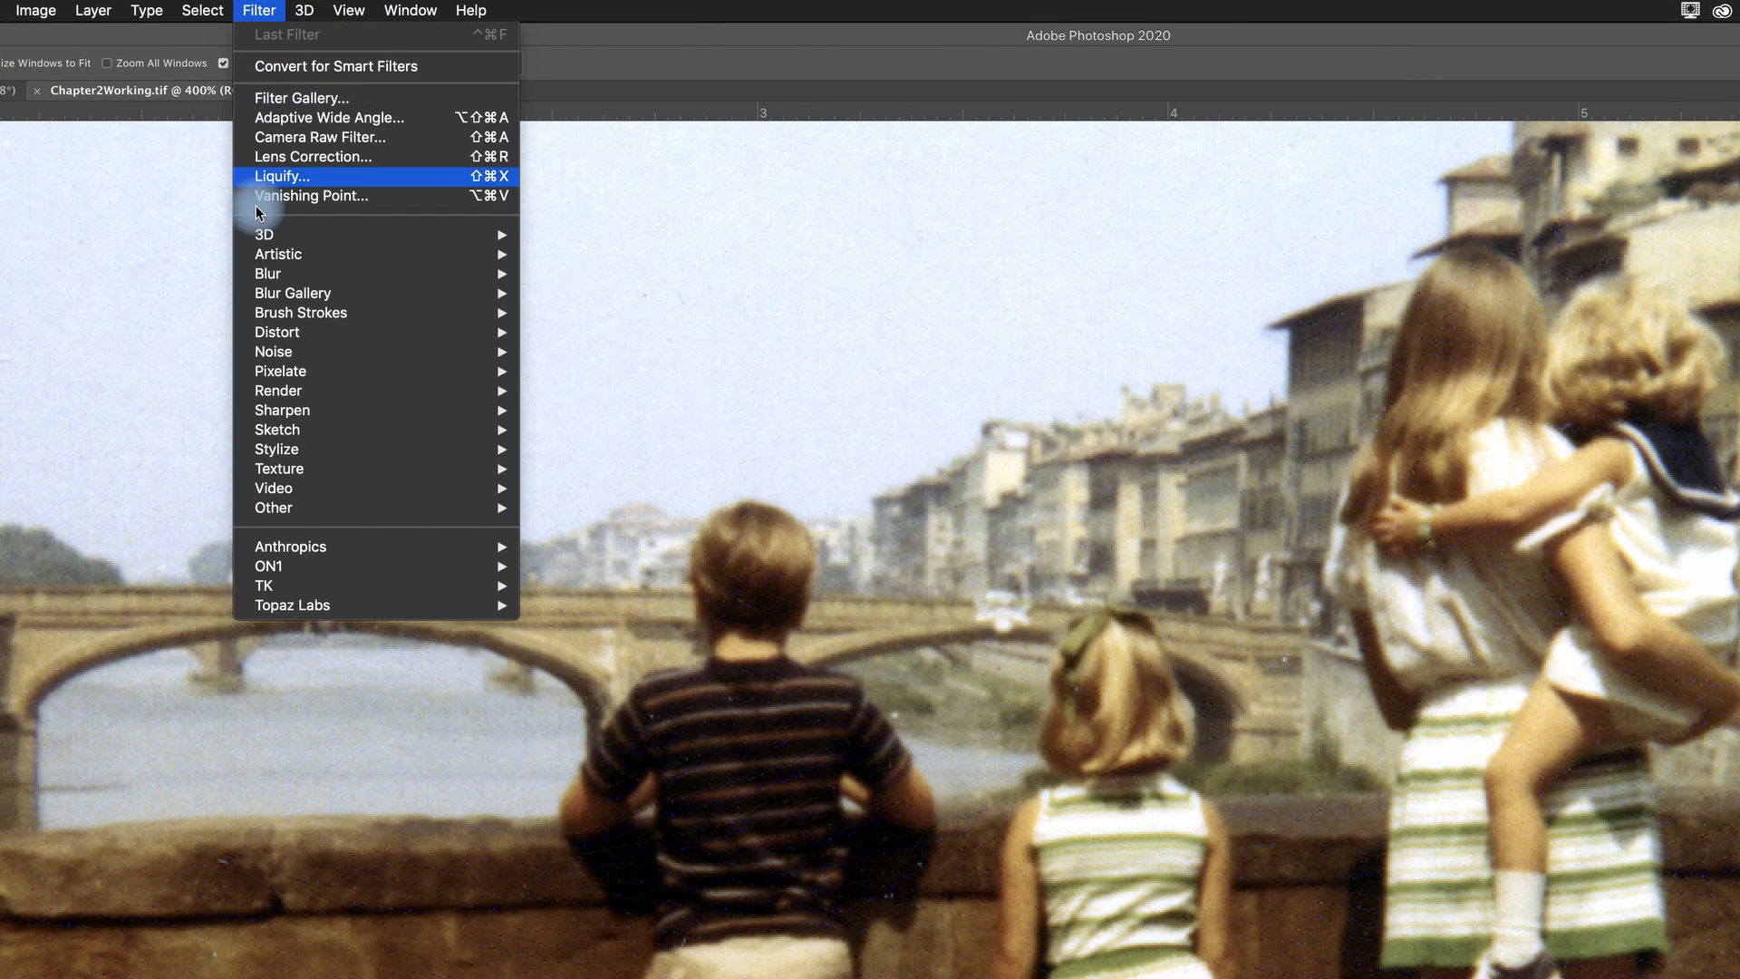
{"action": "mouse_move", "coordinate": [283, 363]}
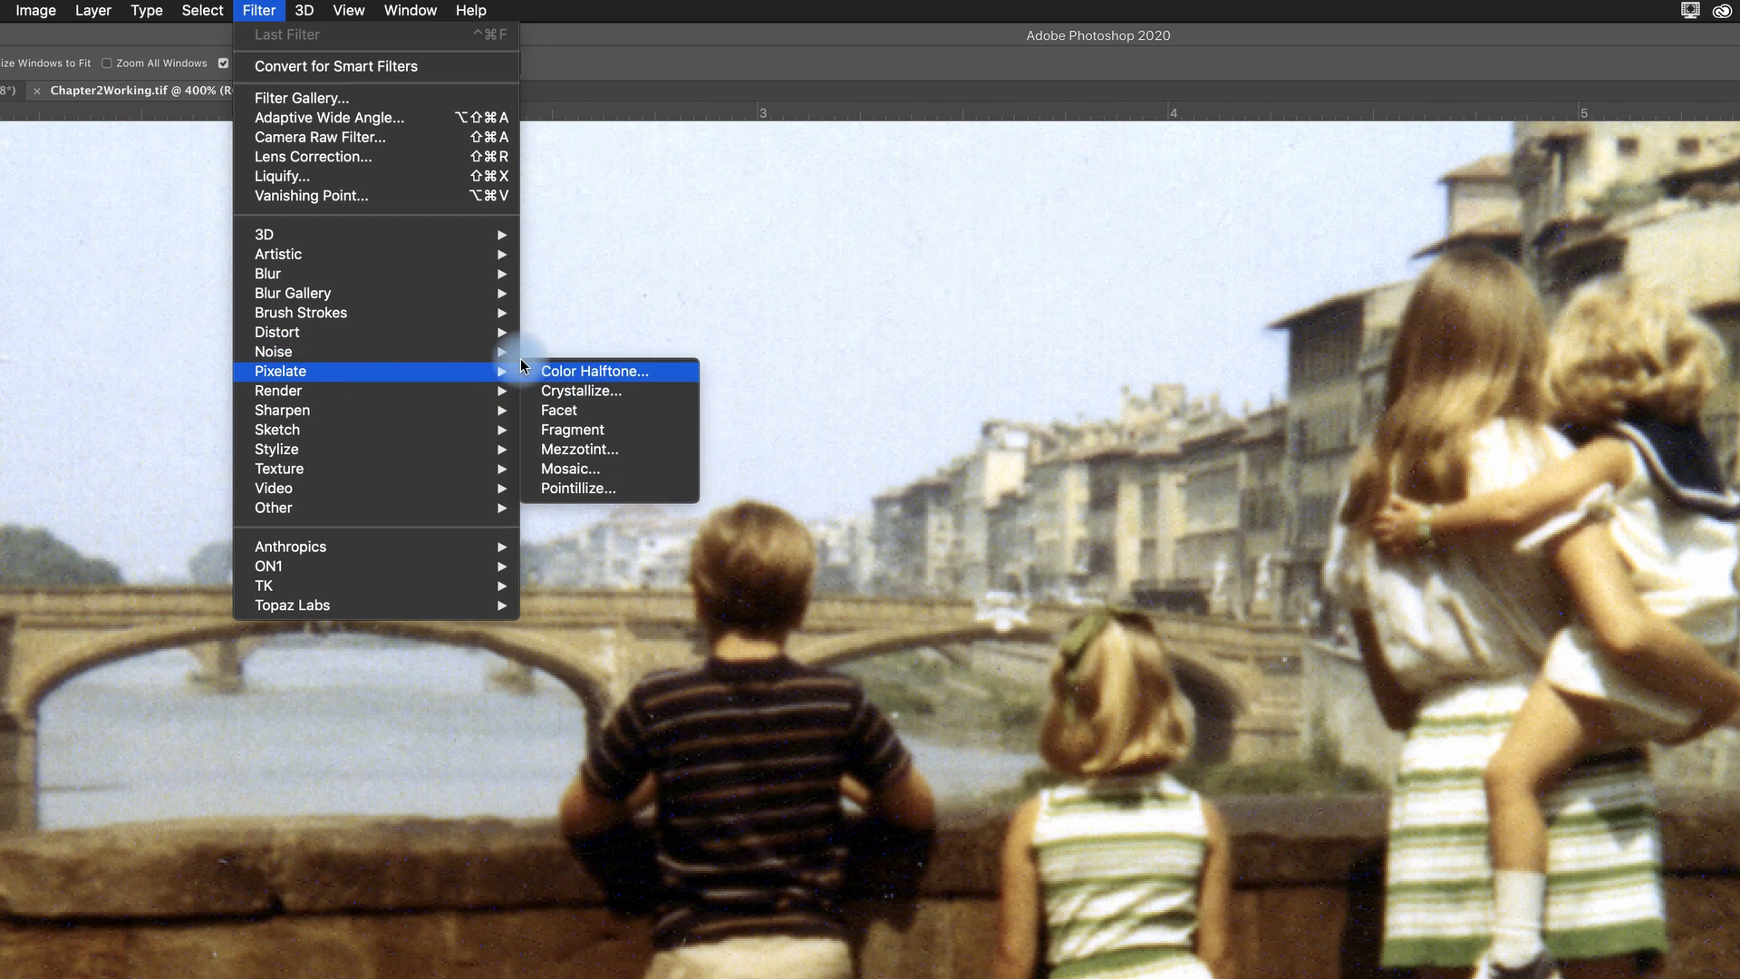
{"action": "left_click", "coordinate": [601, 391]}
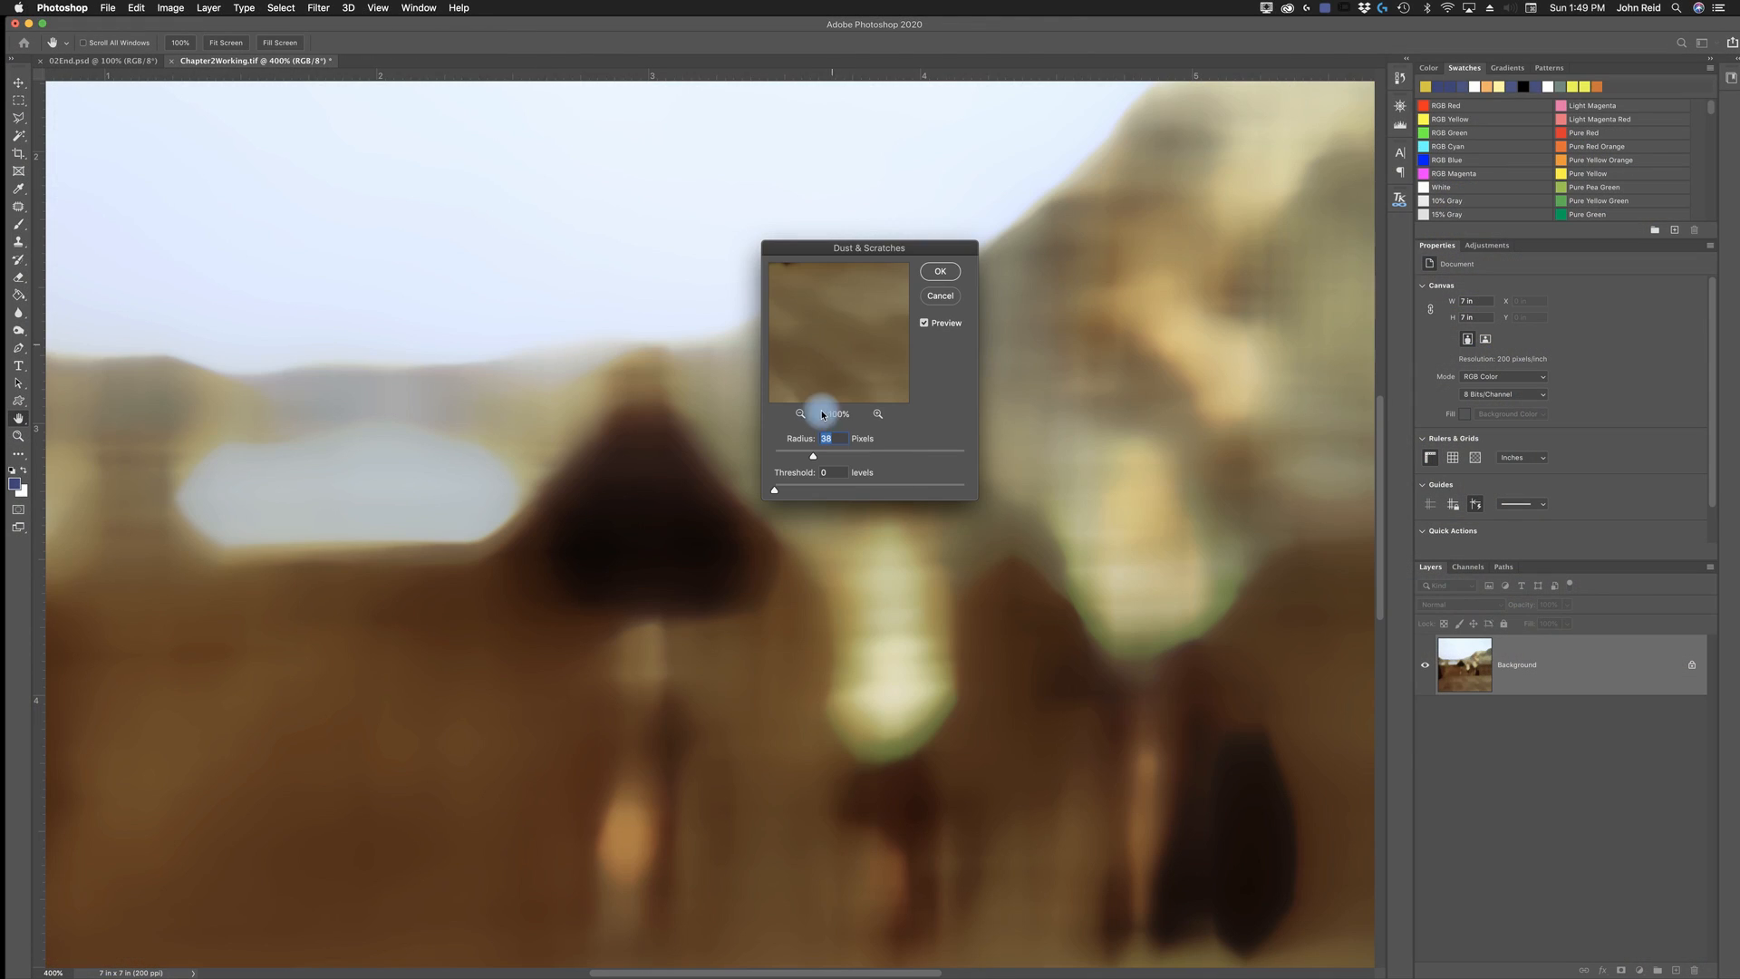
{"action": "left_click_drag", "start_coordinate": [834, 245], "coordinate": [884, 245]}
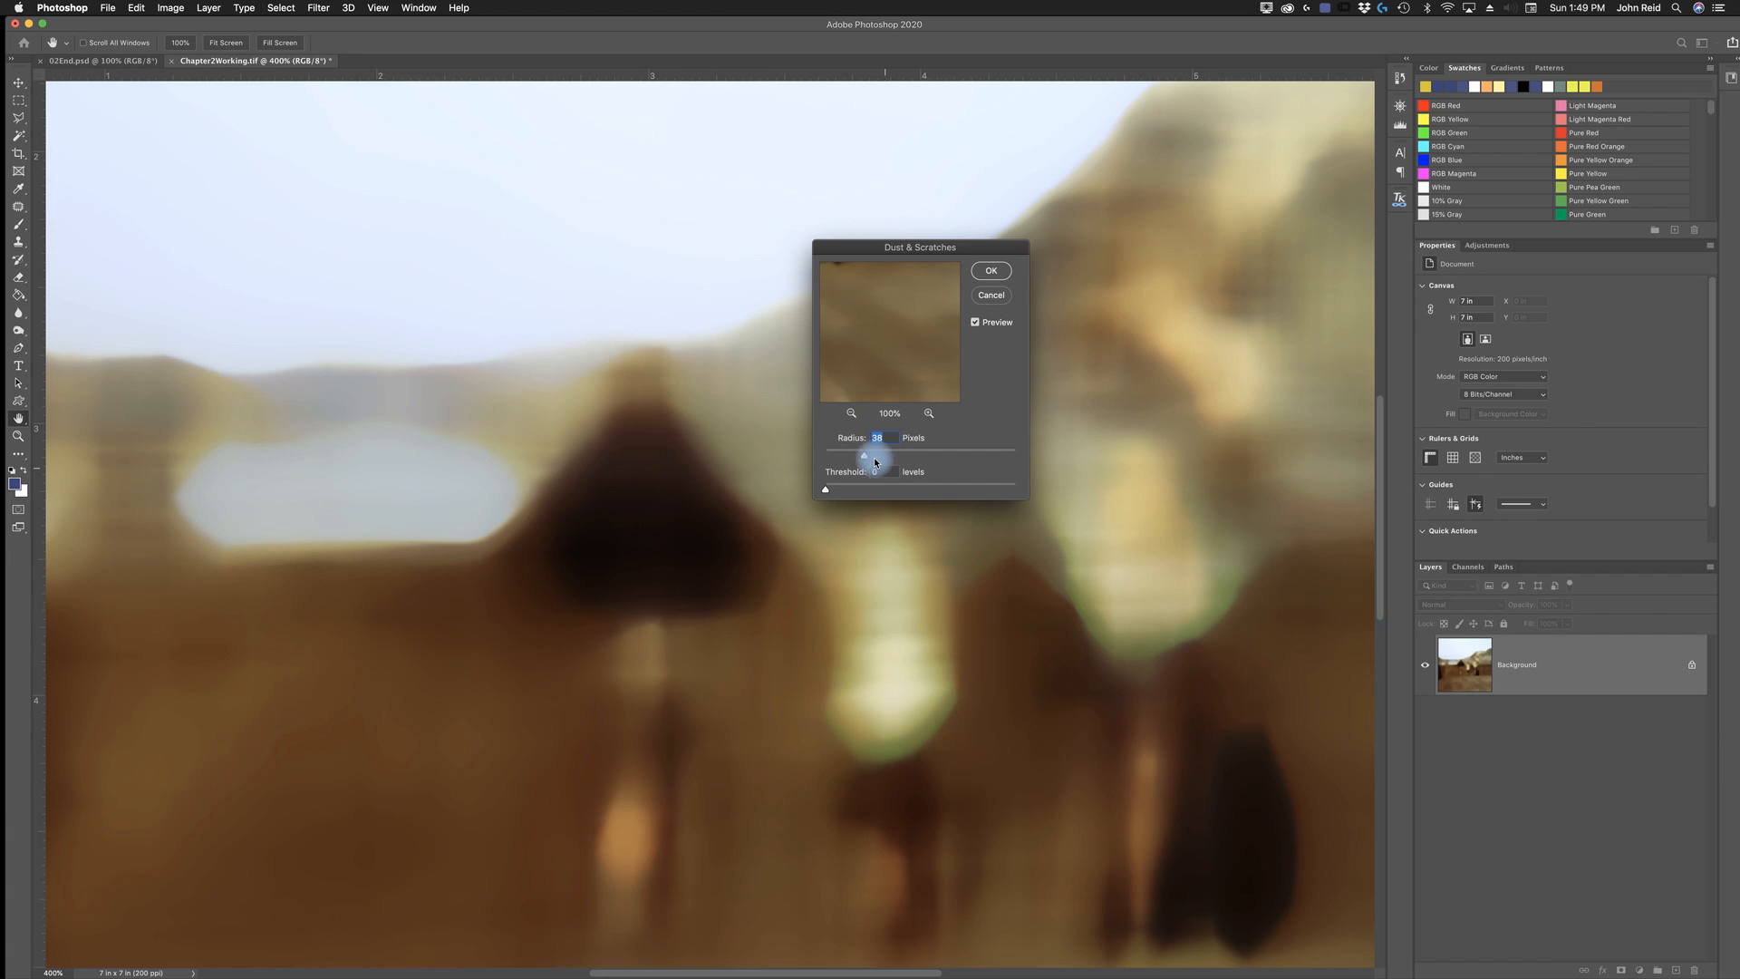
{"action": "left_click_drag", "start_coordinate": [860, 457], "coordinate": [826, 462]}
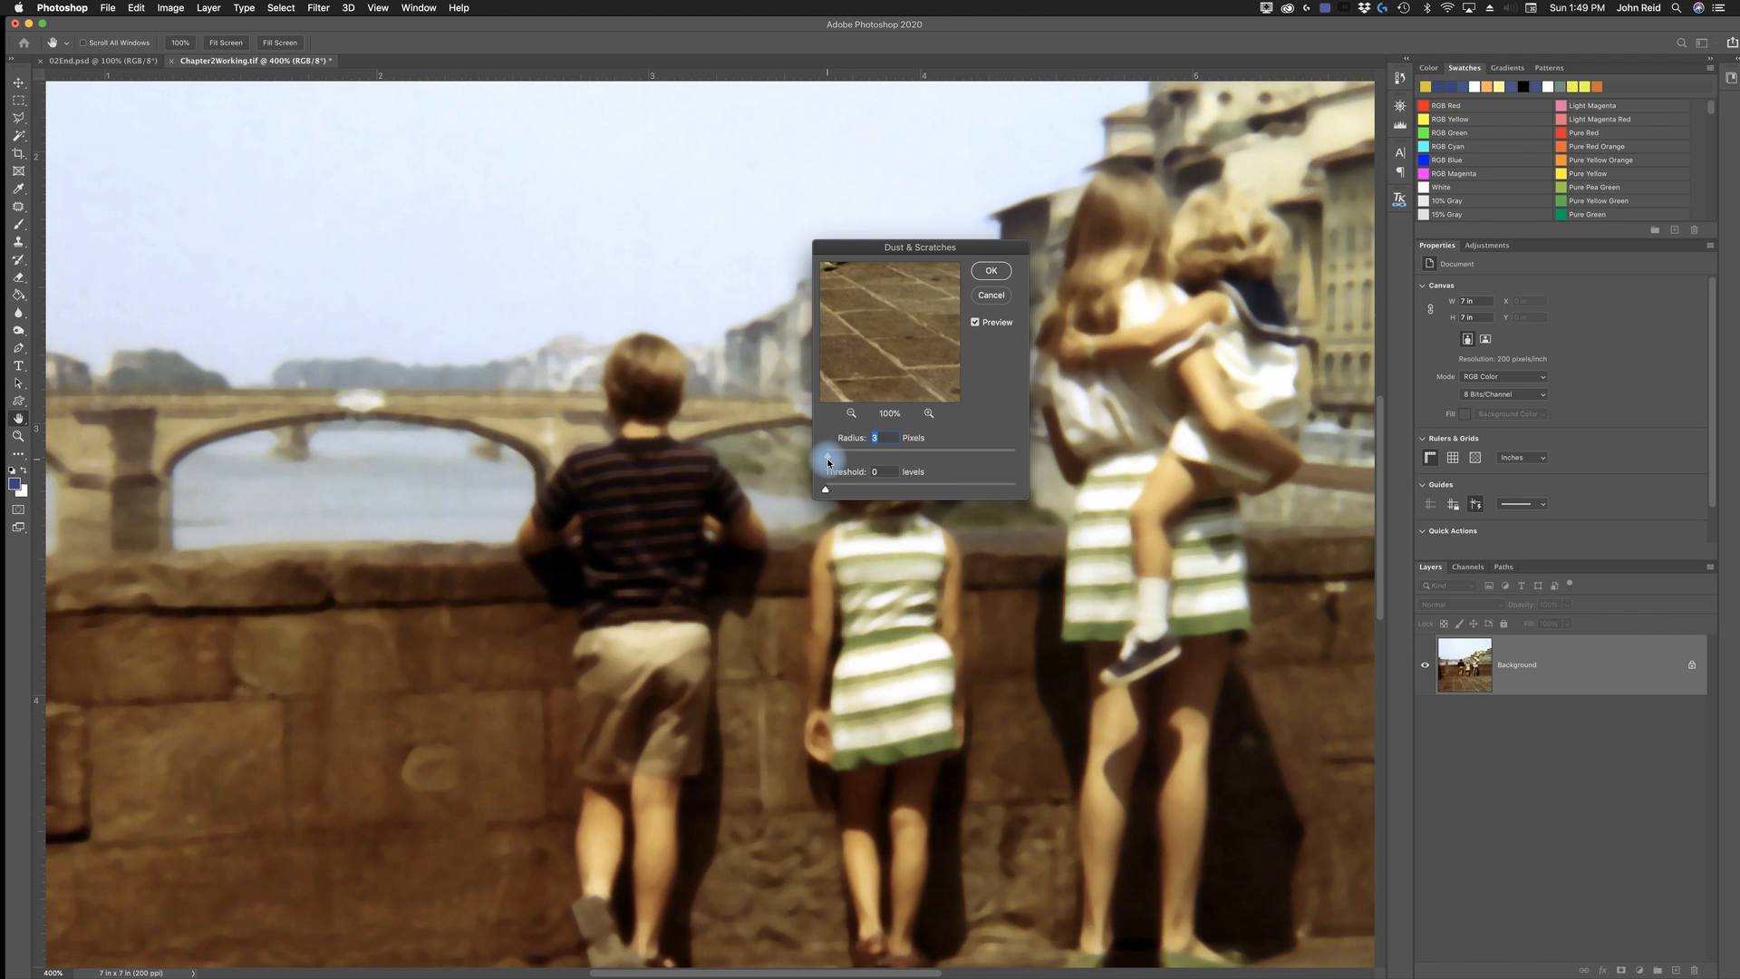
{"action": "left_click_drag", "start_coordinate": [825, 462], "coordinate": [822, 461]}
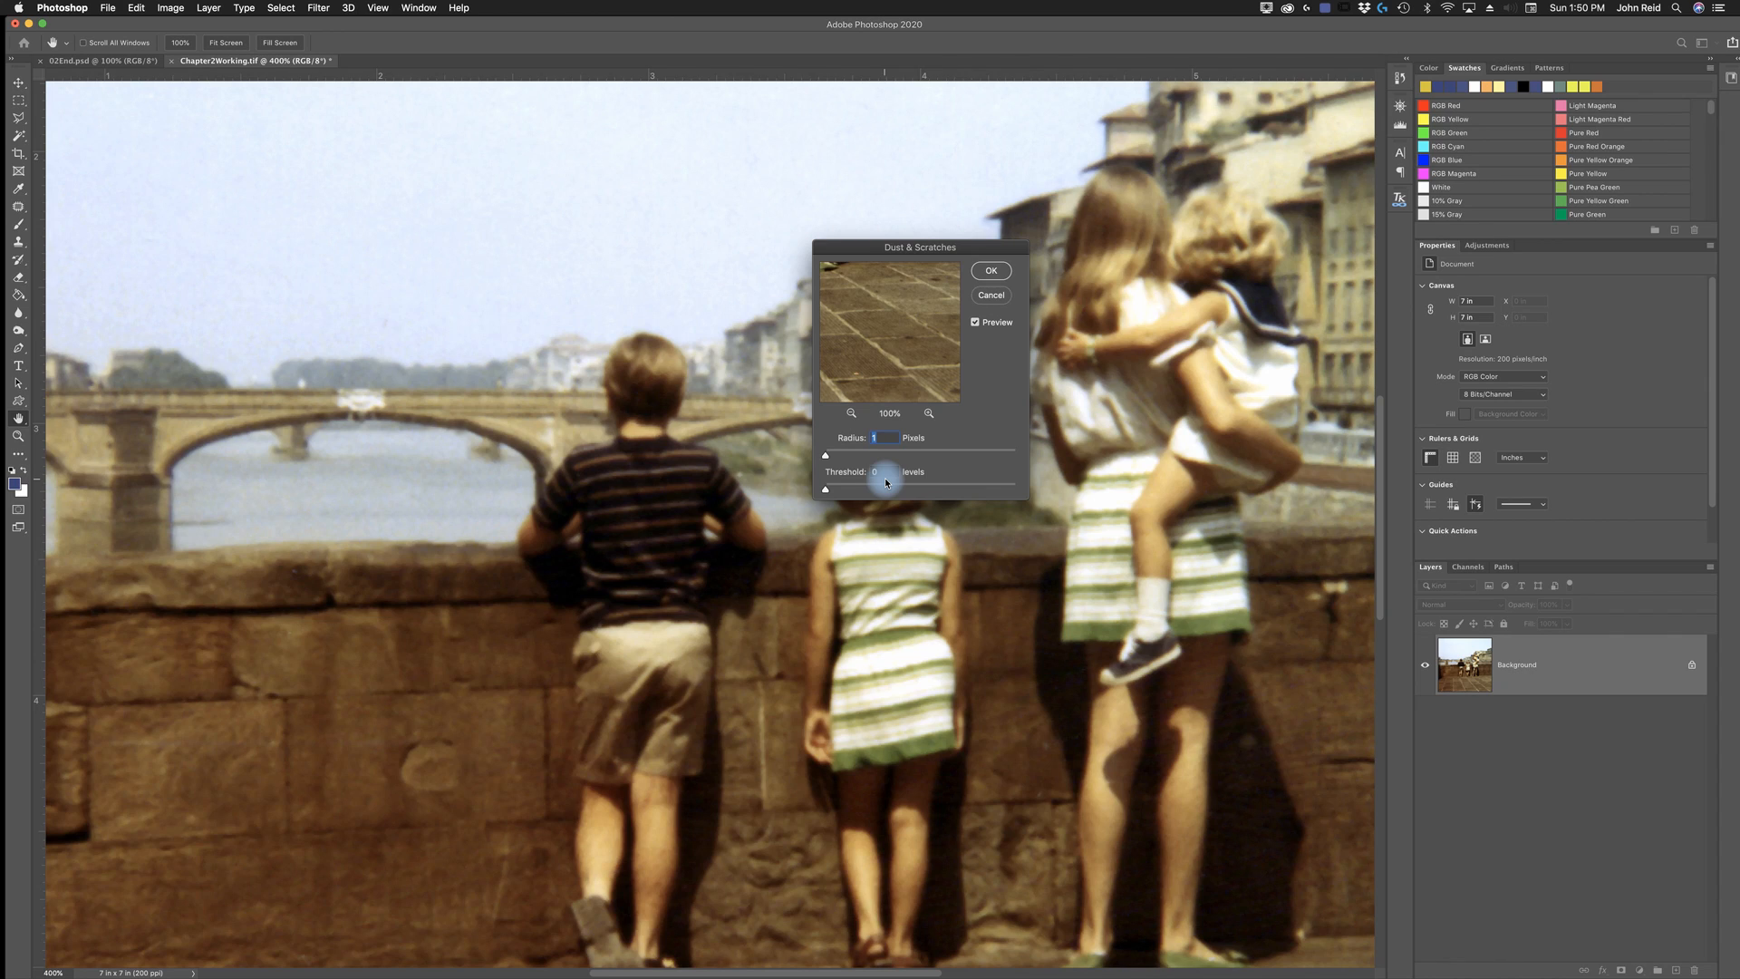
{"action": "left_click", "coordinate": [993, 272]}
{"action": "key", "text": "z"}
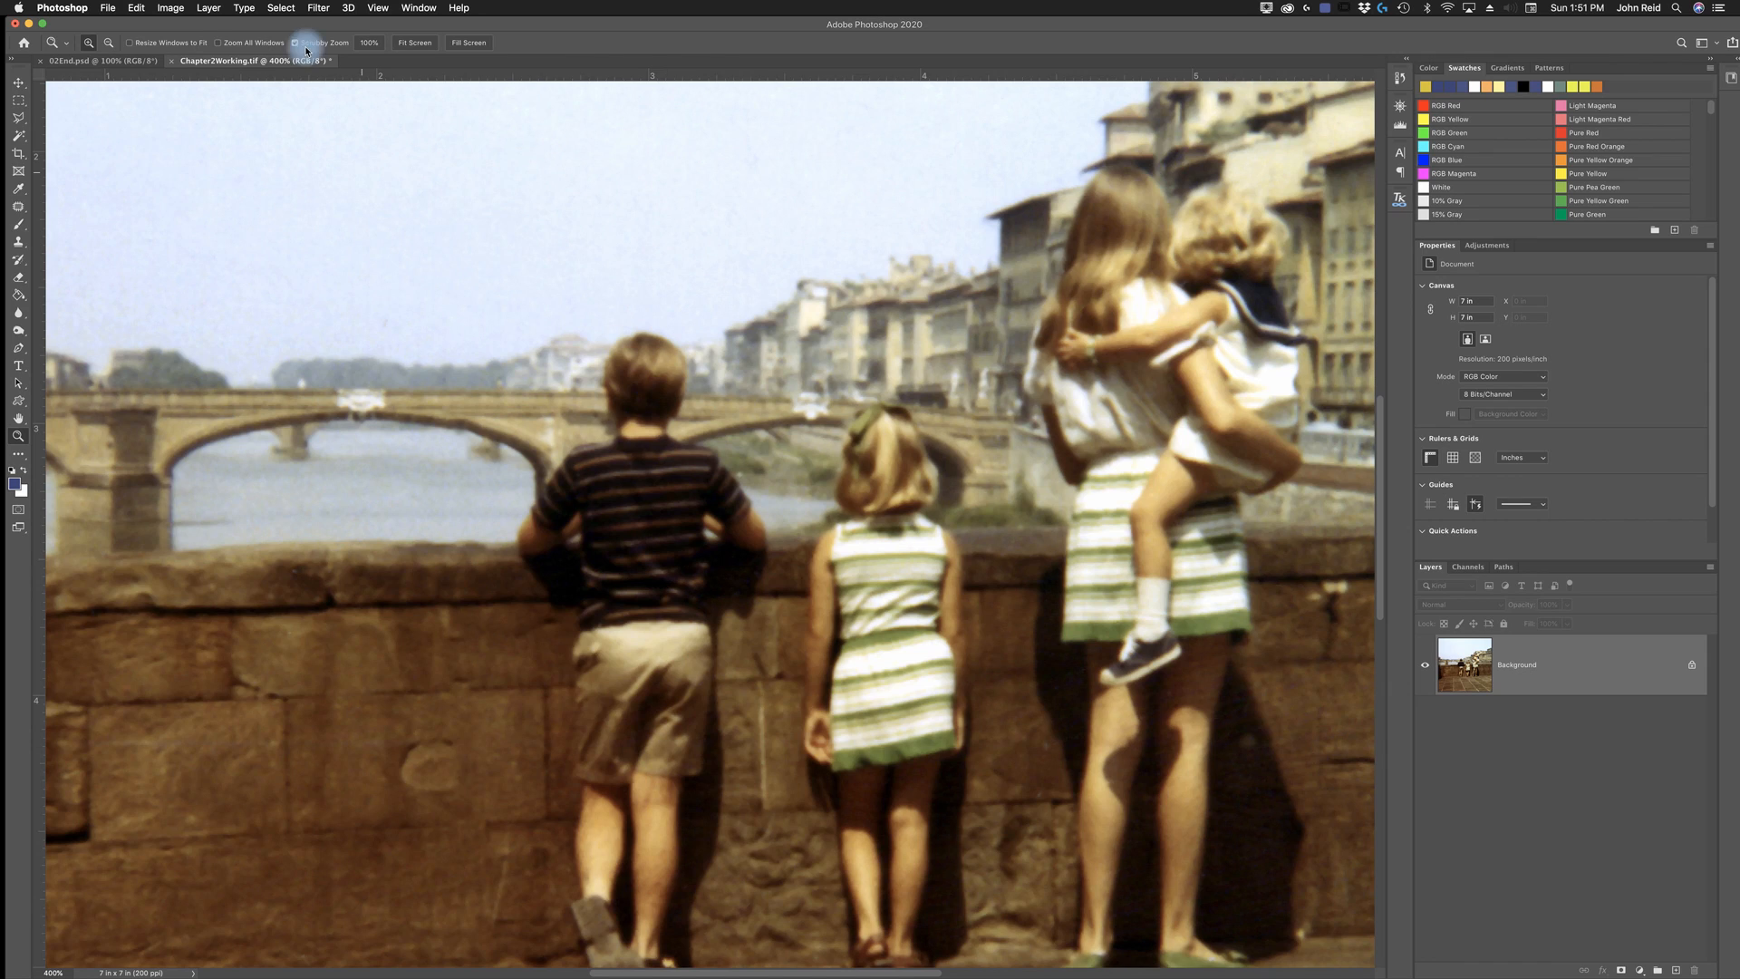
{"action": "left_click", "coordinate": [315, 9]}
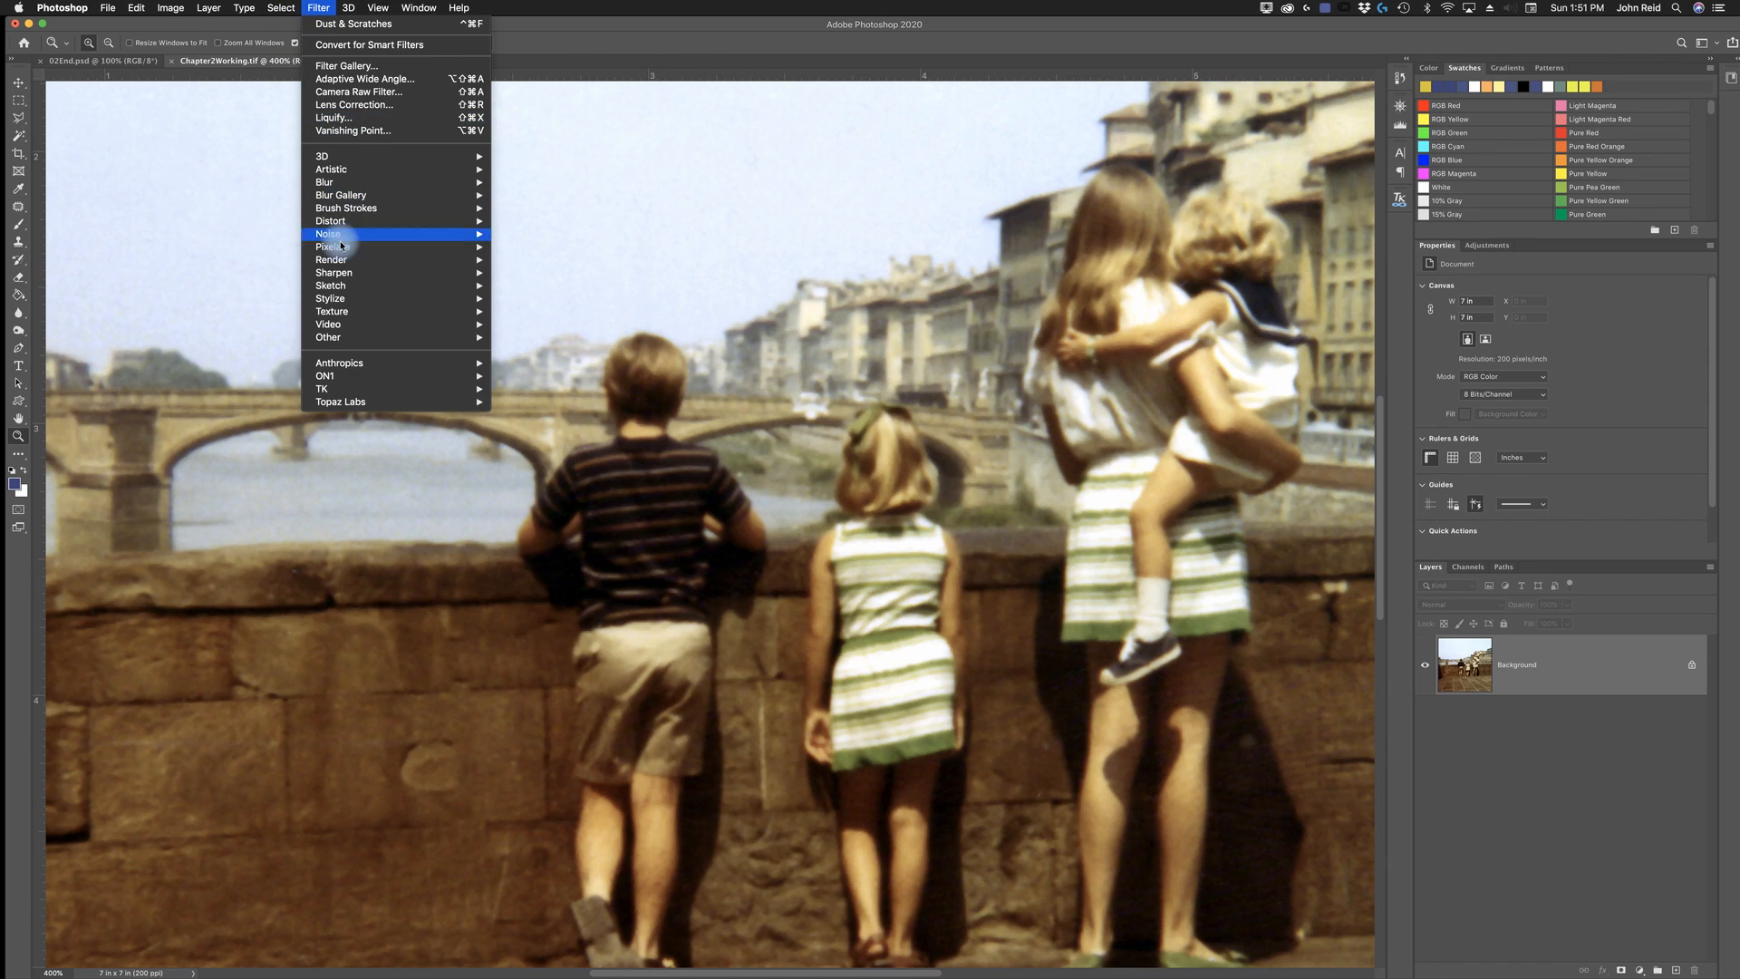
{"action": "mouse_move", "coordinate": [334, 234]}
{"action": "left_click", "coordinate": [537, 261]}
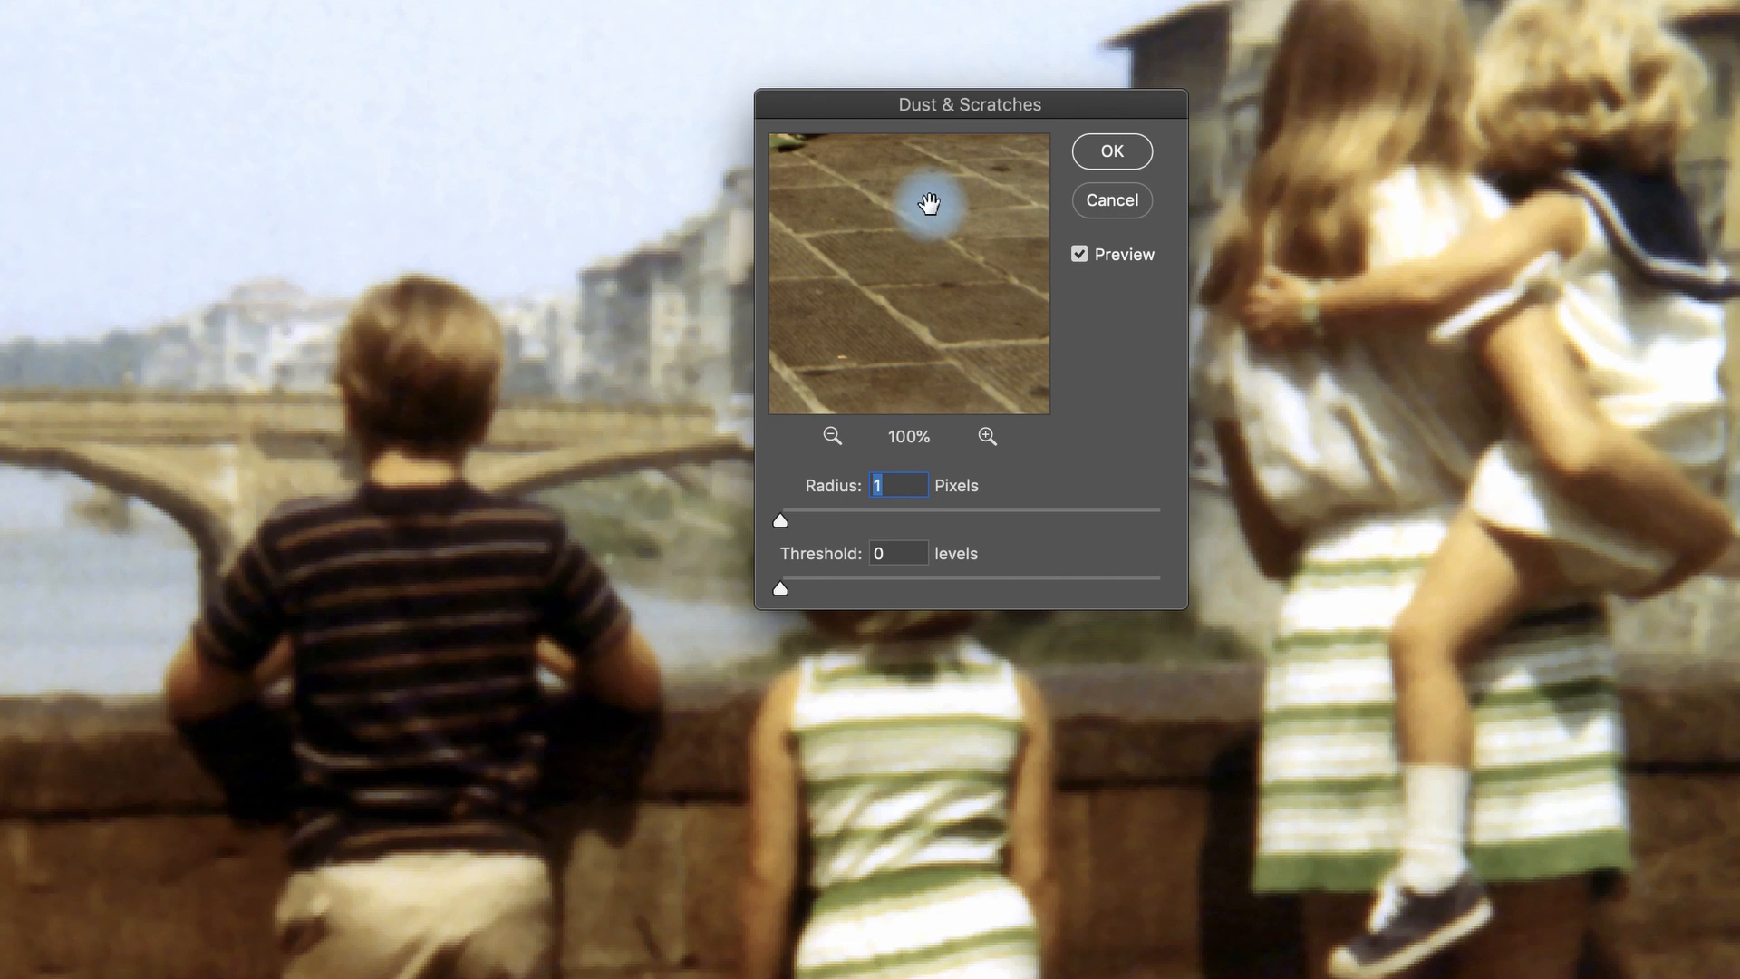
{"action": "left_click", "coordinate": [1109, 205]}
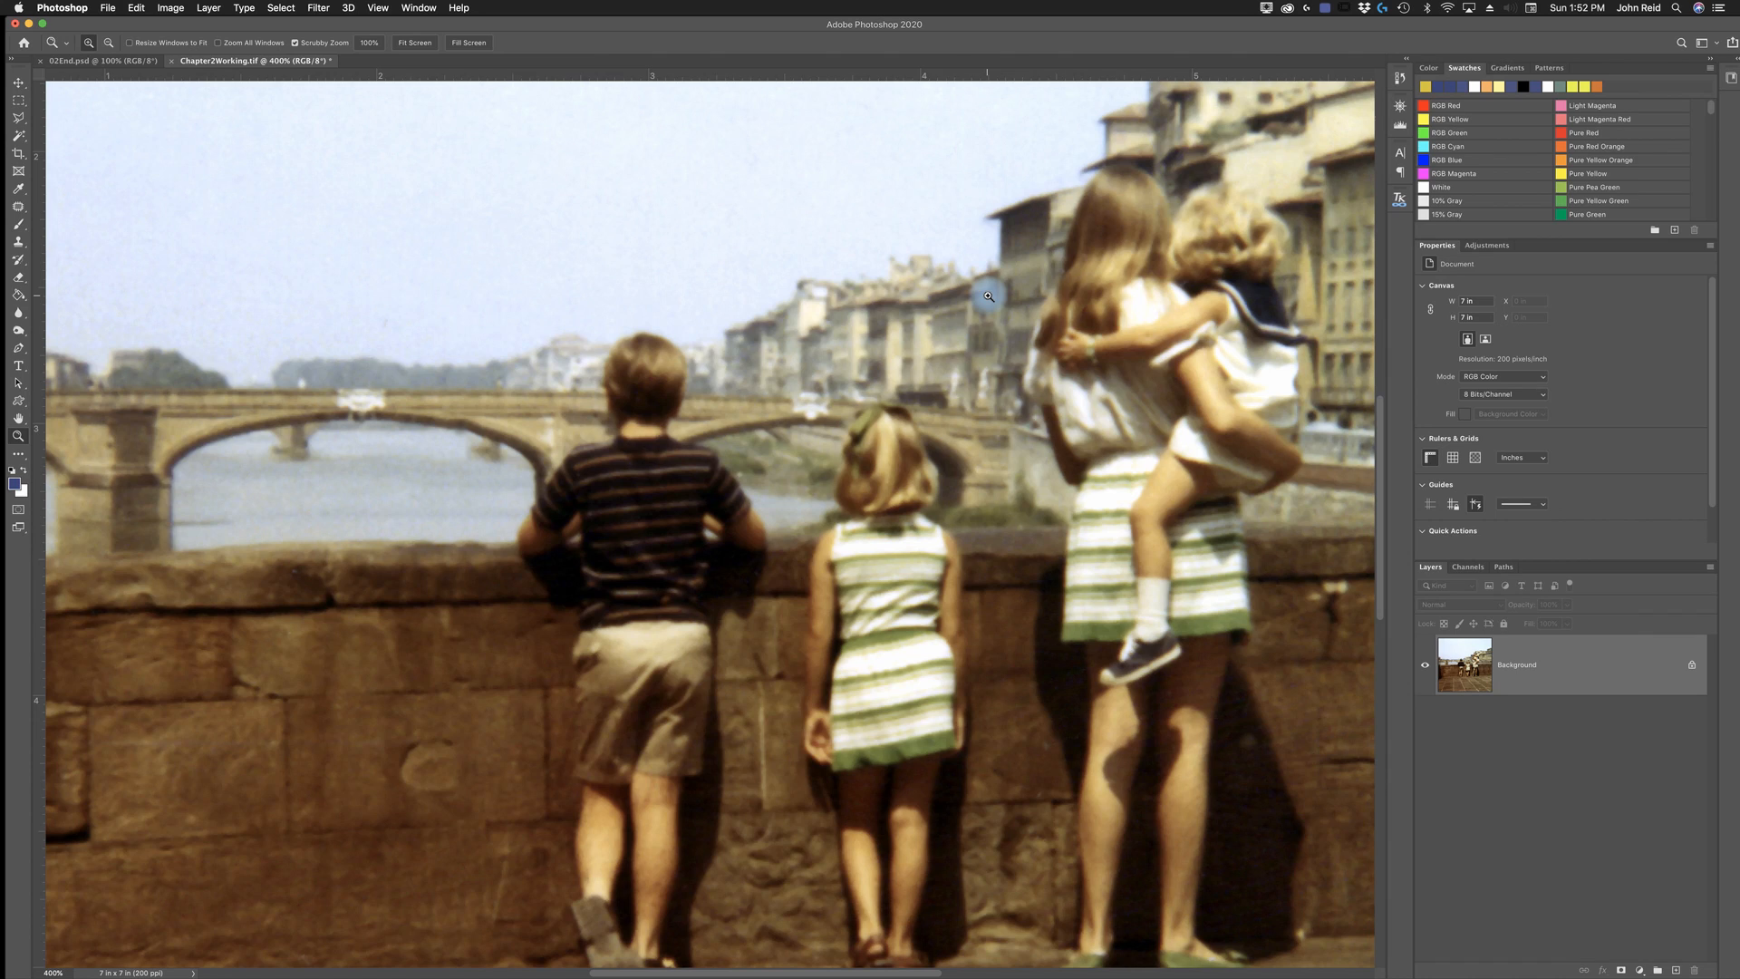
- Start the Smart Sharpen filter on the photo and frame the children at the wall in its preview
{"action": "left_click", "coordinate": [320, 8]}
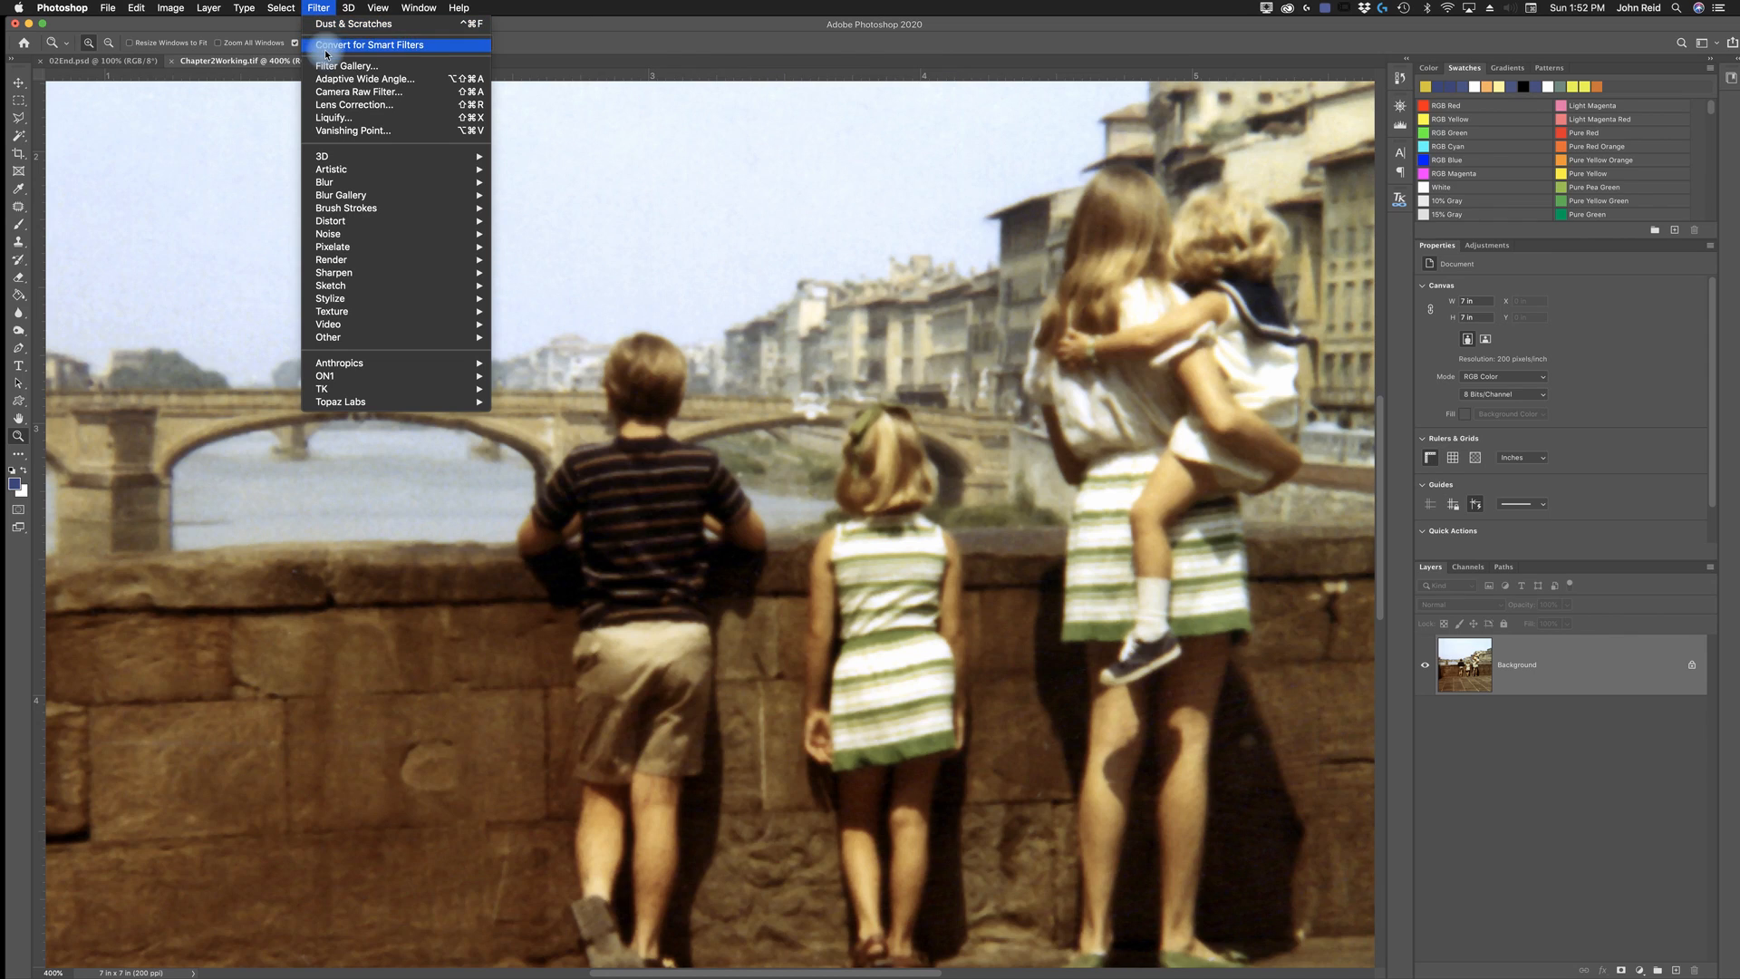
{"action": "mouse_move", "coordinate": [346, 275]}
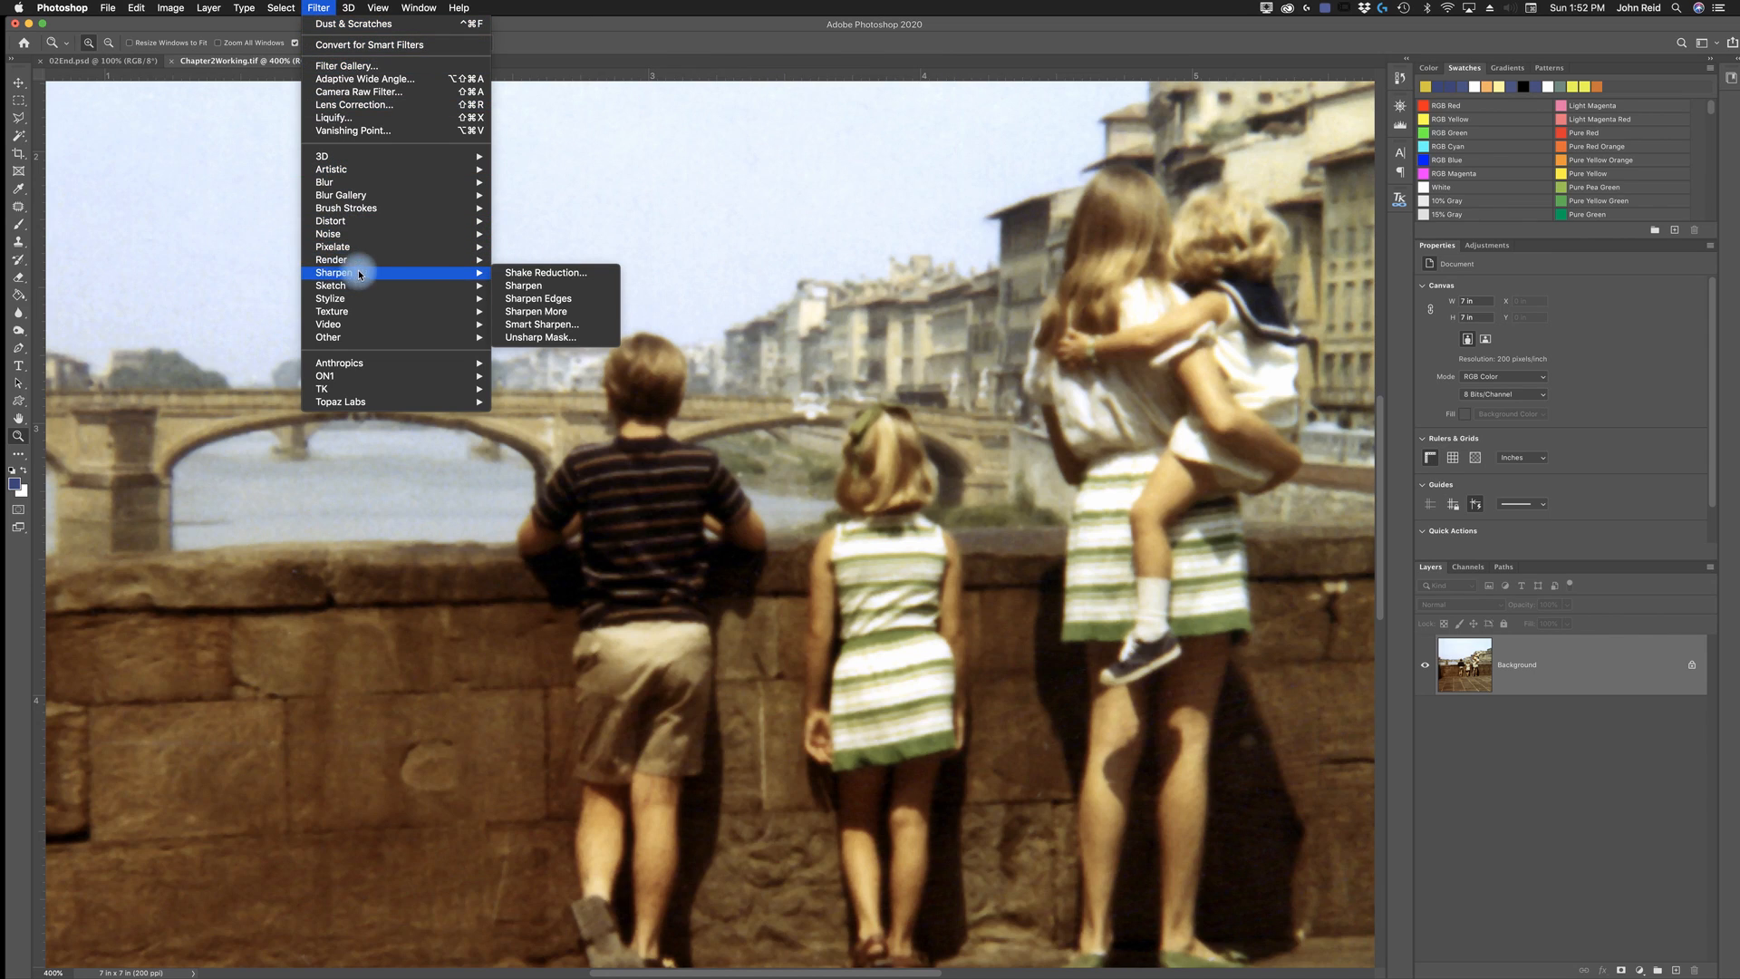
{"action": "left_click", "coordinate": [544, 324]}
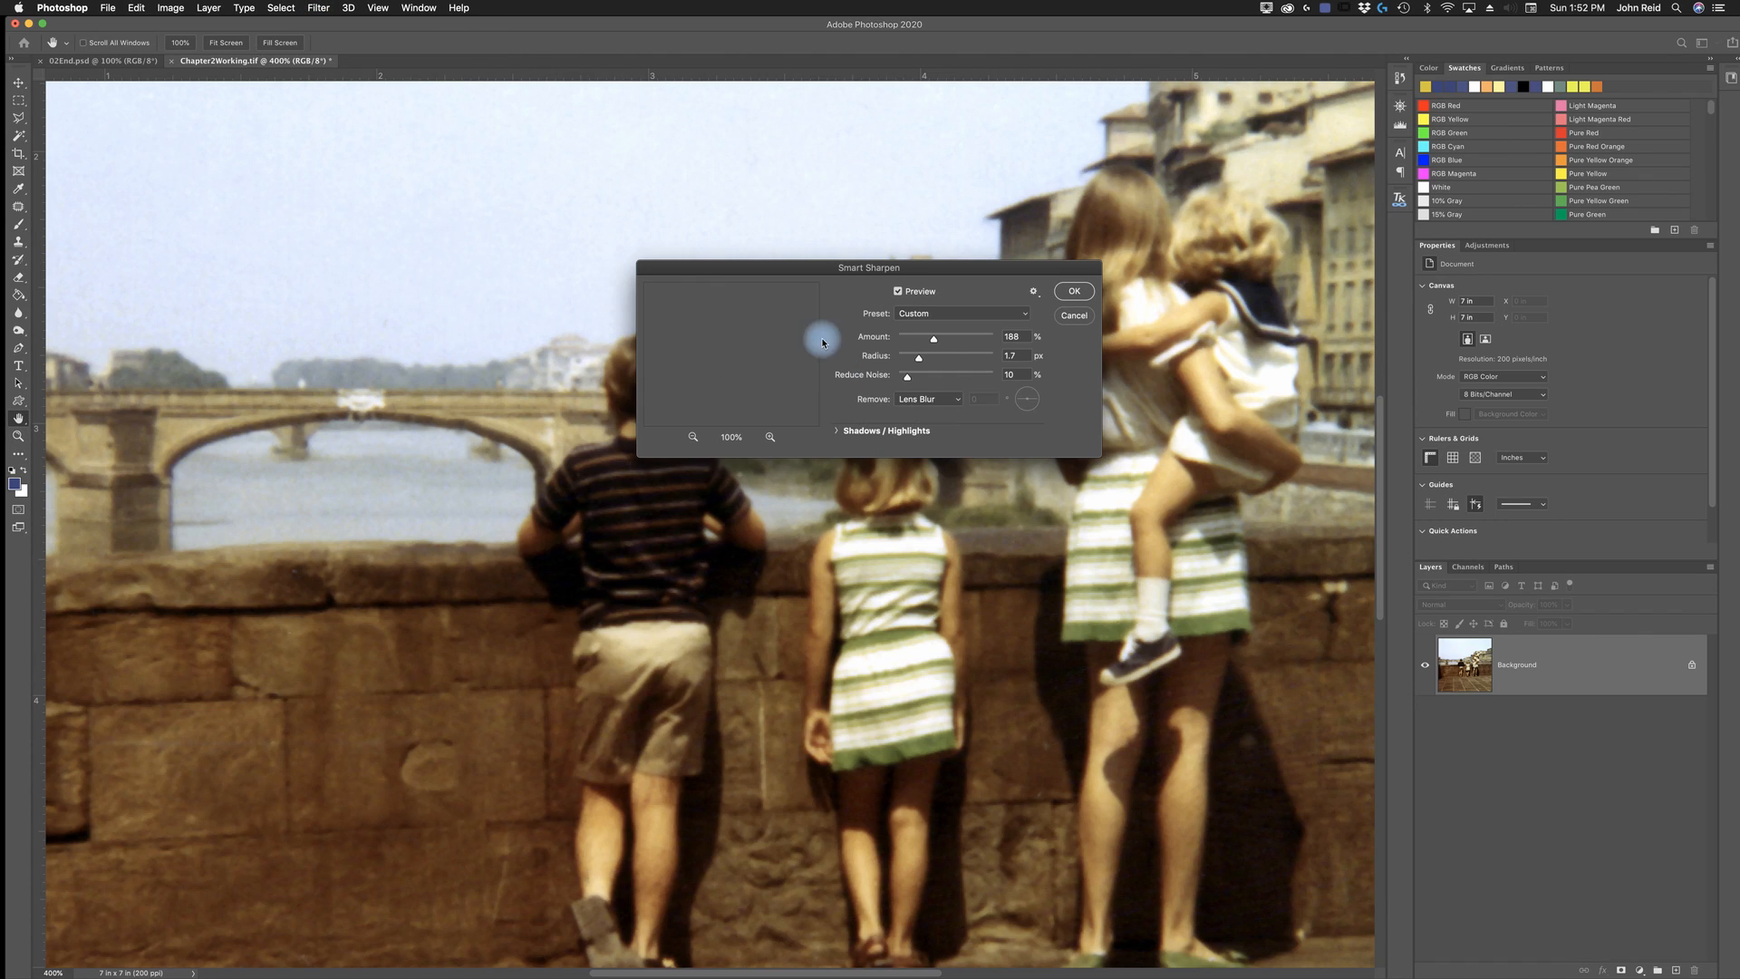
{"action": "left_click_drag", "start_coordinate": [760, 269], "coordinate": [724, 109]}
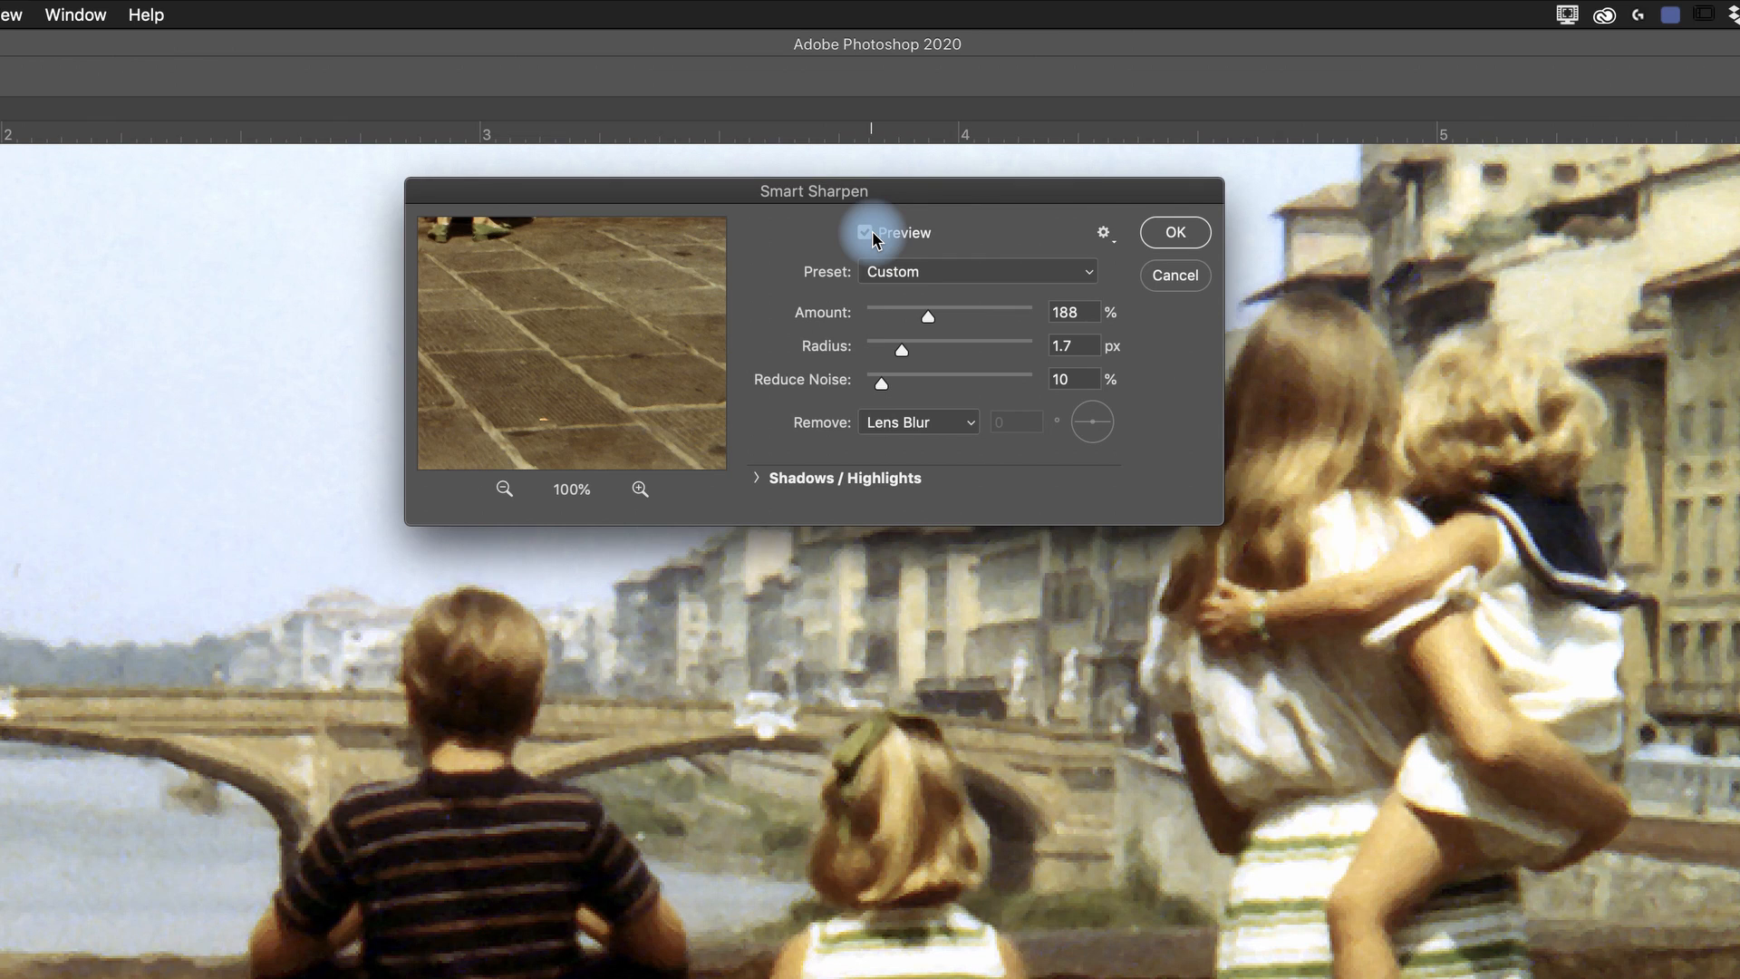
{"action": "left_click_drag", "start_coordinate": [528, 353], "coordinate": [610, 416]}
{"action": "left_click_drag", "start_coordinate": [532, 246], "coordinate": [590, 400]}
{"action": "left_click_drag", "start_coordinate": [508, 318], "coordinate": [597, 415]}
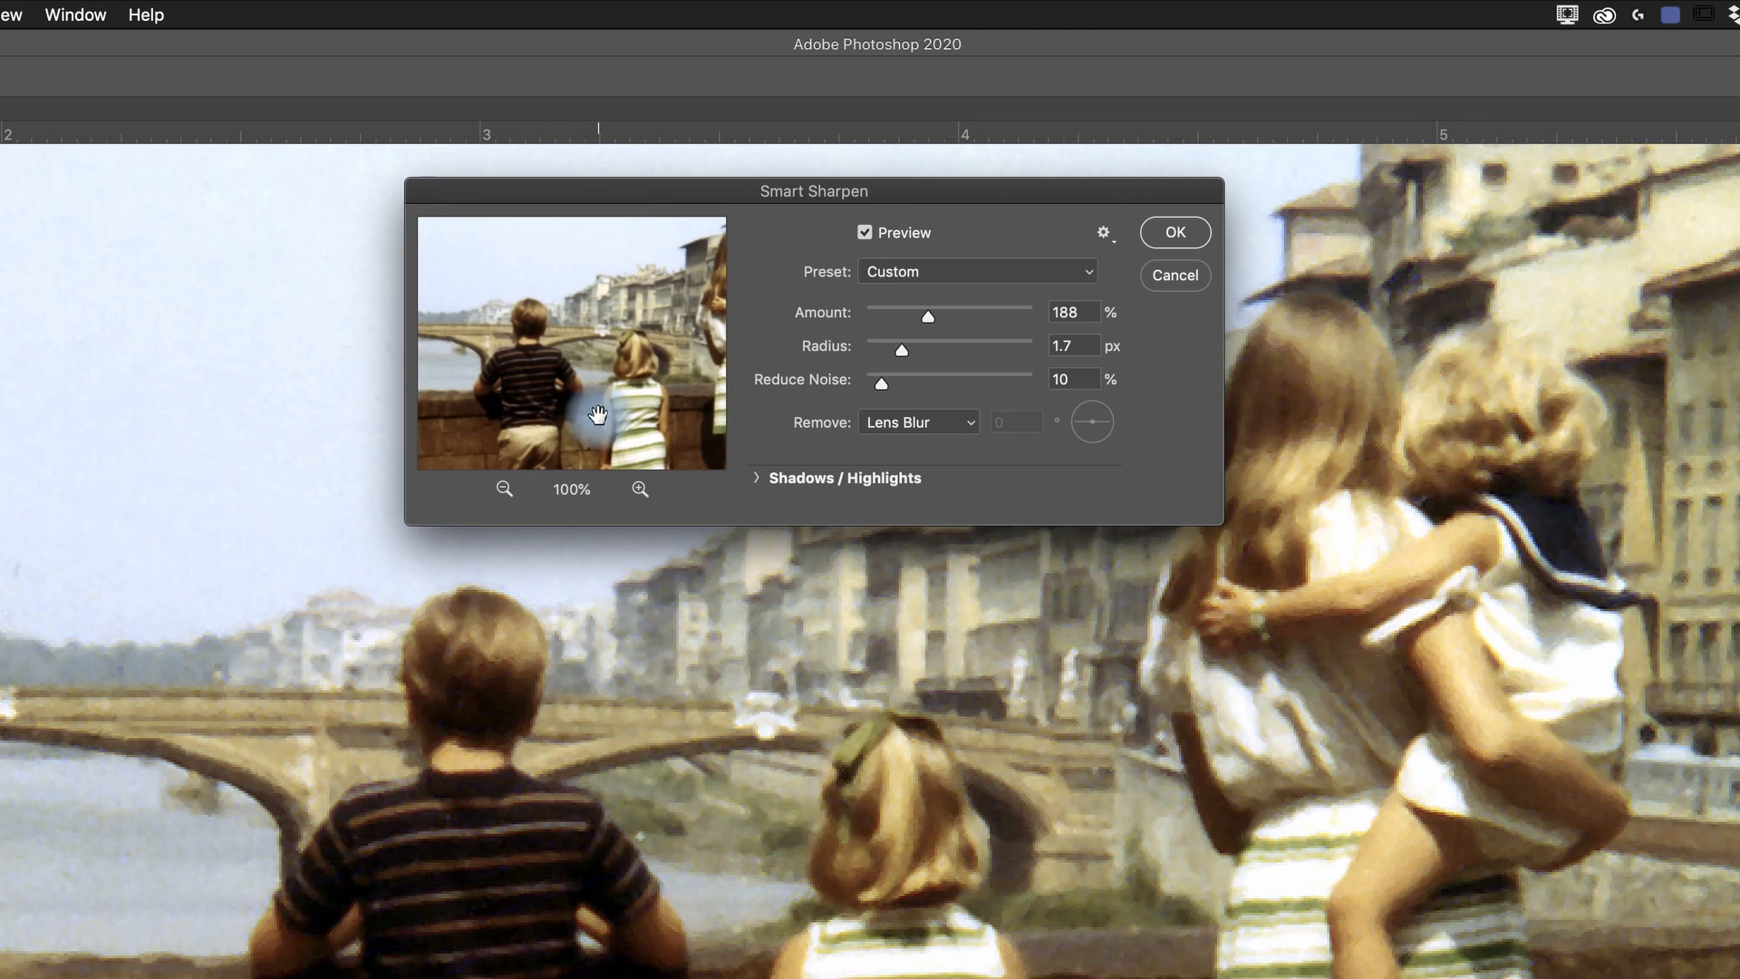
{"action": "left_click_drag", "start_coordinate": [541, 354], "coordinate": [564, 372]}
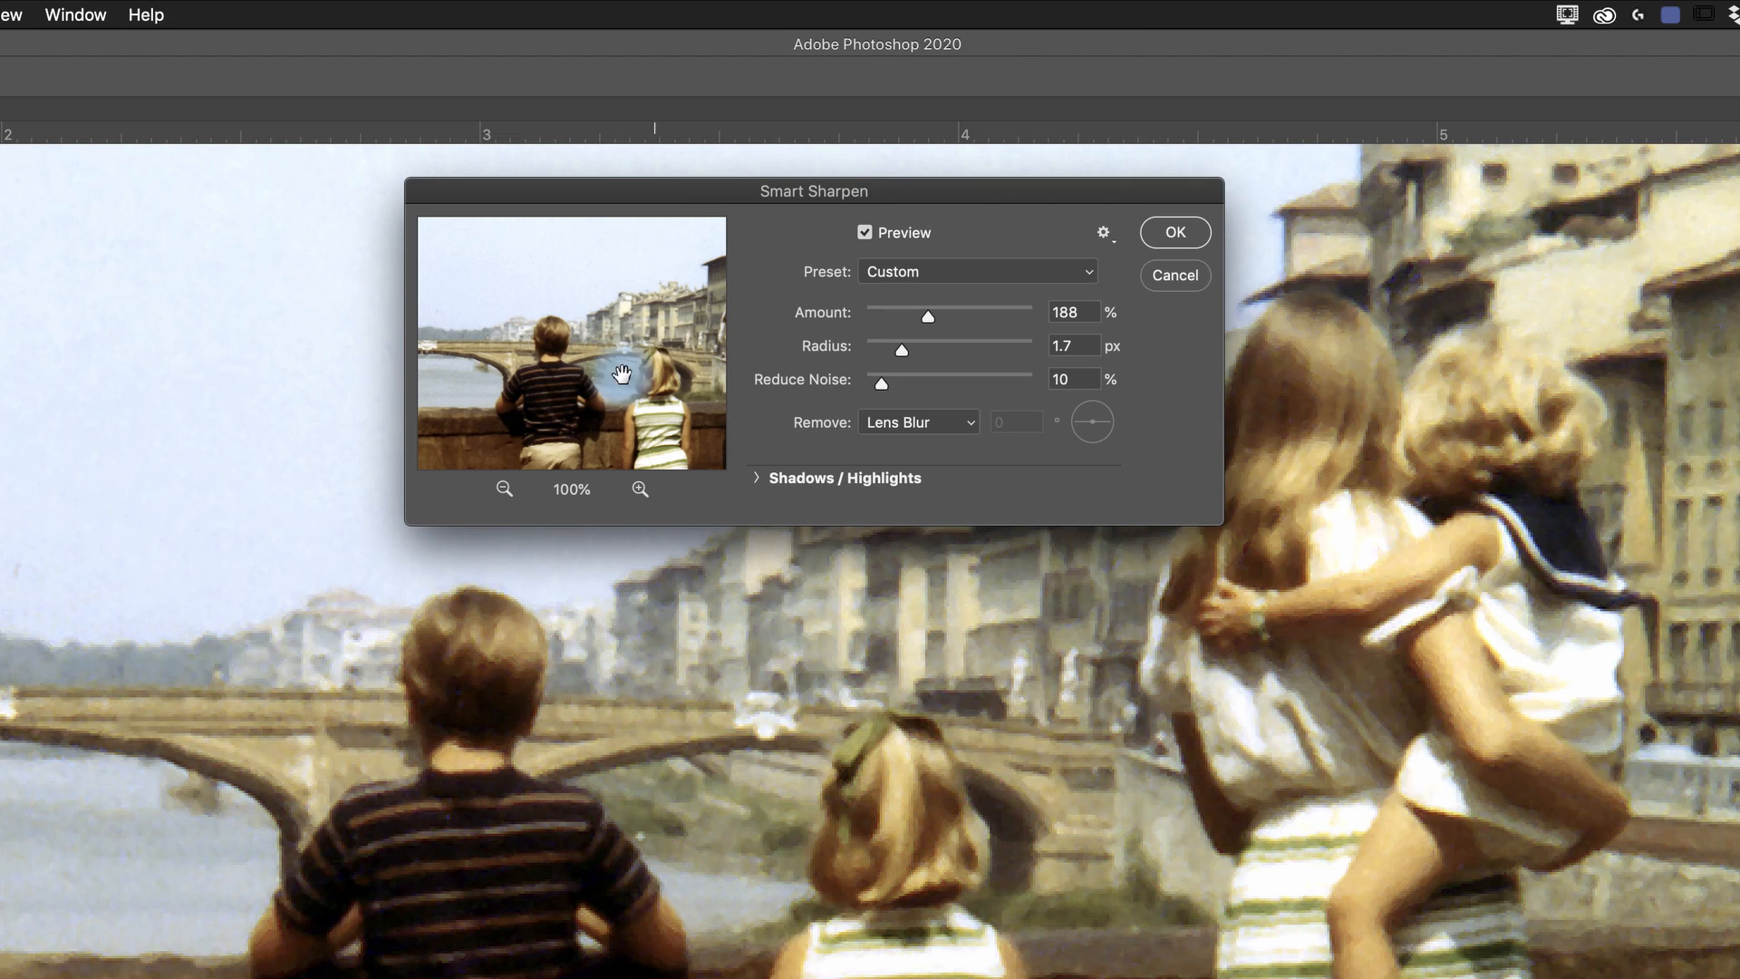
{"action": "left_click_drag", "start_coordinate": [605, 335], "coordinate": [559, 319]}
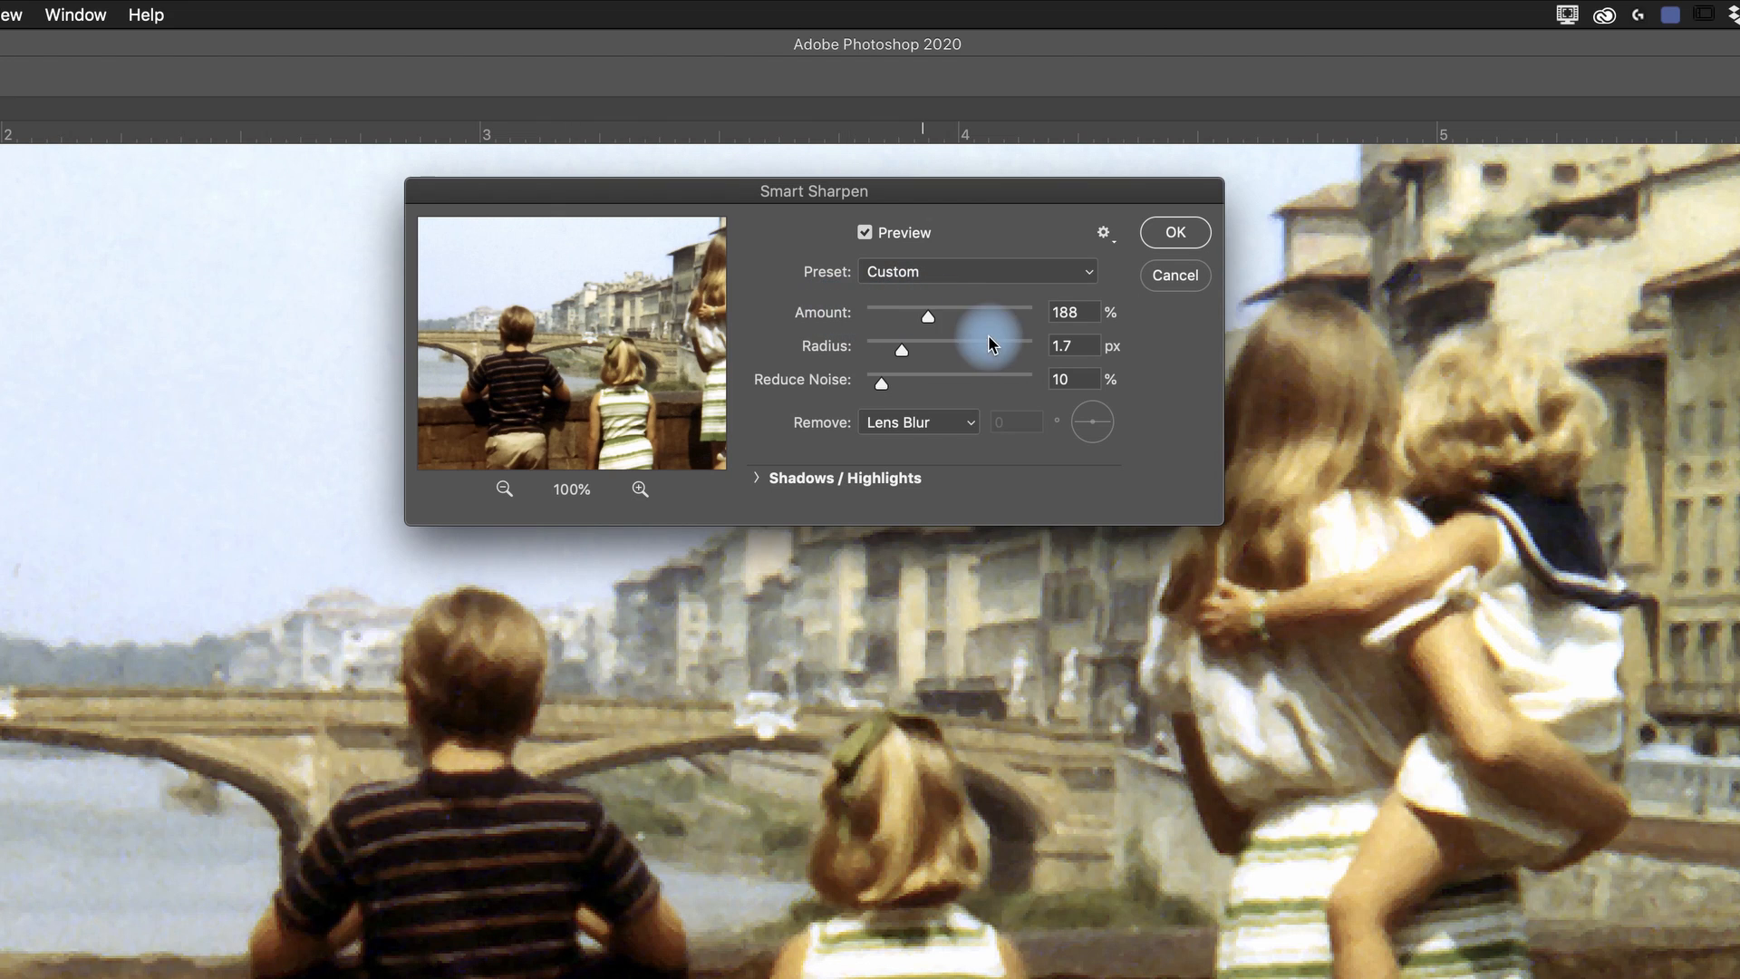
- Choose Lens Blur as the blur type for Smart Sharpen to remove
{"action": "left_click", "coordinate": [959, 422]}
{"action": "left_click", "coordinate": [900, 422]}
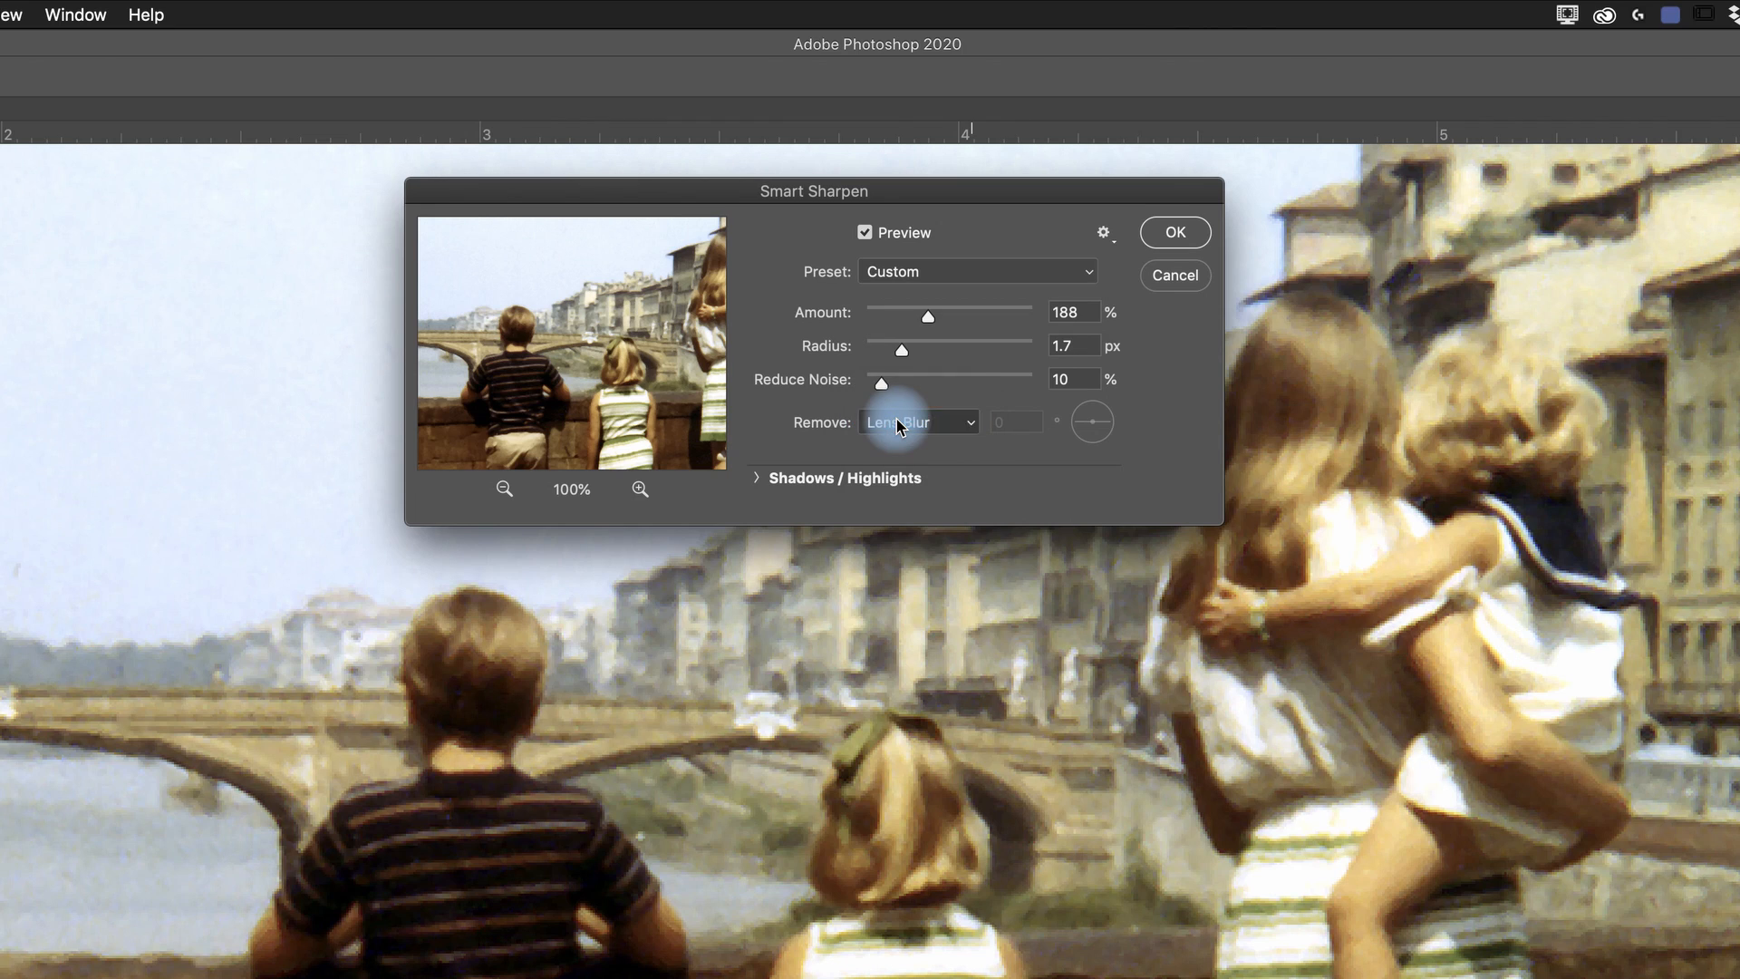
{"action": "left_click", "coordinate": [963, 433]}
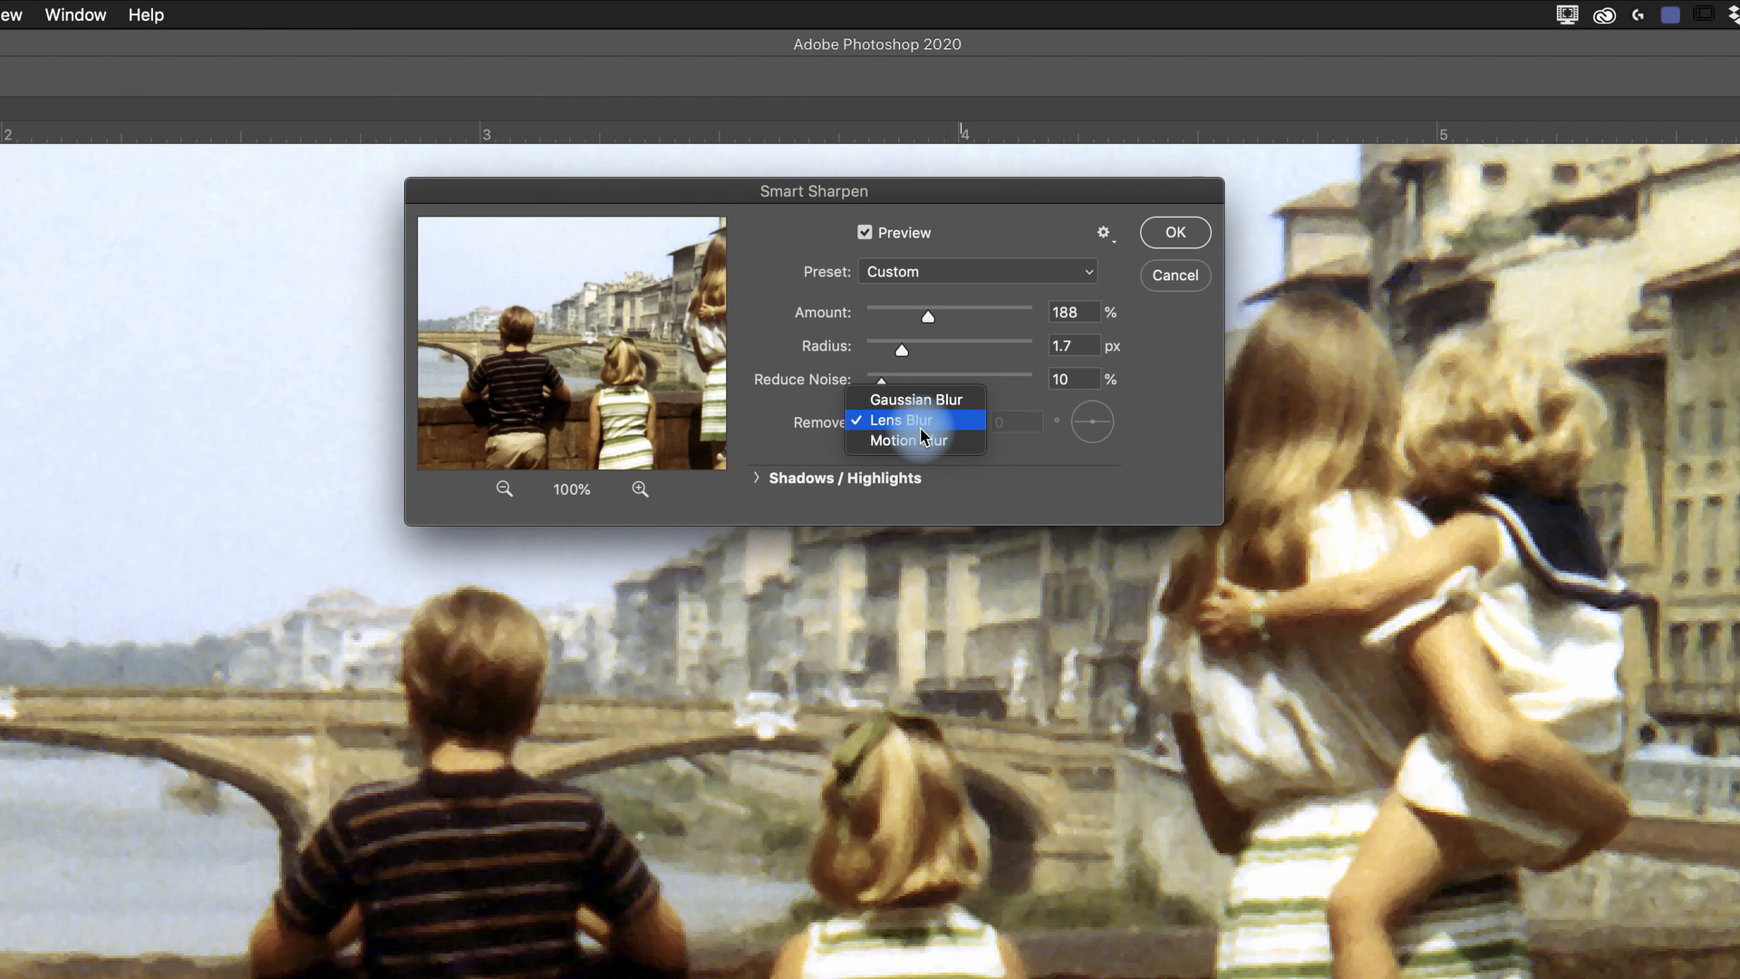
{"action": "left_click", "coordinate": [930, 424]}
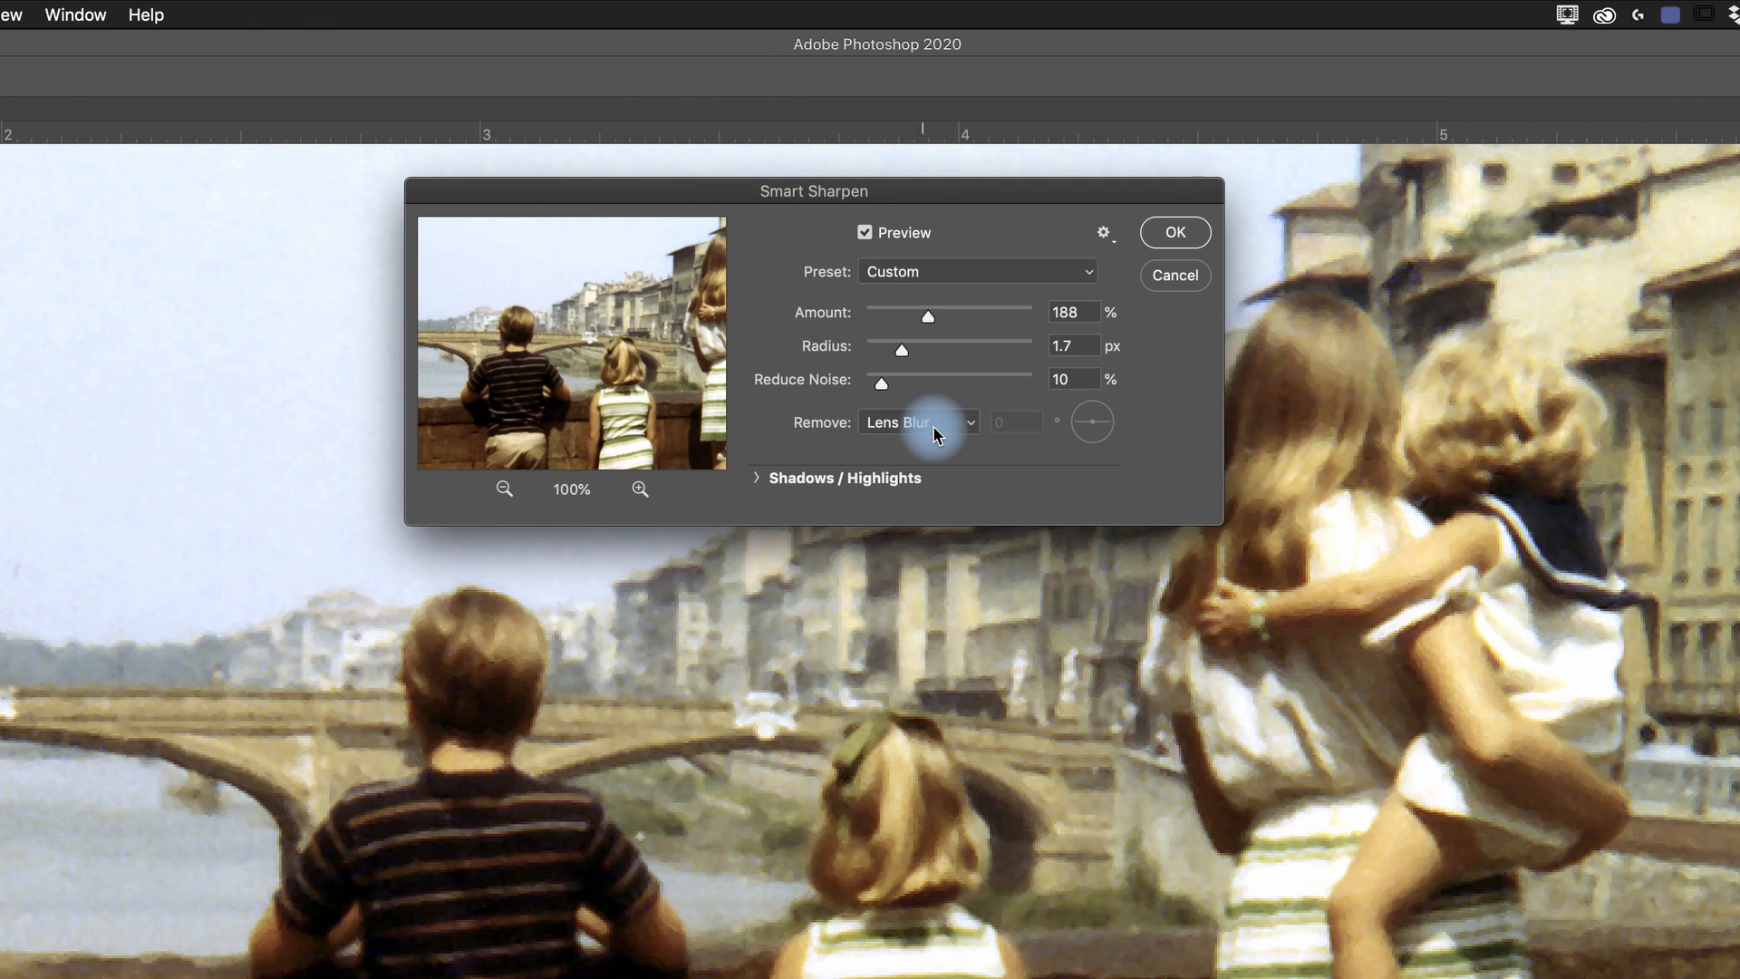
{"action": "left_click", "coordinate": [969, 430]}
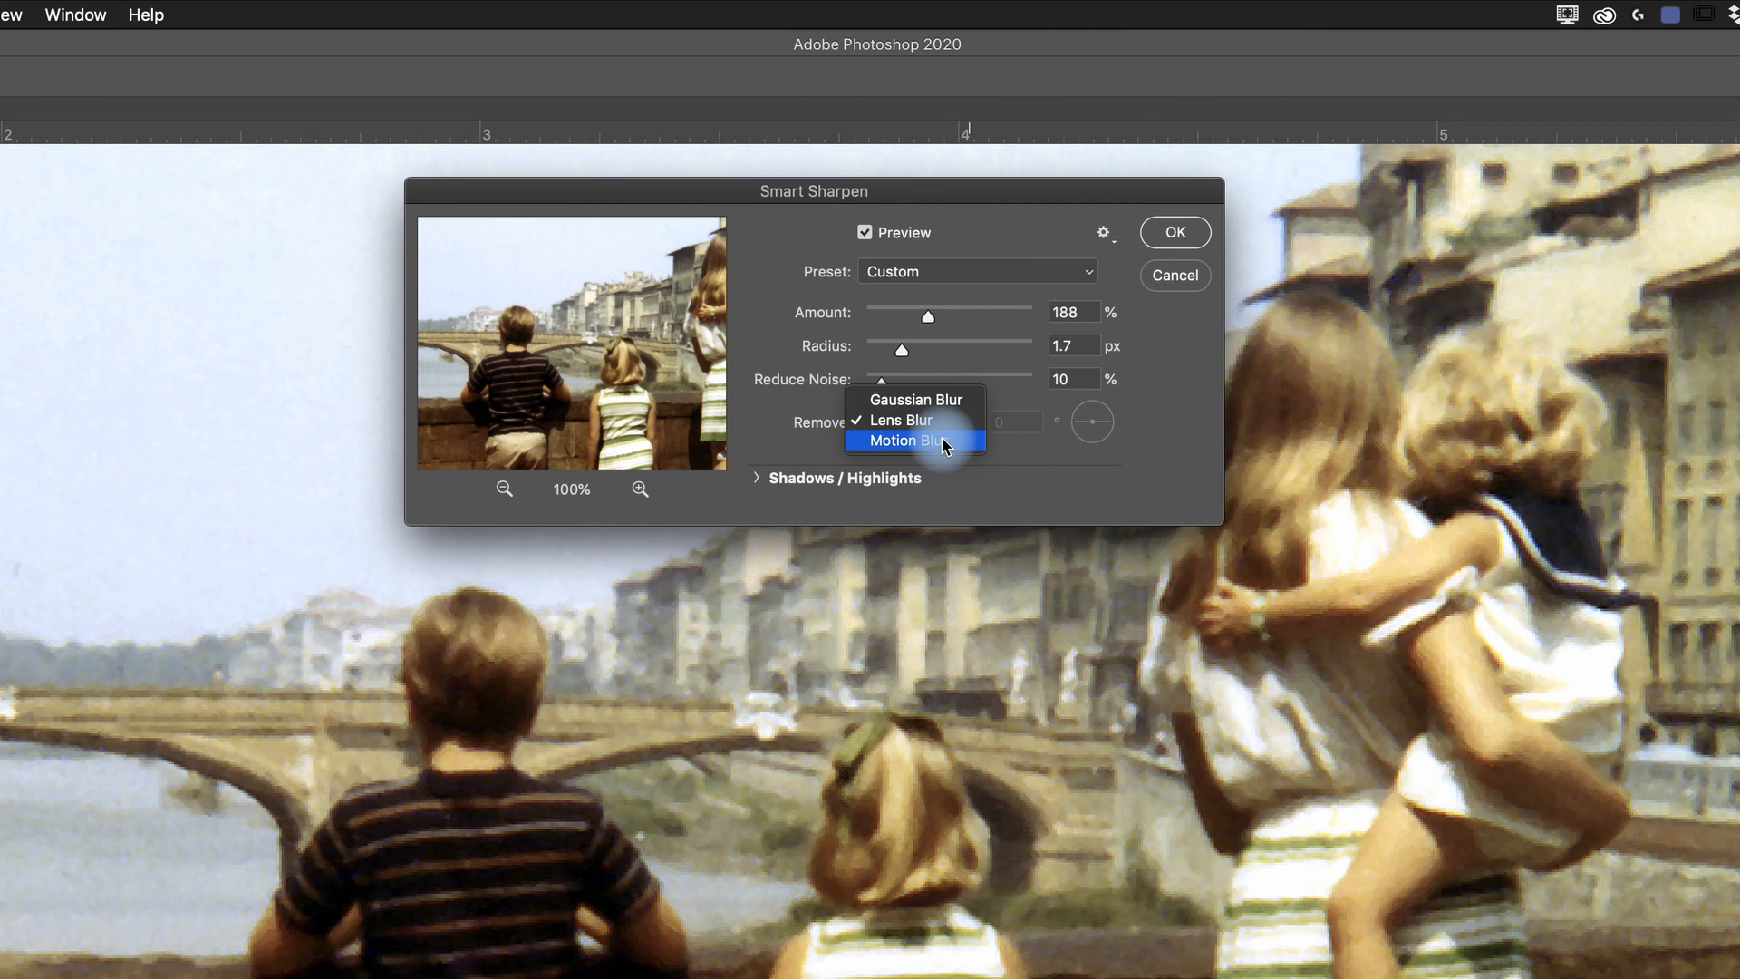
{"action": "left_click", "coordinate": [948, 423]}
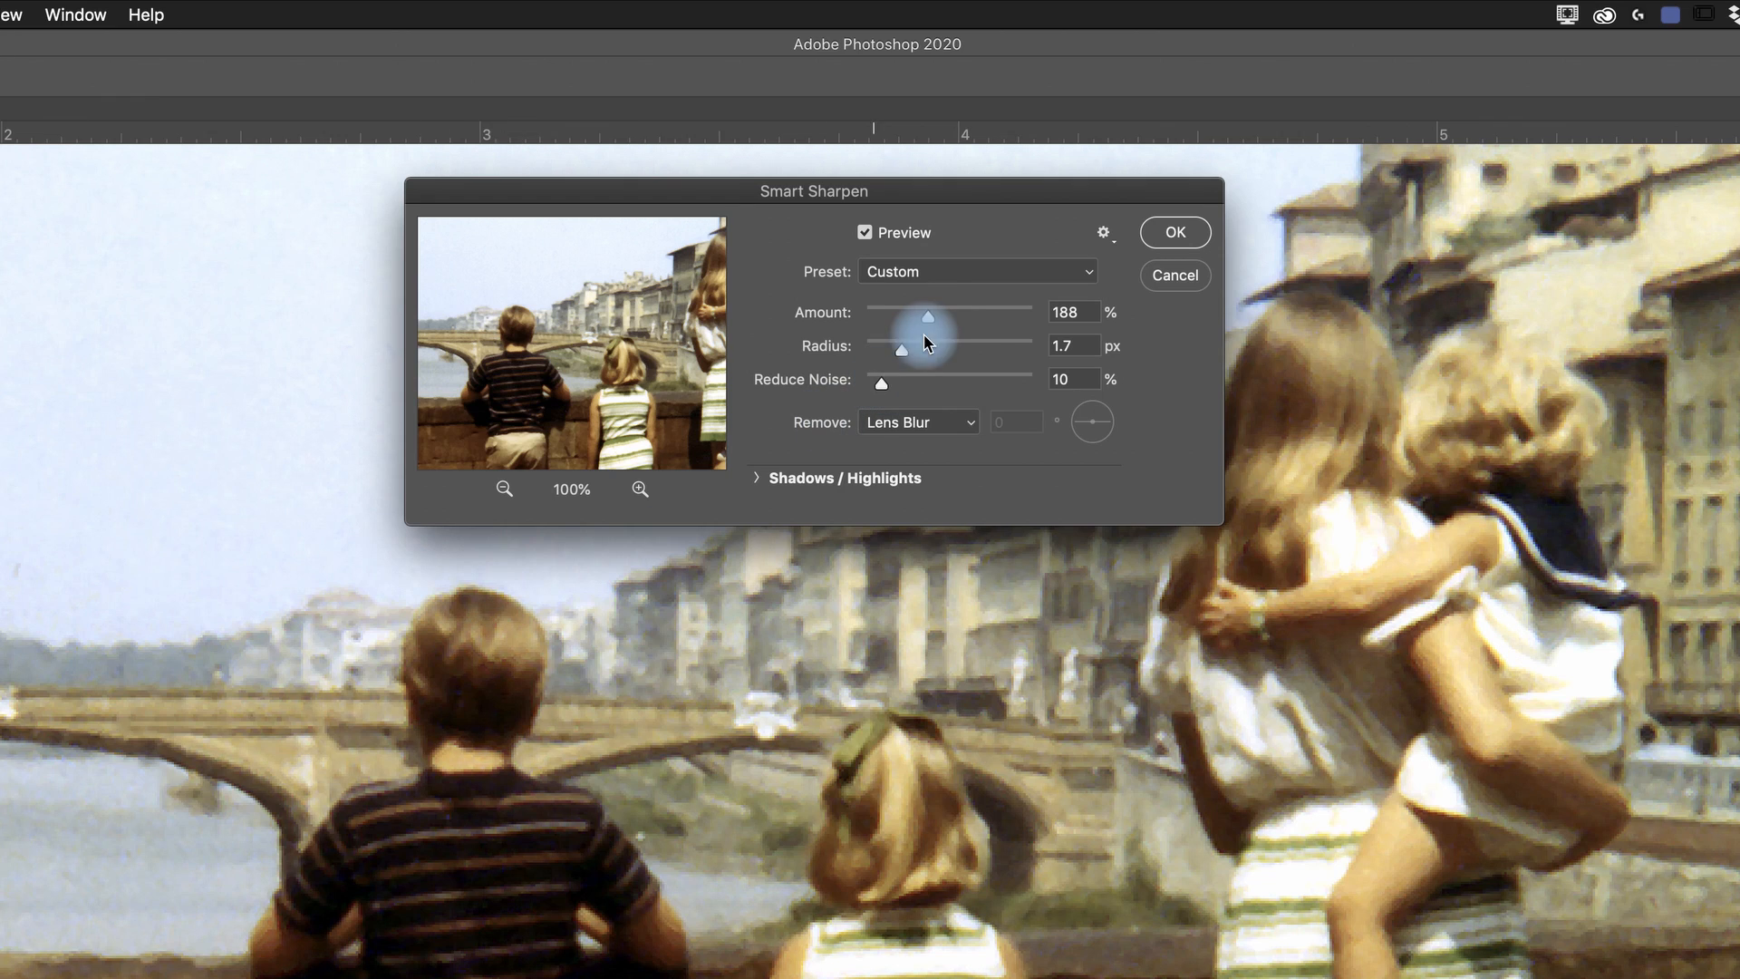
- Set the sharpening amount to 60% and the radius to 1.5 px, and apply Smart Sharpen
{"action": "left_click_drag", "start_coordinate": [933, 321], "coordinate": [895, 328]}
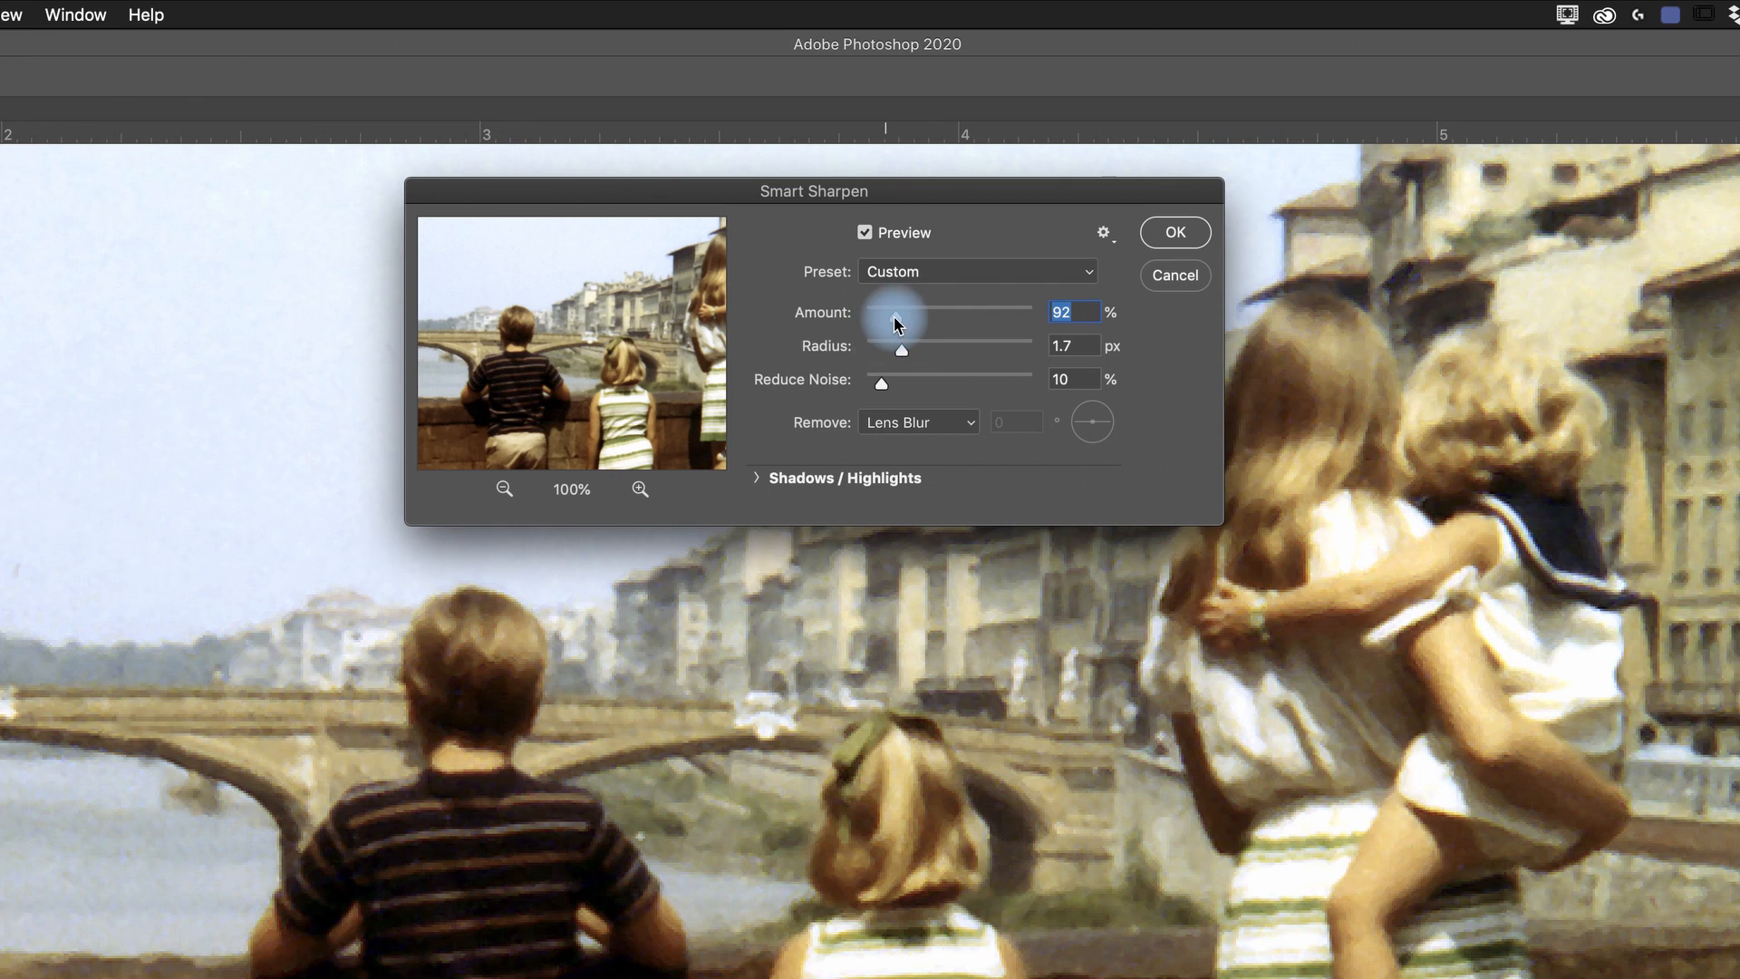
{"action": "left_click_drag", "start_coordinate": [891, 314], "coordinate": [885, 316]}
{"action": "left_click", "coordinate": [1068, 345]}
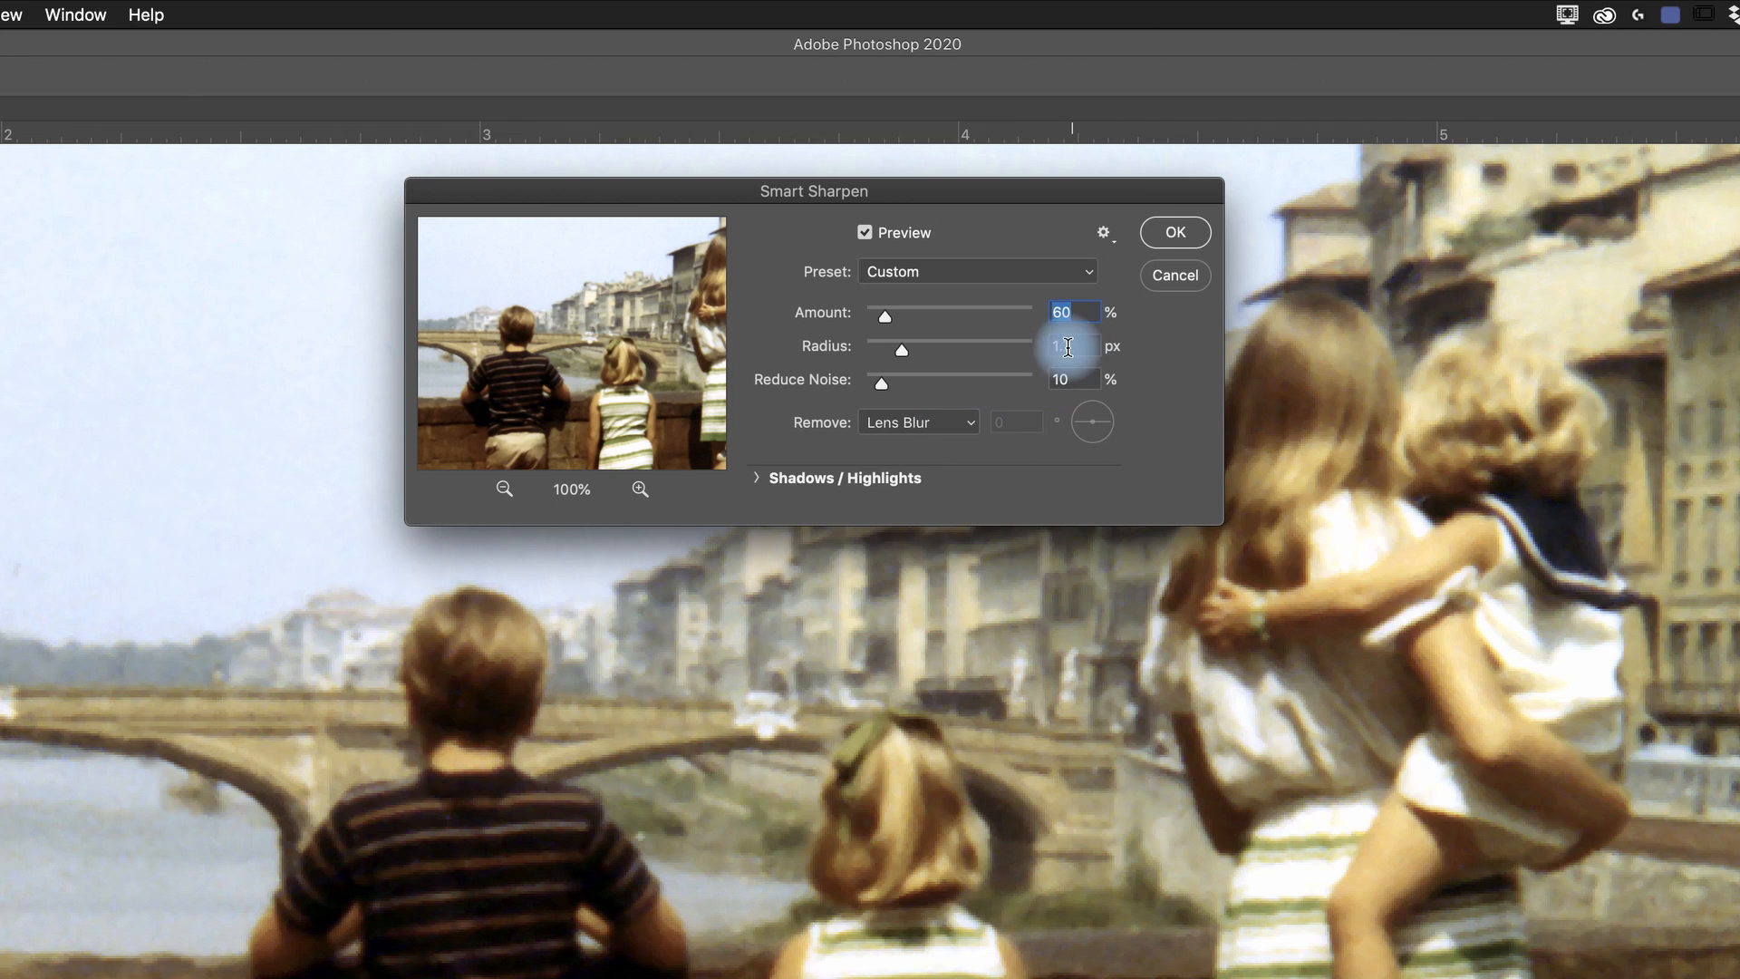
{"action": "left_click", "coordinate": [1076, 347]}
{"action": "type", "text": "1.5"}
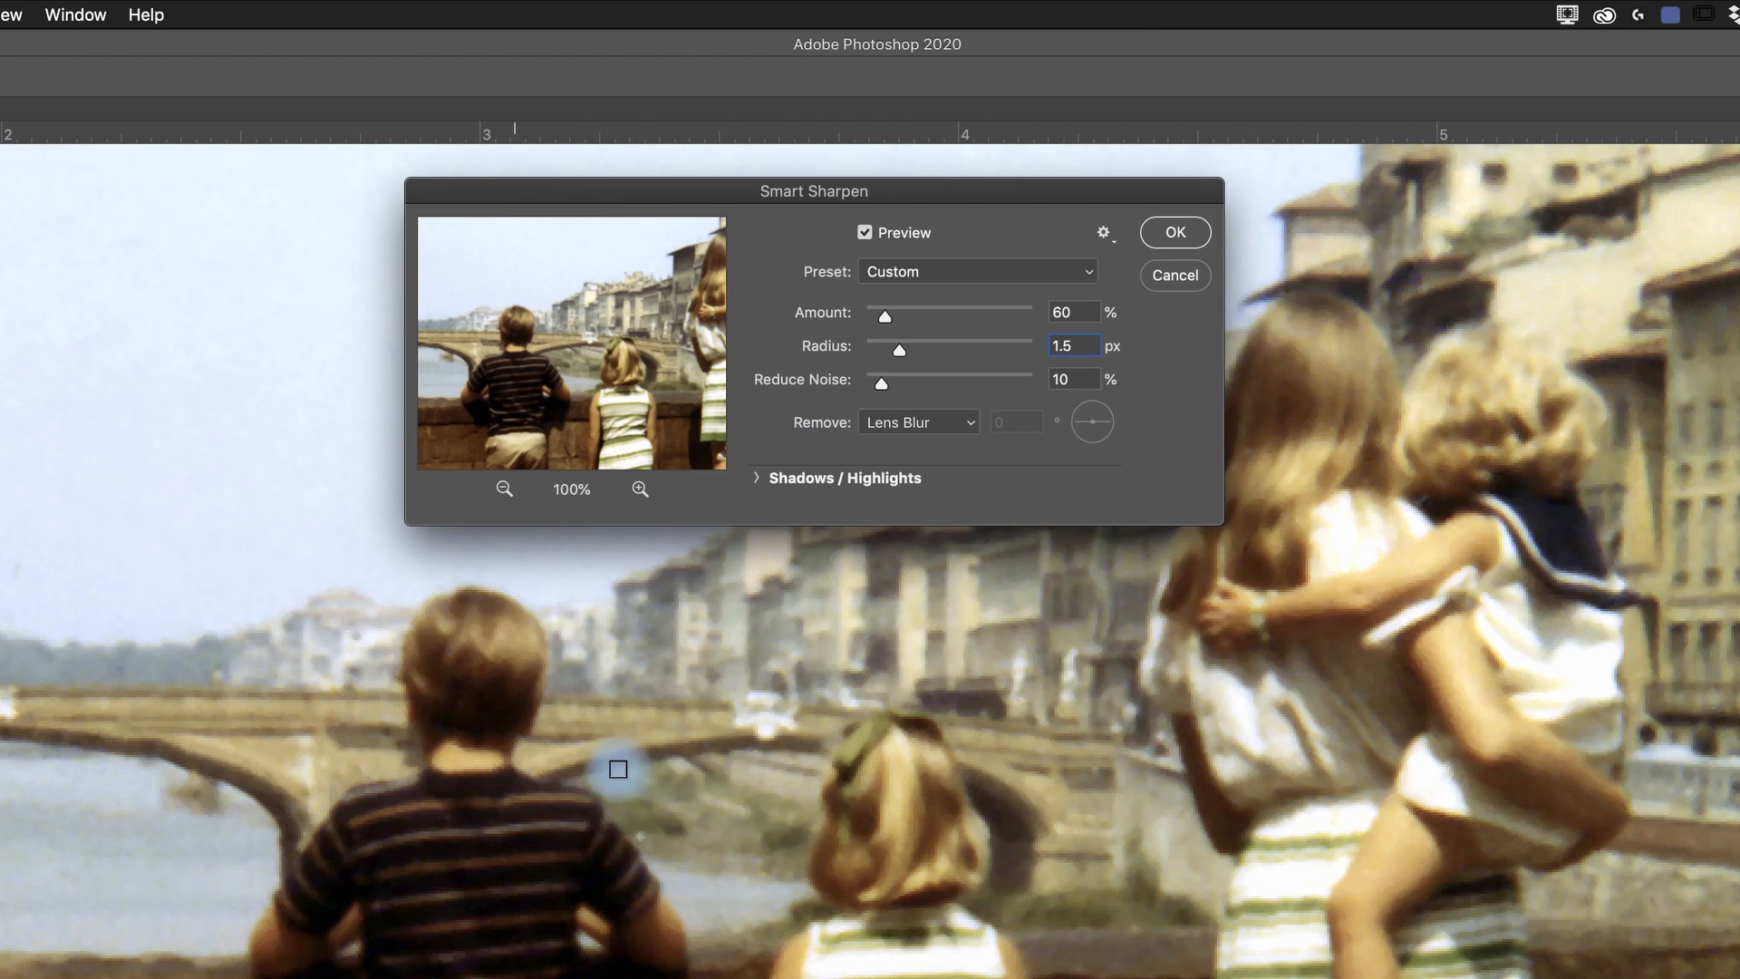
{"action": "left_click", "coordinate": [1175, 232]}
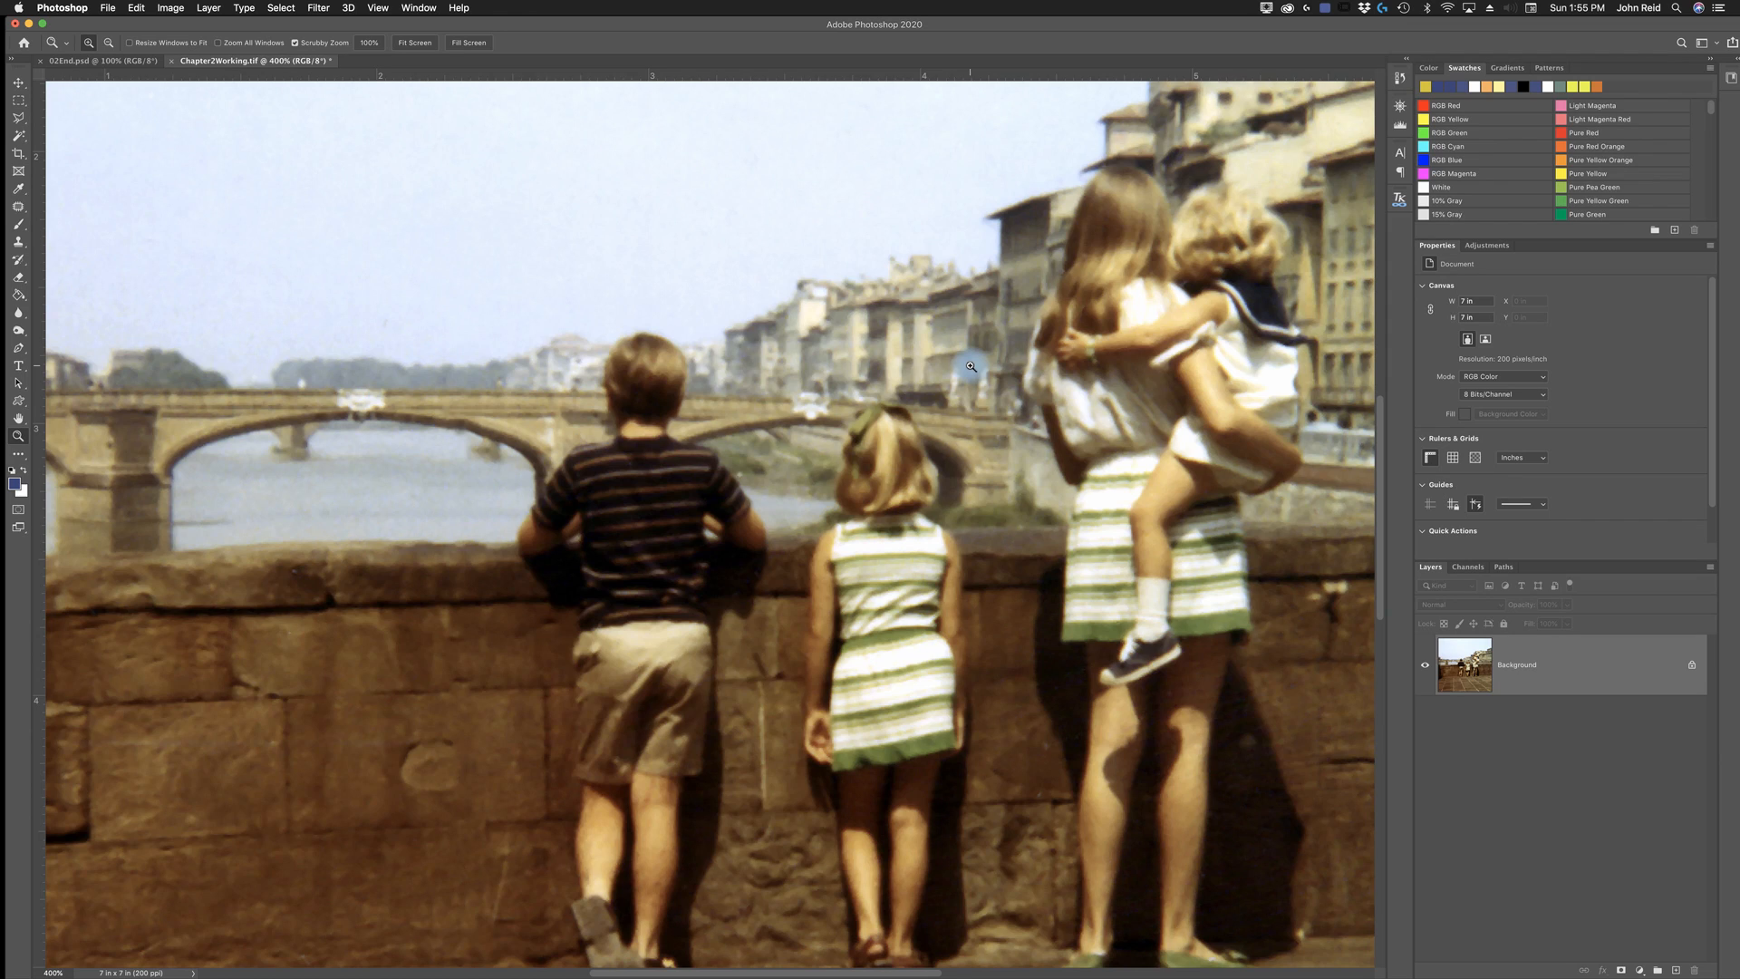
- Save the retouched and sharpened photo Chapter2Working.tif
{"action": "left_click", "coordinate": [107, 9]}
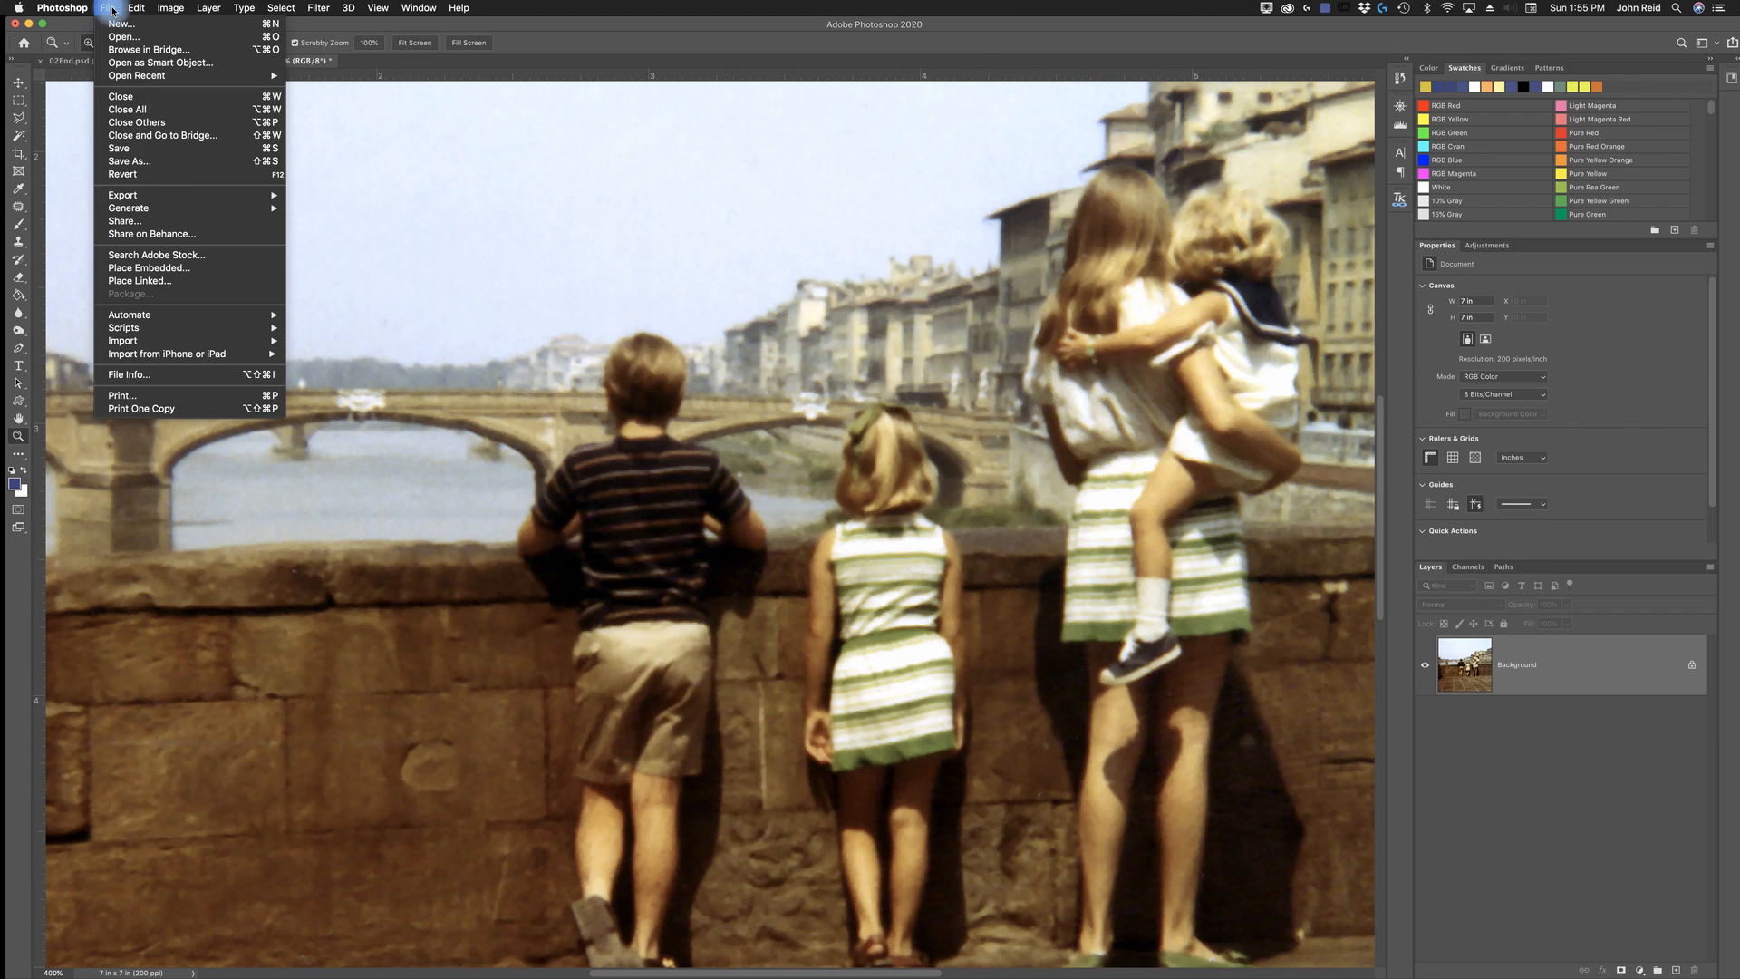
{"action": "left_click", "coordinate": [125, 149]}
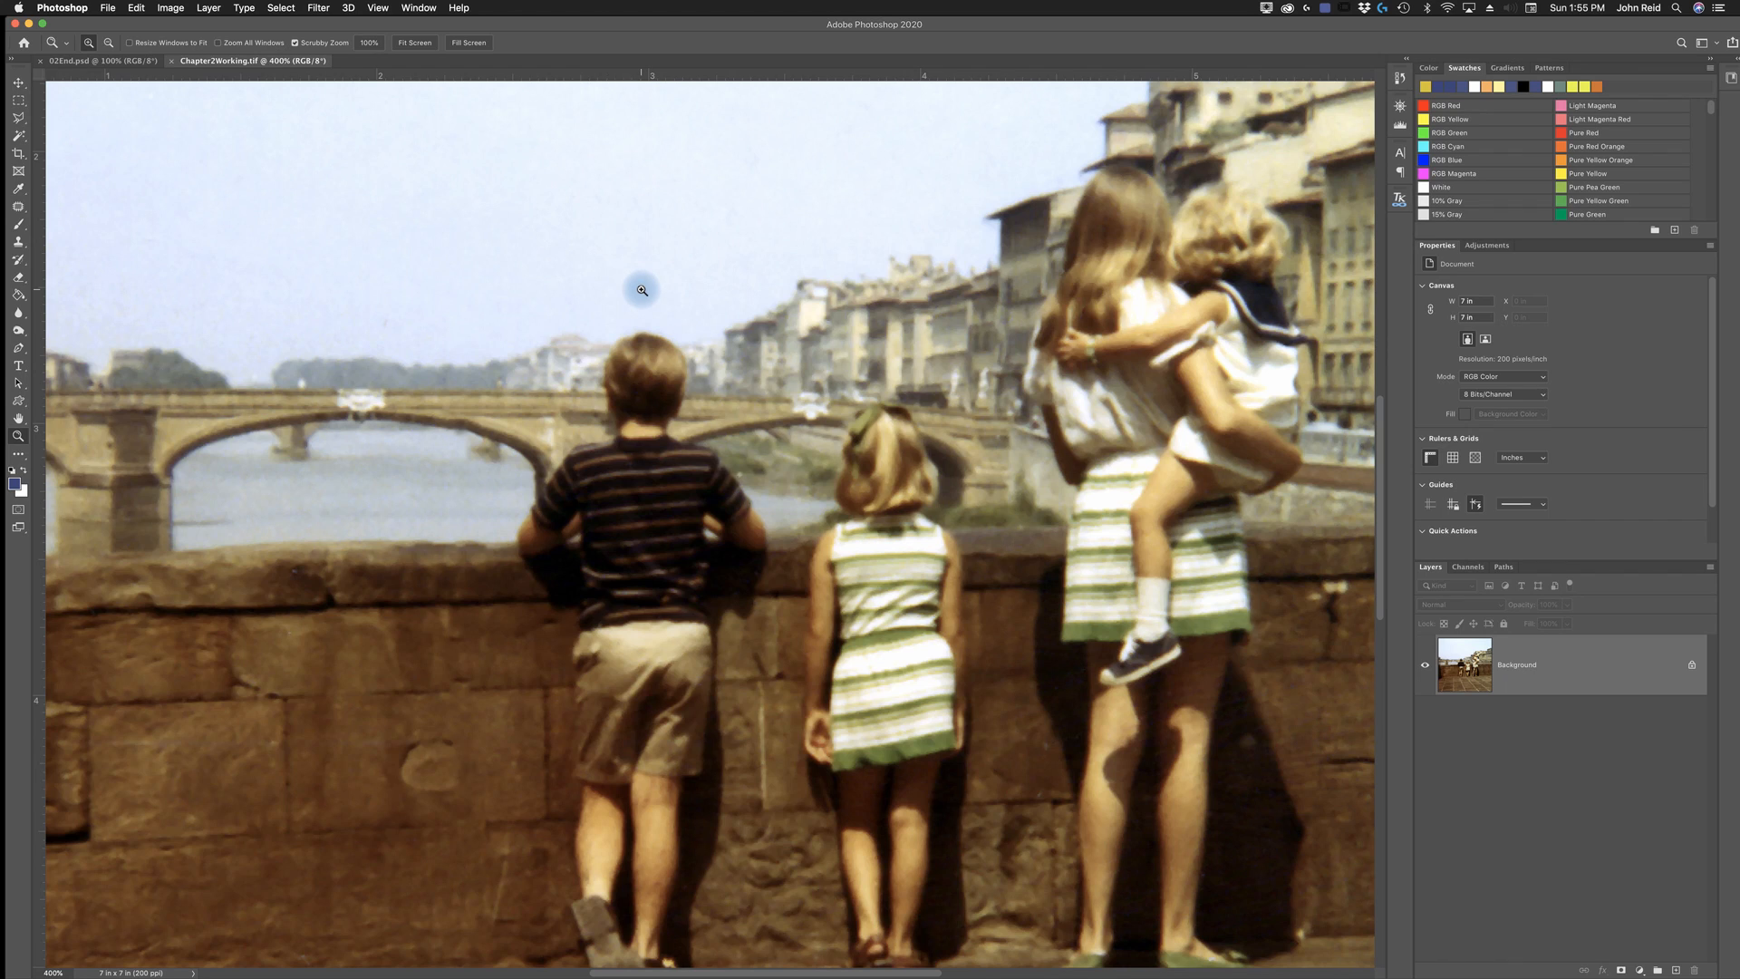
- Compare the whole of Chapter2Working.tif with the finished reference 02End.psd at the same fitted size, ending on the working photo
{"action": "key", "text": "super+0"}
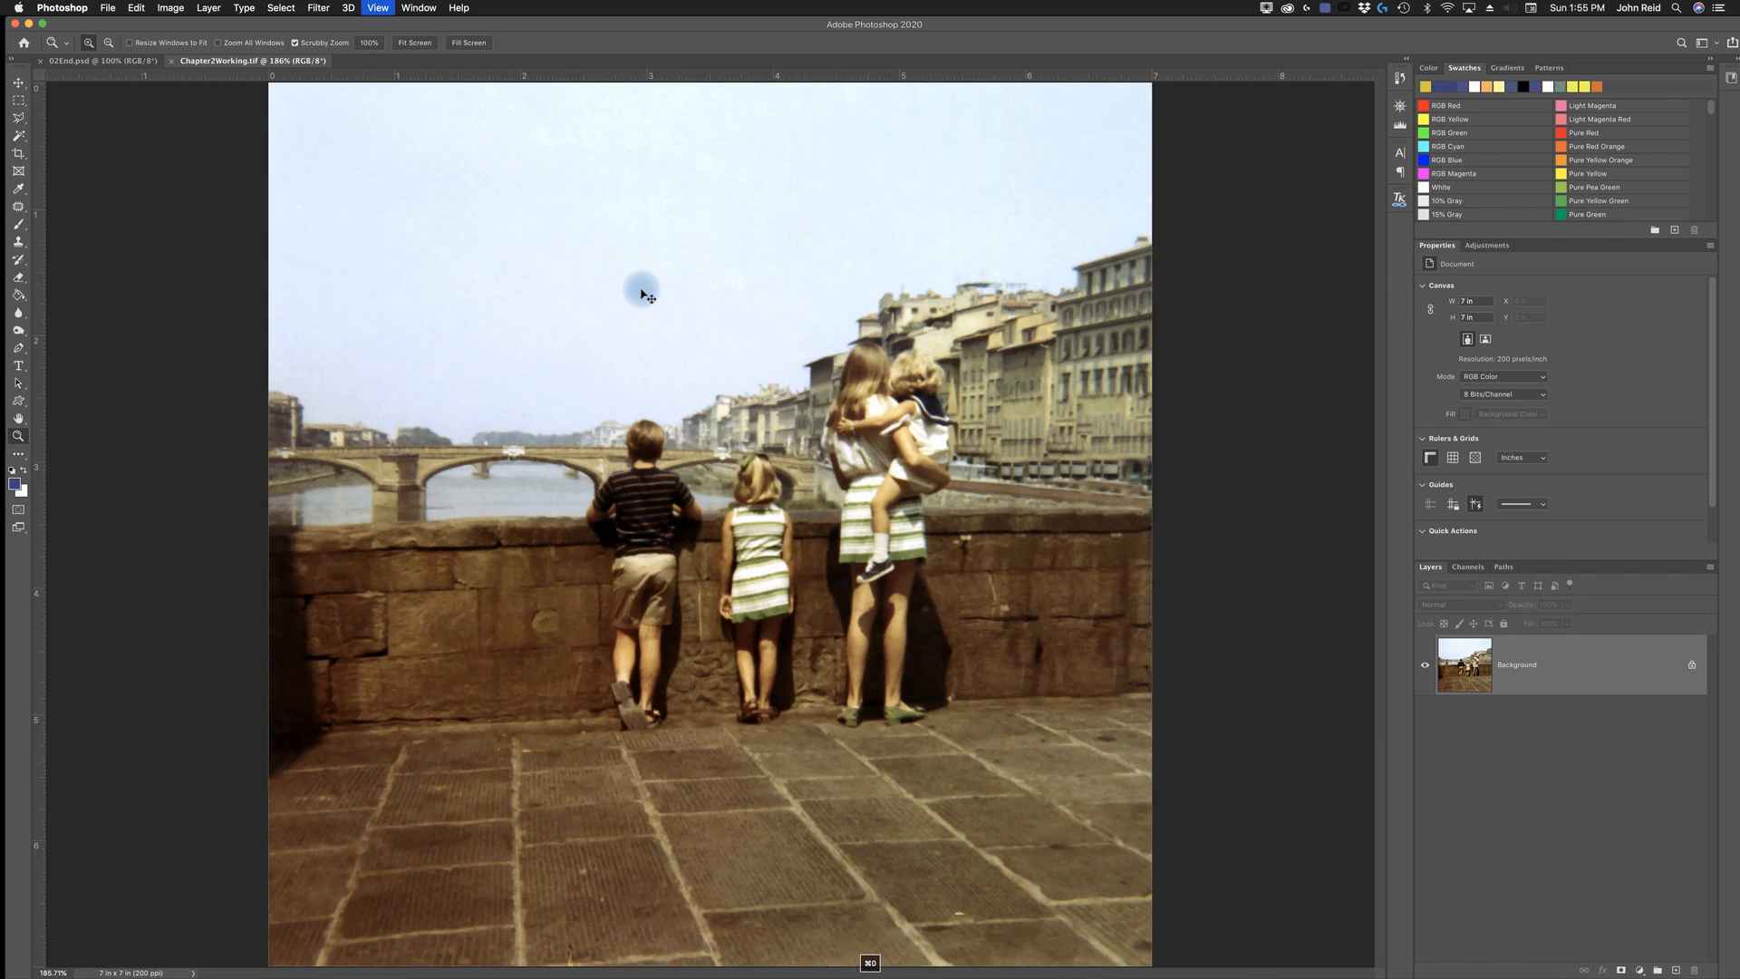
{"action": "left_click", "coordinate": [105, 61]}
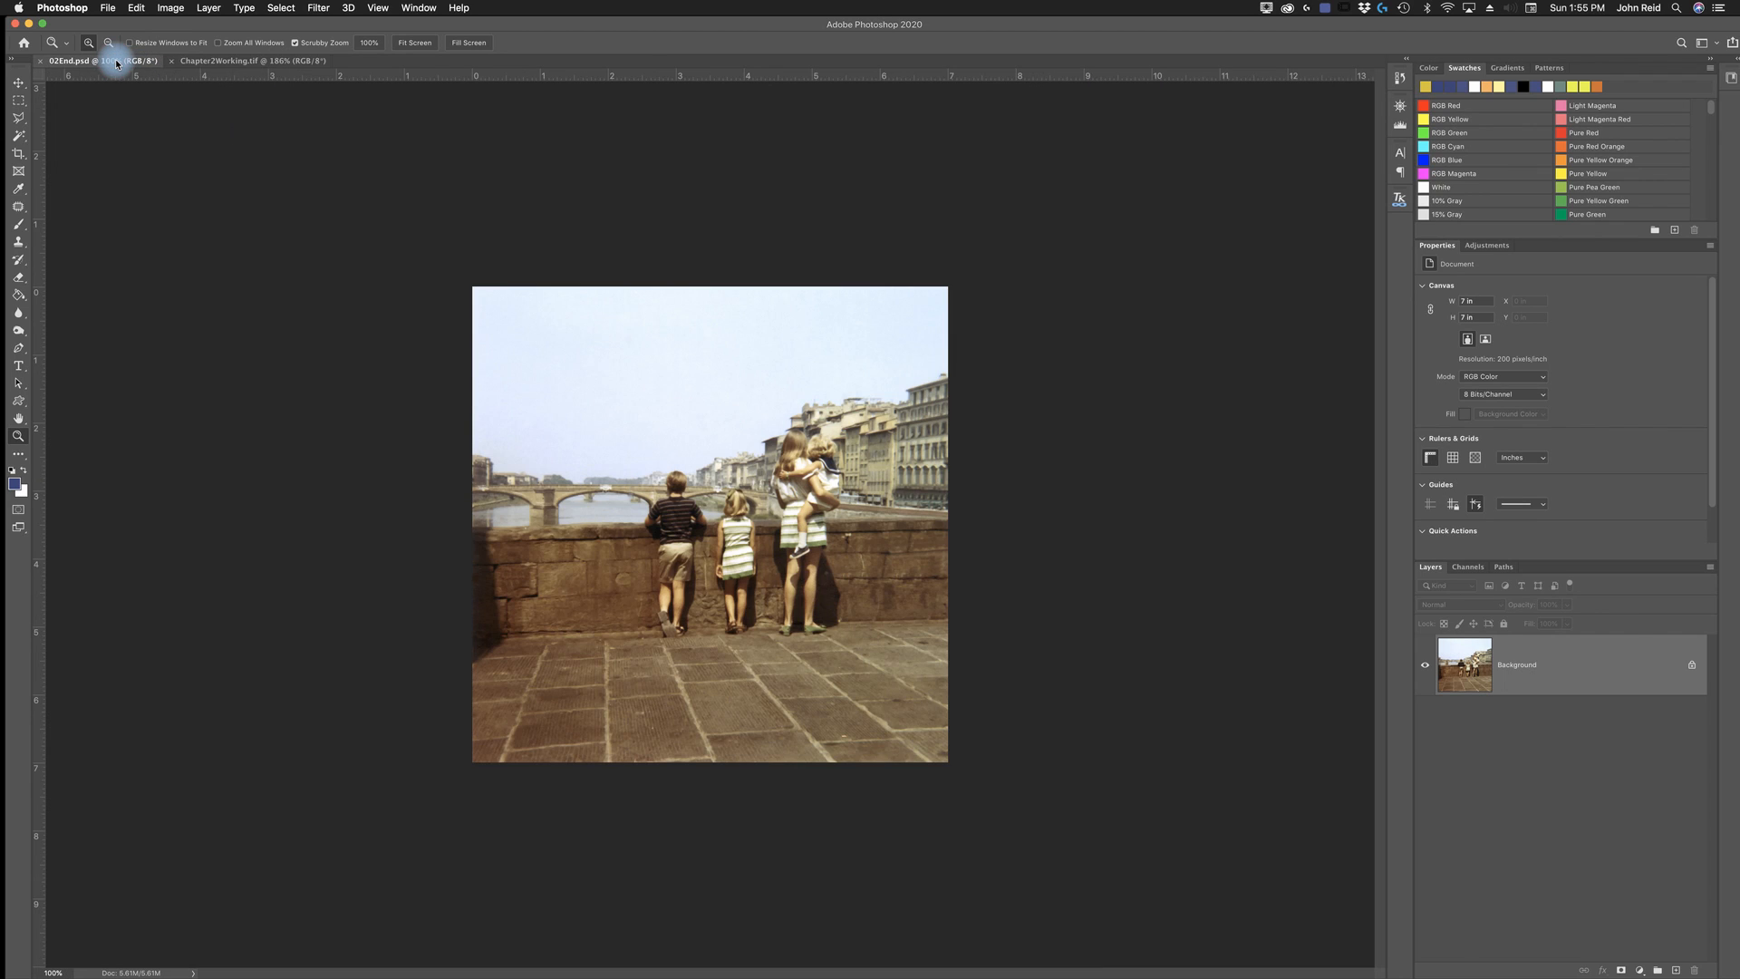
{"action": "left_click", "coordinate": [253, 61]}
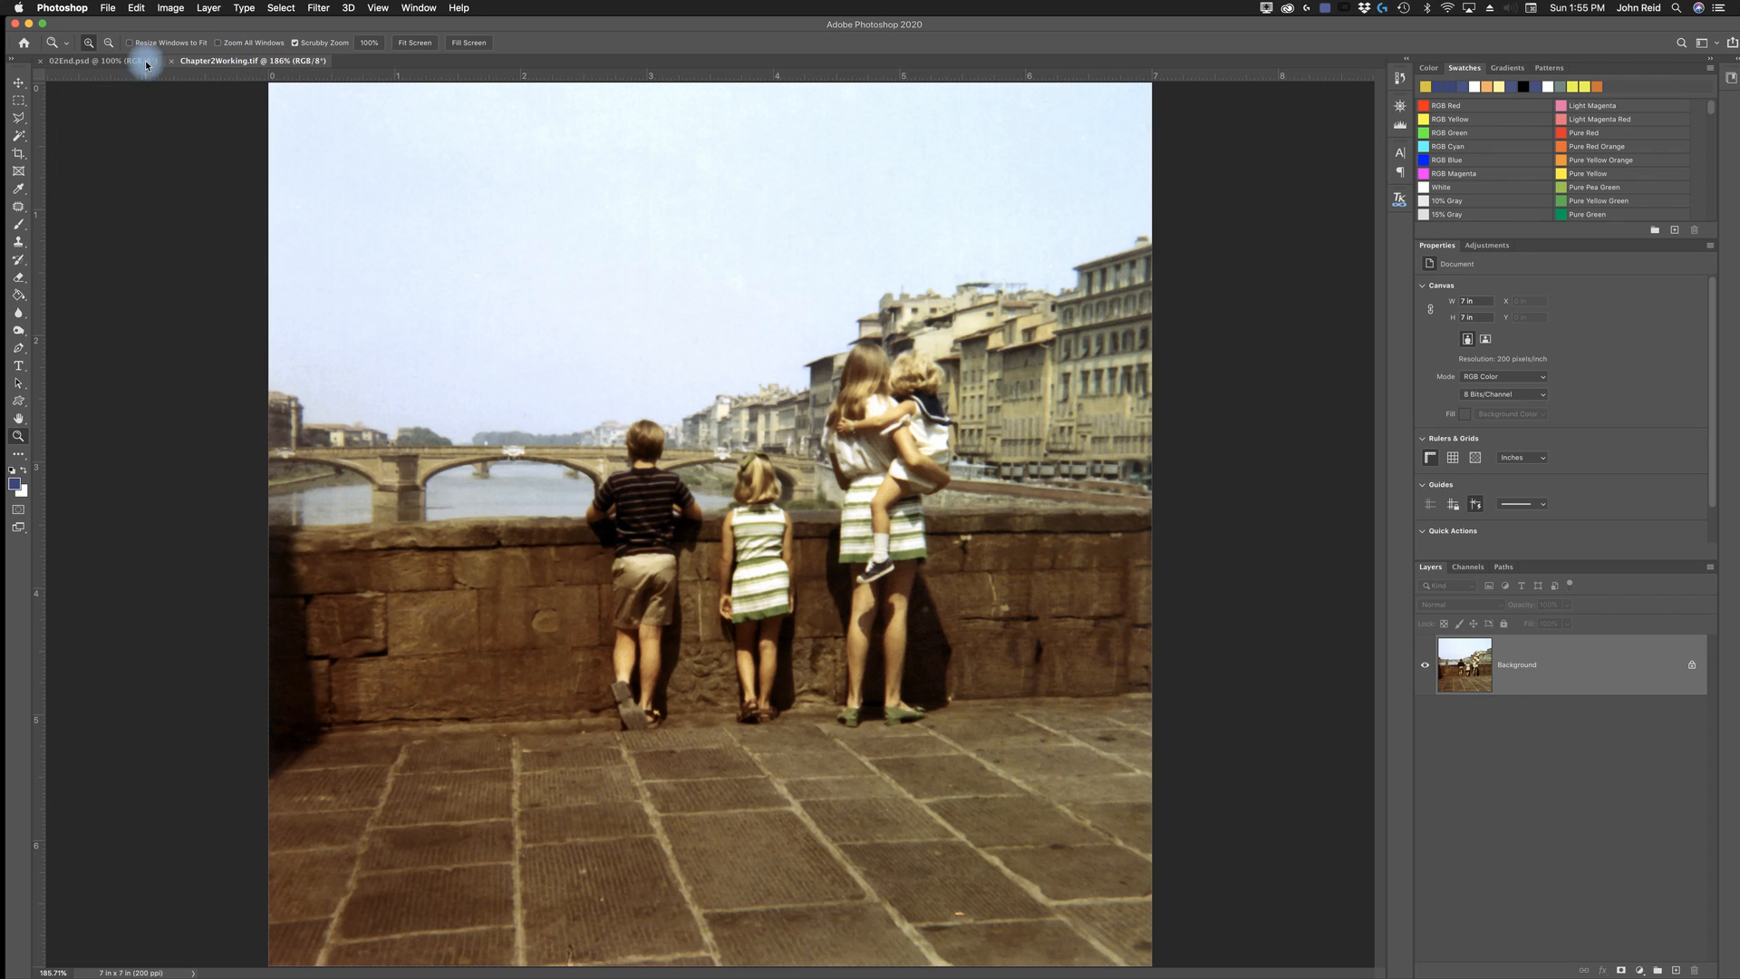
{"action": "left_click", "coordinate": [110, 61]}
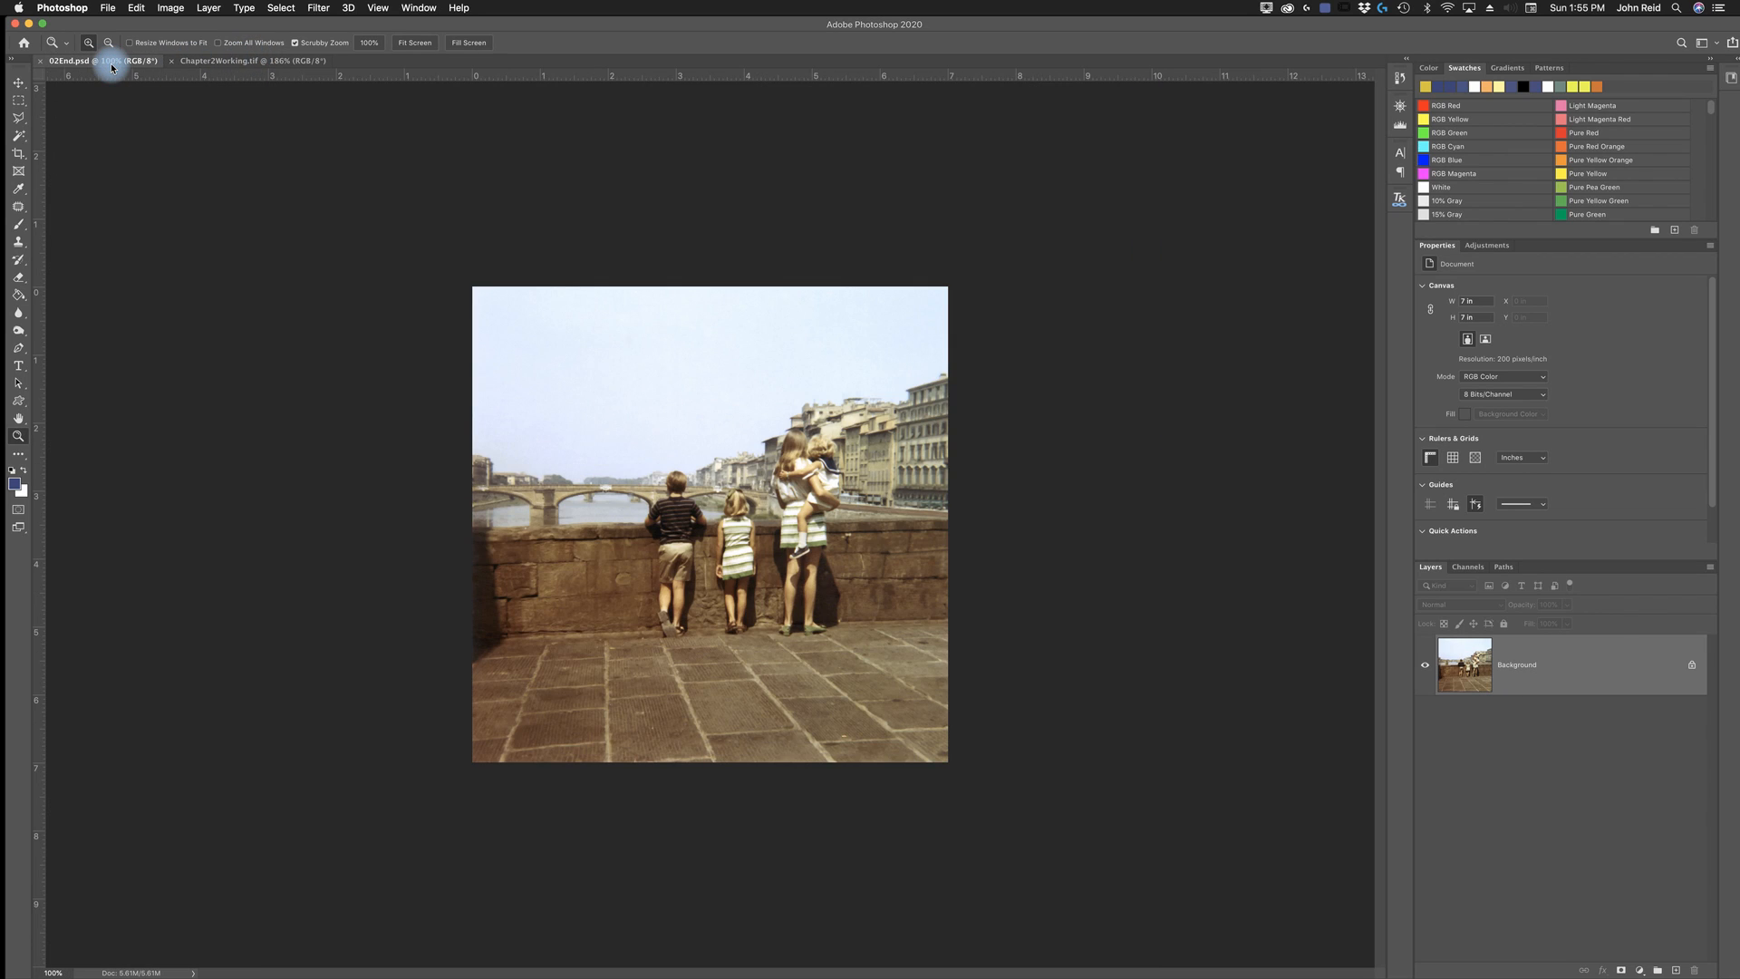
{"action": "key", "text": "super+0"}
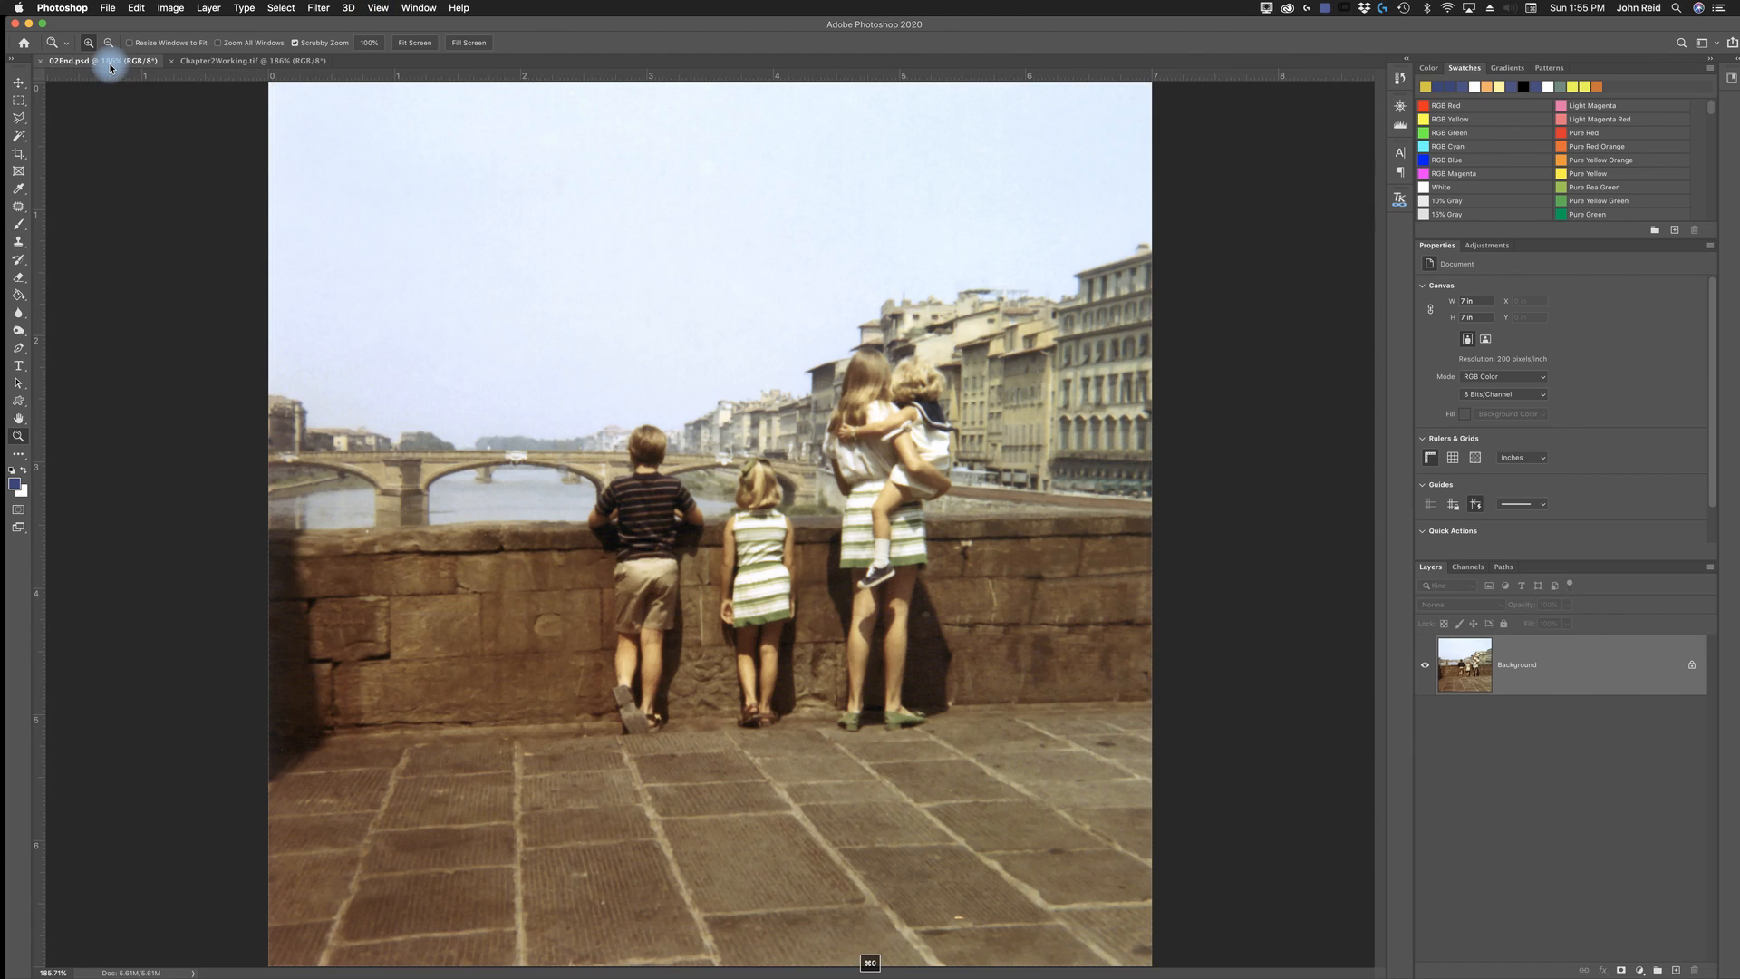
{"action": "left_click", "coordinate": [217, 64]}
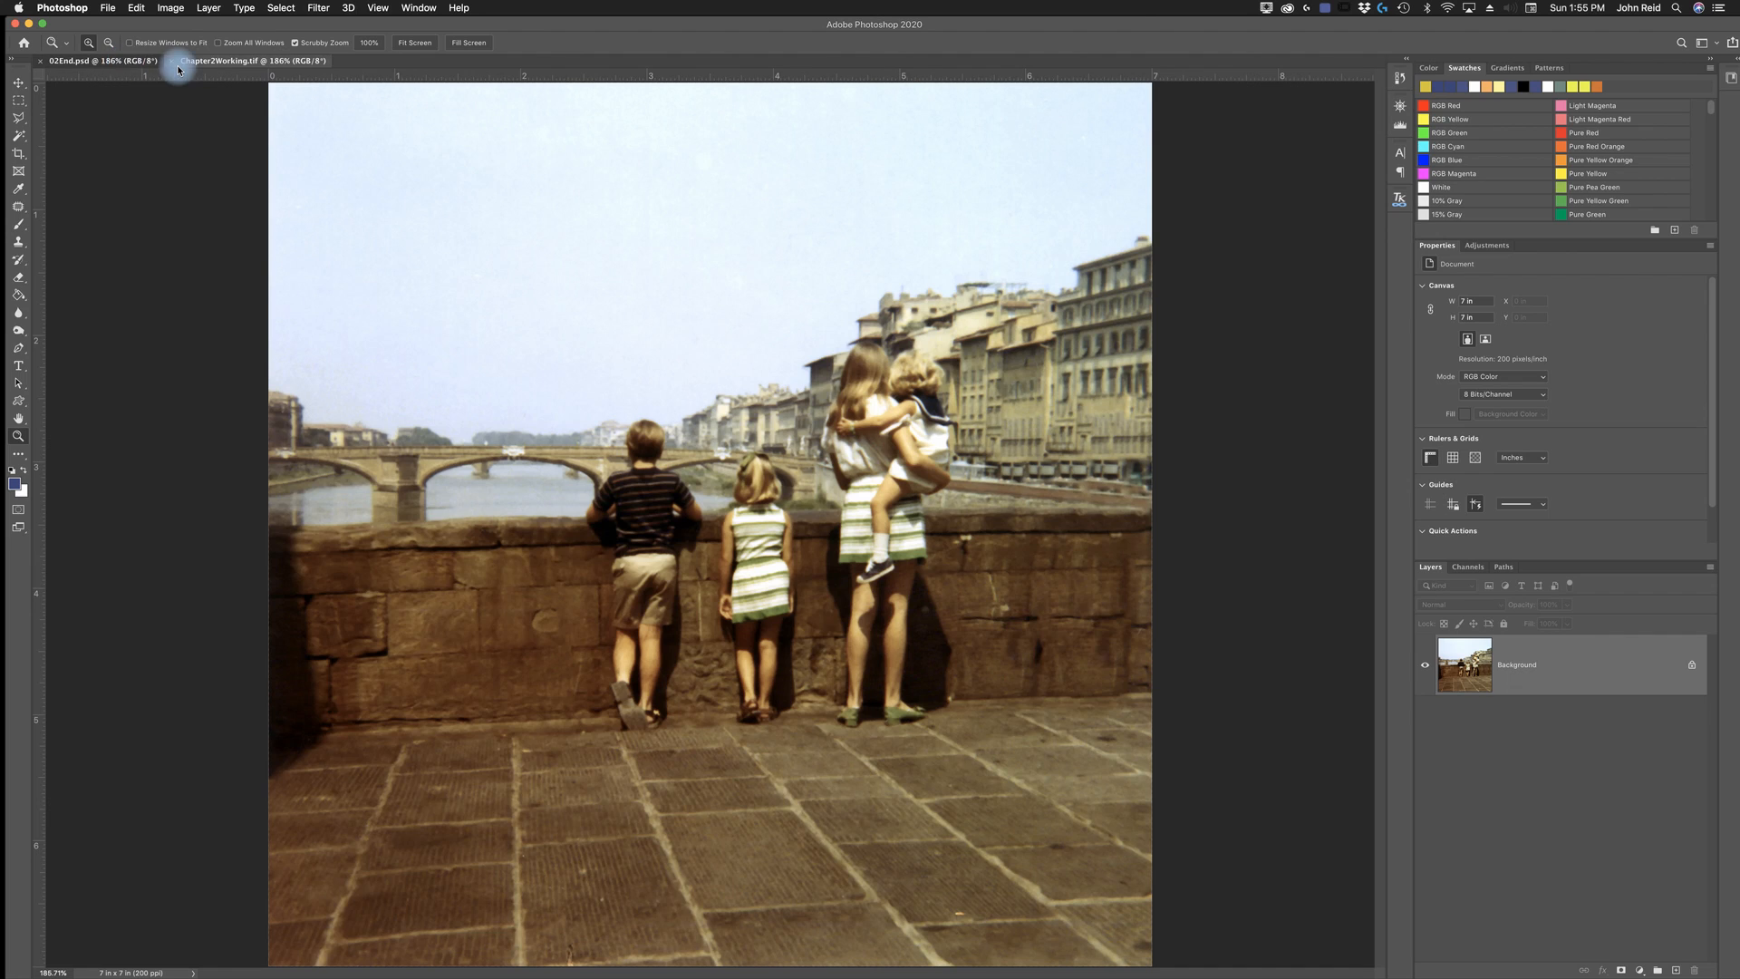
{"action": "left_click", "coordinate": [149, 65]}
{"action": "left_click", "coordinate": [206, 65]}
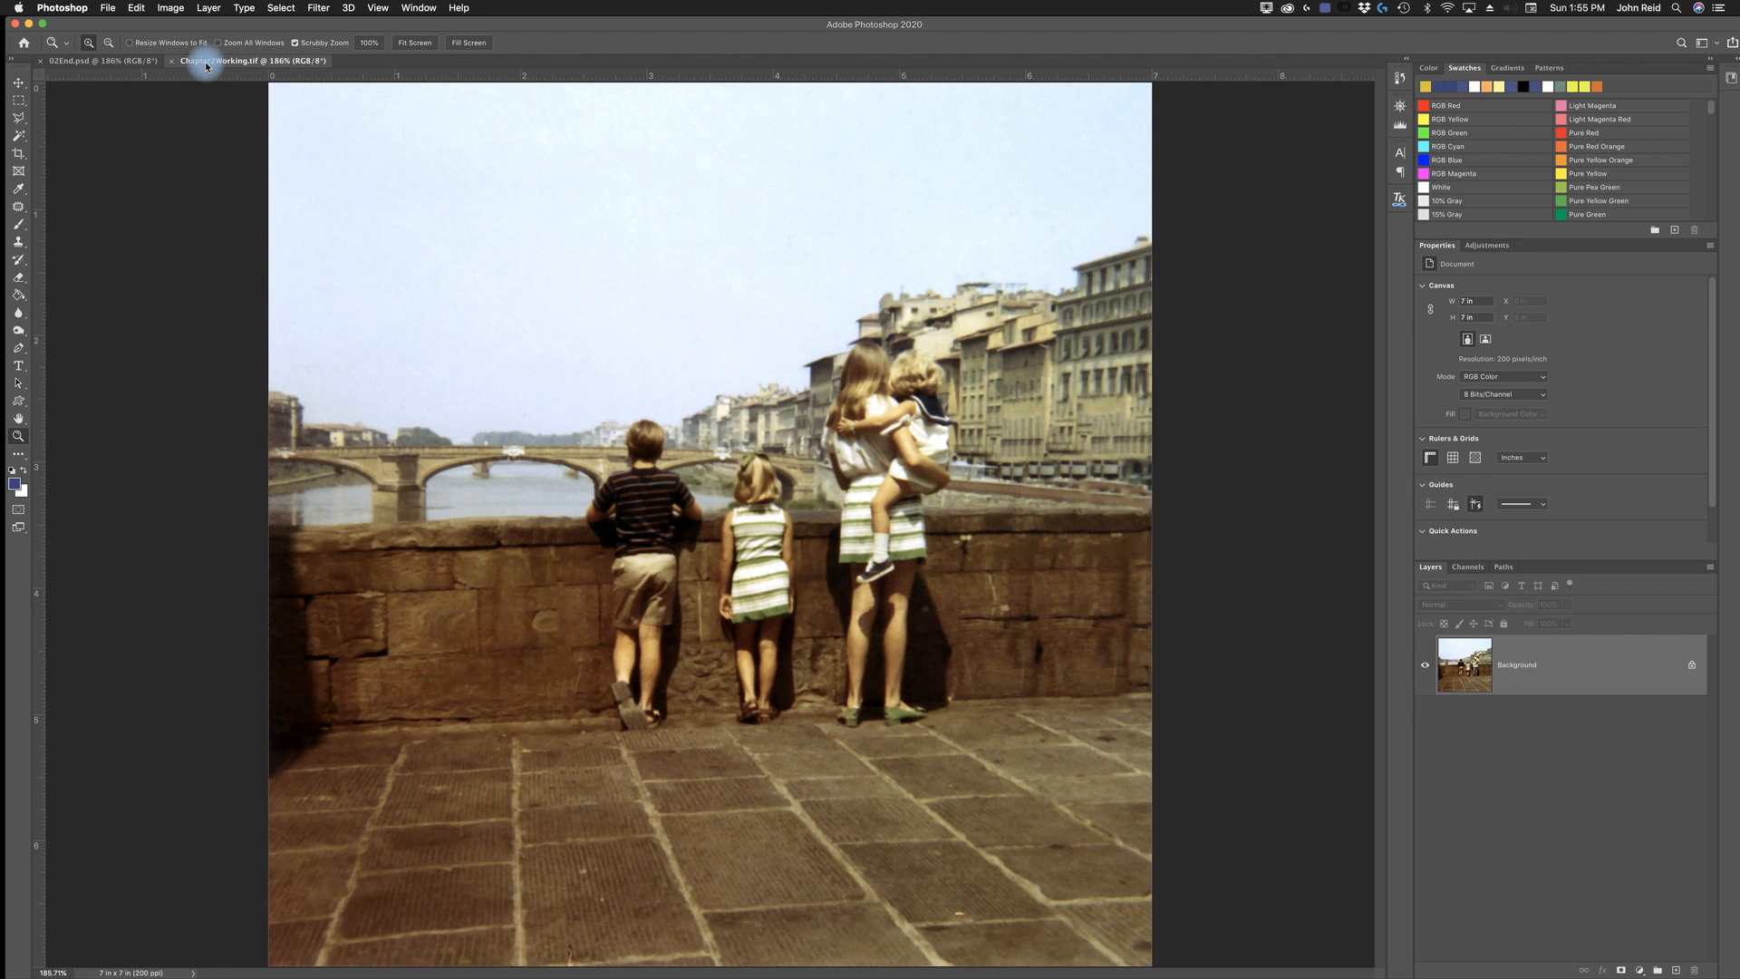
{"action": "left_click", "coordinate": [107, 62]}
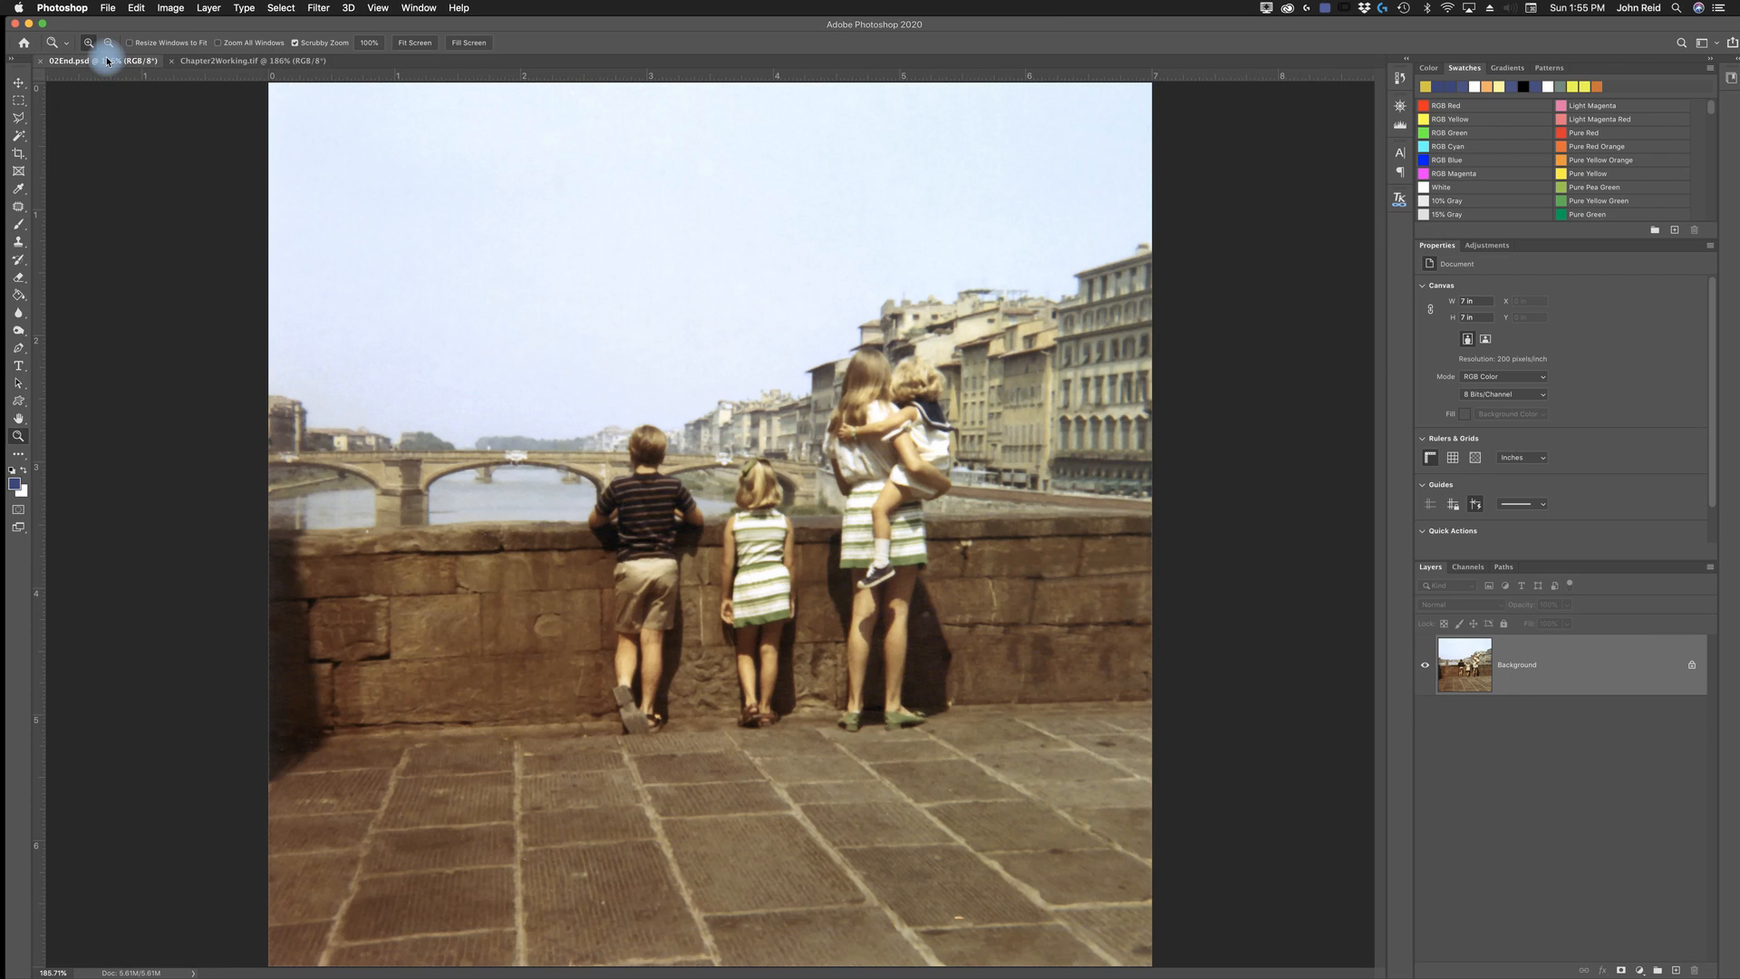
{"action": "left_click", "coordinate": [240, 61]}
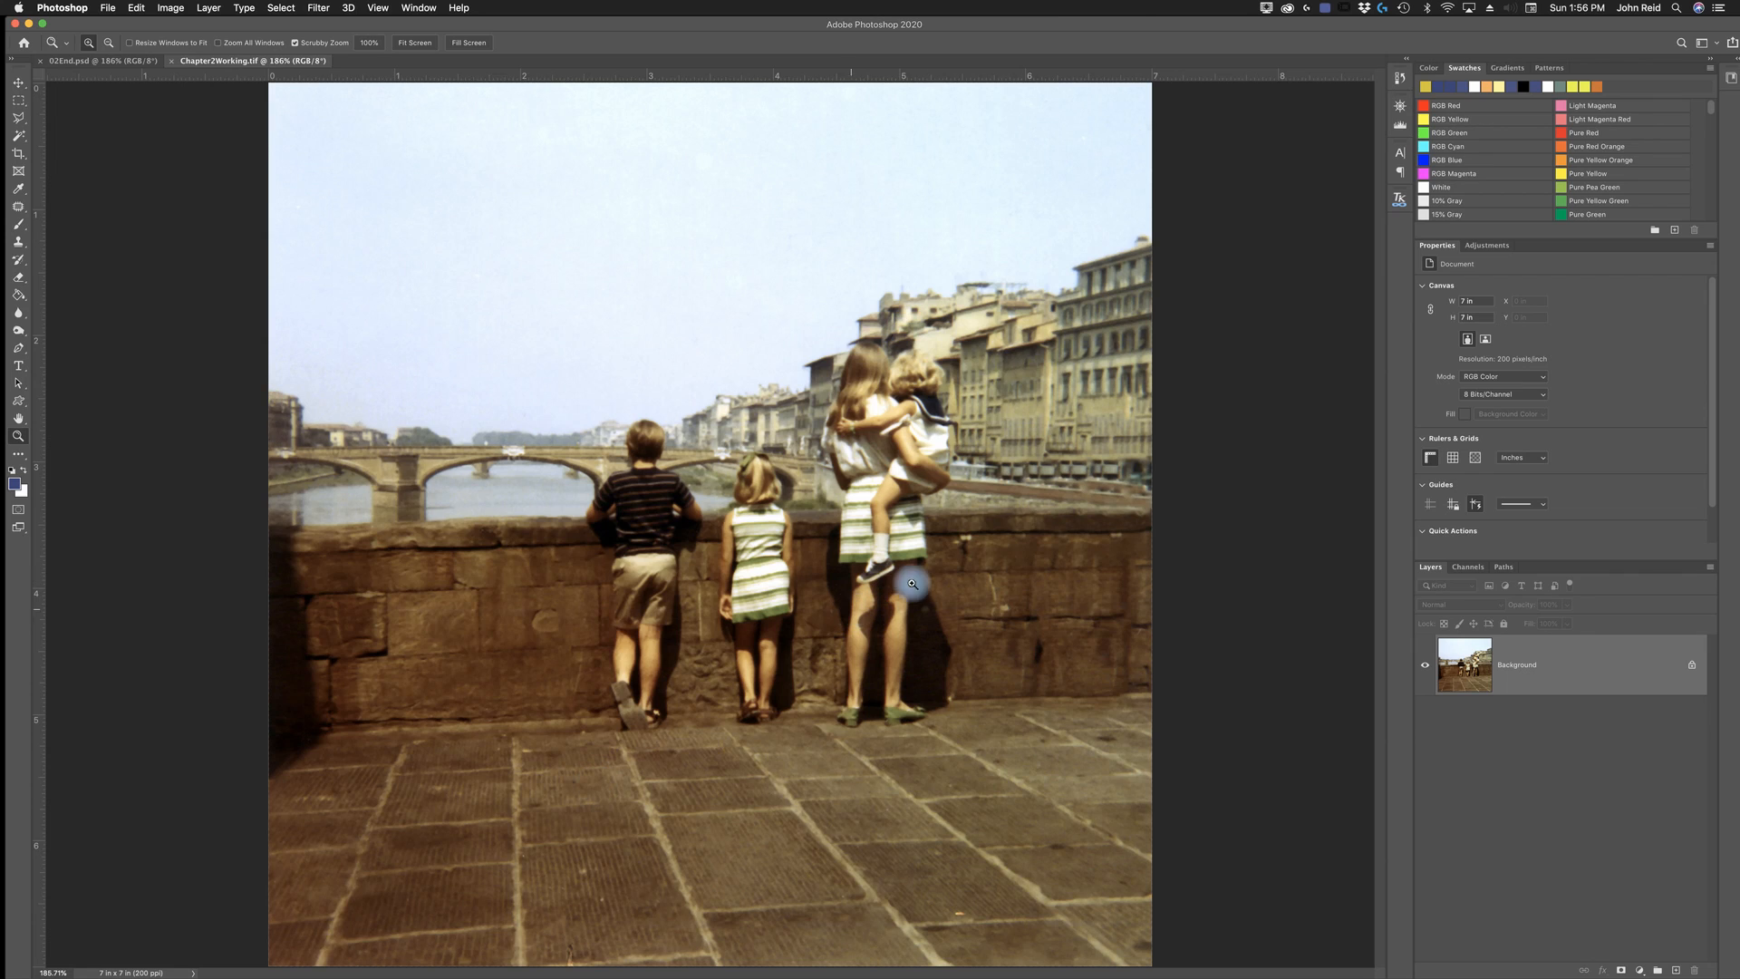
{"action": "left_click", "coordinate": [115, 61]}
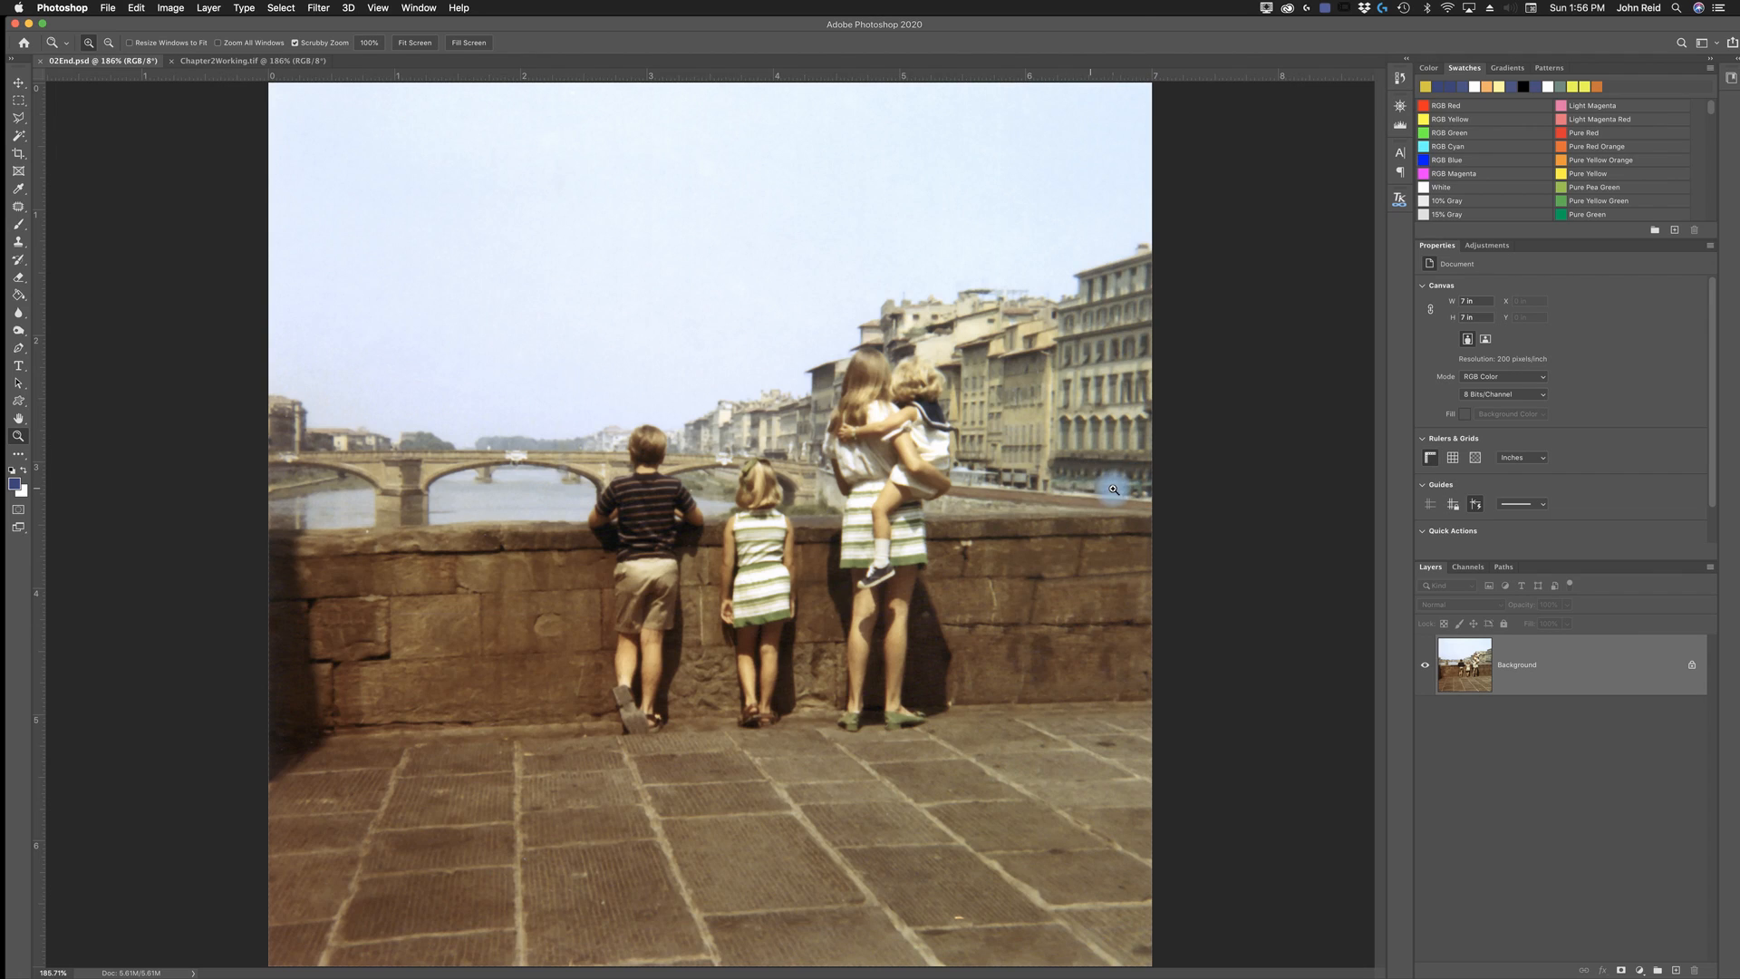
{"action": "left_click", "coordinate": [225, 59]}
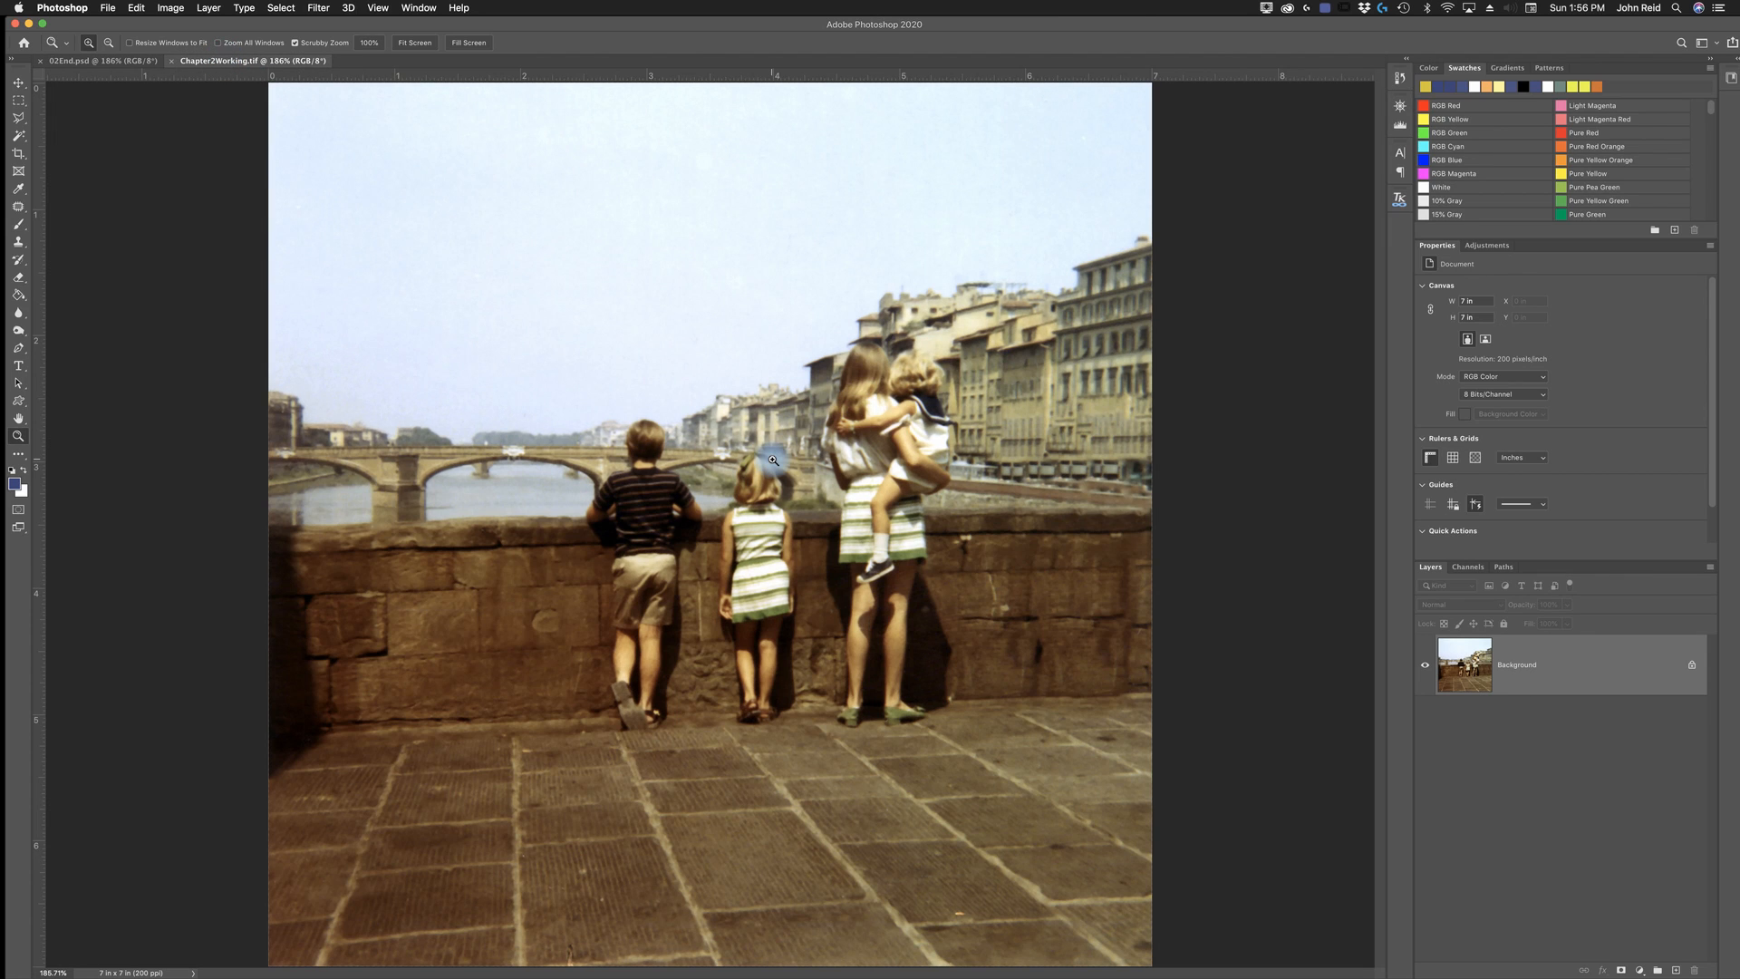